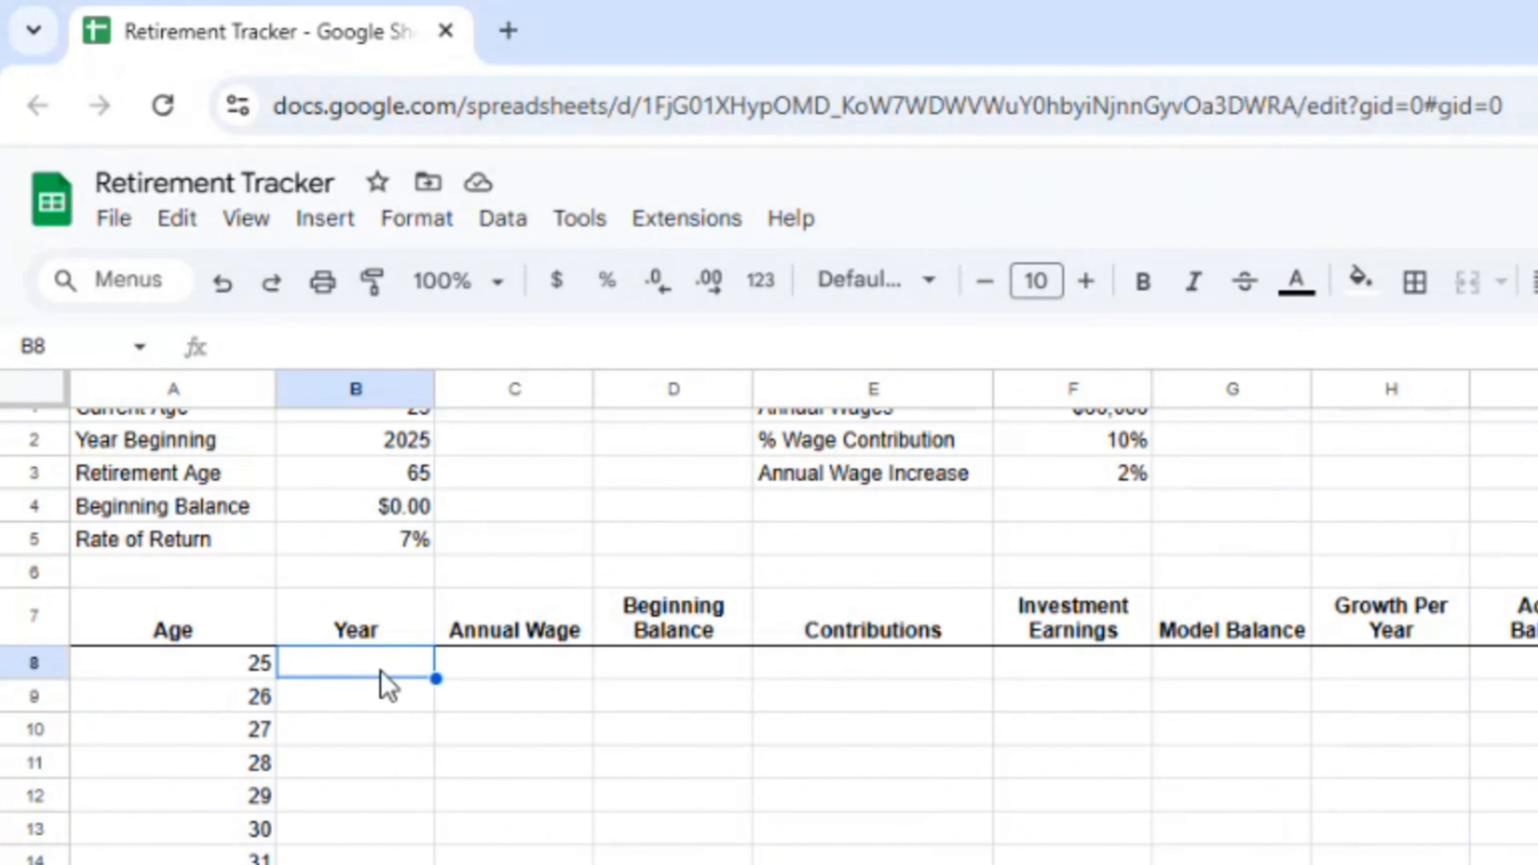
Step: Start the Year column with =B2 (2025) in B8 and =B8+1 in B9
type("=b2")
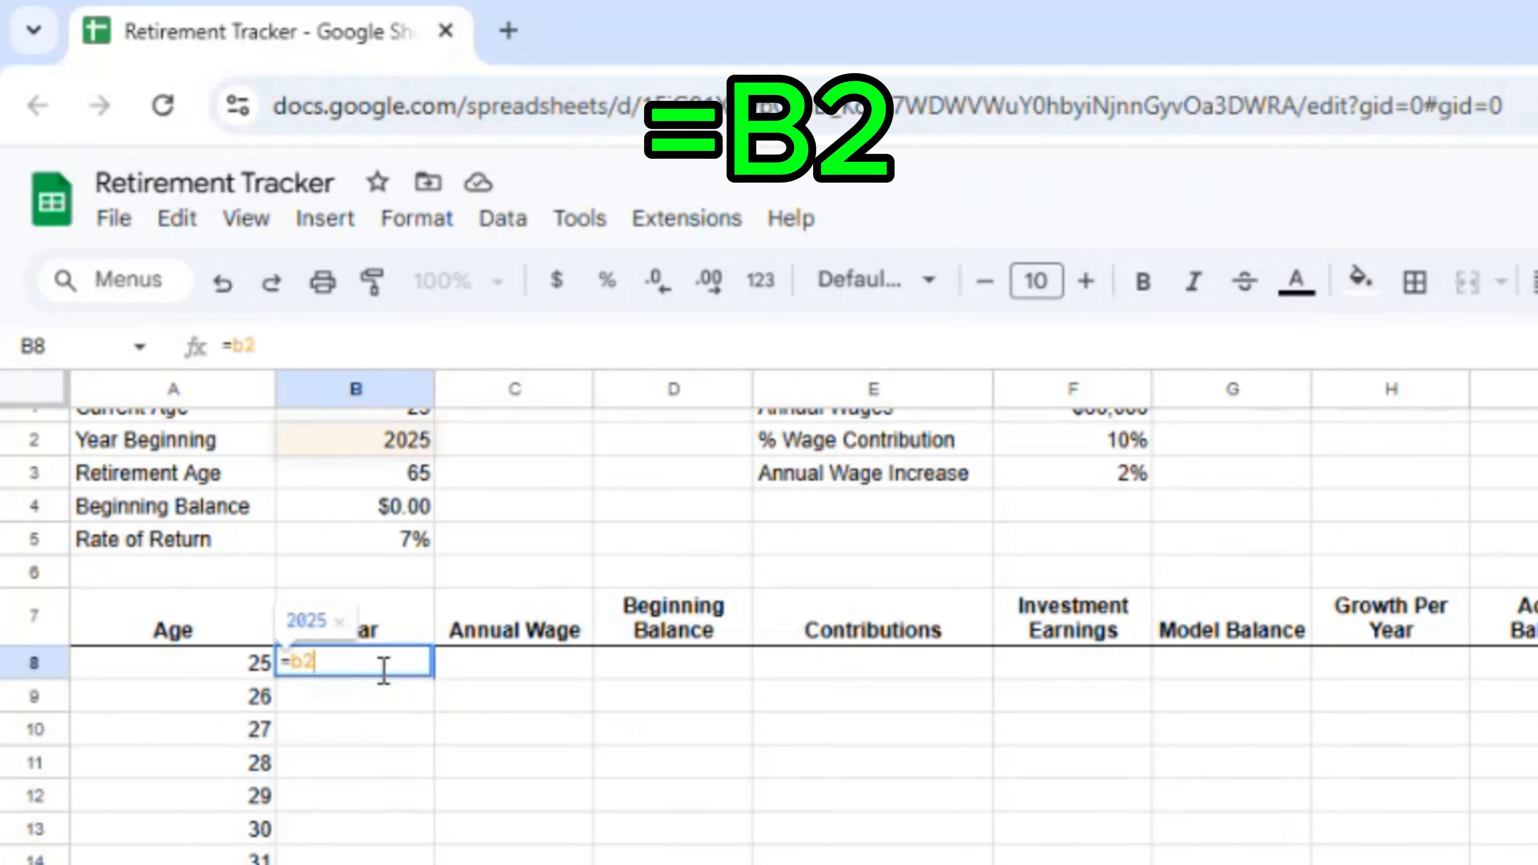
key("Return")
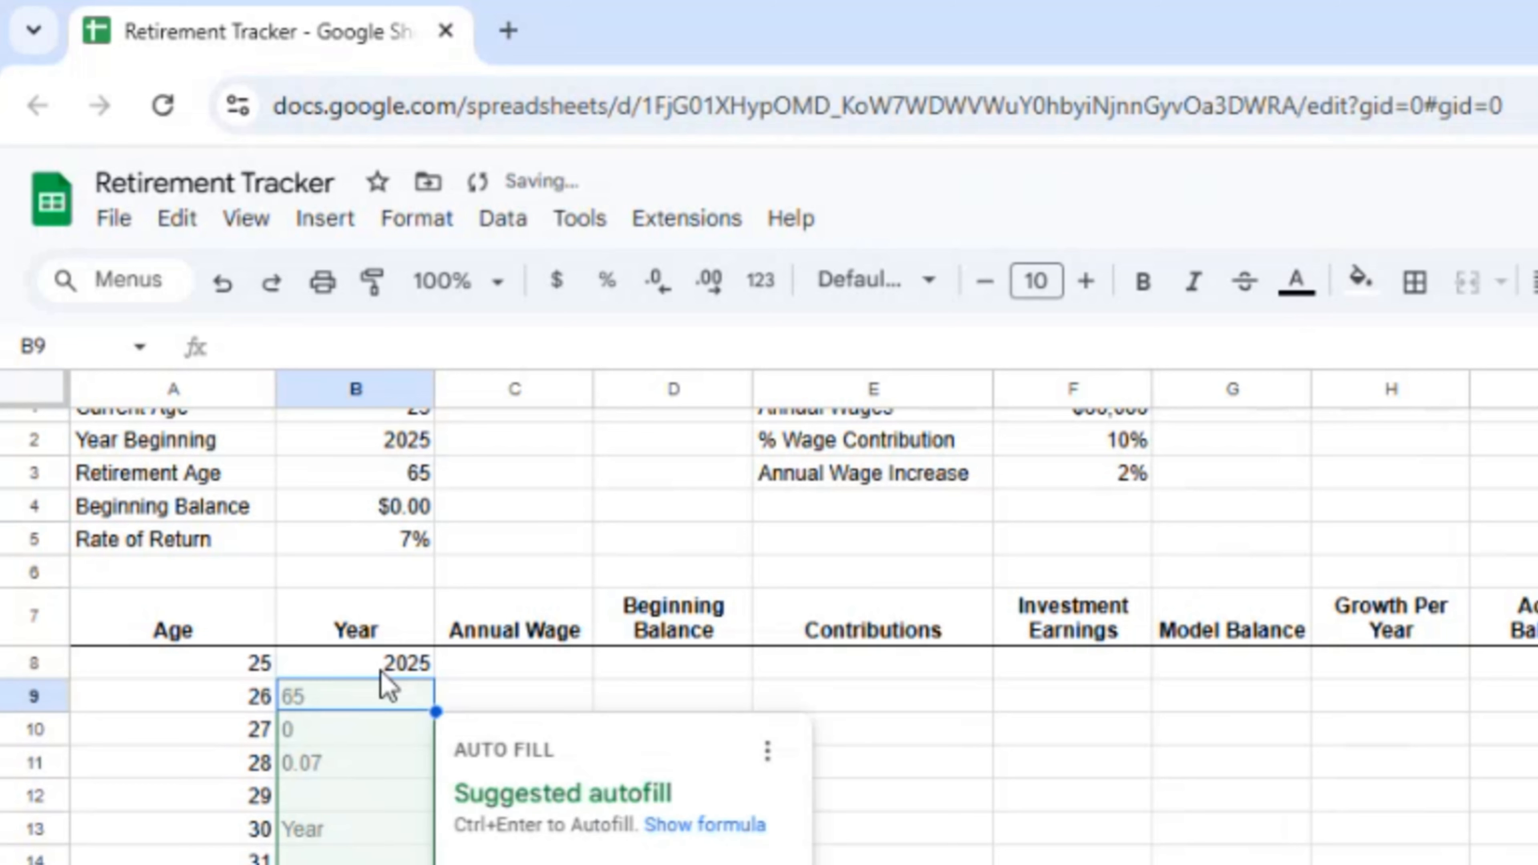
key("Escape")
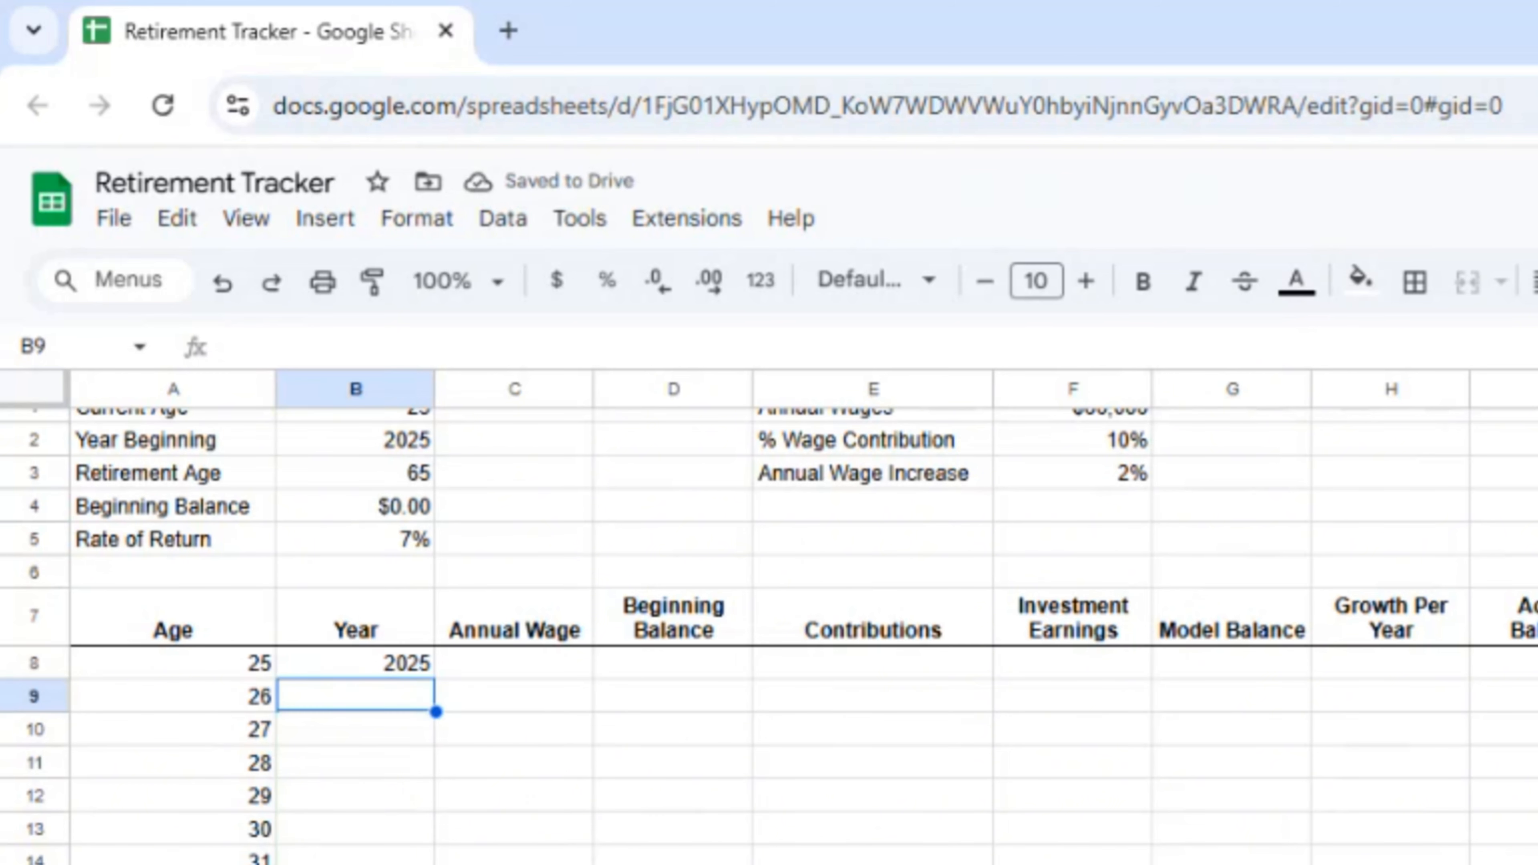
left_click(364, 695)
type("=B8")
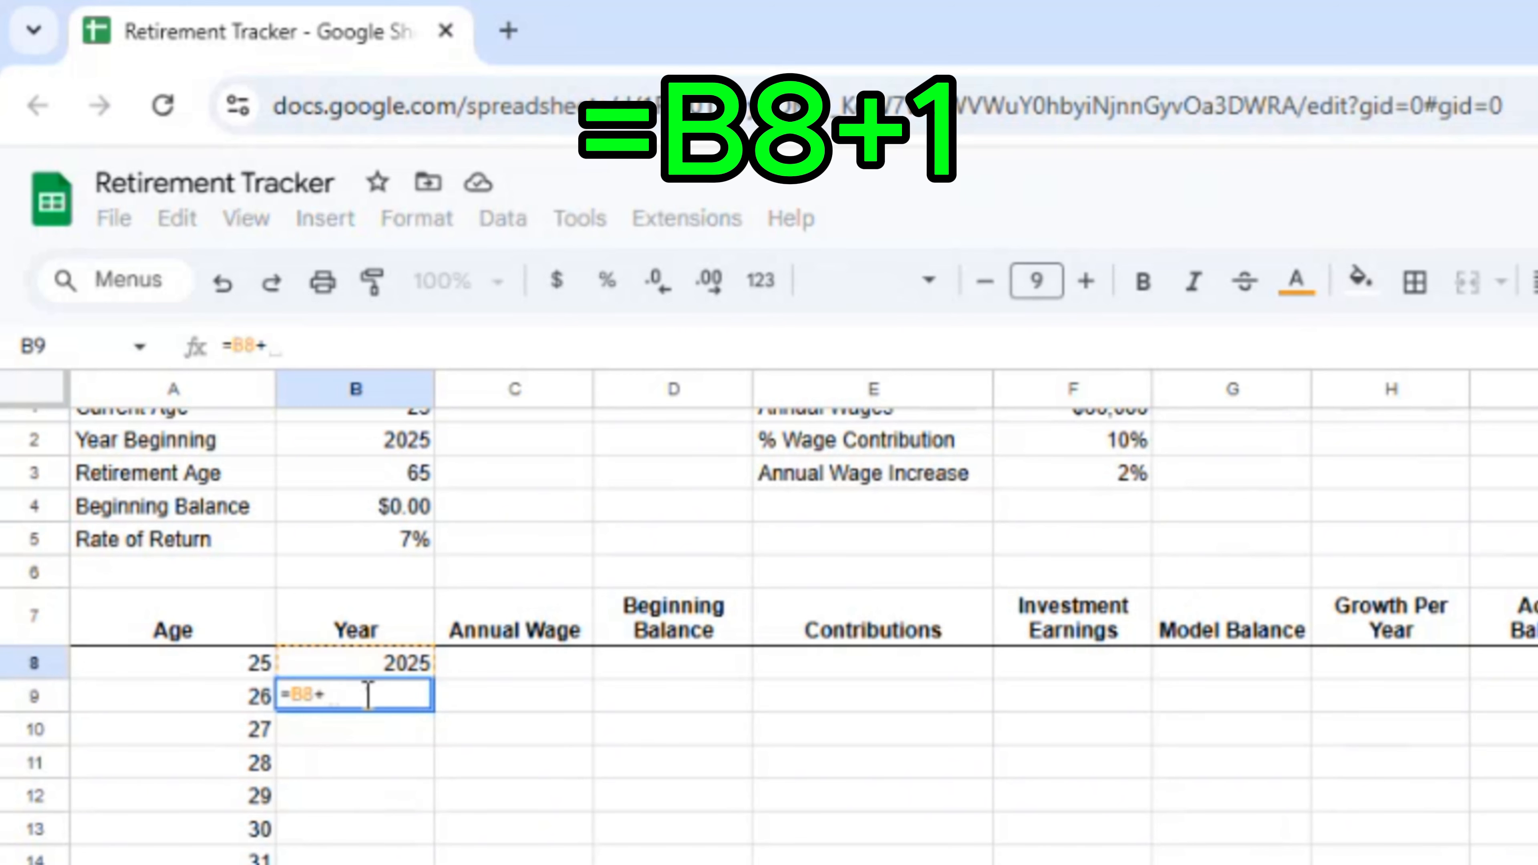
type("+1")
key("Return")
Step: Fill the =B8+1 year formula down through the age-65 row, ending at 2065
left_click(365, 697)
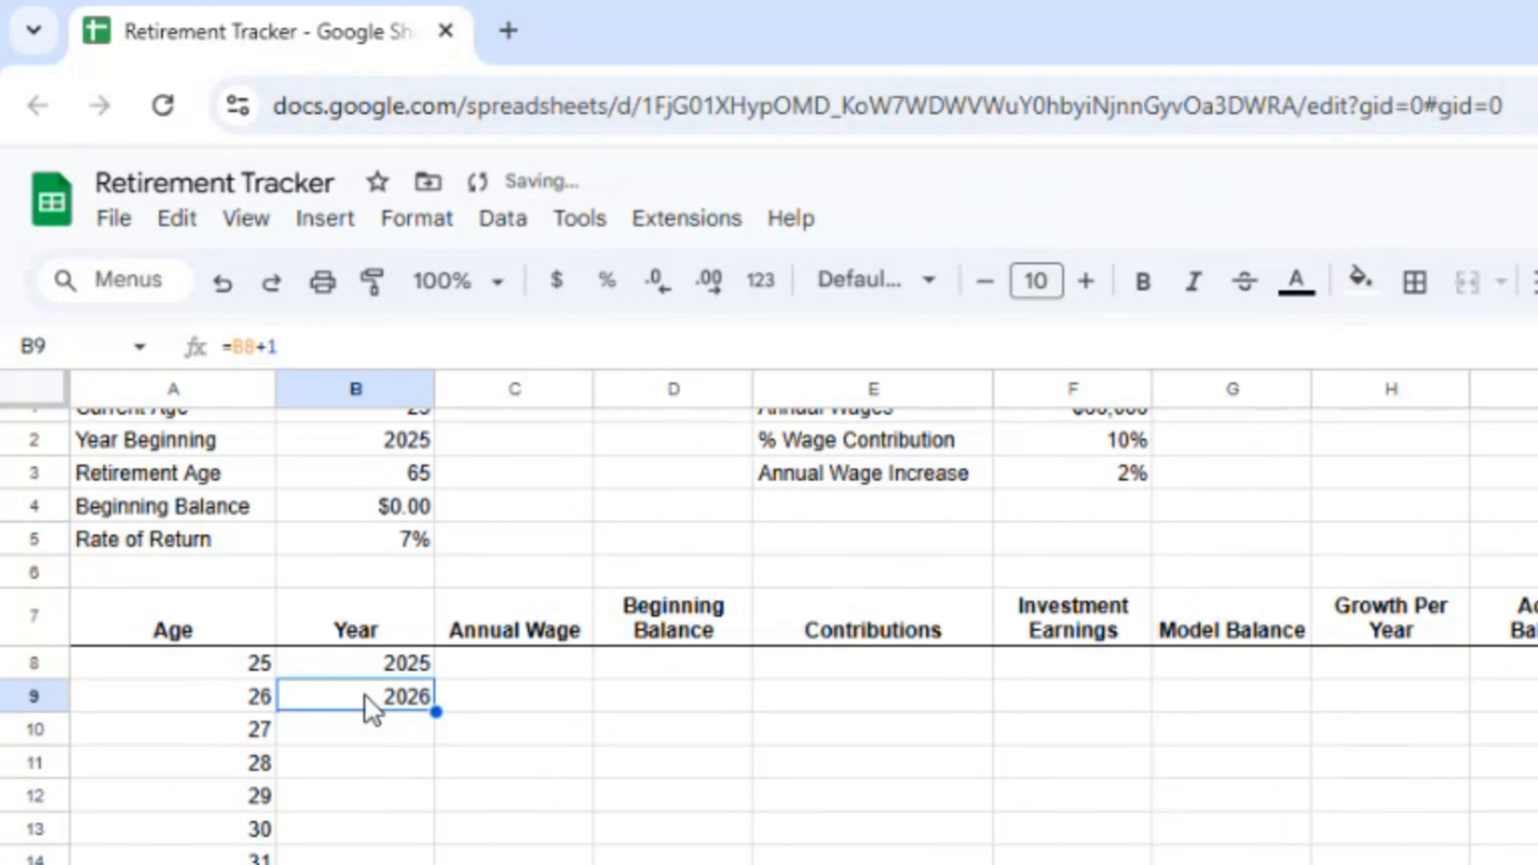
key("ctrl+c")
key("Left")
key("ctrl+Down")
key("Right")
key("ctrl+shift+Up")
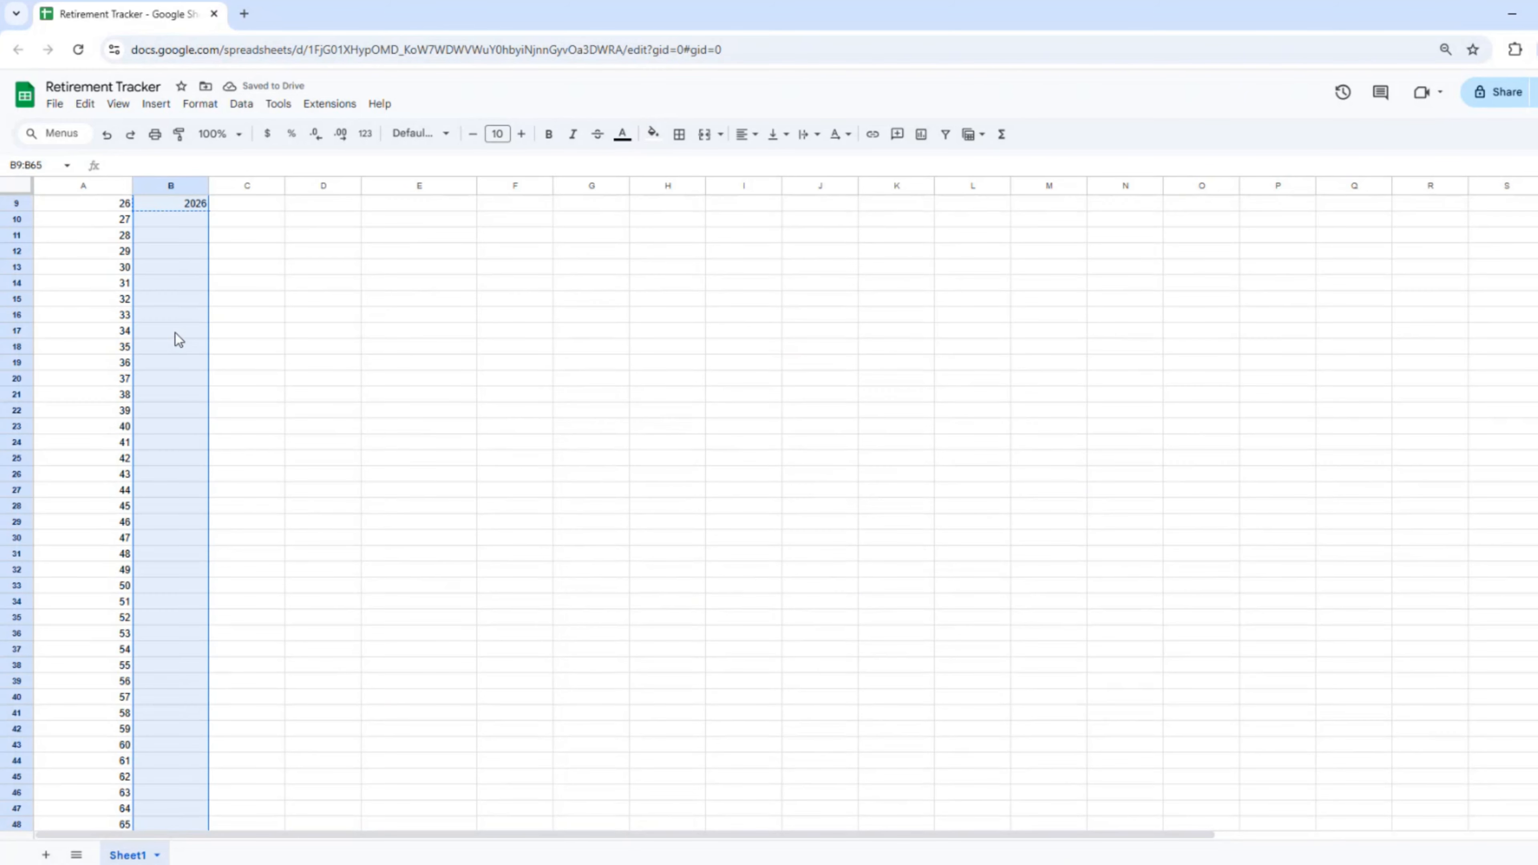
key("ctrl+v")
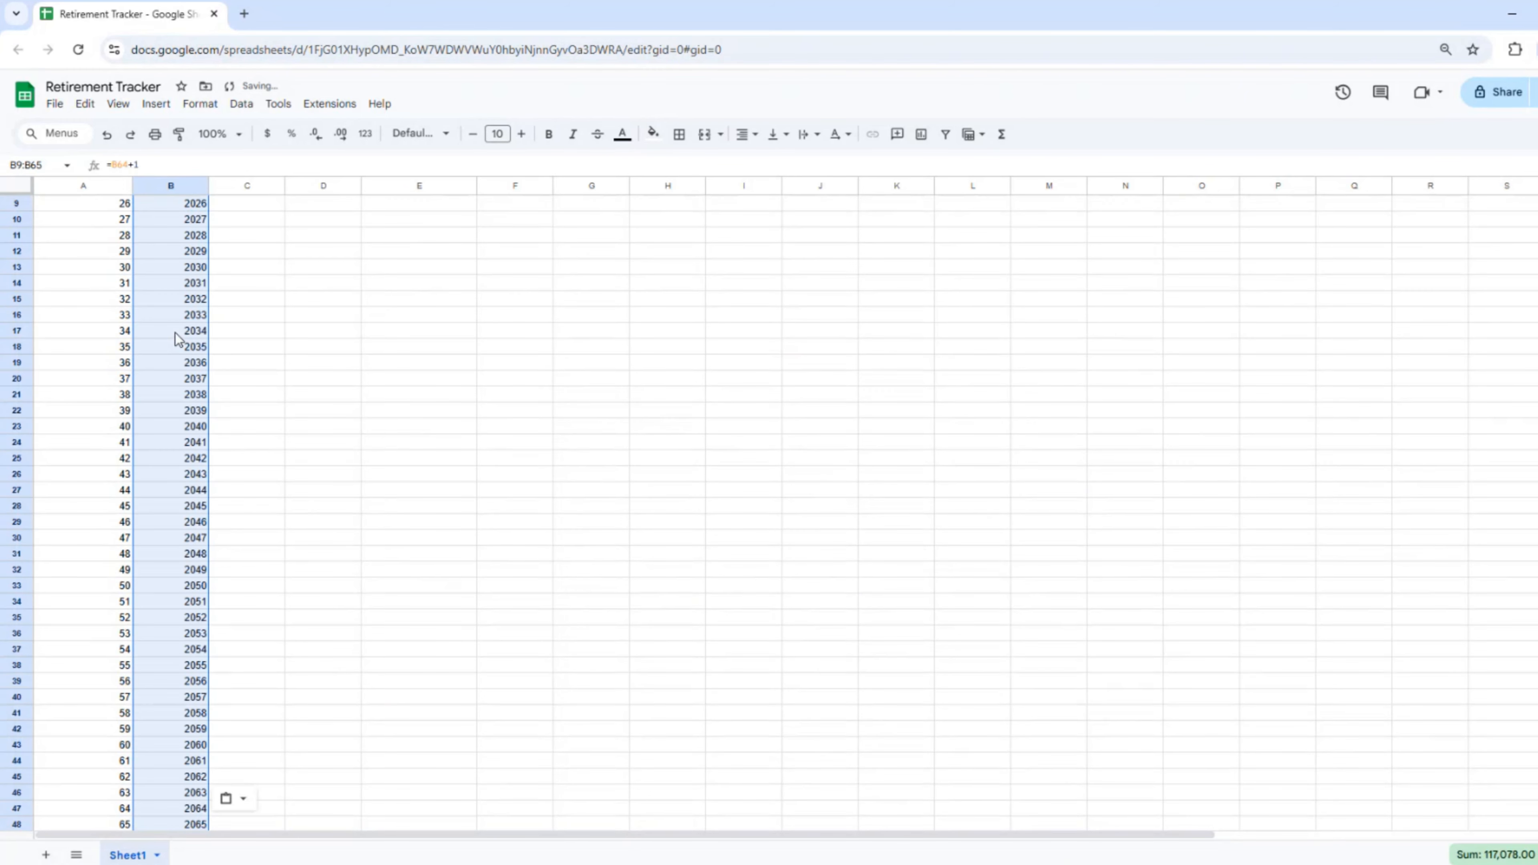
left_click(160, 343)
key("ctrl+Up")
key("Down")
key("Down")
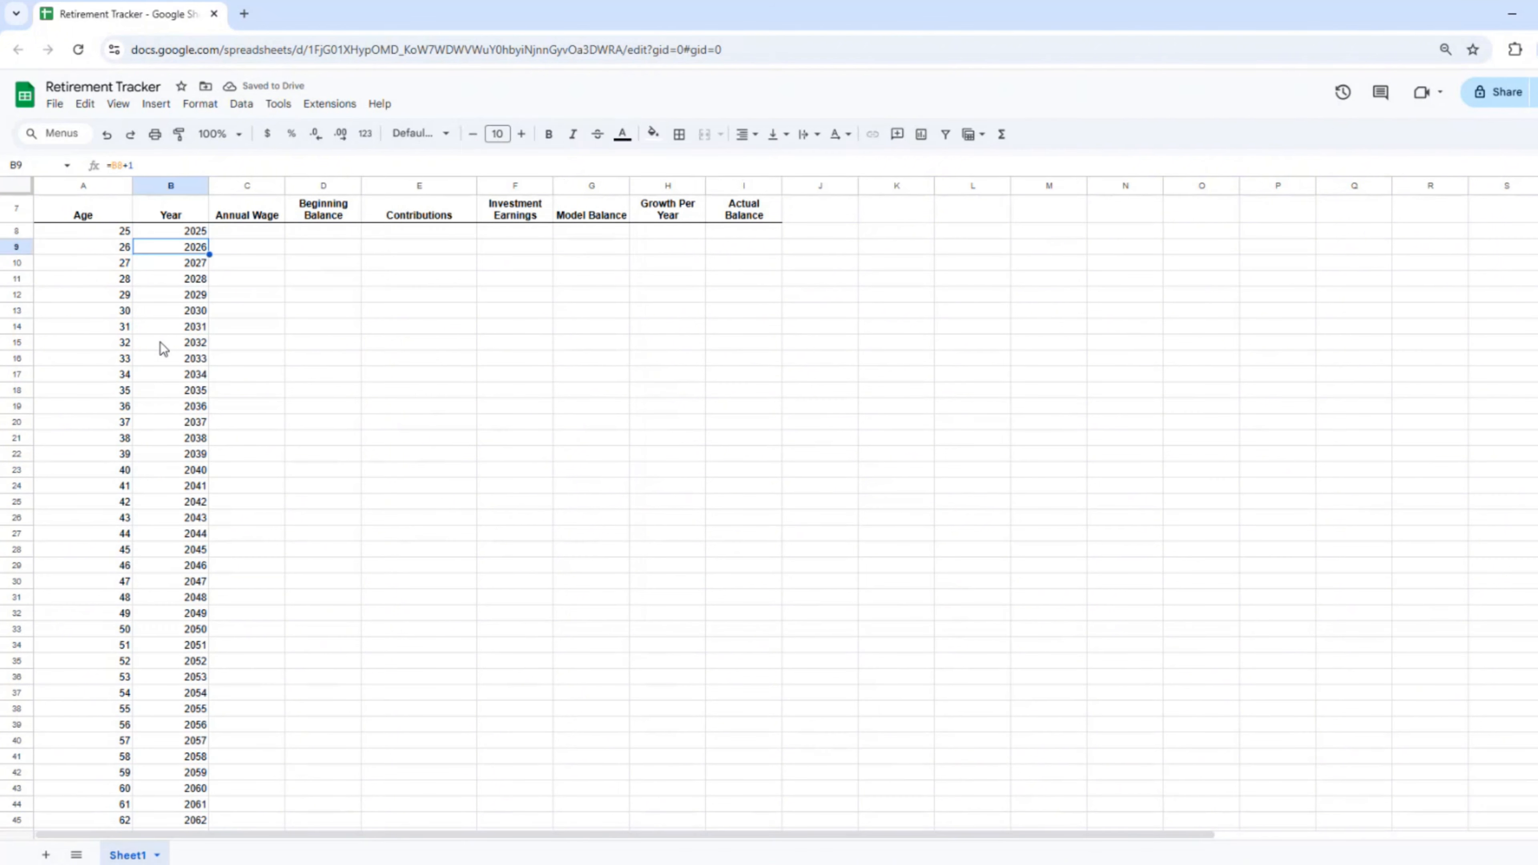
key("Right")
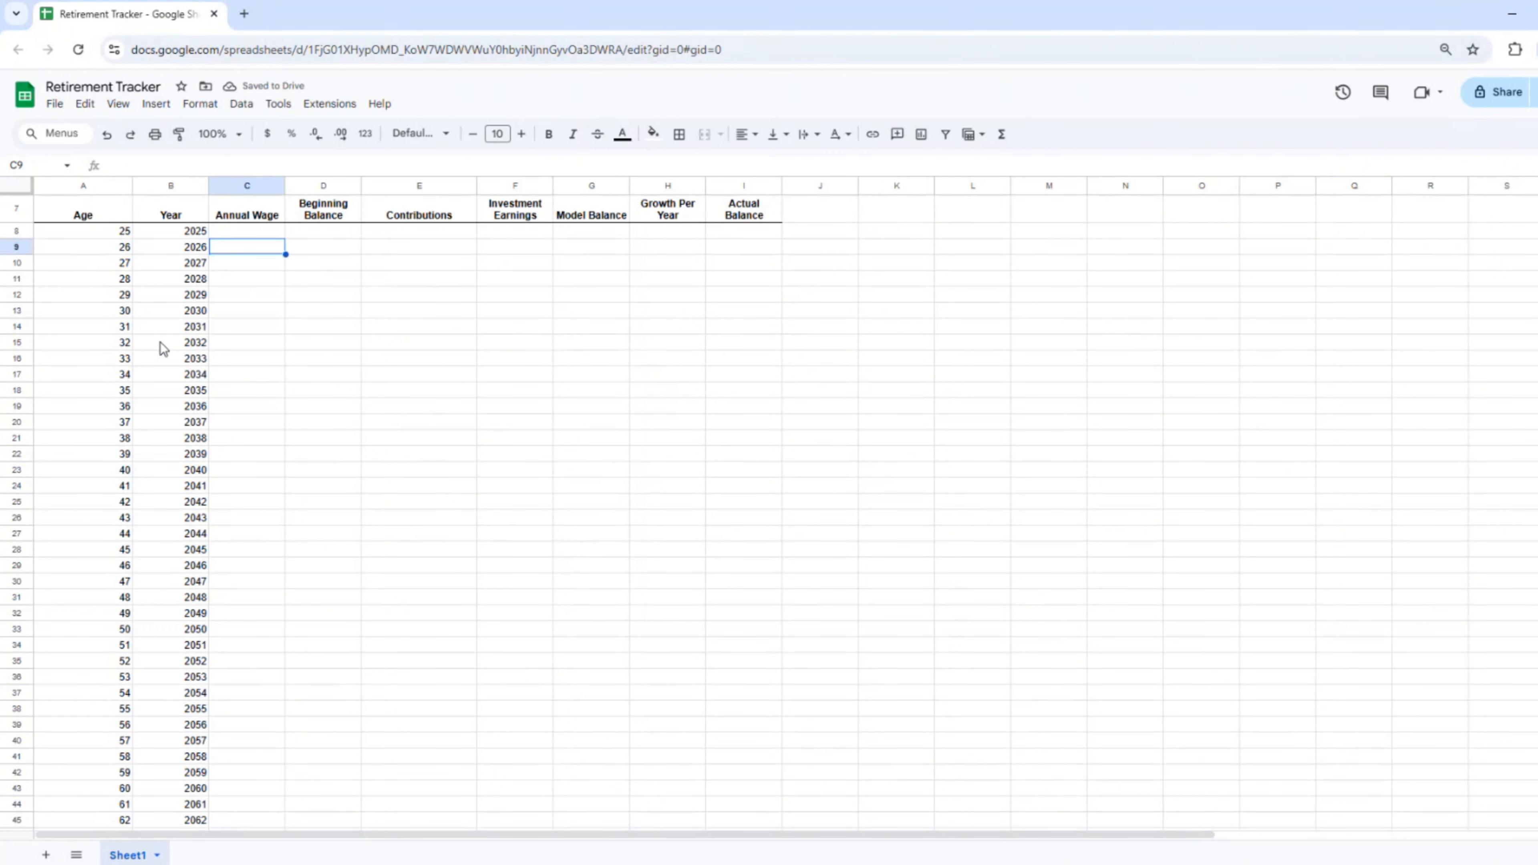
Step: Enter =F1 in C8 so the age-25 Annual Wage shows $60,000
key("Up")
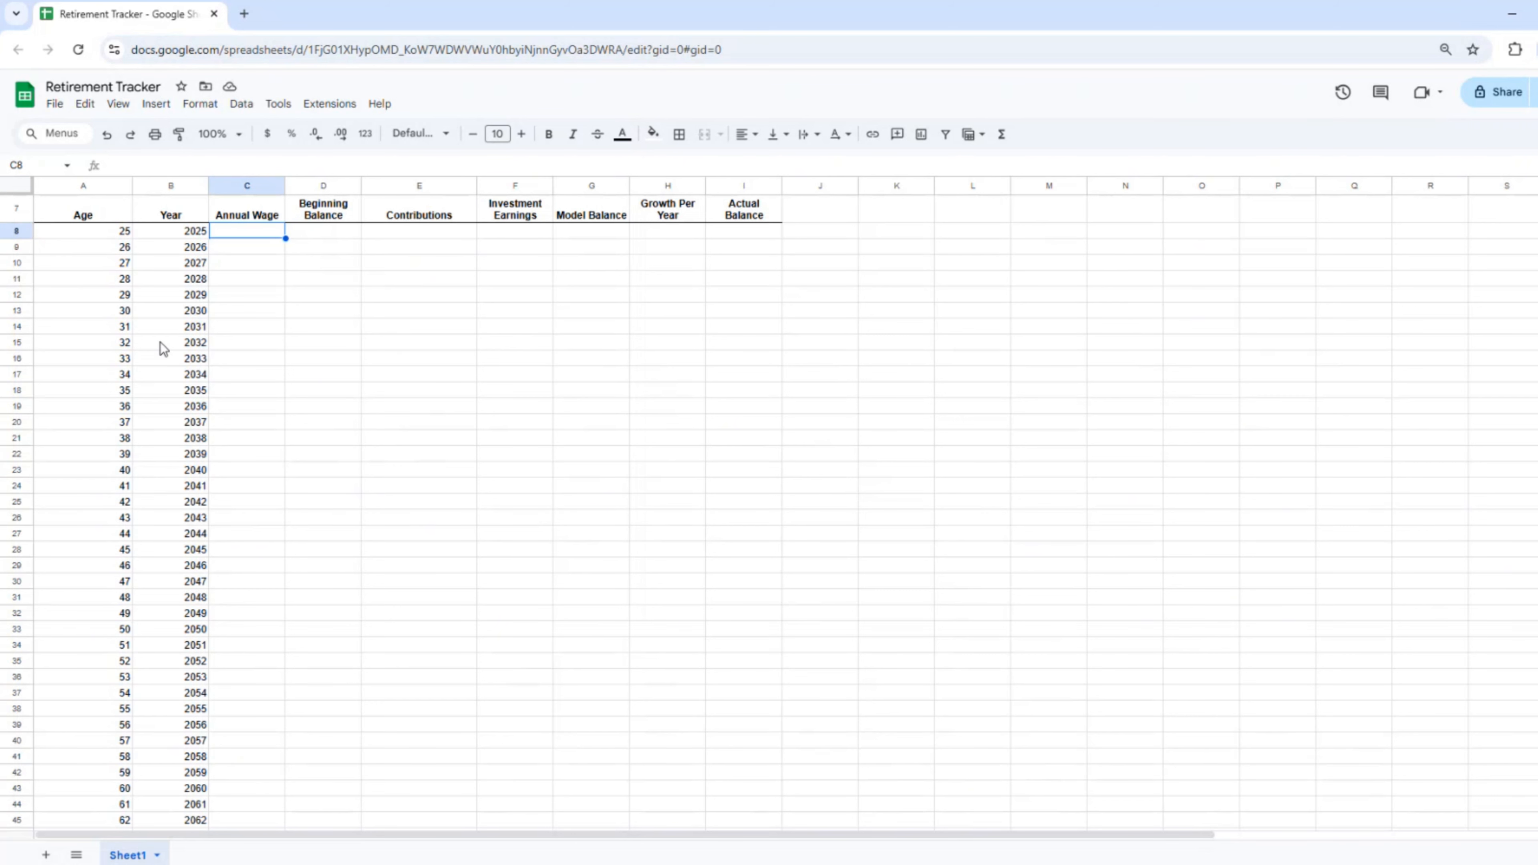
scroll(160, 343, "up", 3)
type("=f1")
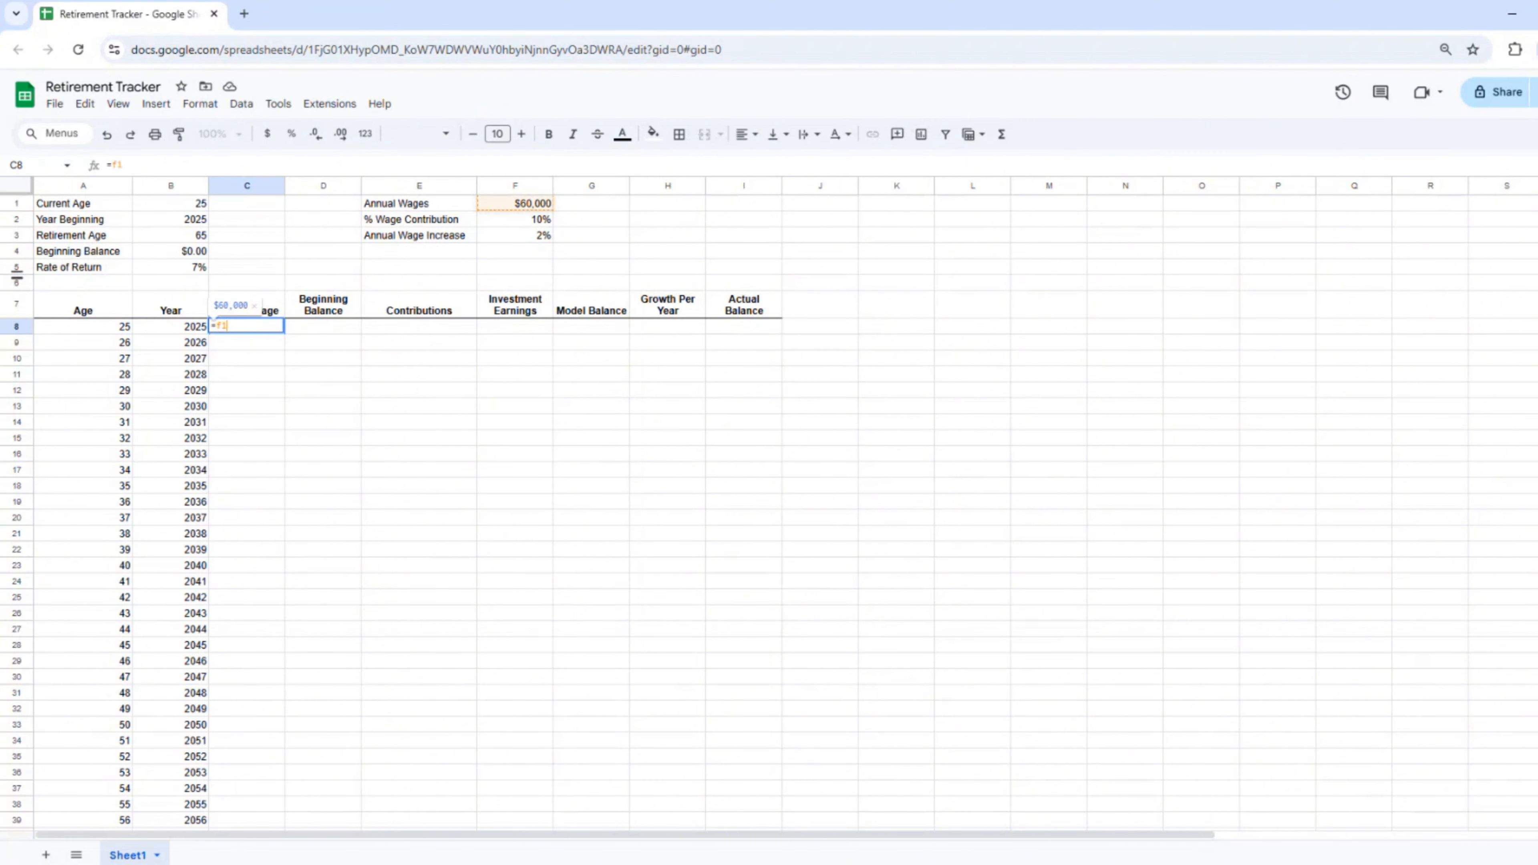
key("Return")
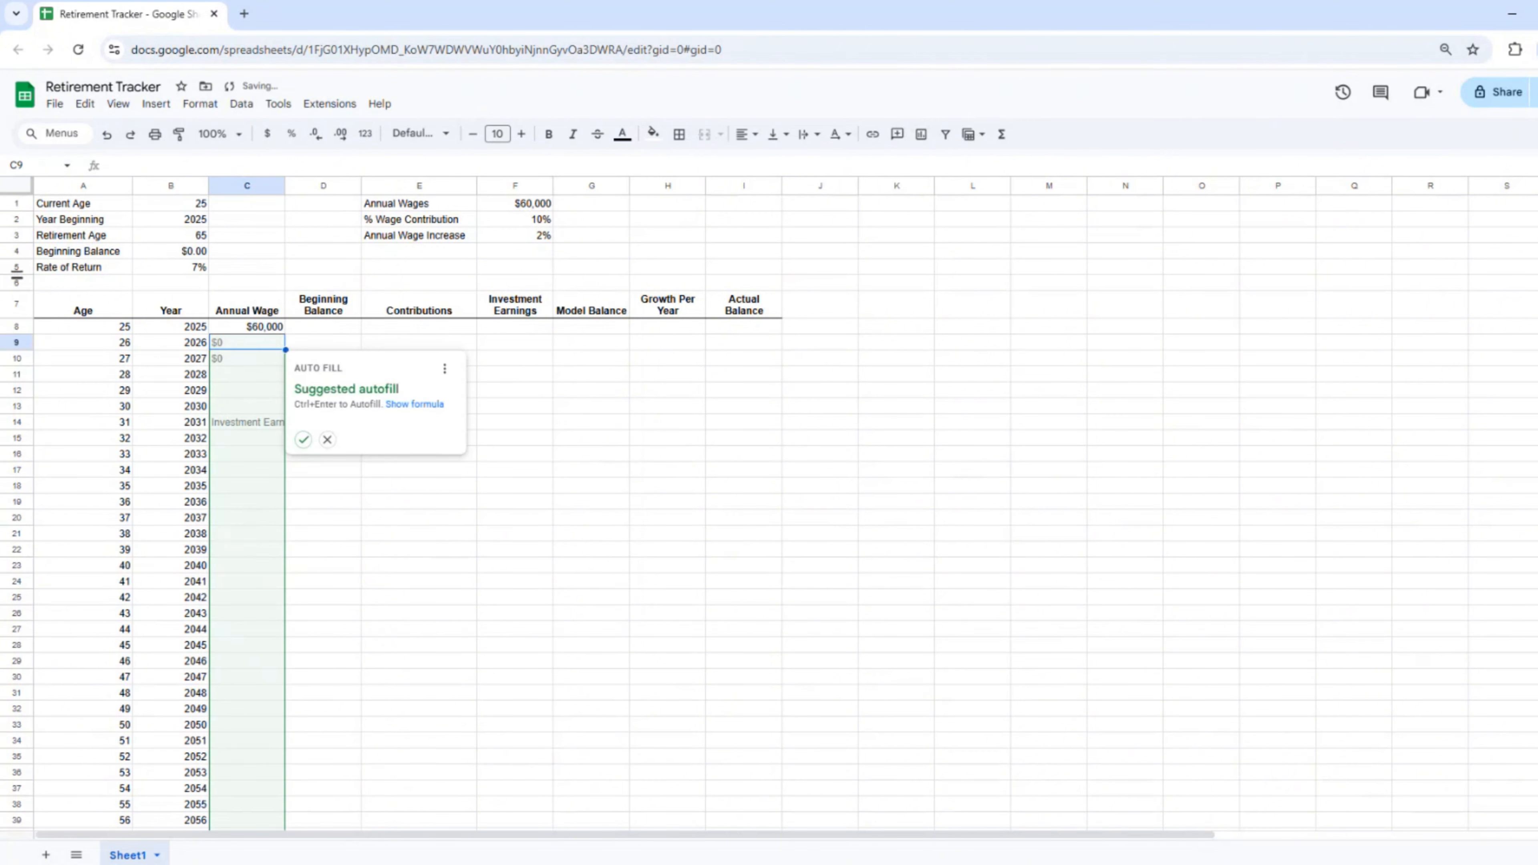
key("Escape")
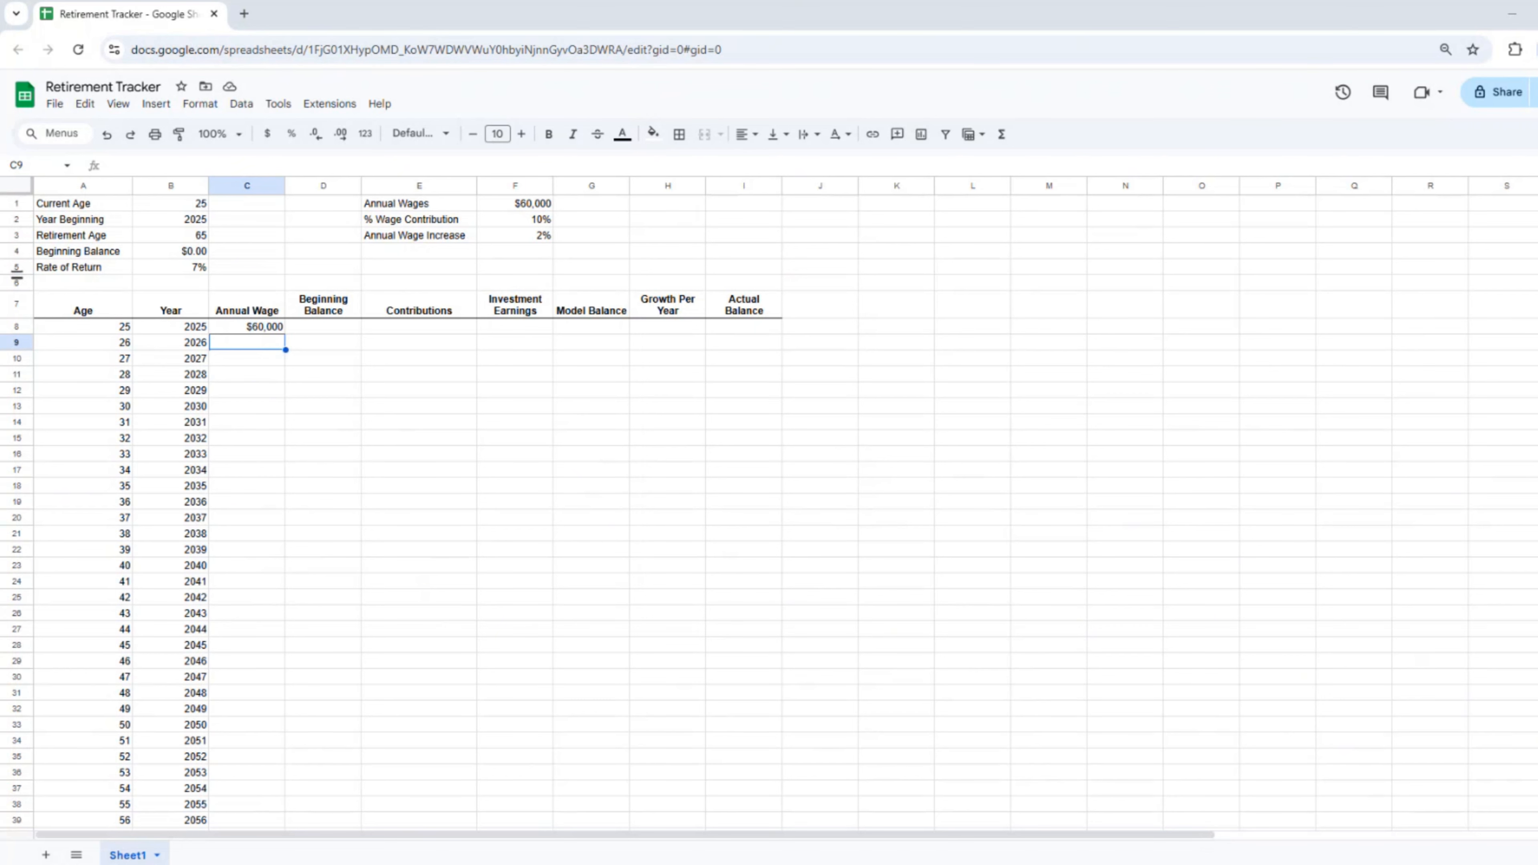
Step: Enter =IF(A9<=$B$3,C8*(1+$F$3),0) in C9, giving $61,200 for age 26
type("=")
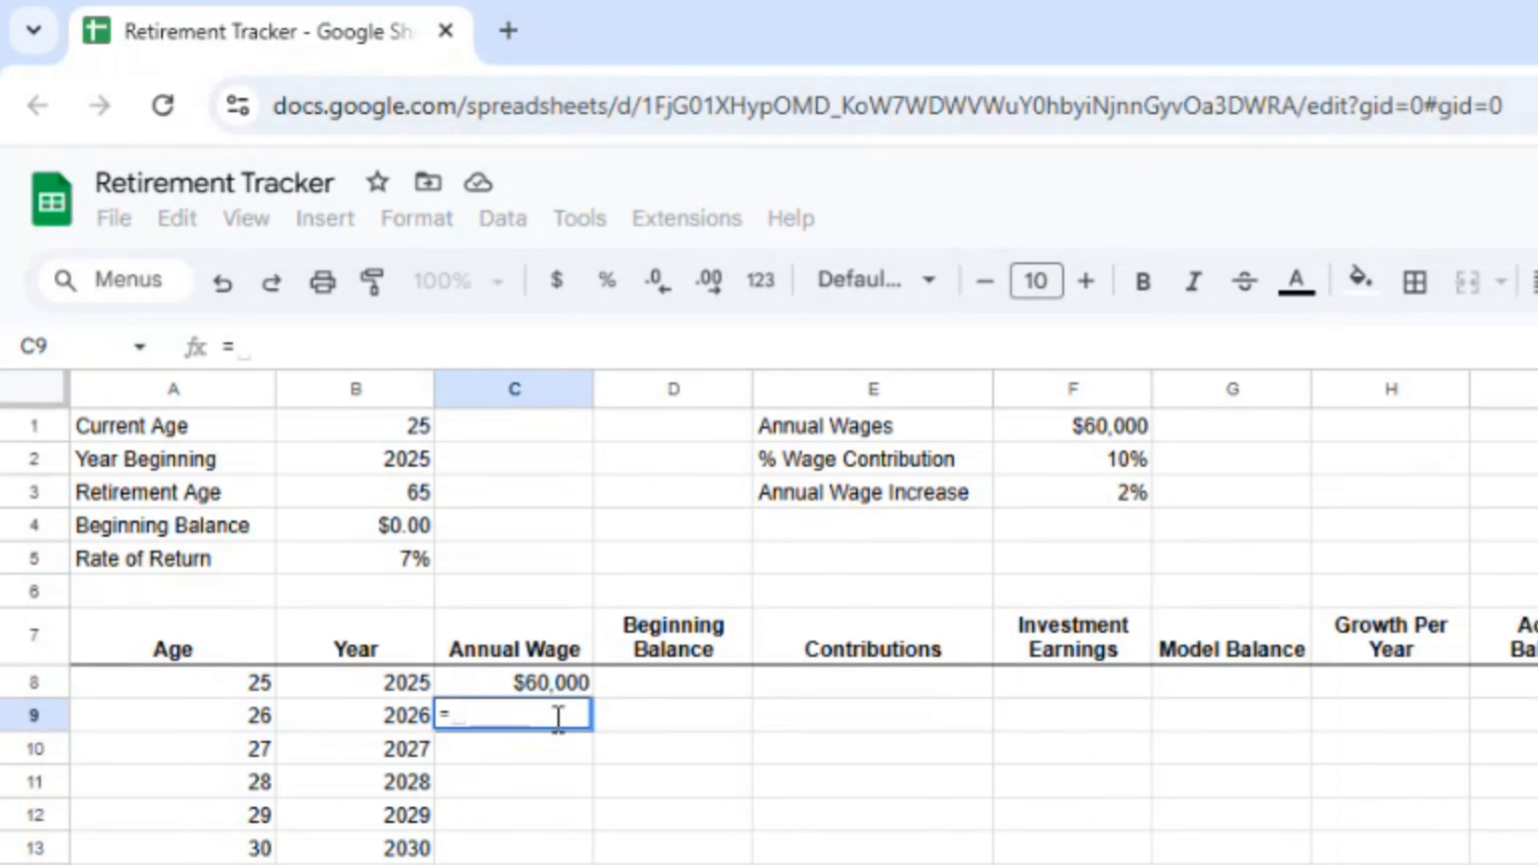
type("if(")
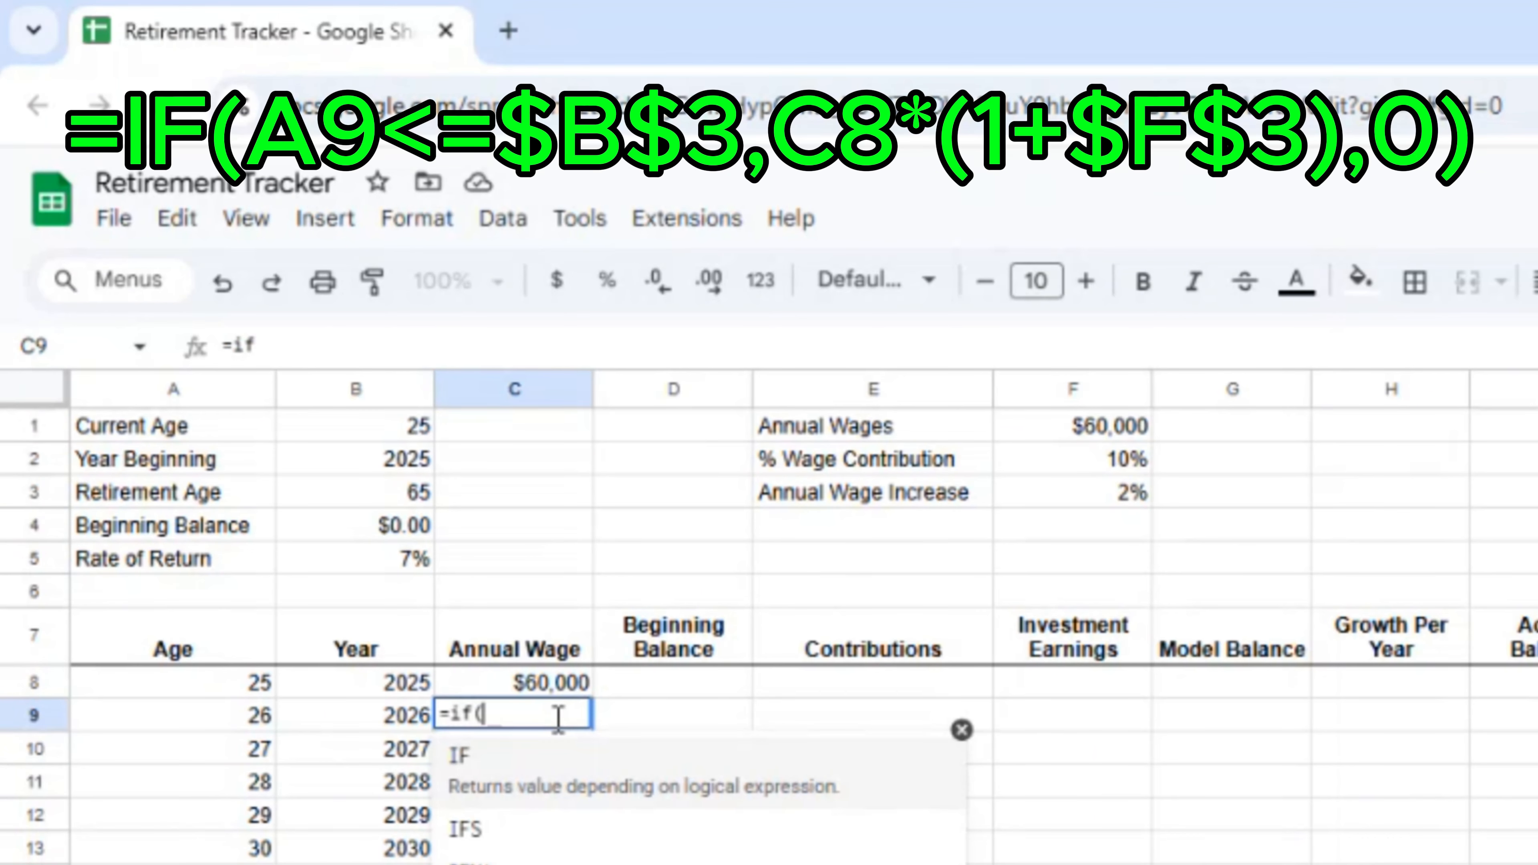
type("a9<=")
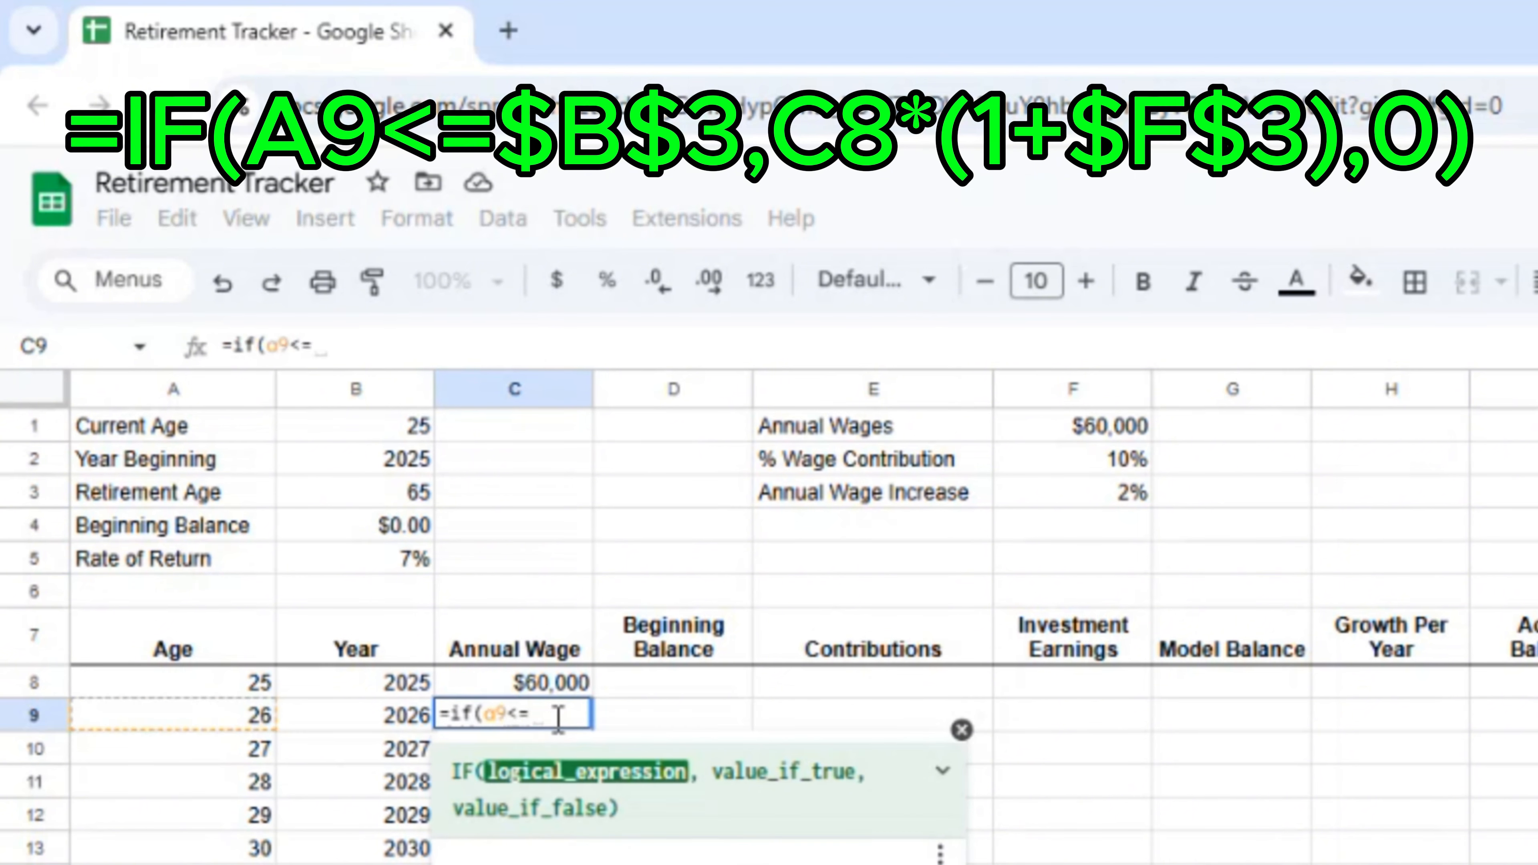
type("$b$3")
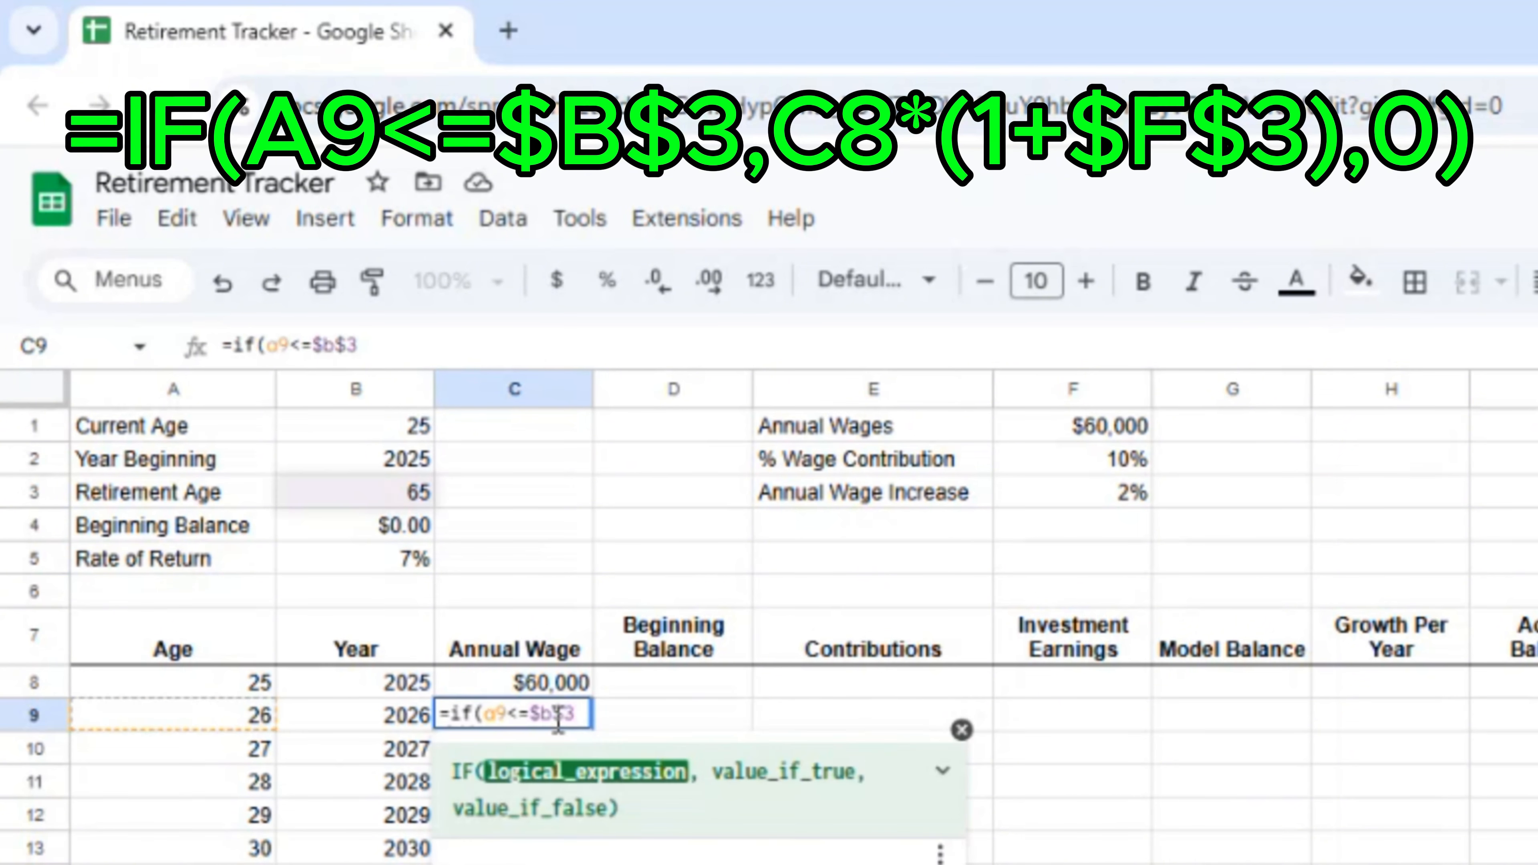
type(",C8*")
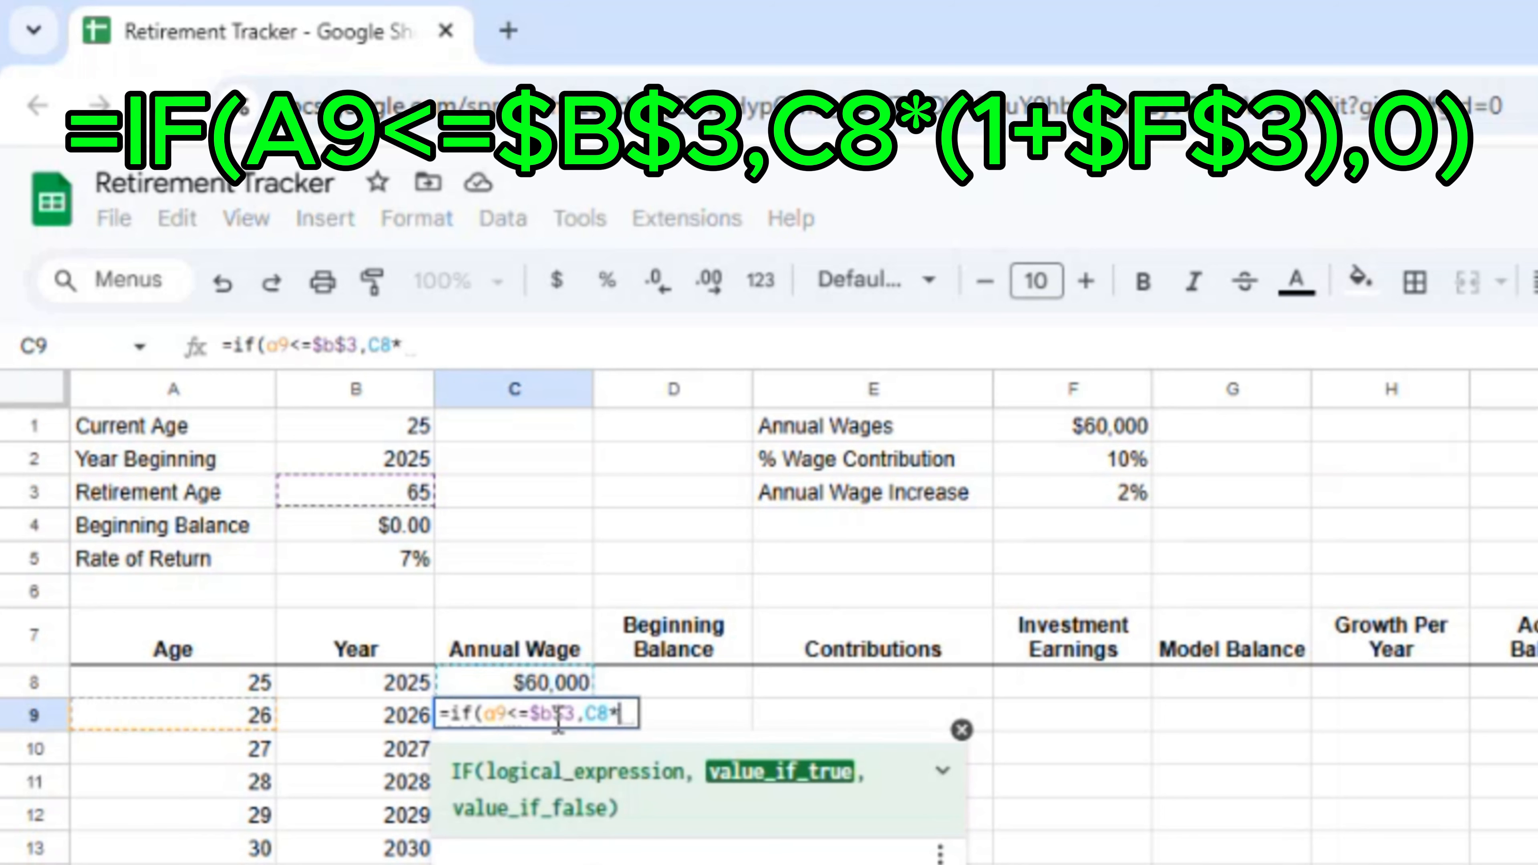
type("(1+")
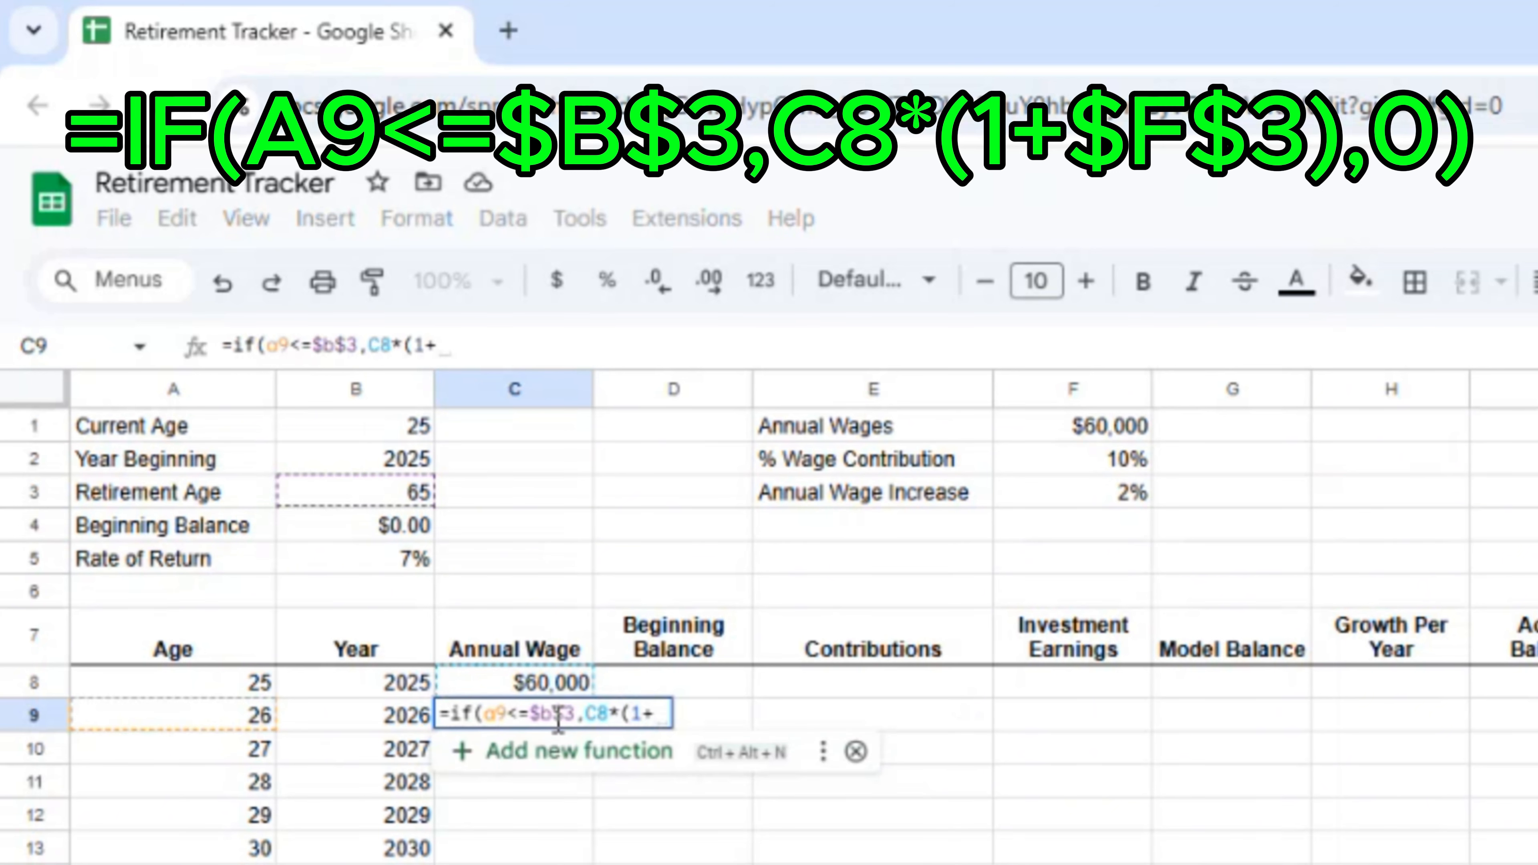
type("$f$3")
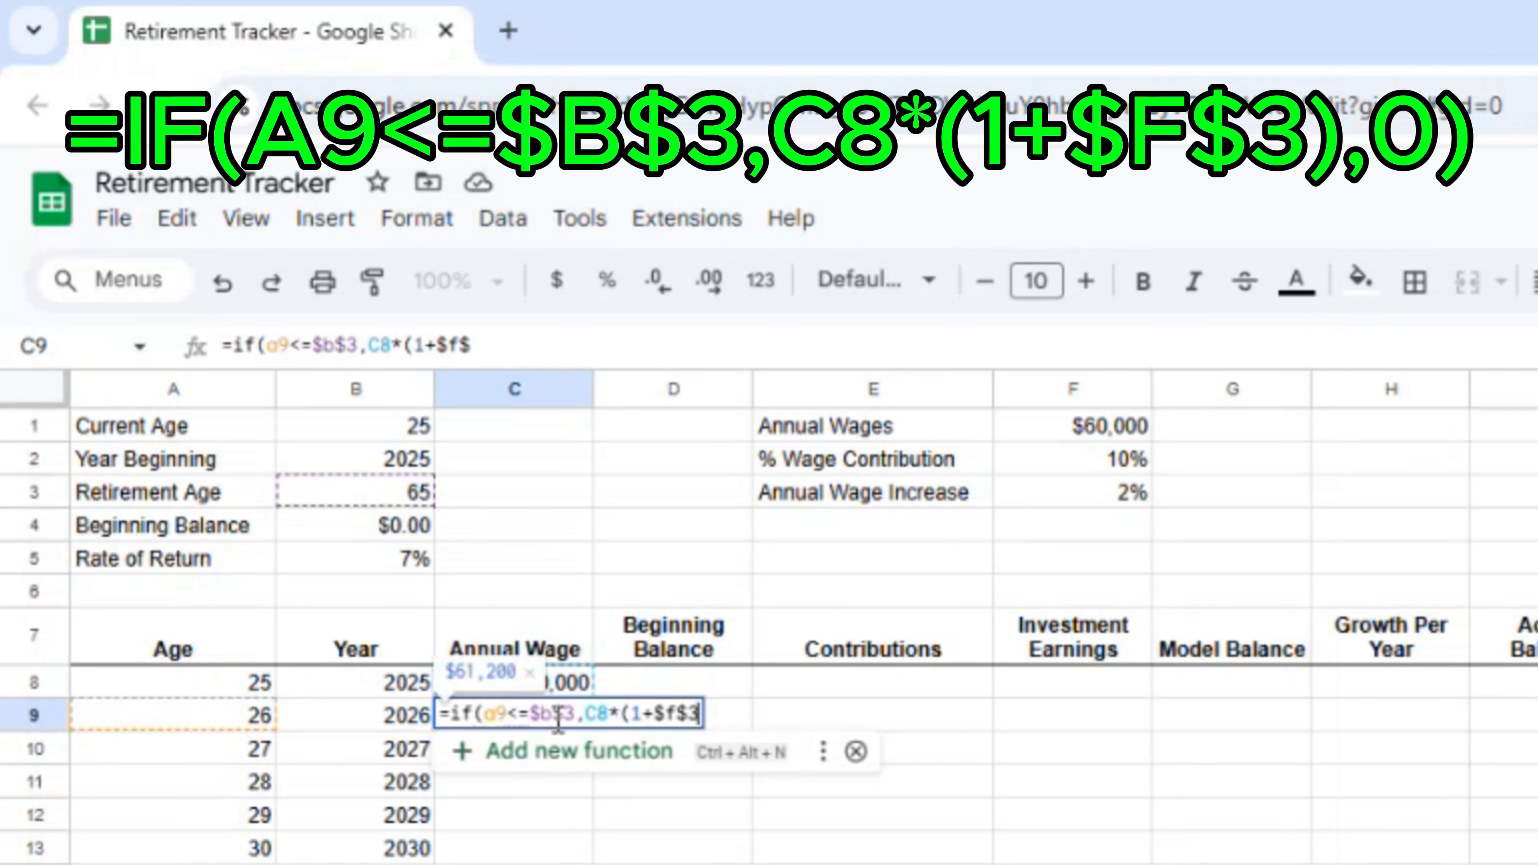
type("),0")
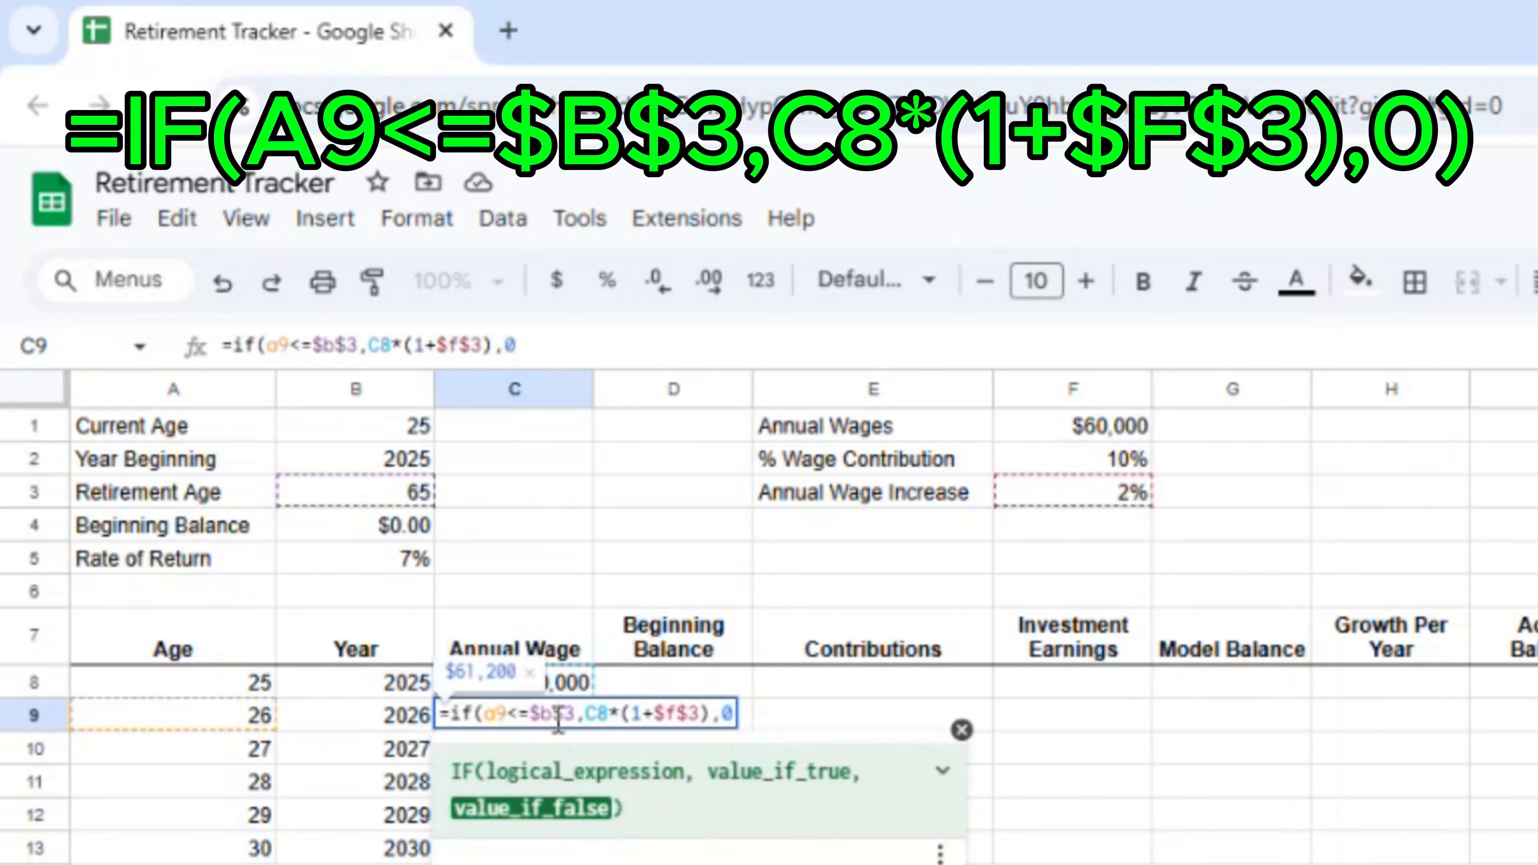
key("Return")
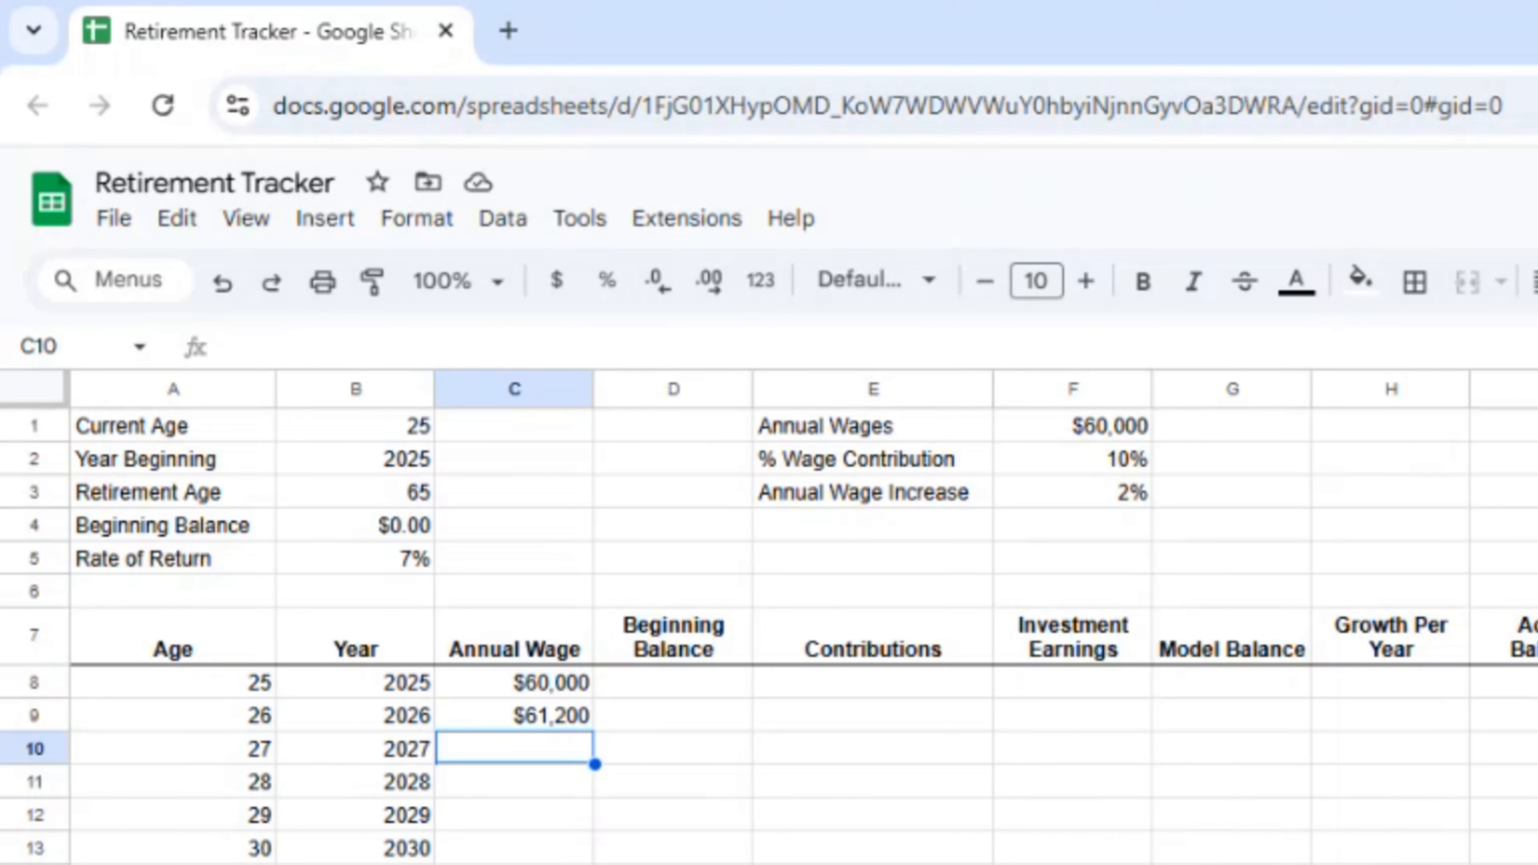
left_click(247, 343)
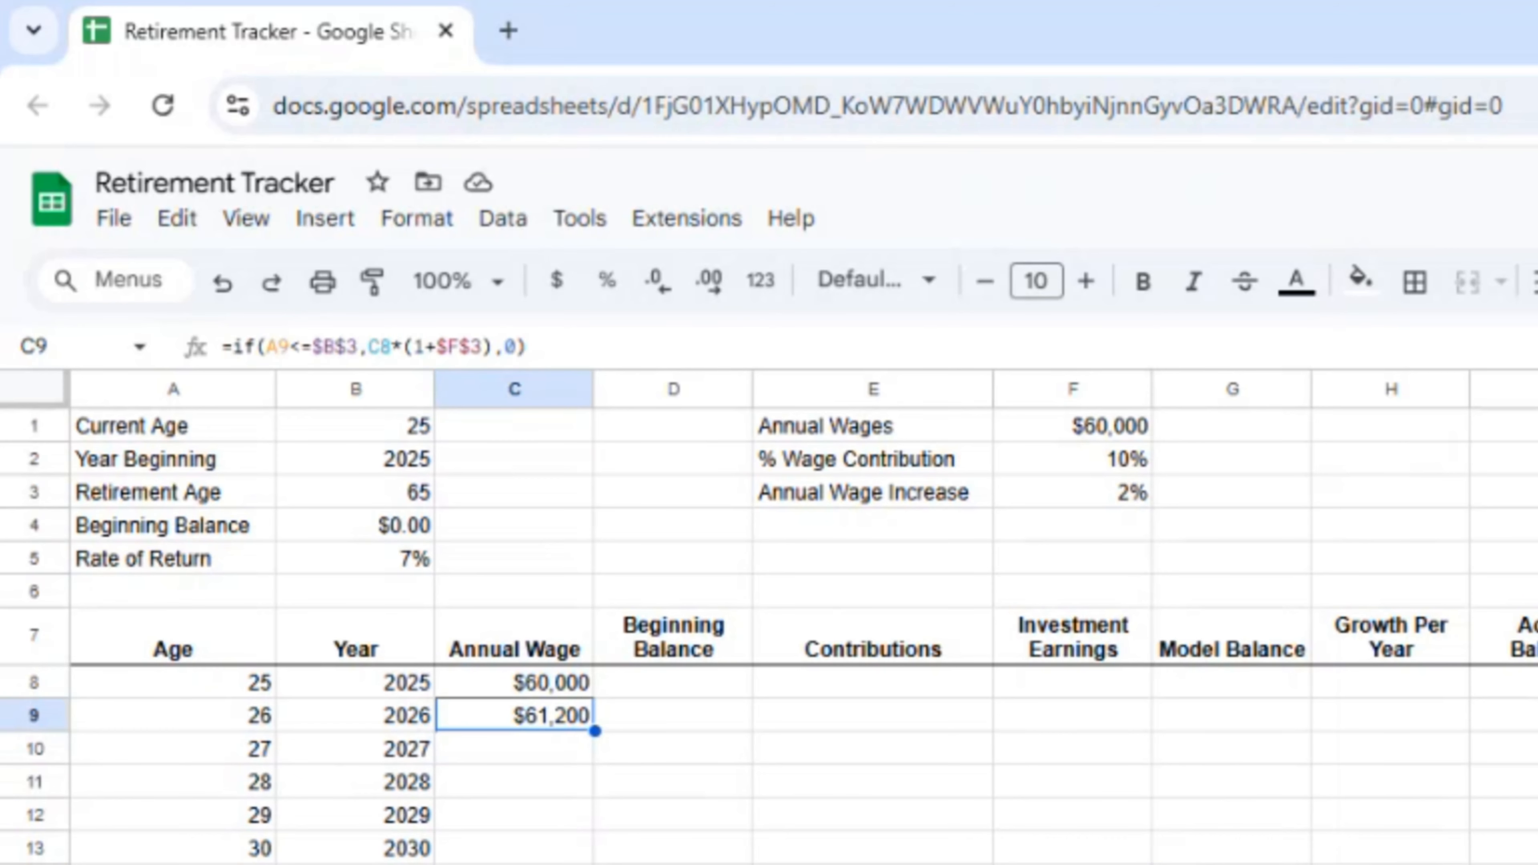
key("F2")
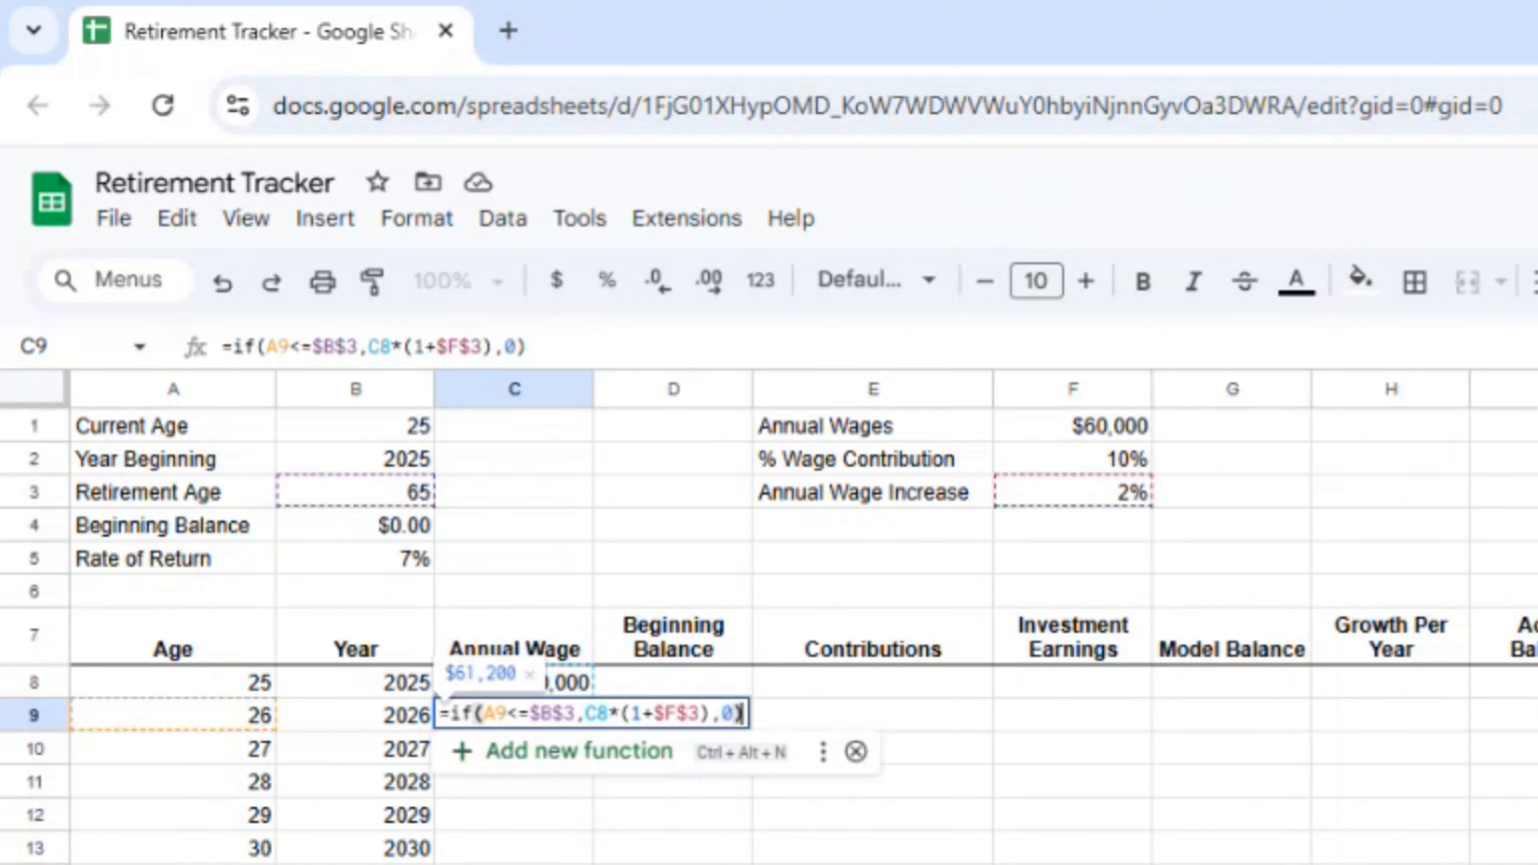
Step: Copy the C9 wage growth formula down to row 65, reaching $132,482 at age 65
key("Return")
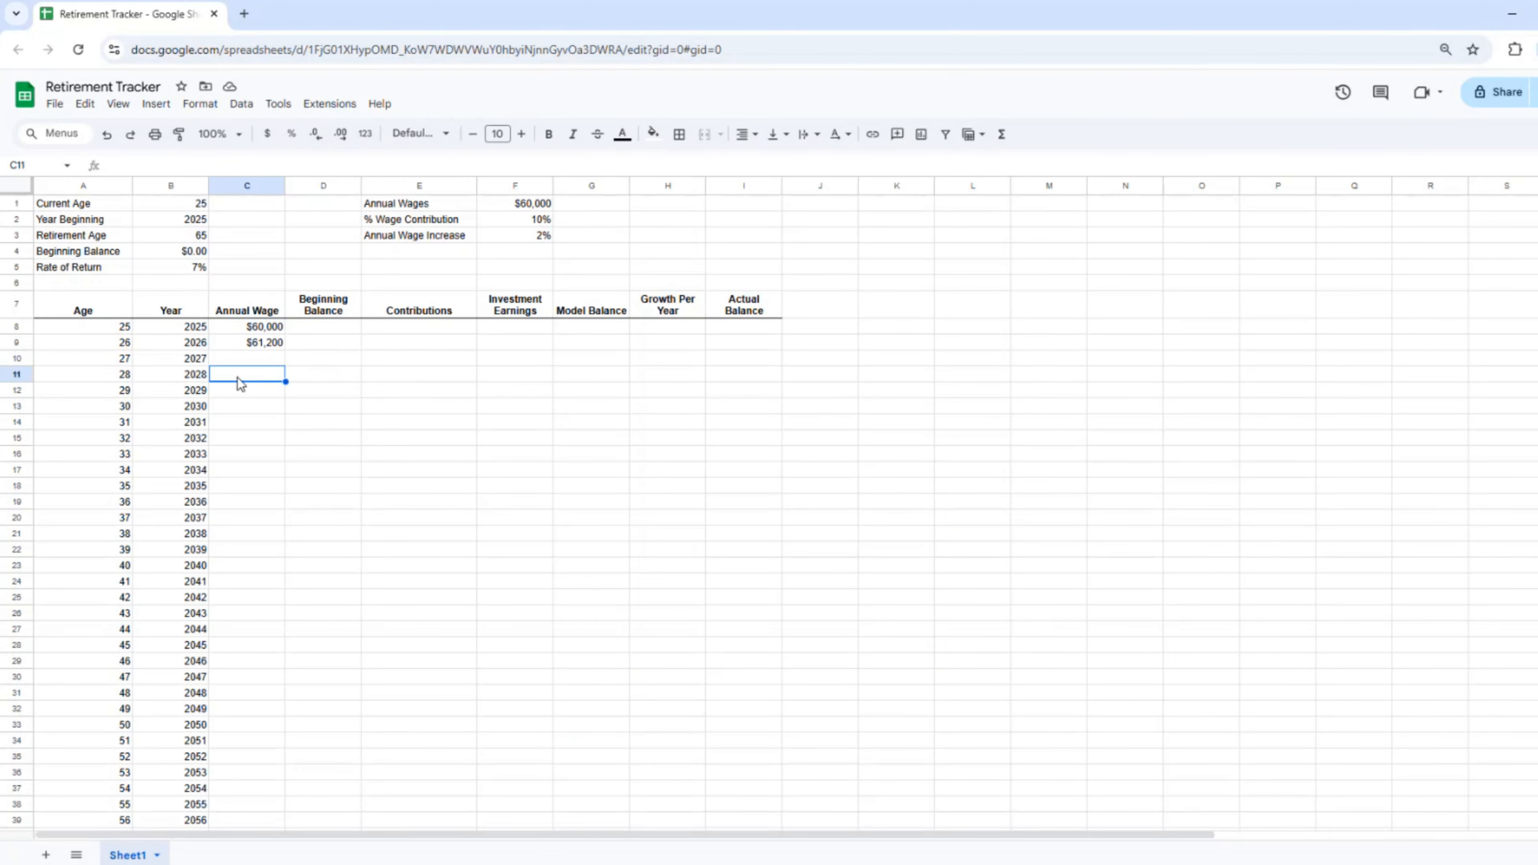
left_click(244, 347)
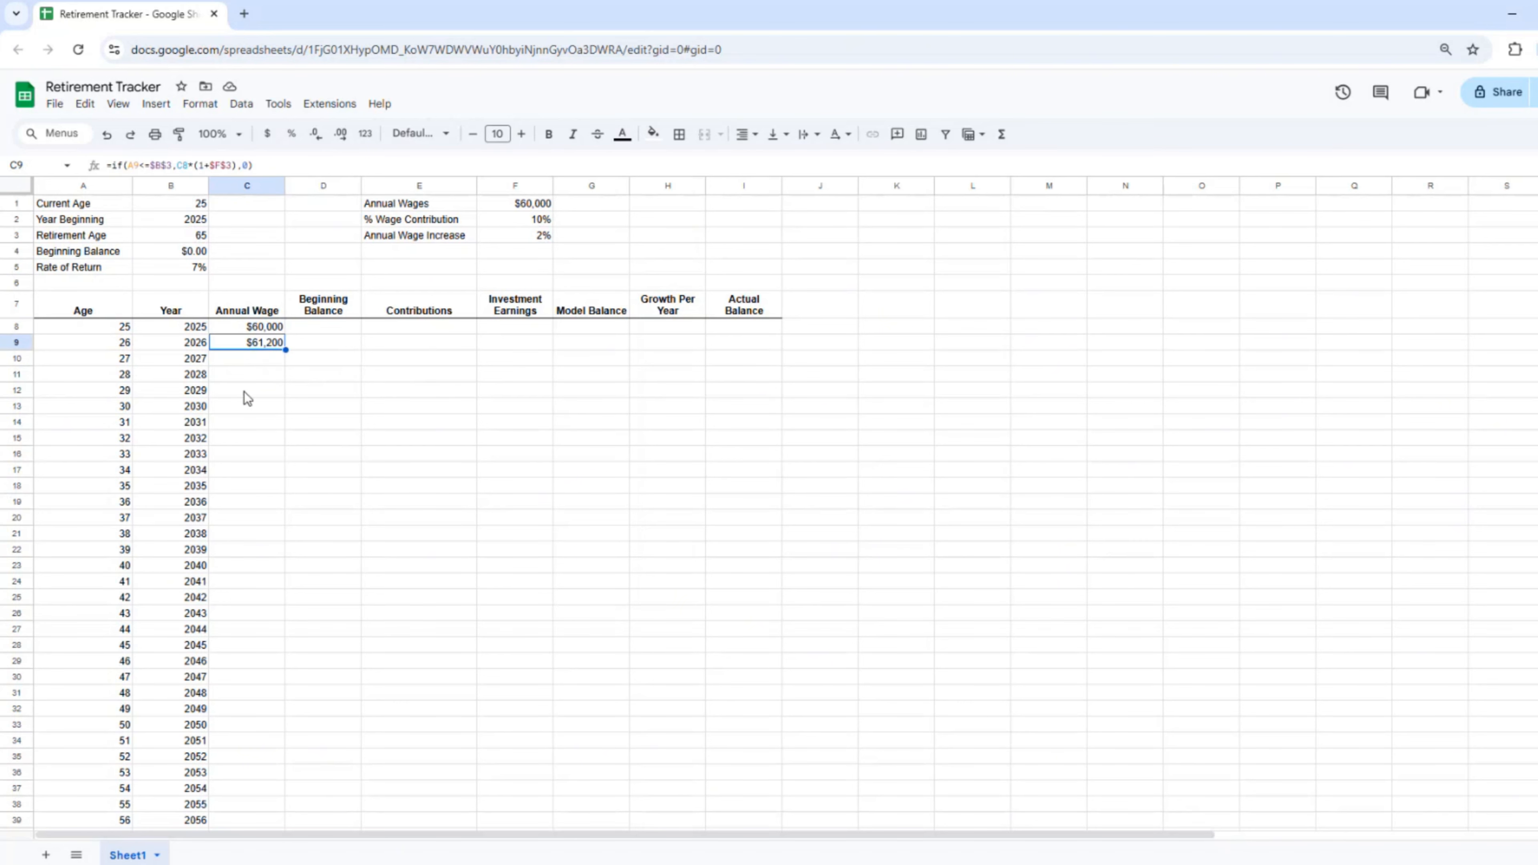
key("ctrl+c")
key("Down")
key("Left")
key("Down")
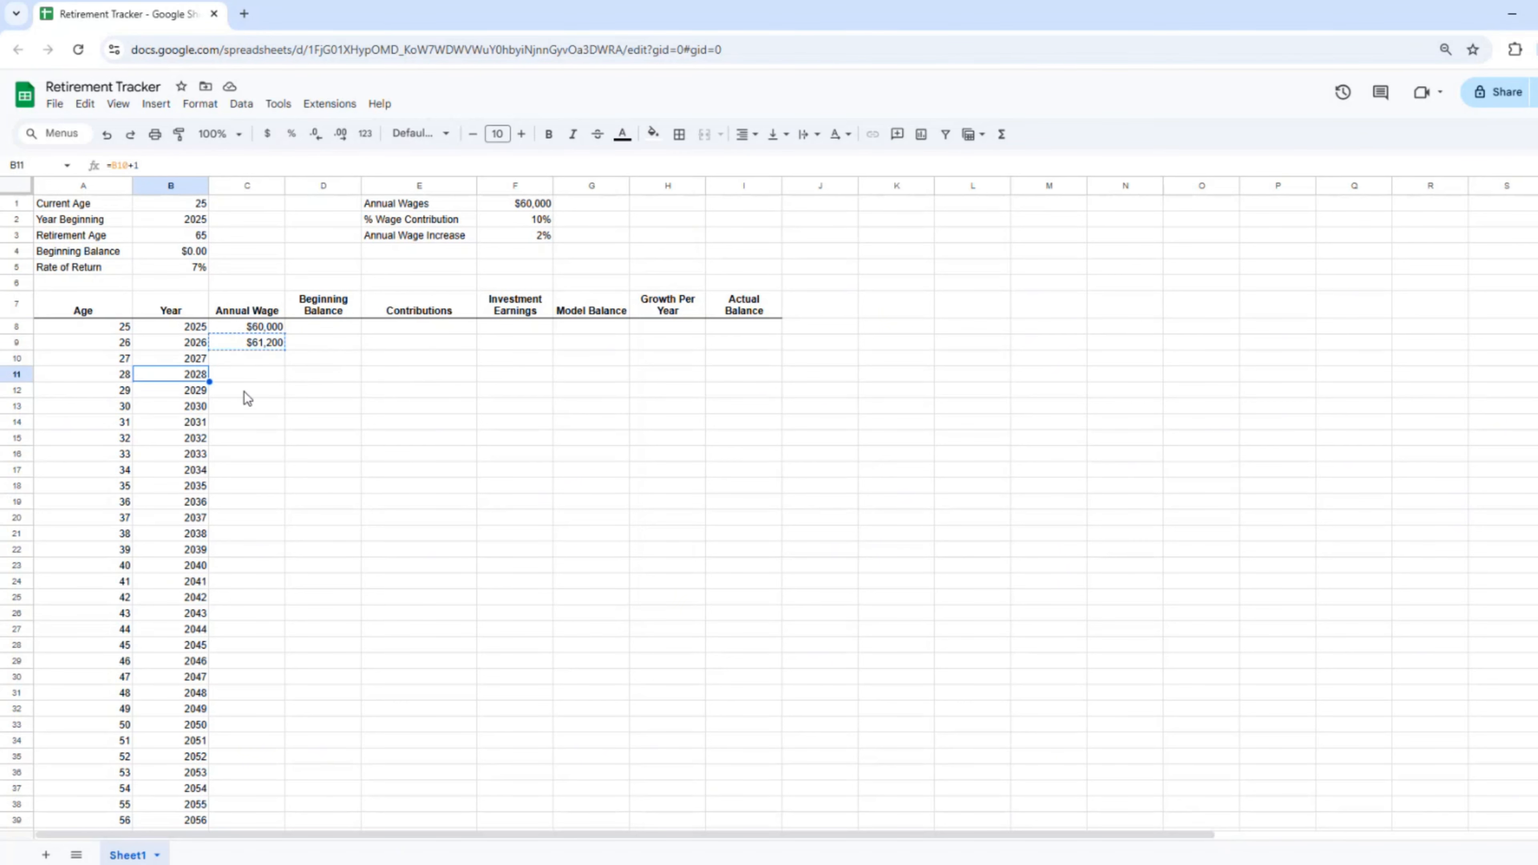
key("ctrl+Down")
key("Right")
key("ctrl+shift+Up")
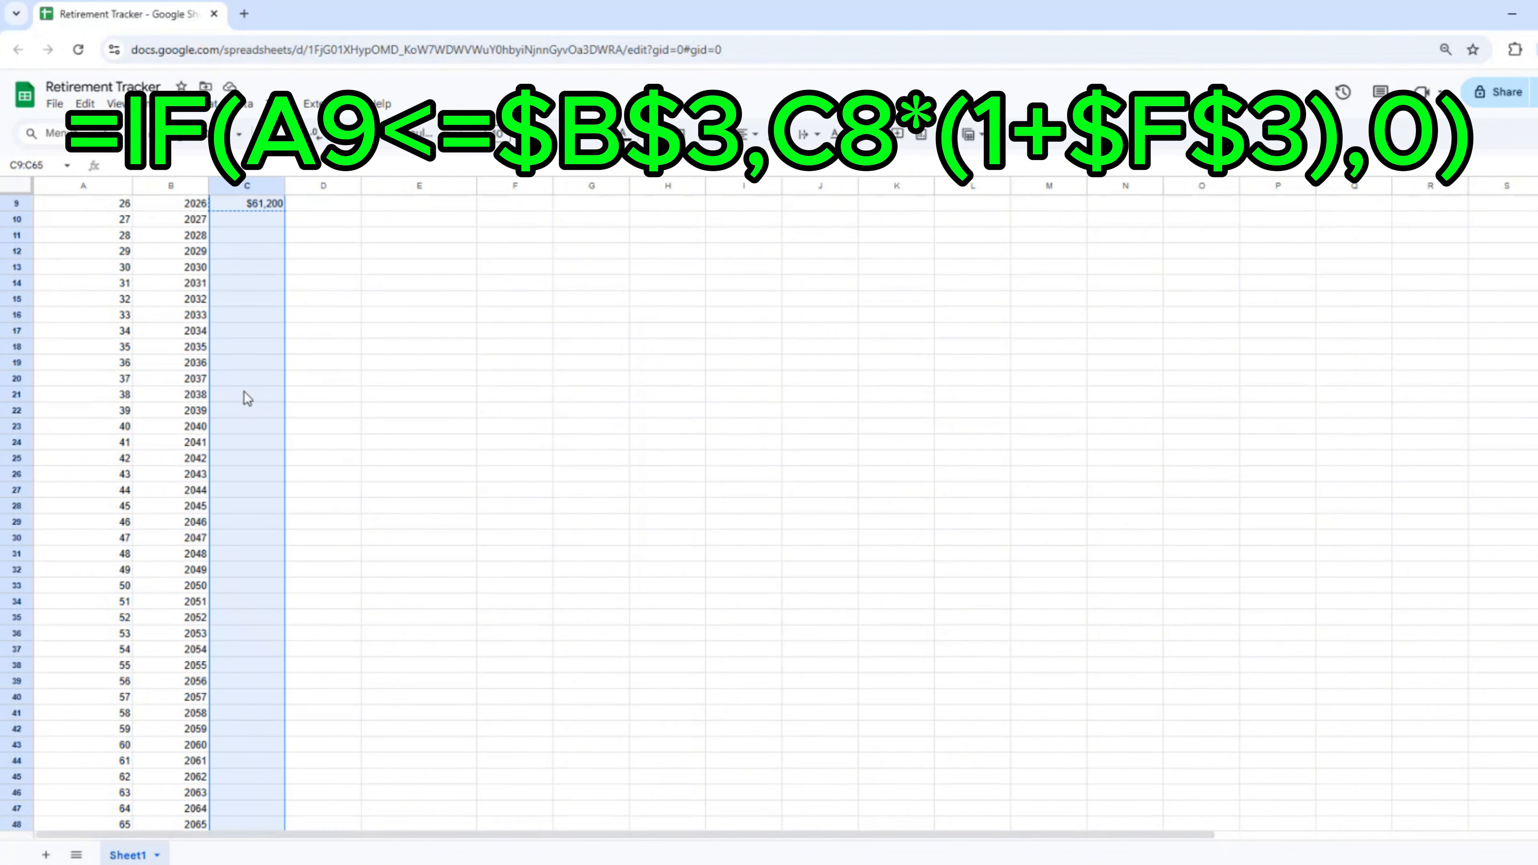
key("ctrl+v")
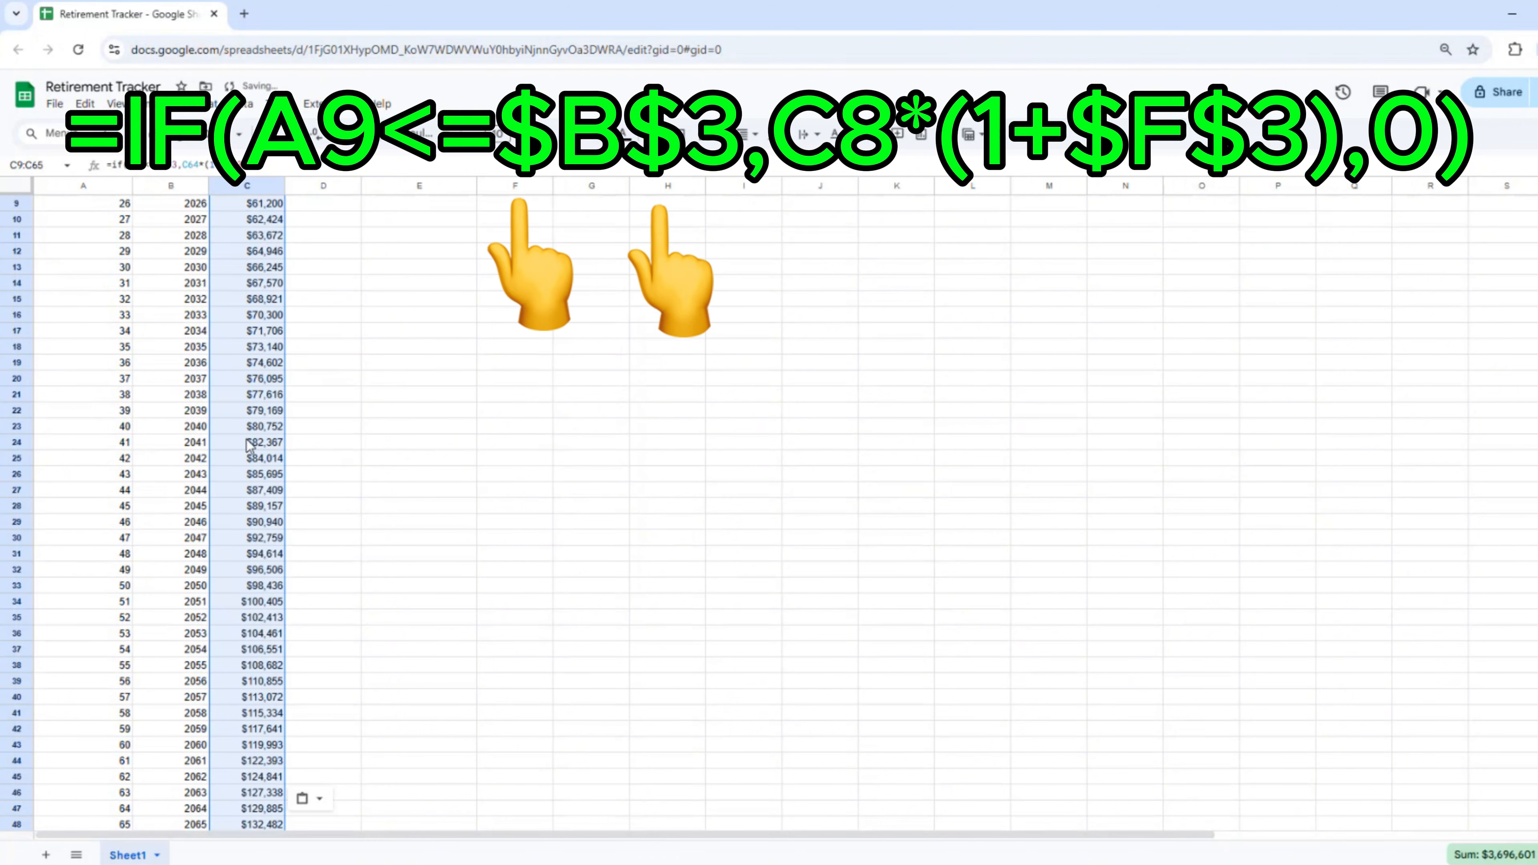
scroll(245, 454, "down", 9)
scroll(245, 458, "up", 9)
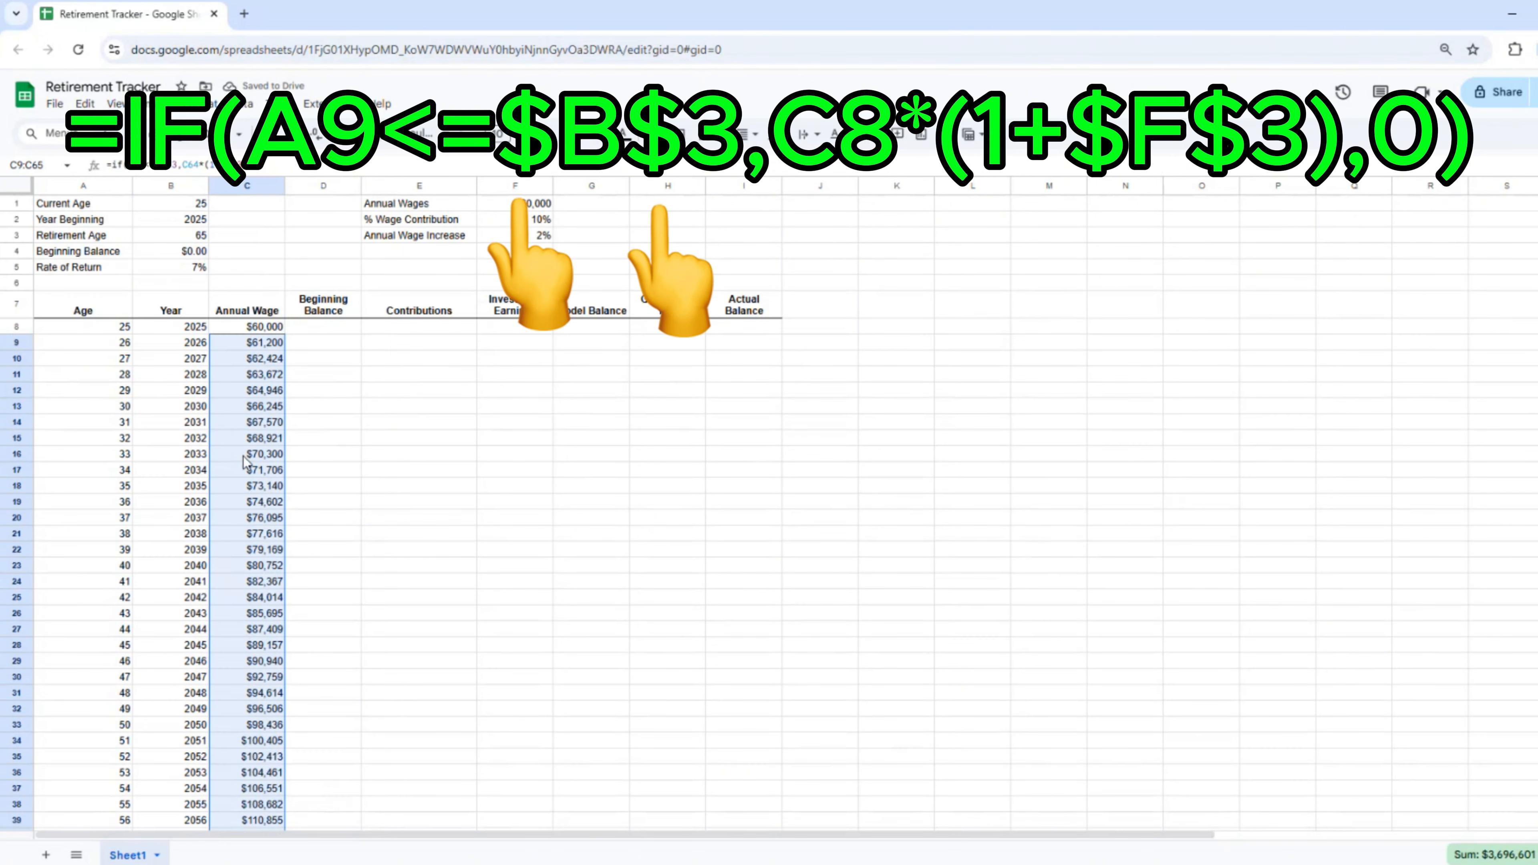
left_click(304, 343)
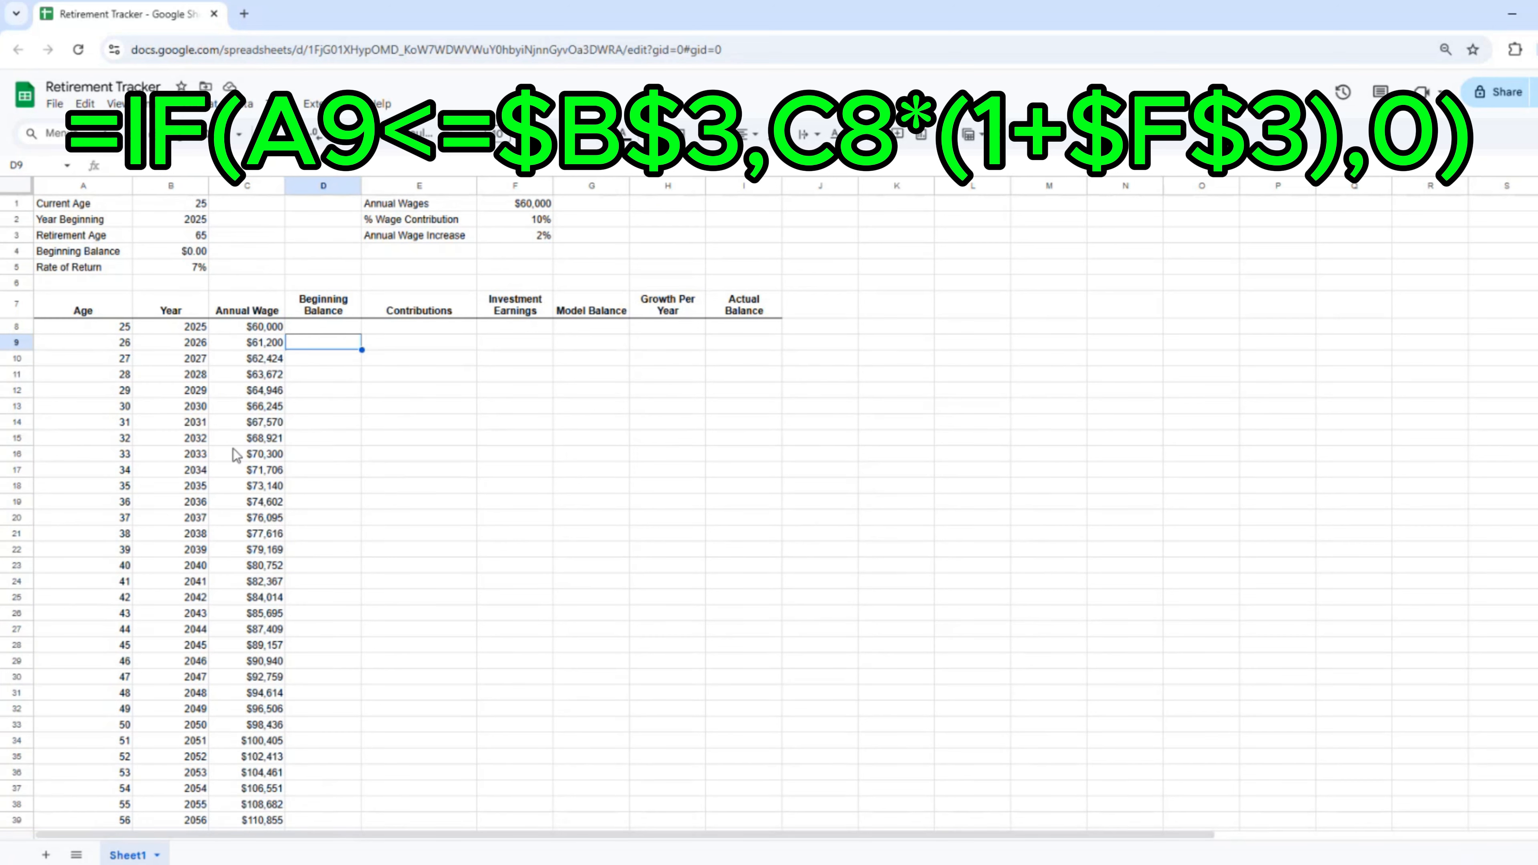
left_click(268, 345)
Step: Review the copied Annual Wage formulas down column C, including C34
double_click(267, 345)
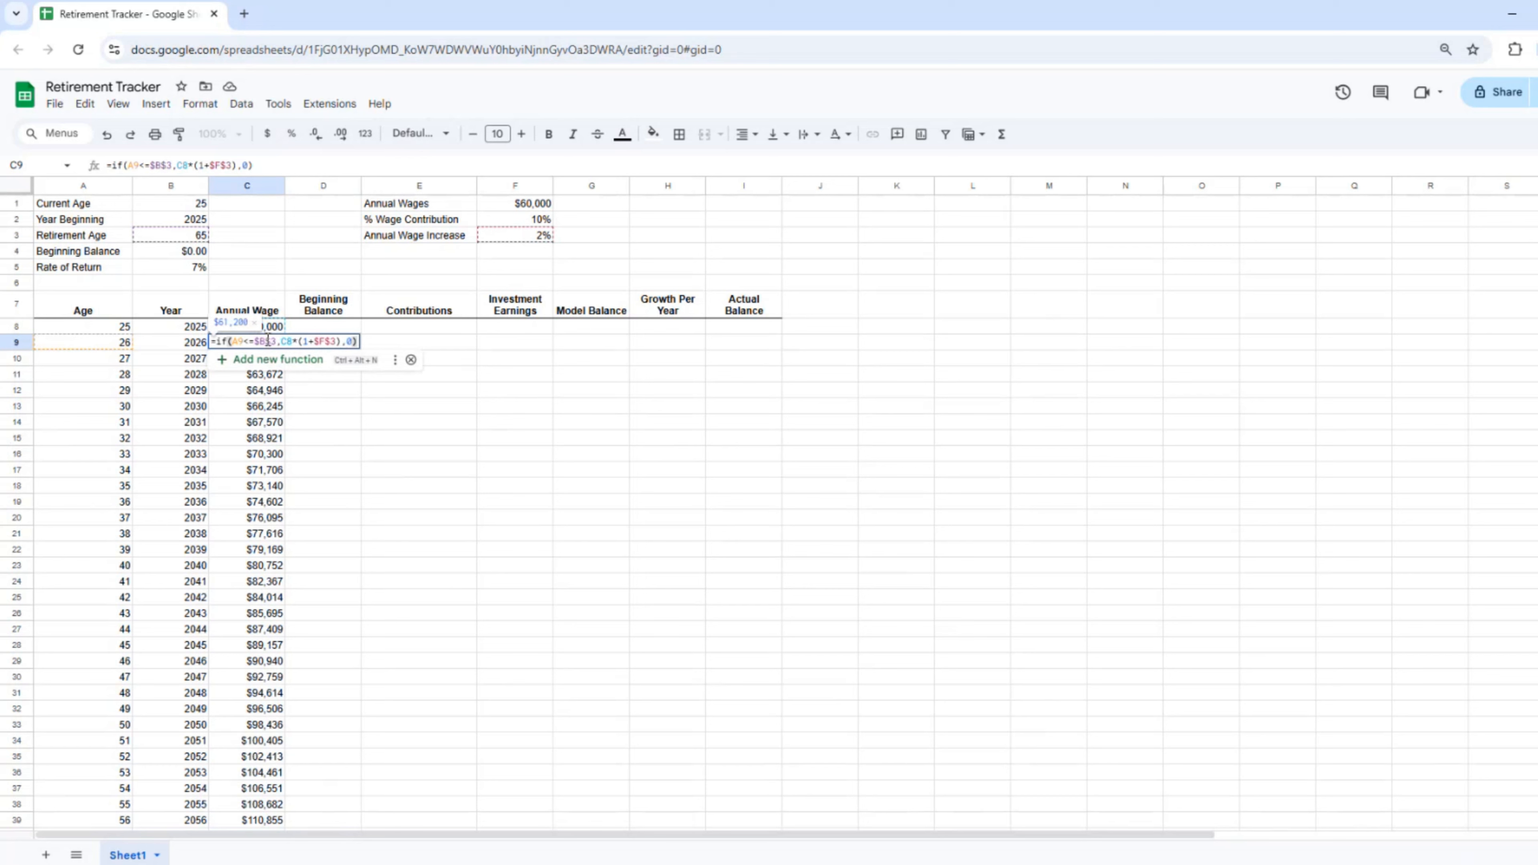
key("Return")
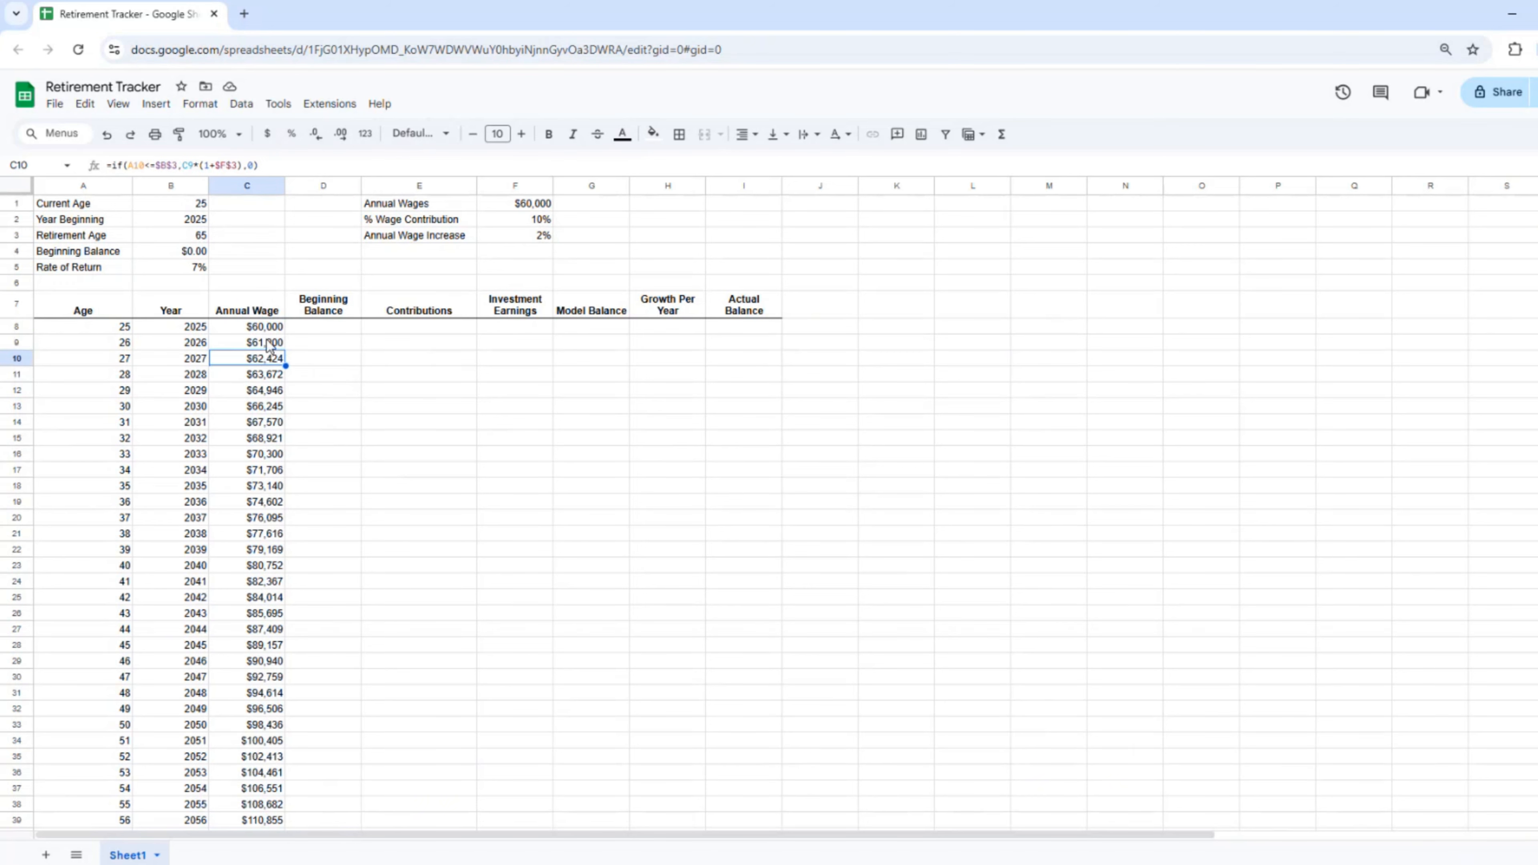
key("Return")
key("Return")
key("Return")
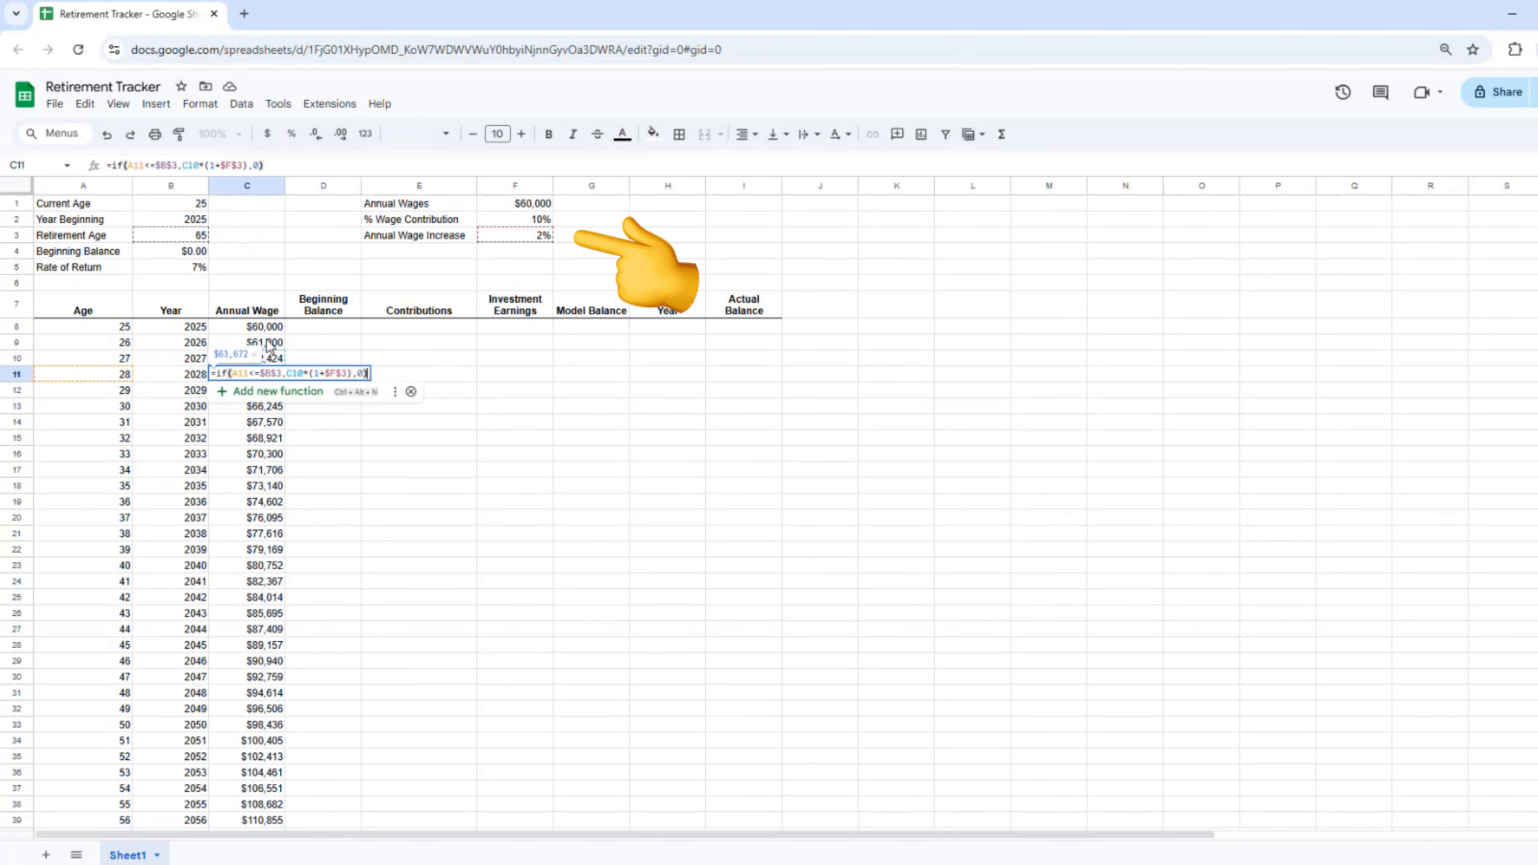
key("Return")
key("Return")
key("Return")
key("Return")
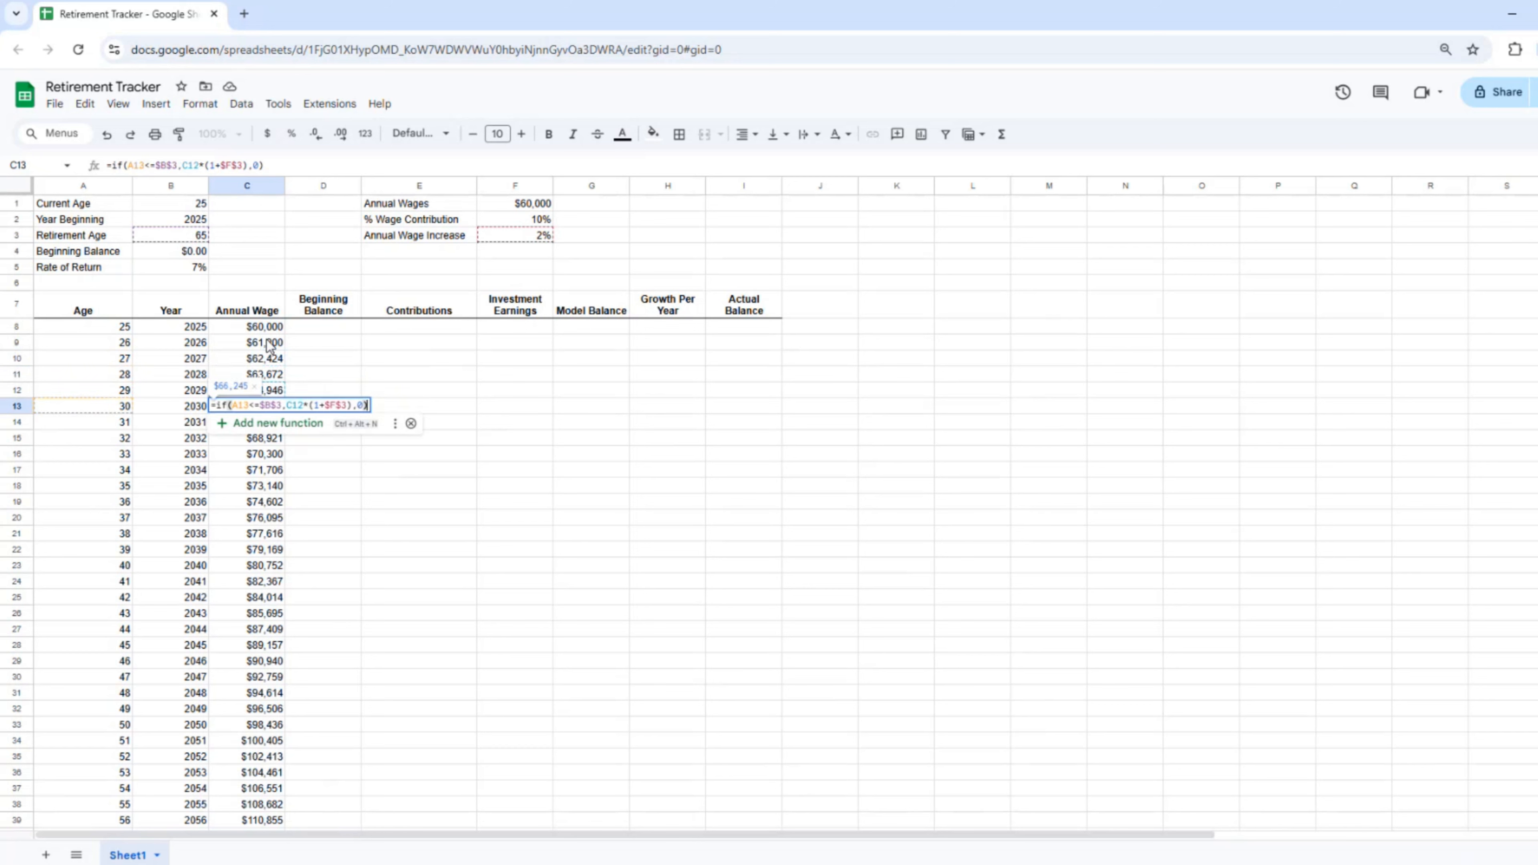
key("Return")
key("Return")
key("Return")
key("Return")
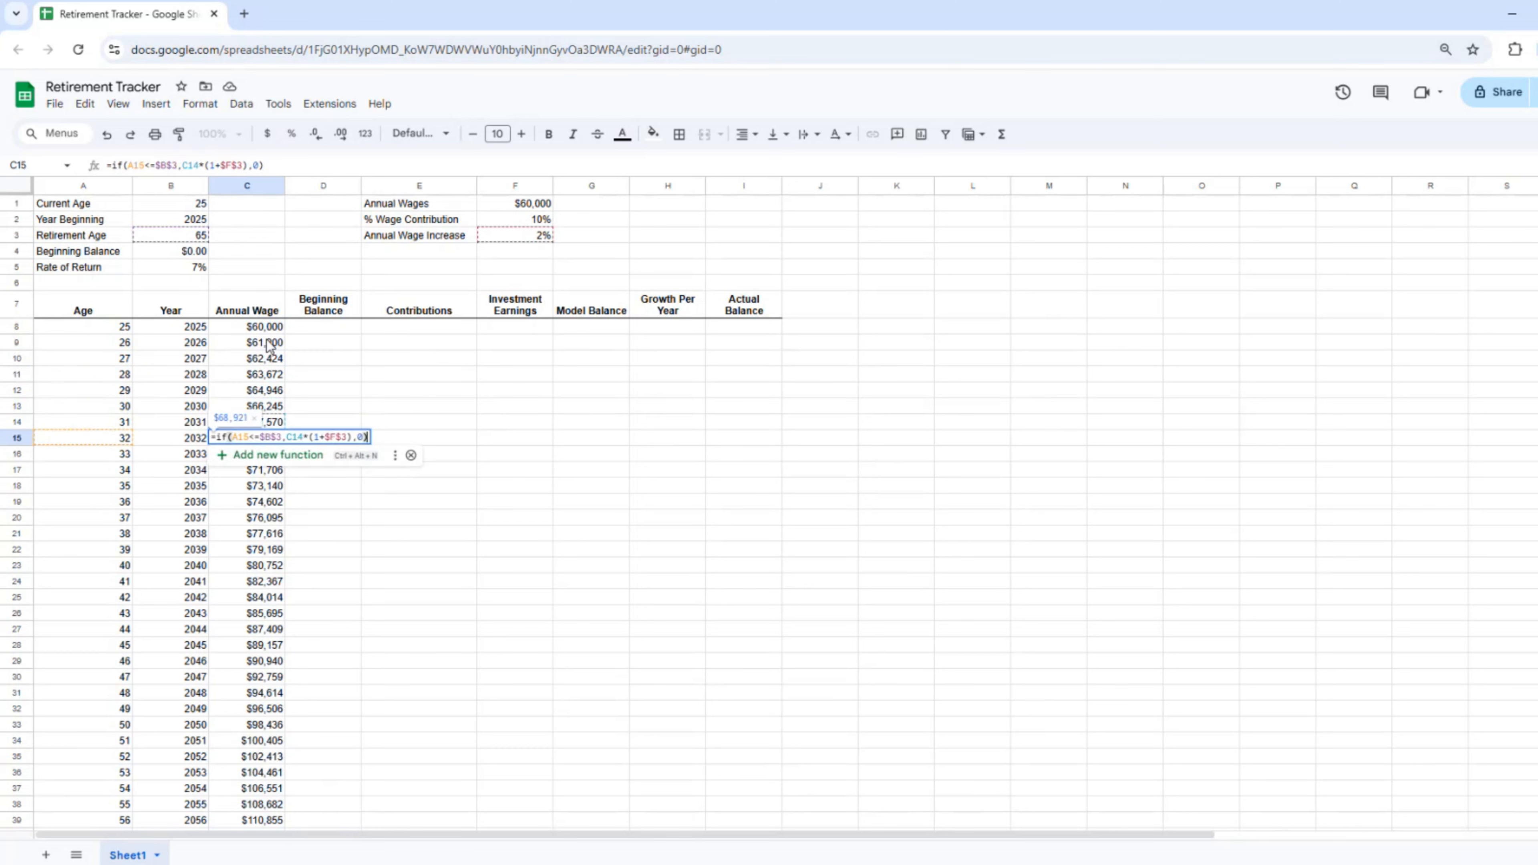
key("Return")
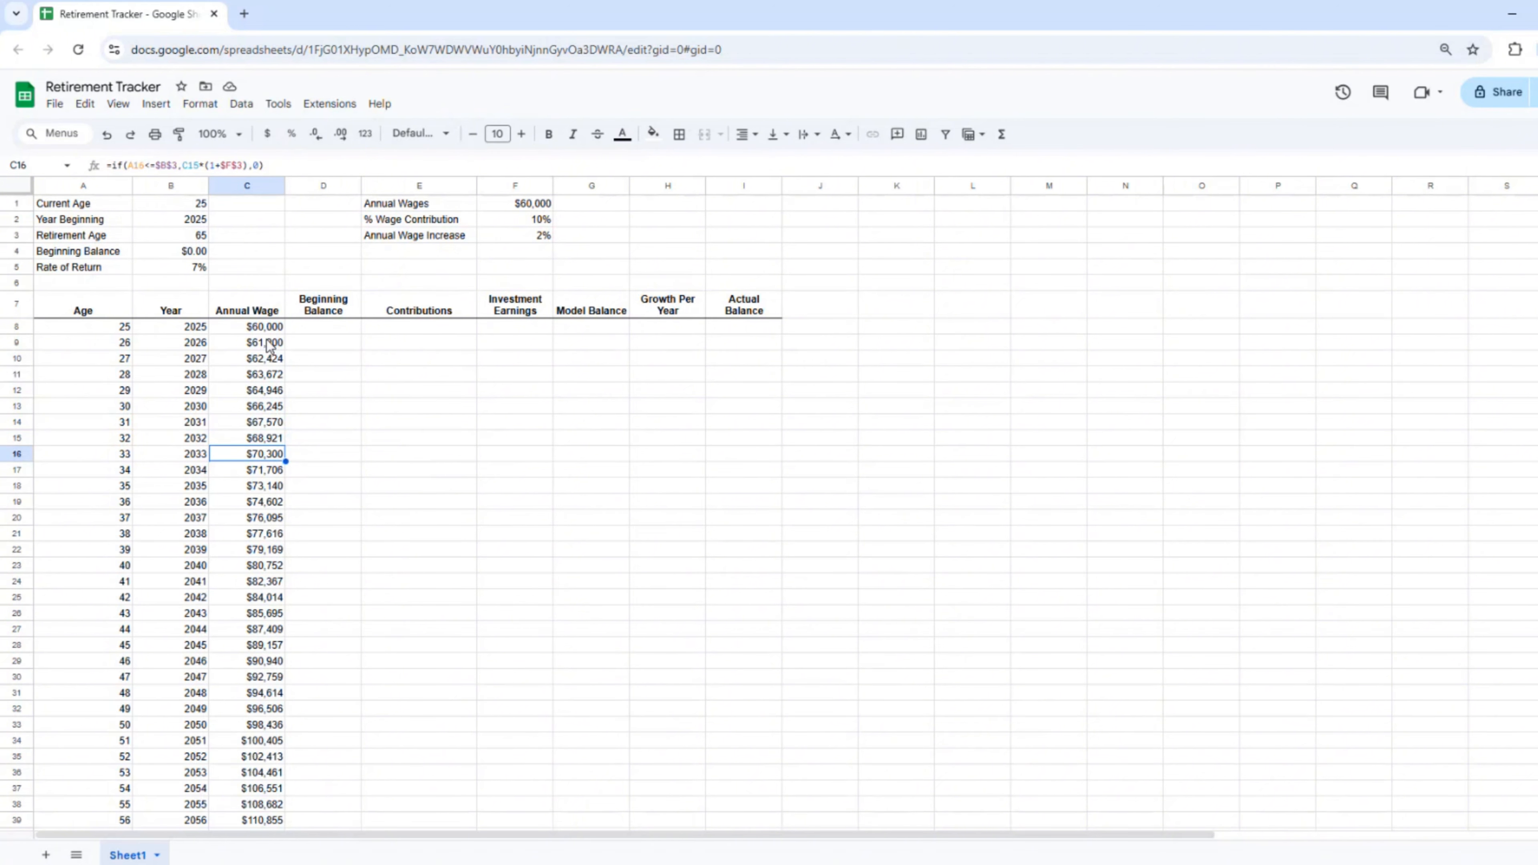
left_click(256, 744)
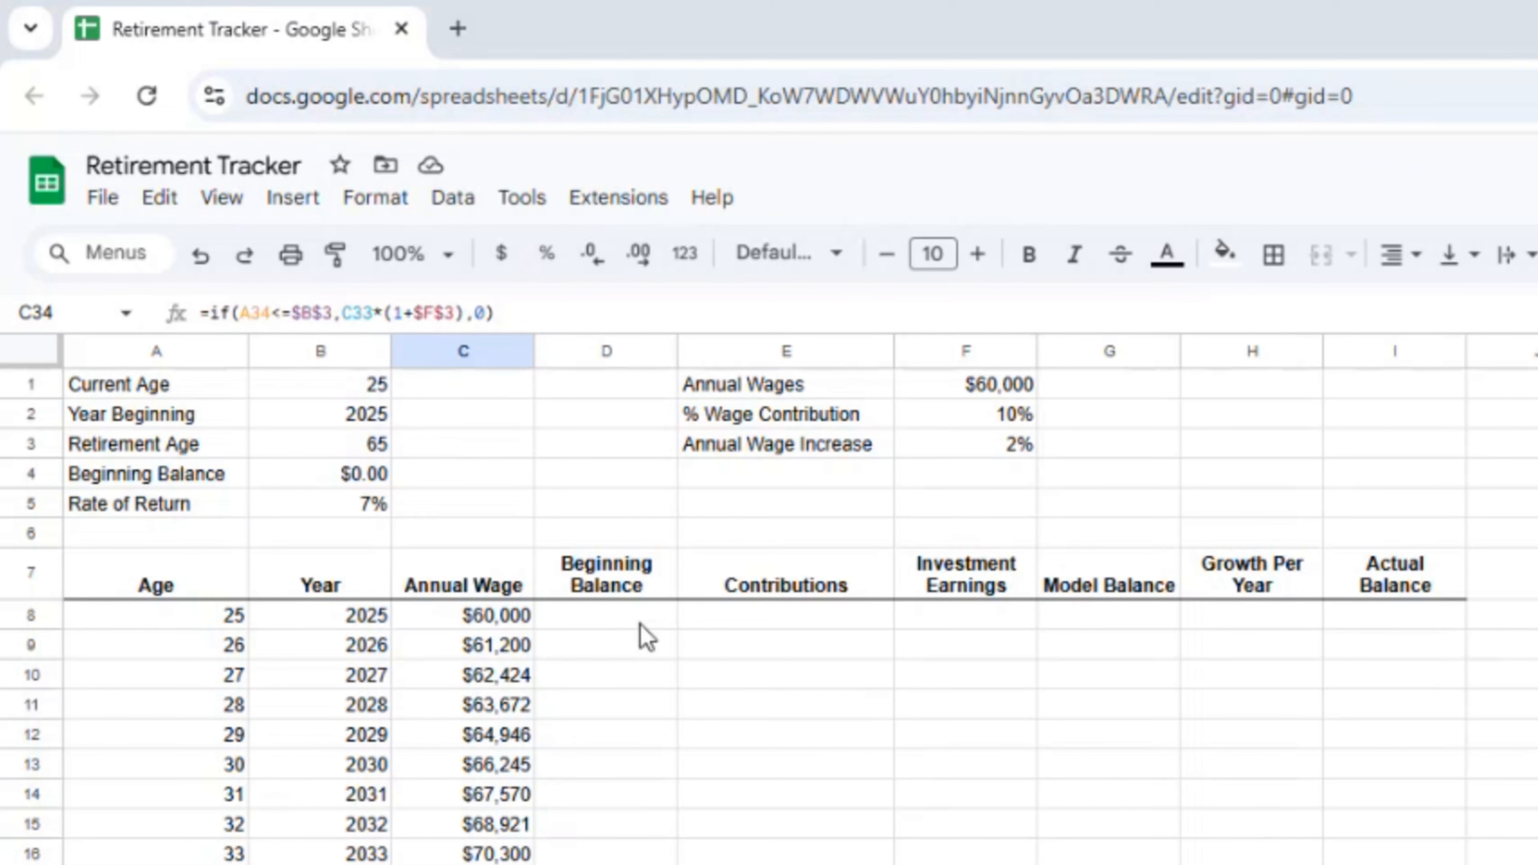
Step: Set D8 to =B4 so the first Beginning Balance shows $0.00
left_click(342, 331)
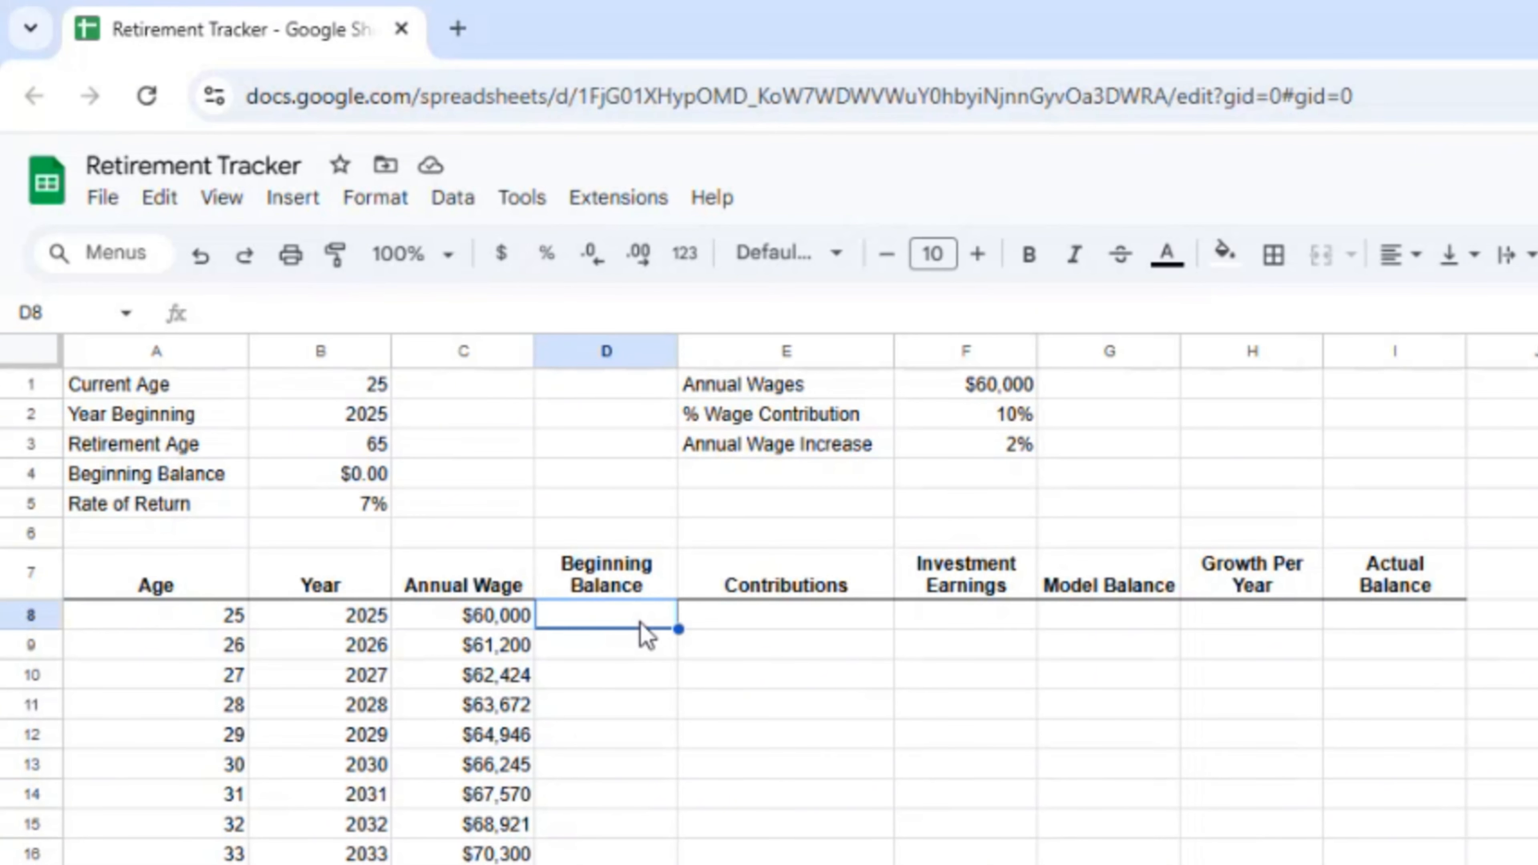
type("=")
left_click(316, 475)
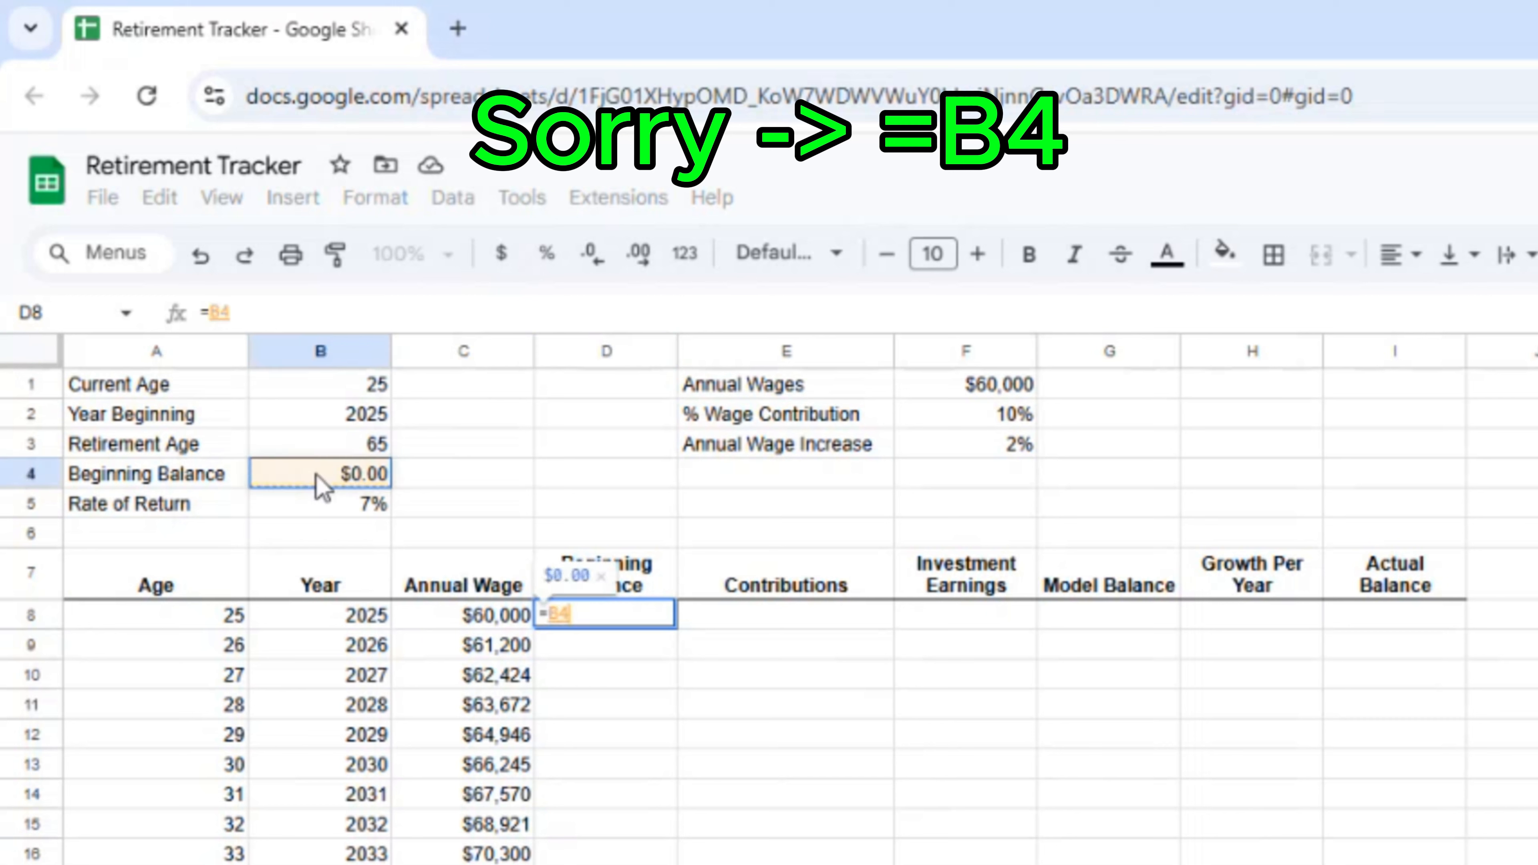
key("Return")
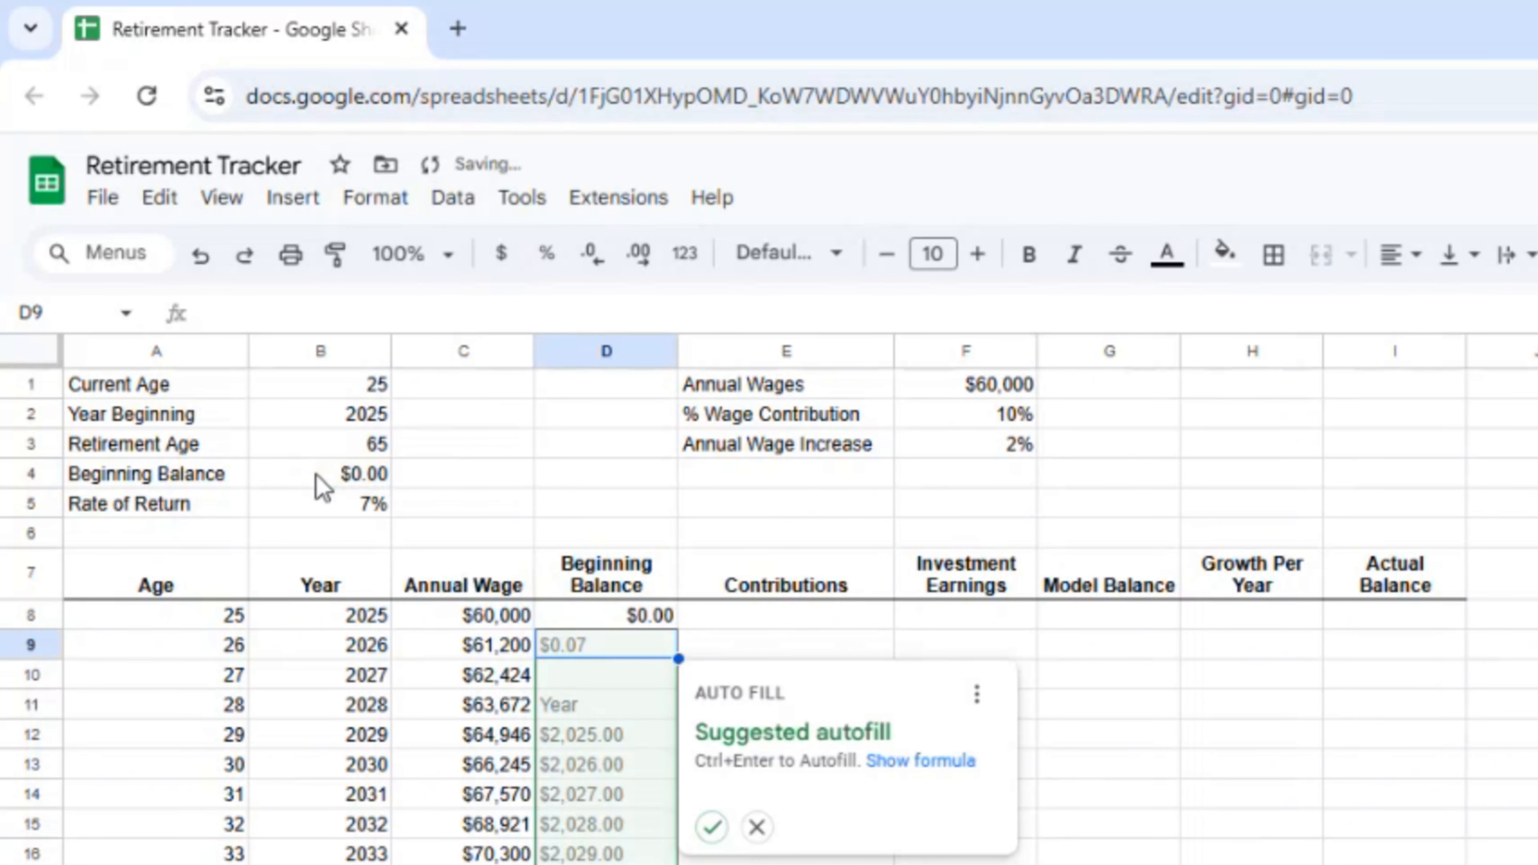
left_click(757, 827)
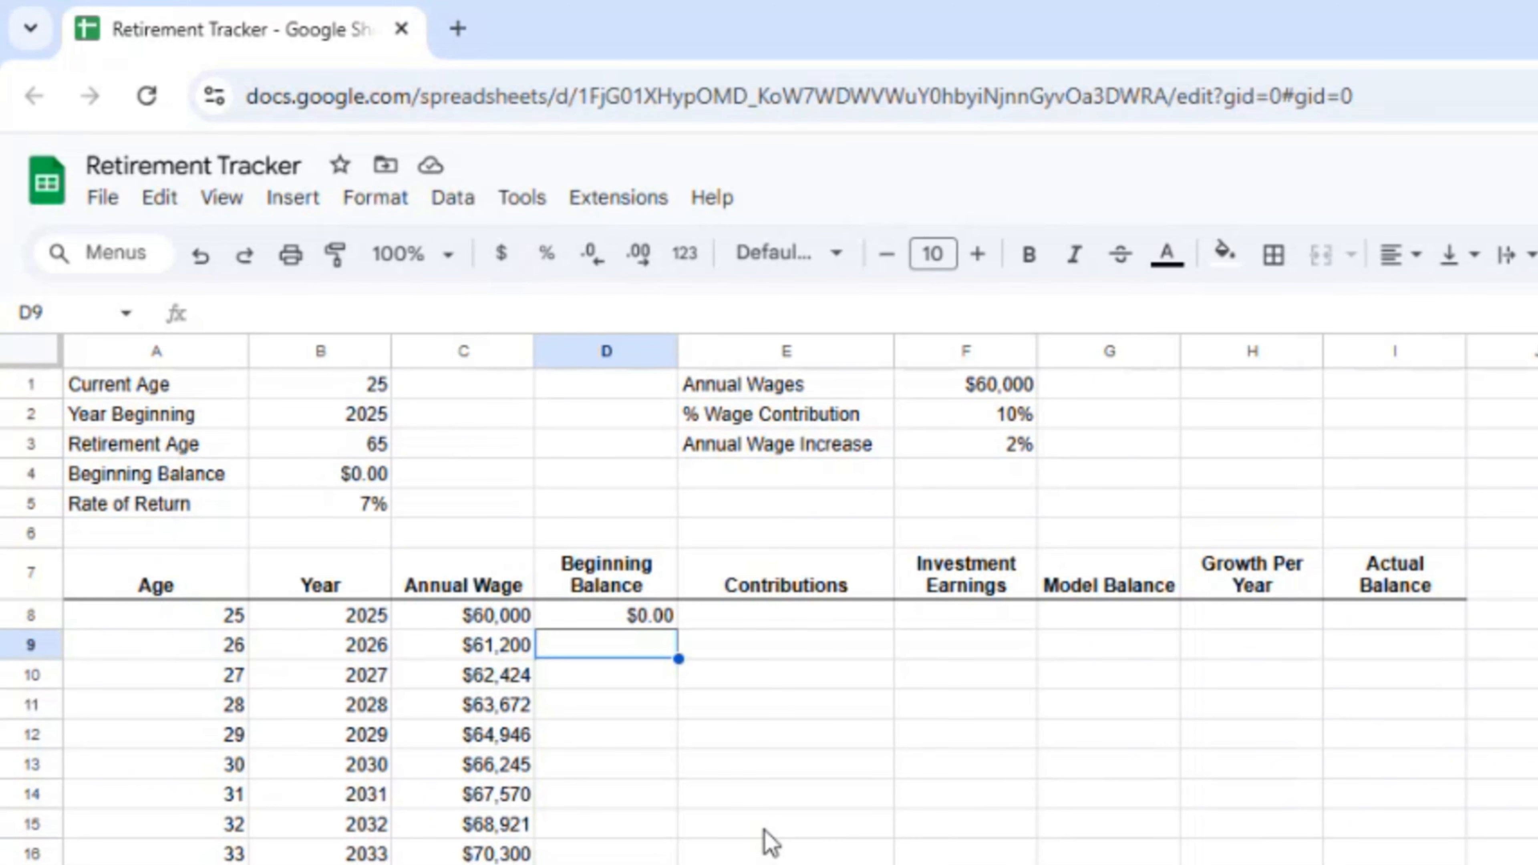
Step: Enter =F2*C8 in E8 for $6,000 of Contributions
left_click(785, 630)
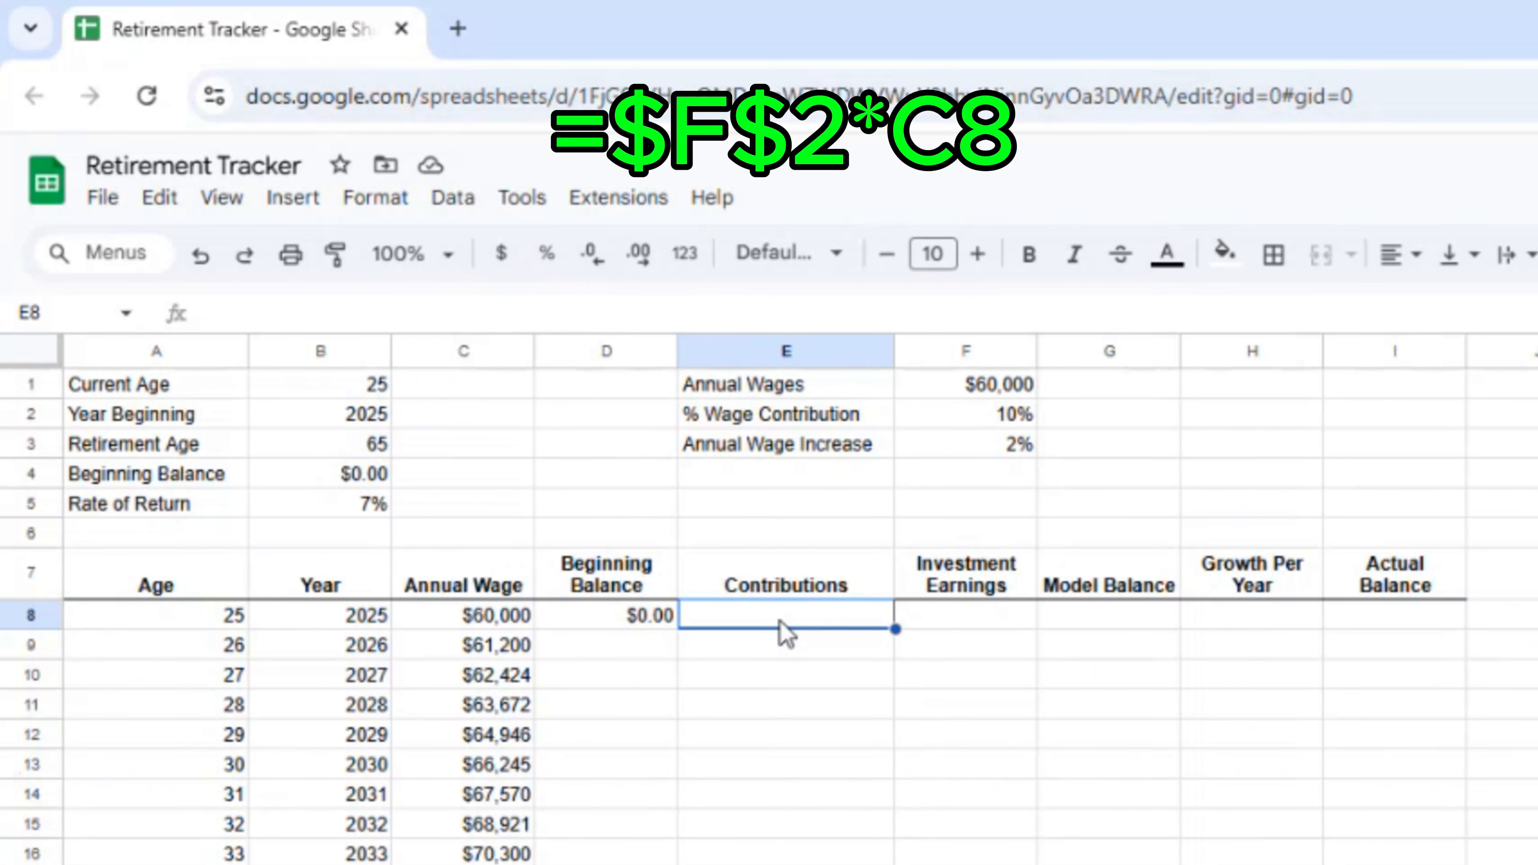
type("=f2*")
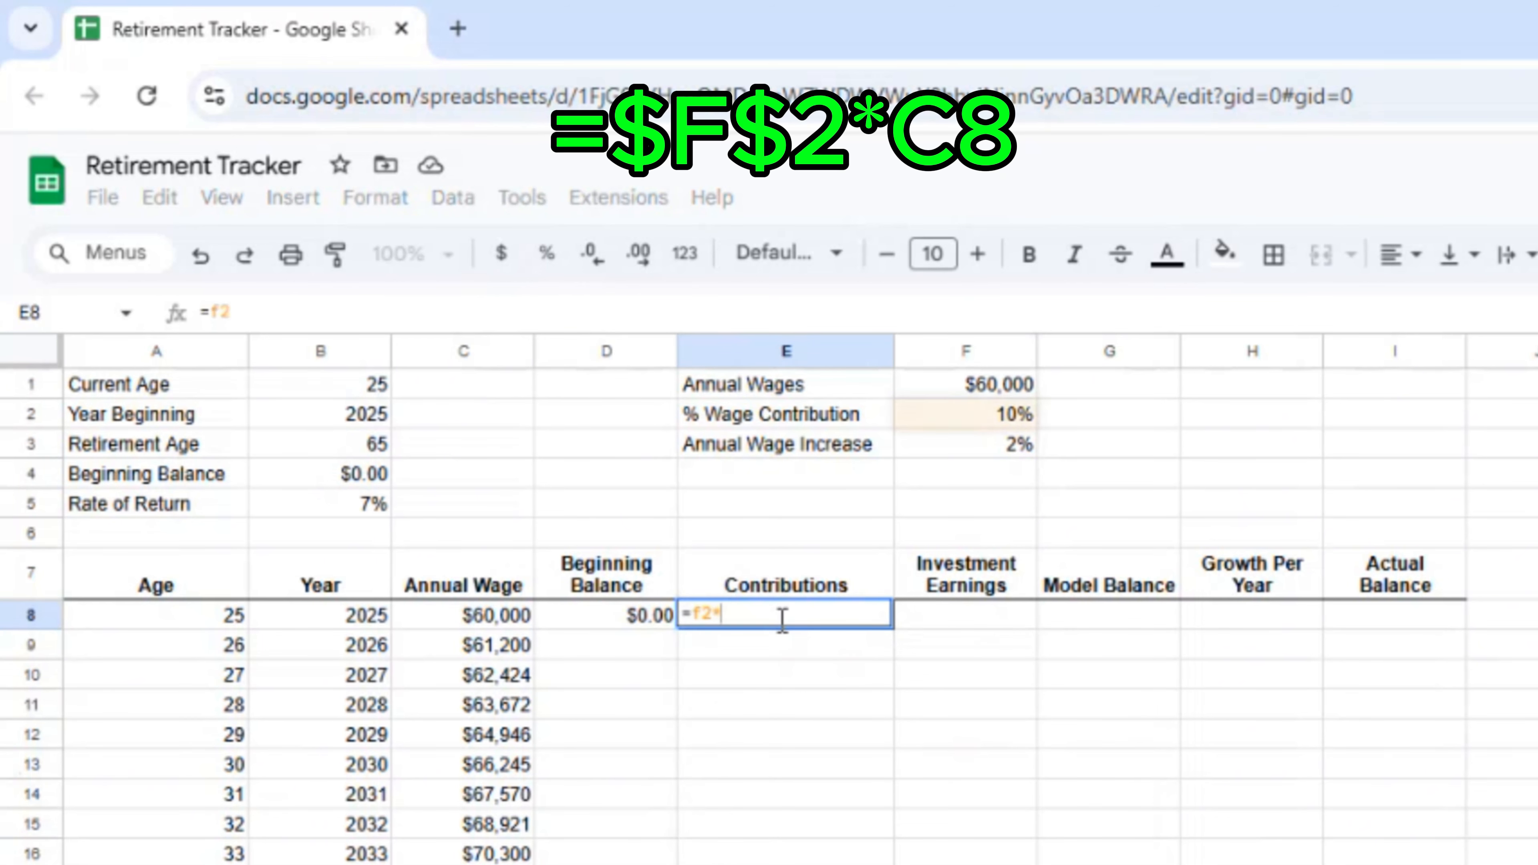
type("c8")
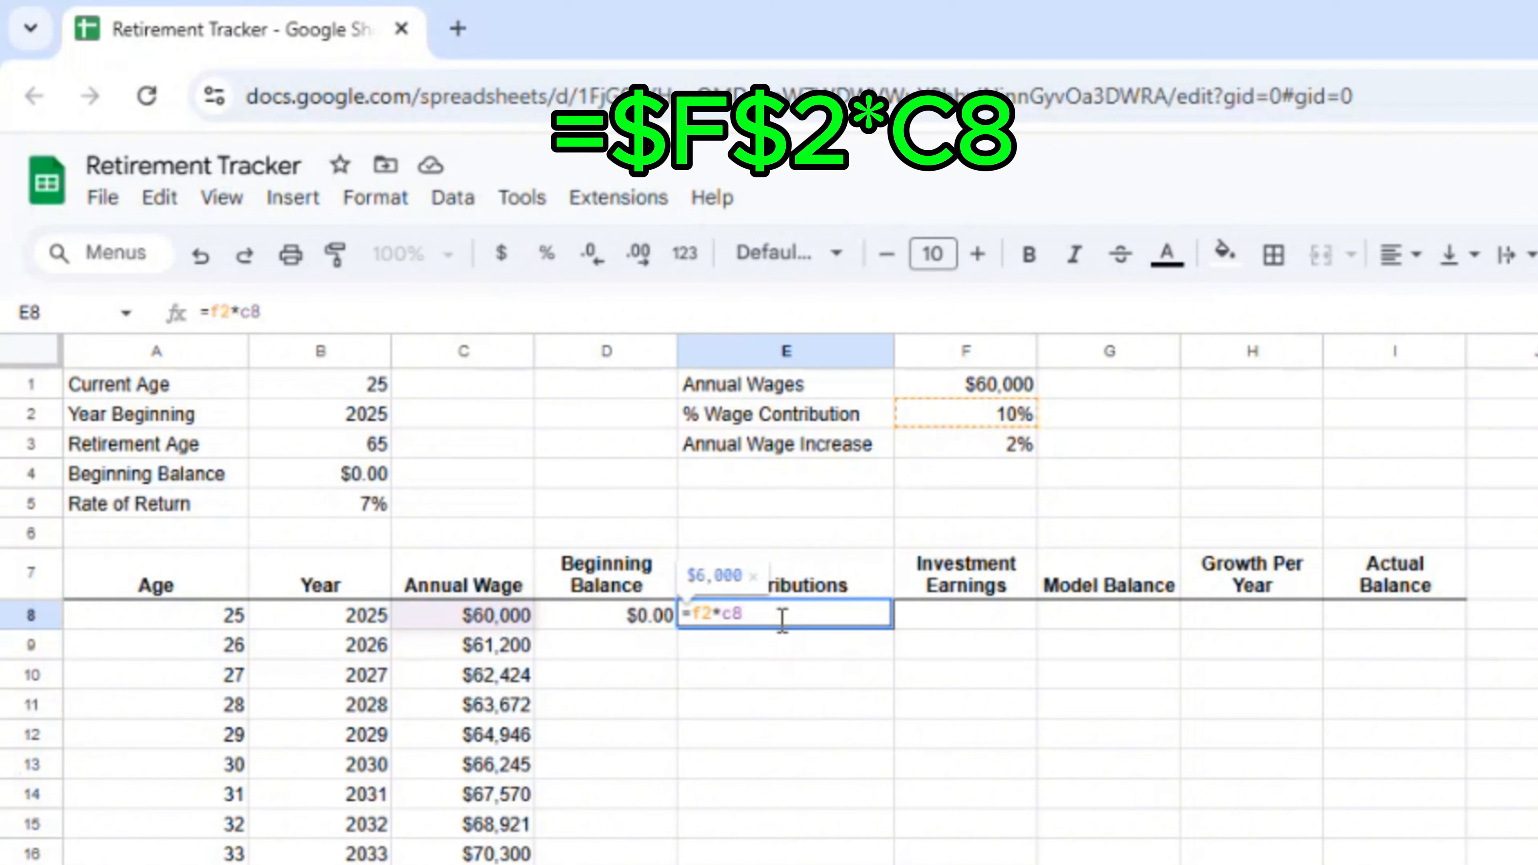
key("Return")
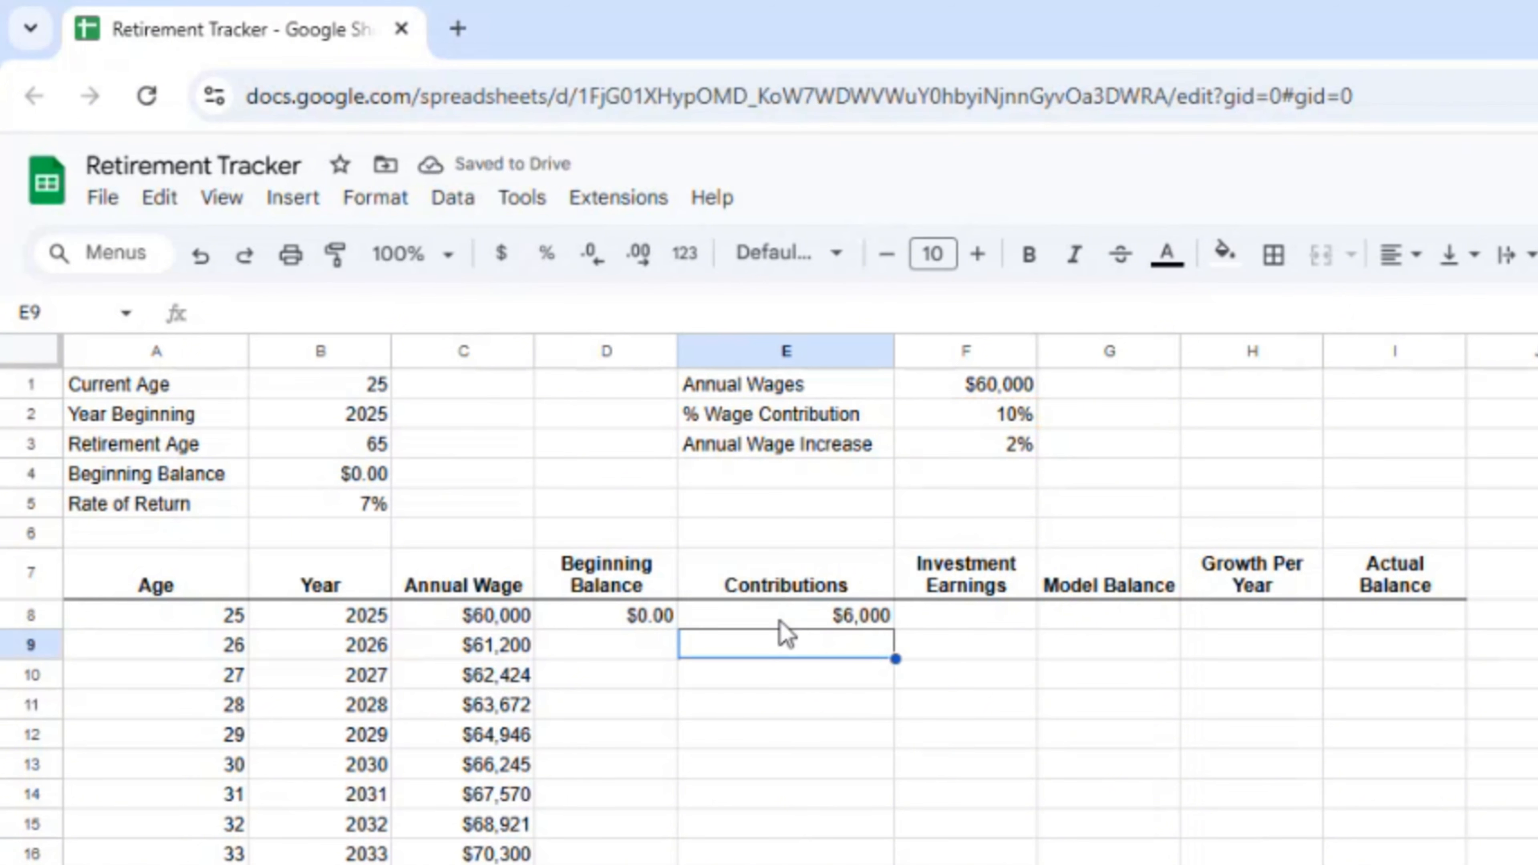
left_click(779, 621)
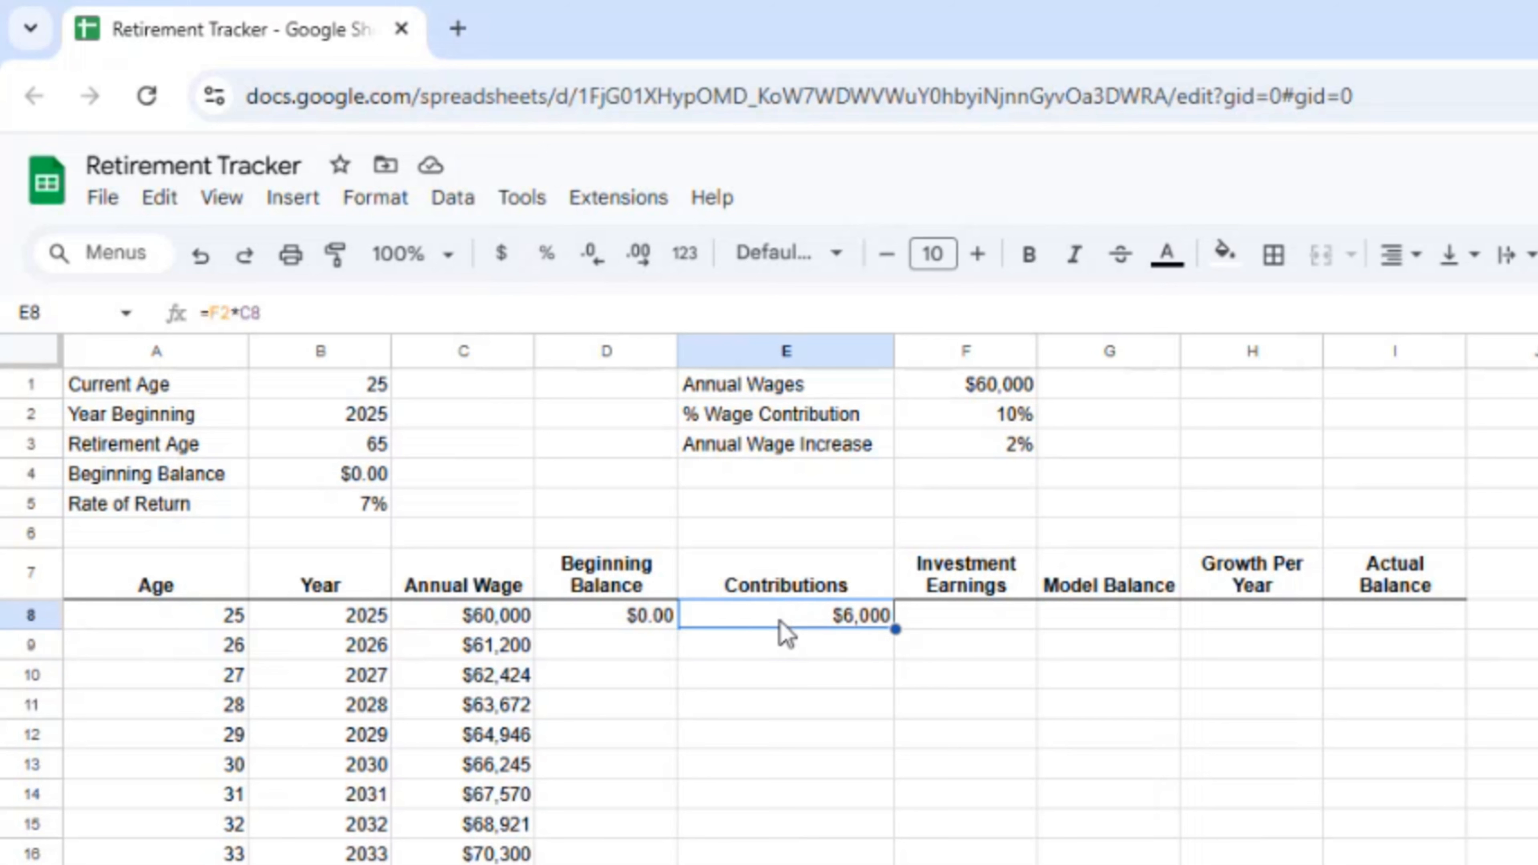
Step: Enter =D8*$B$5 in F8 for $0.00 Investment Earnings
key("Right")
type("=d8")
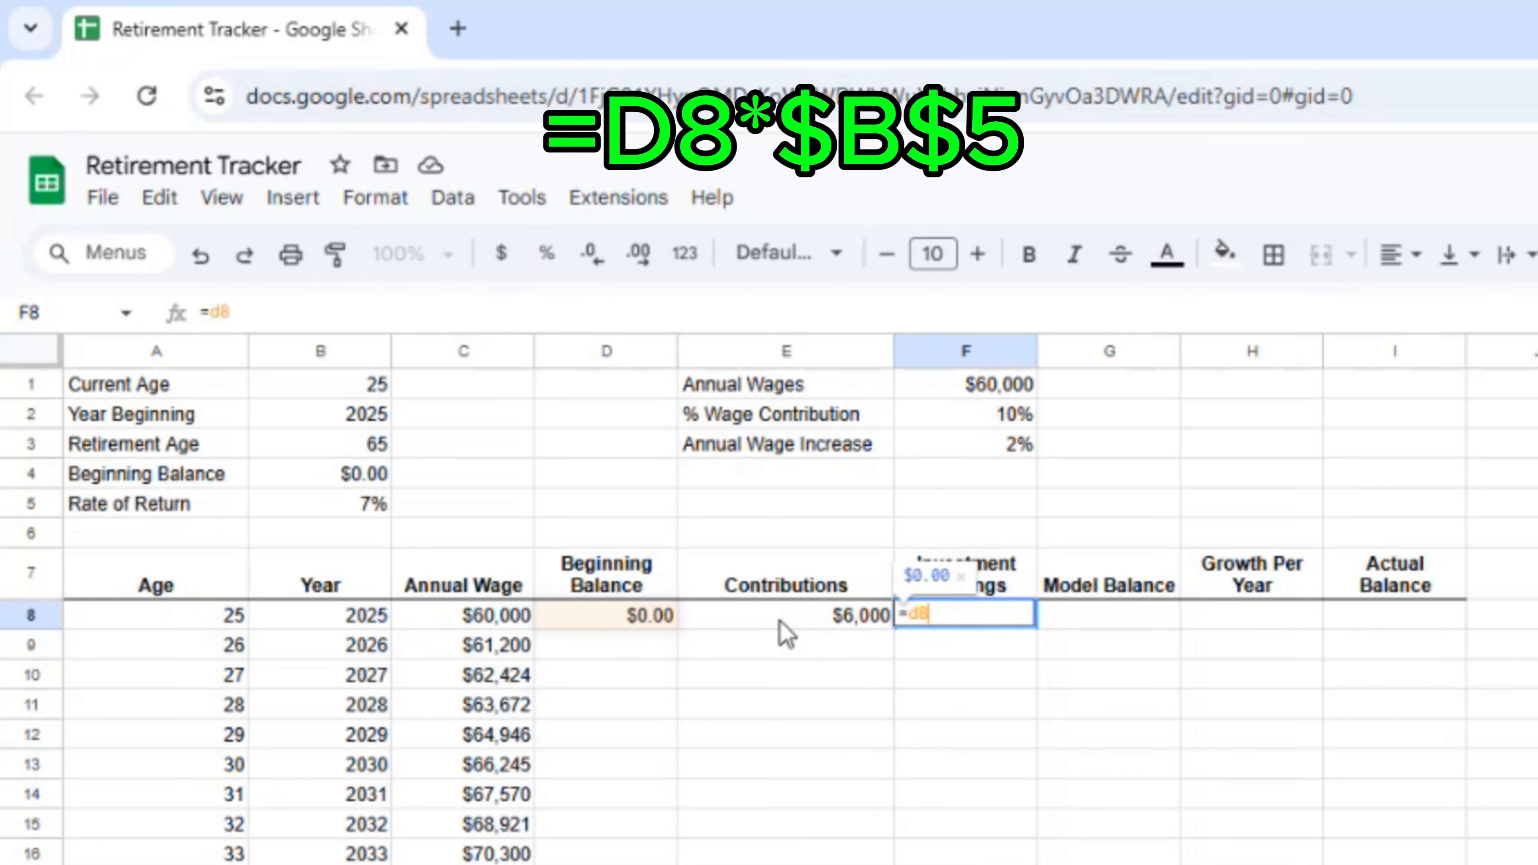
type("*")
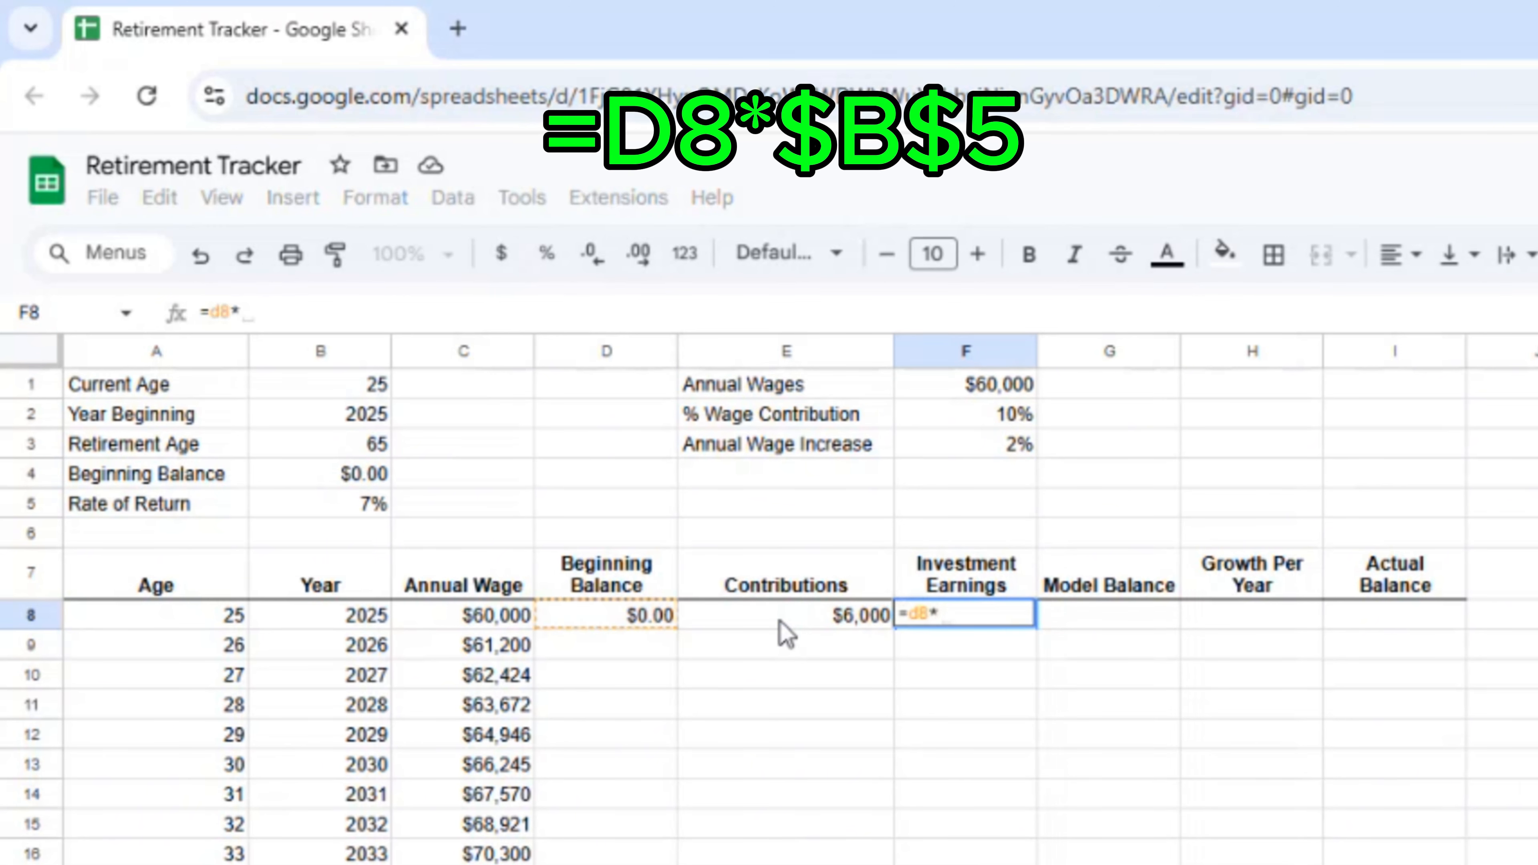
type("$b$")
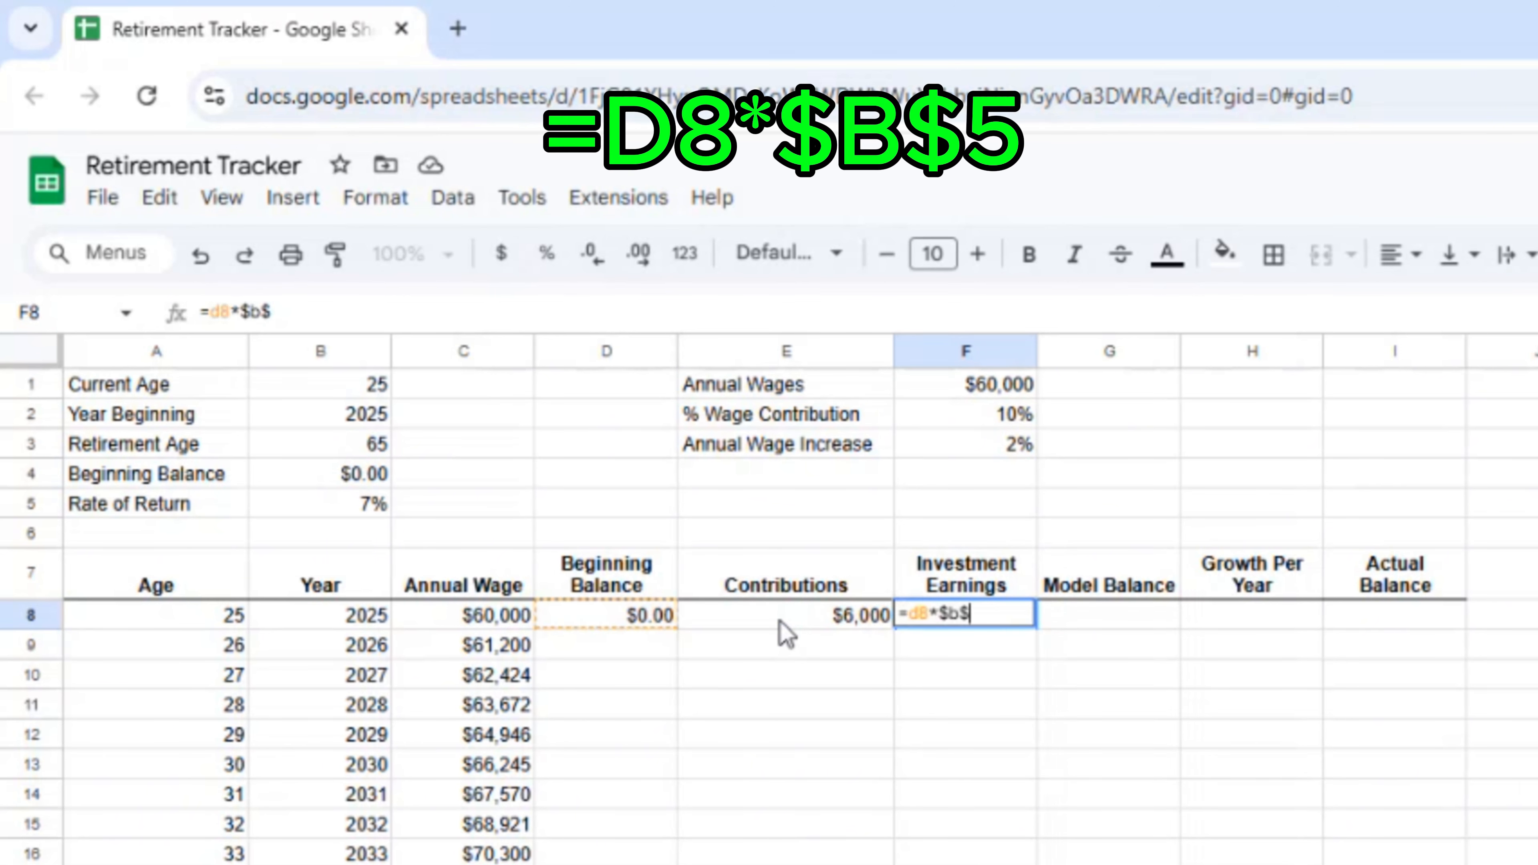
type("5")
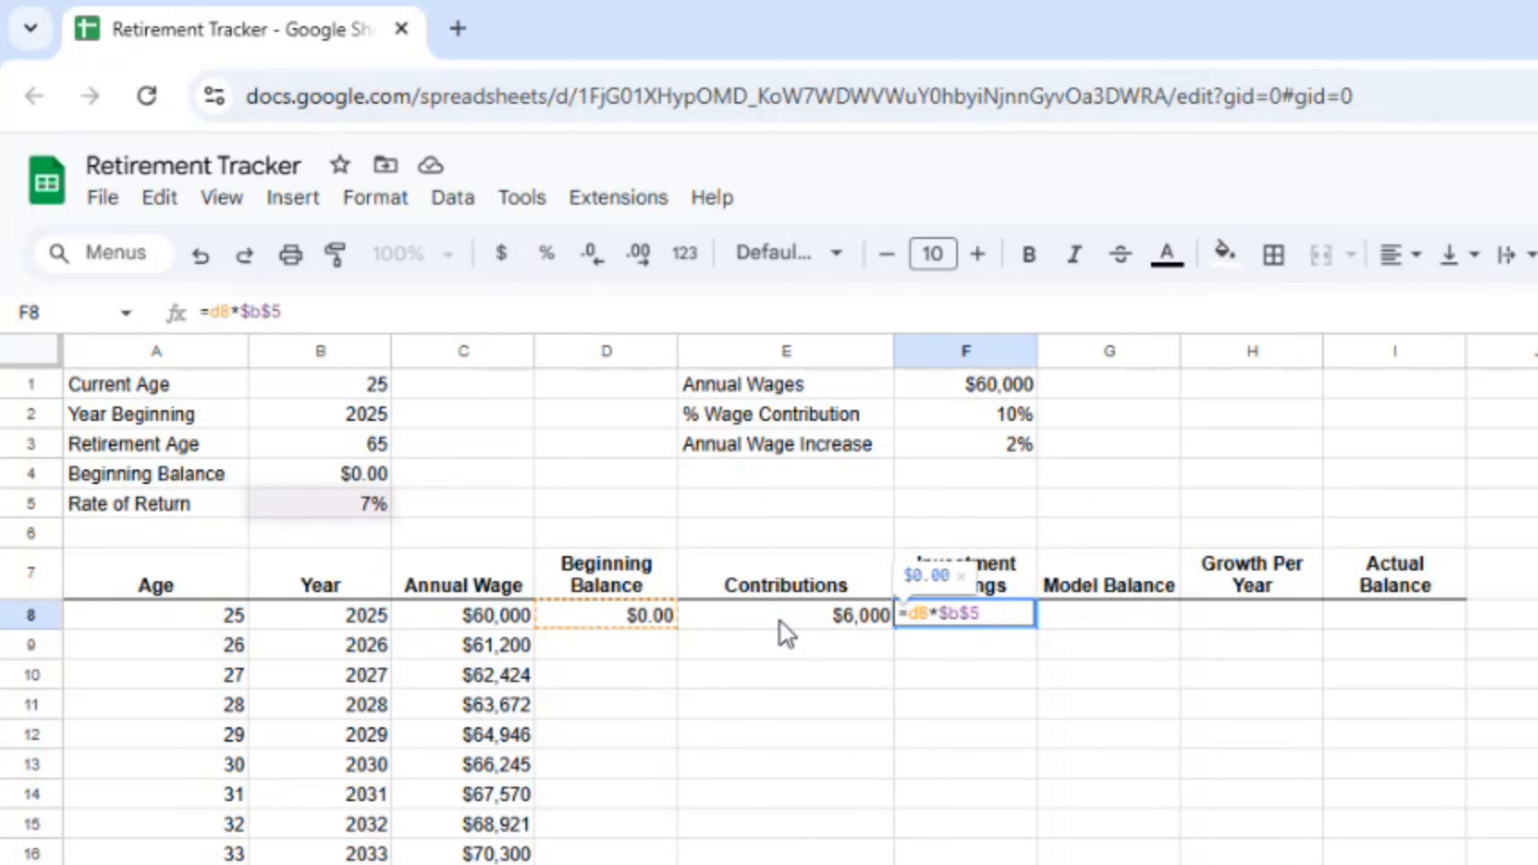
key("Return")
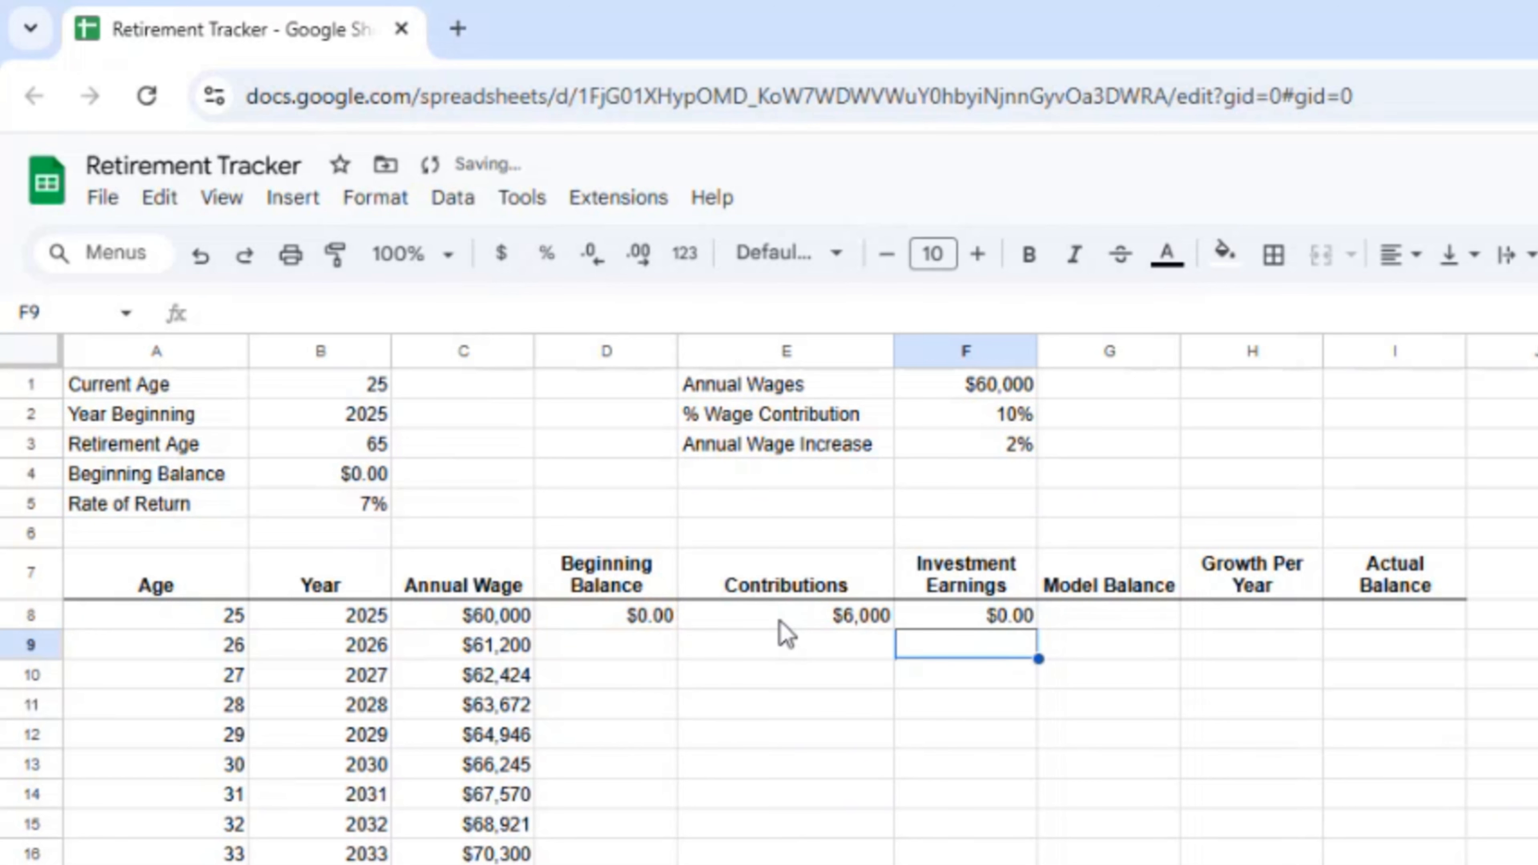
key("Up")
key("Right")
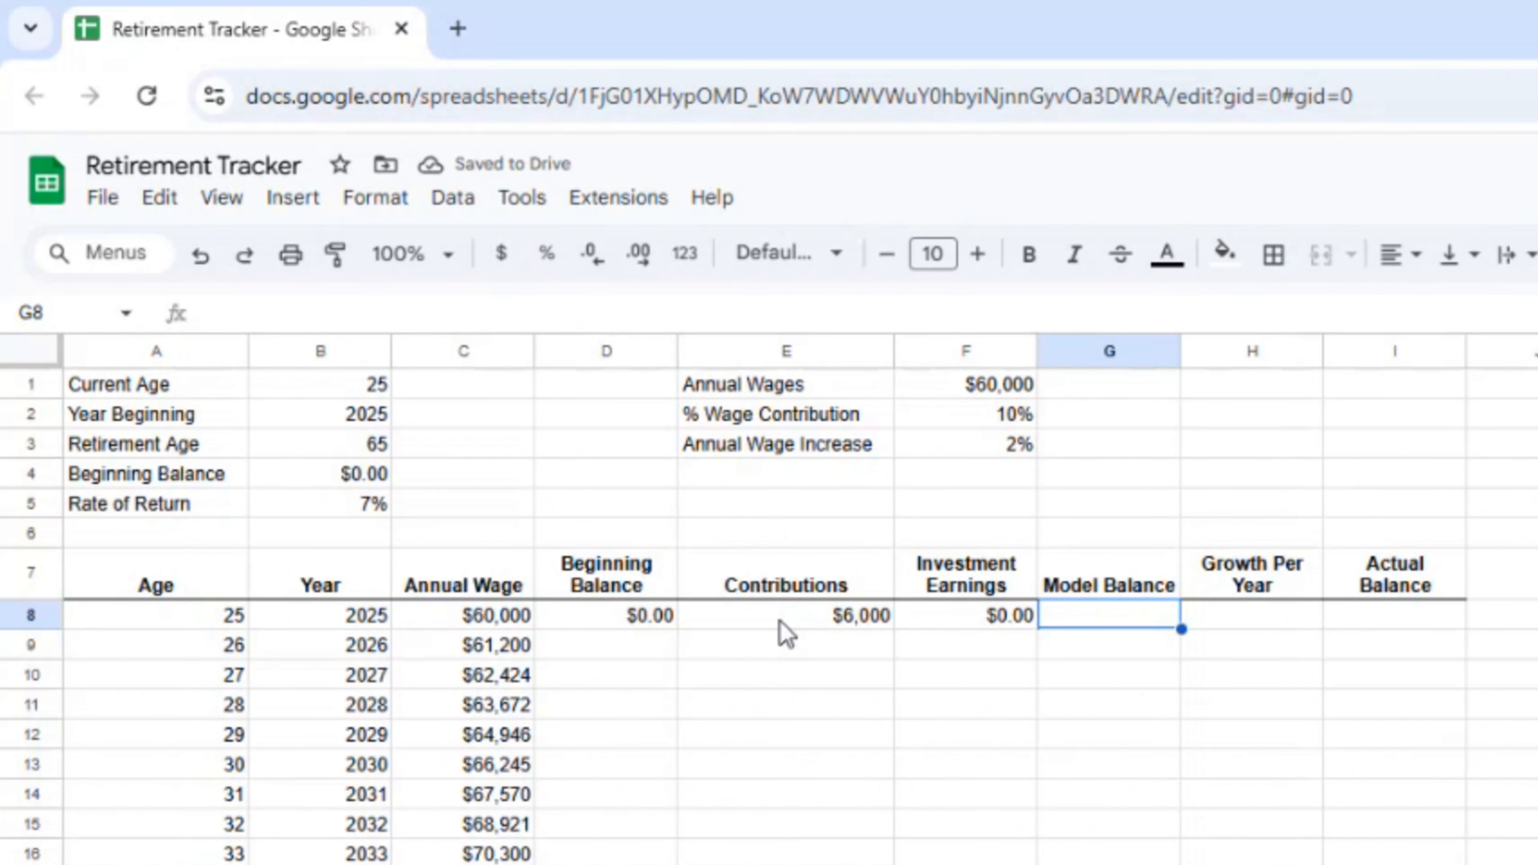
Step: Set Model Balance in G8 to D8+E8+F8, totaling $6,000.00
type("+")
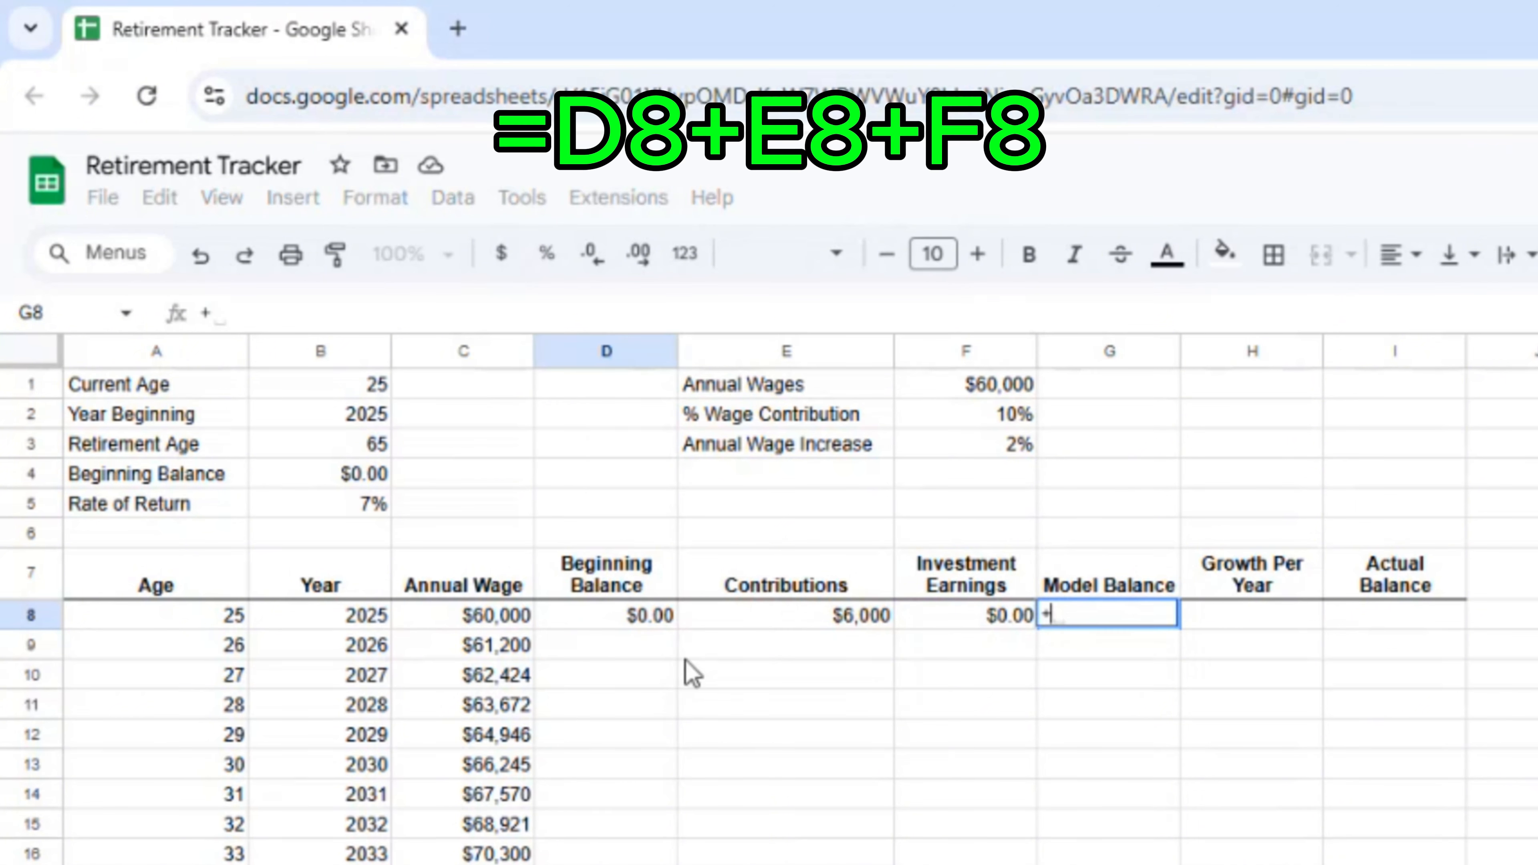
left_click(627, 620)
type("+")
left_click(778, 624)
type("+E8+")
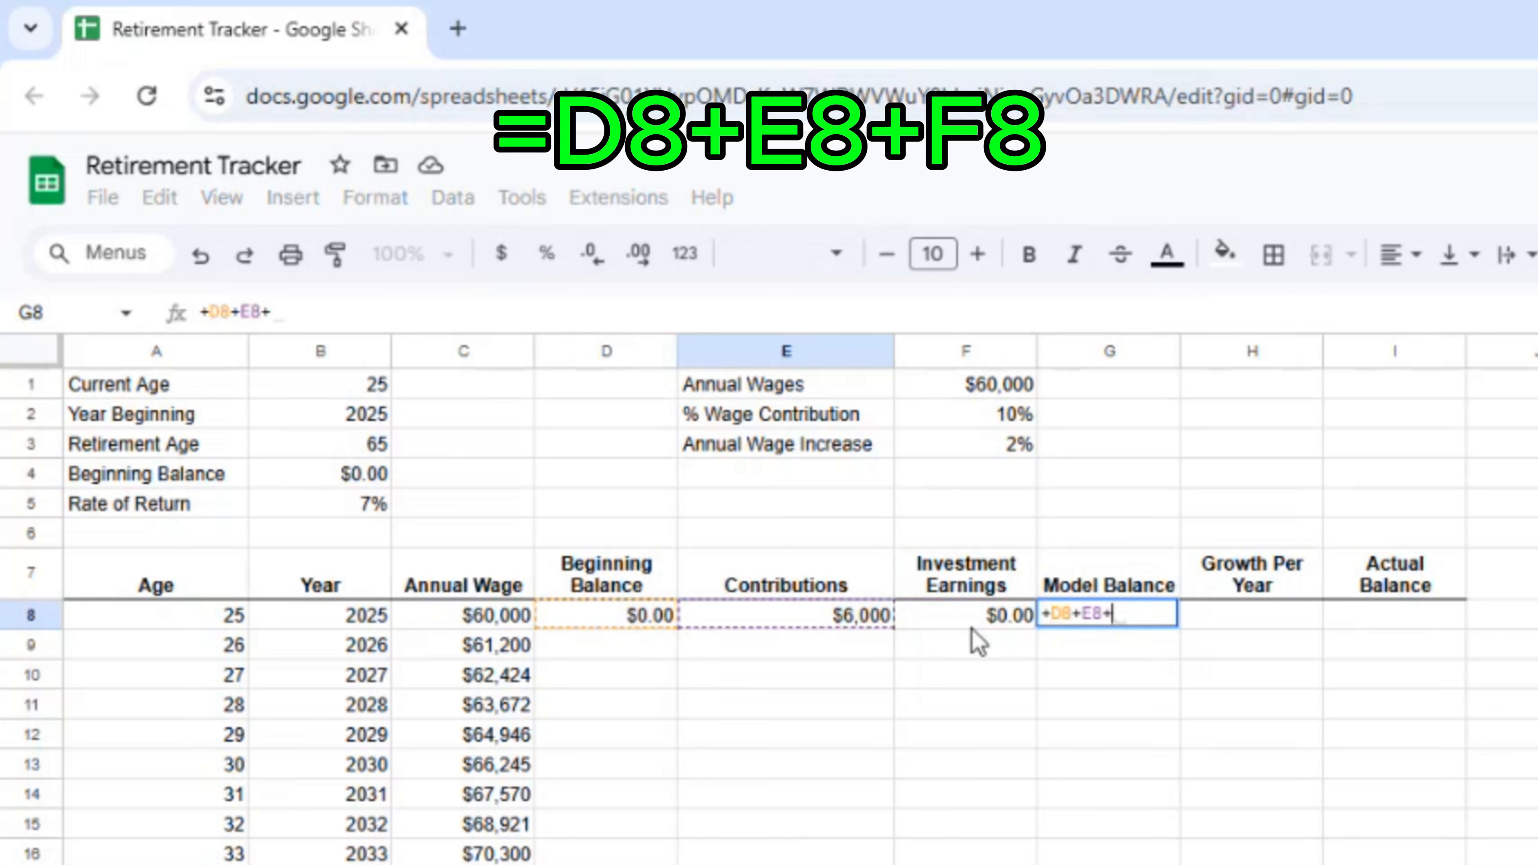
left_click(975, 621)
key("Return")
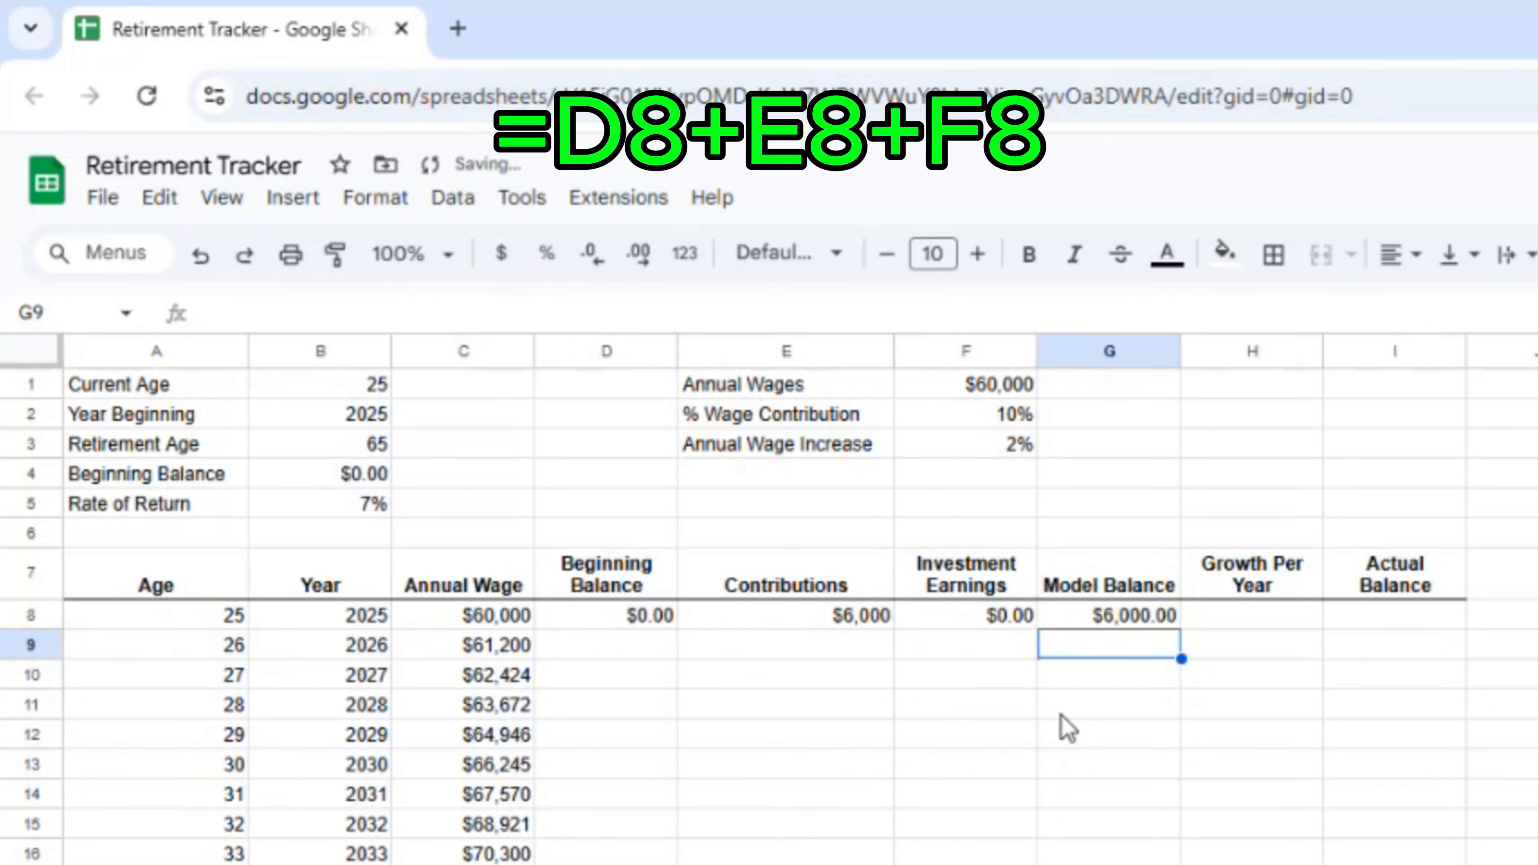
Step: Set Growth Per Year in H8 to G8 minus D8, showing $6,000.00
left_click(1228, 624)
type("+")
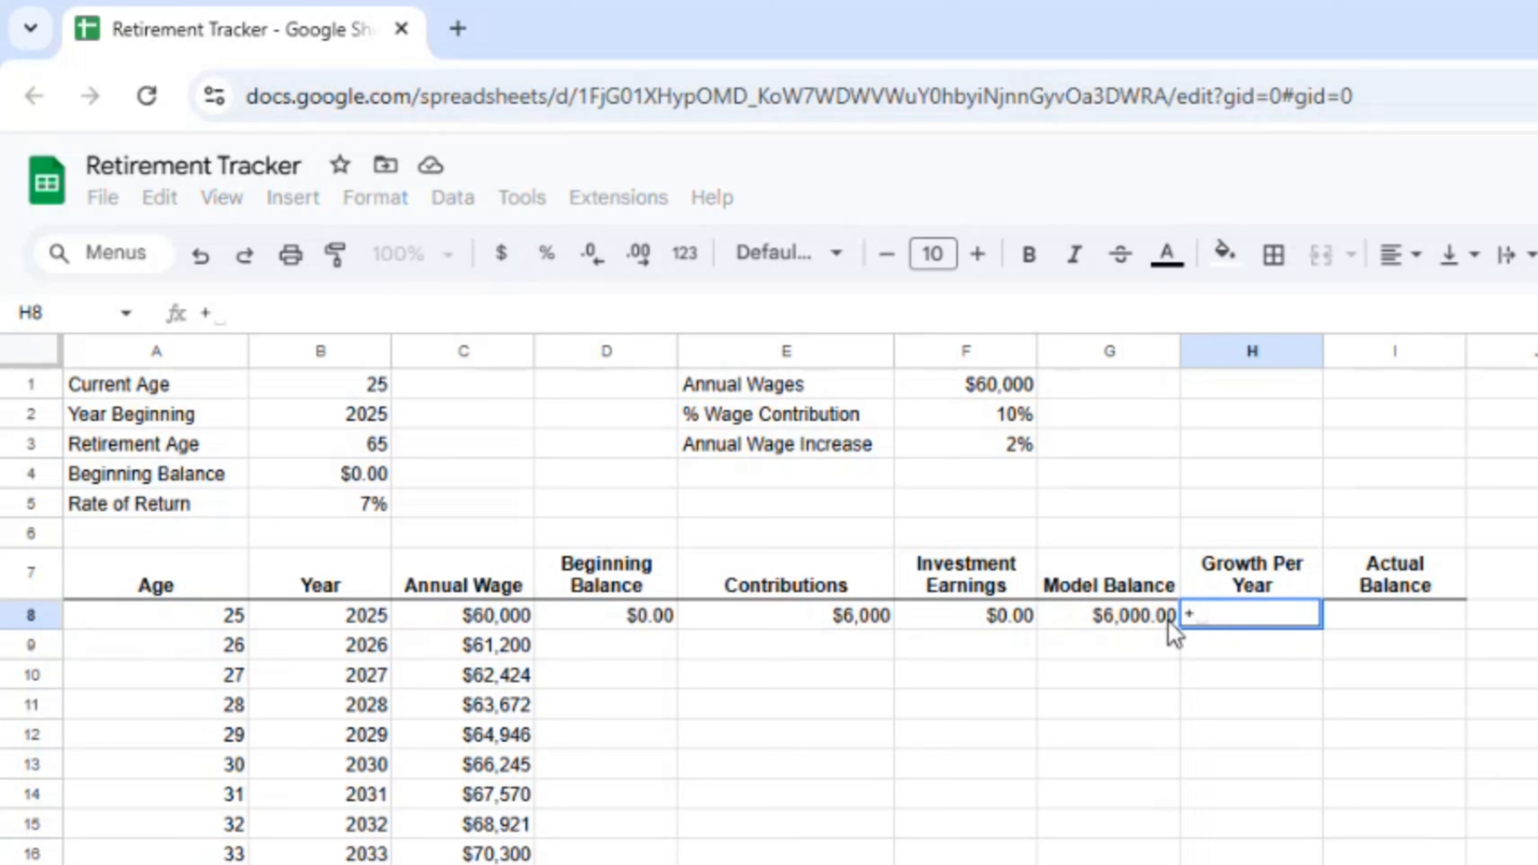
left_click(1101, 624)
type("-")
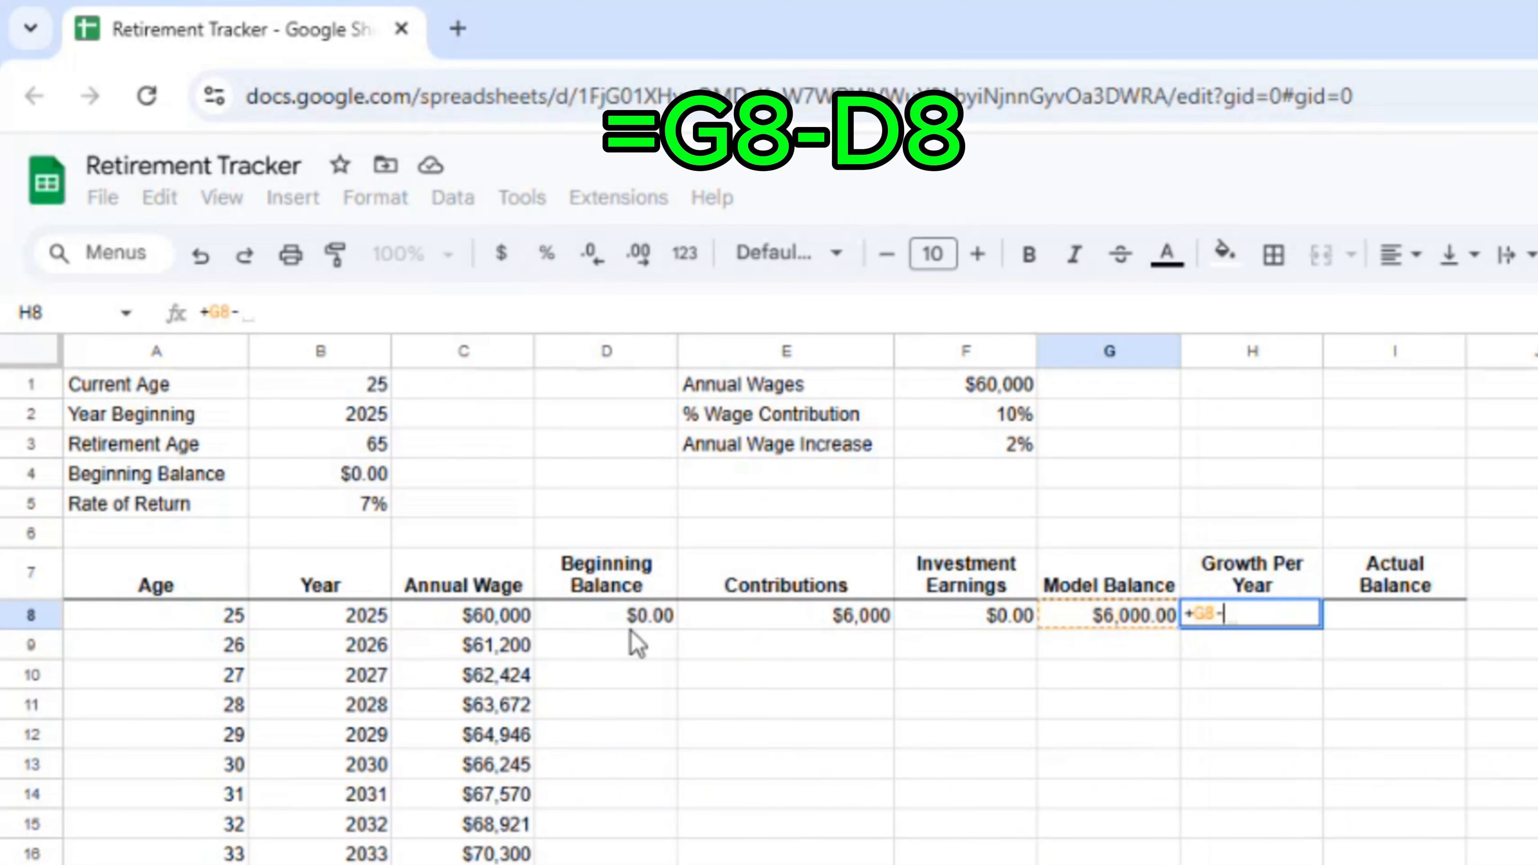
left_click(622, 630)
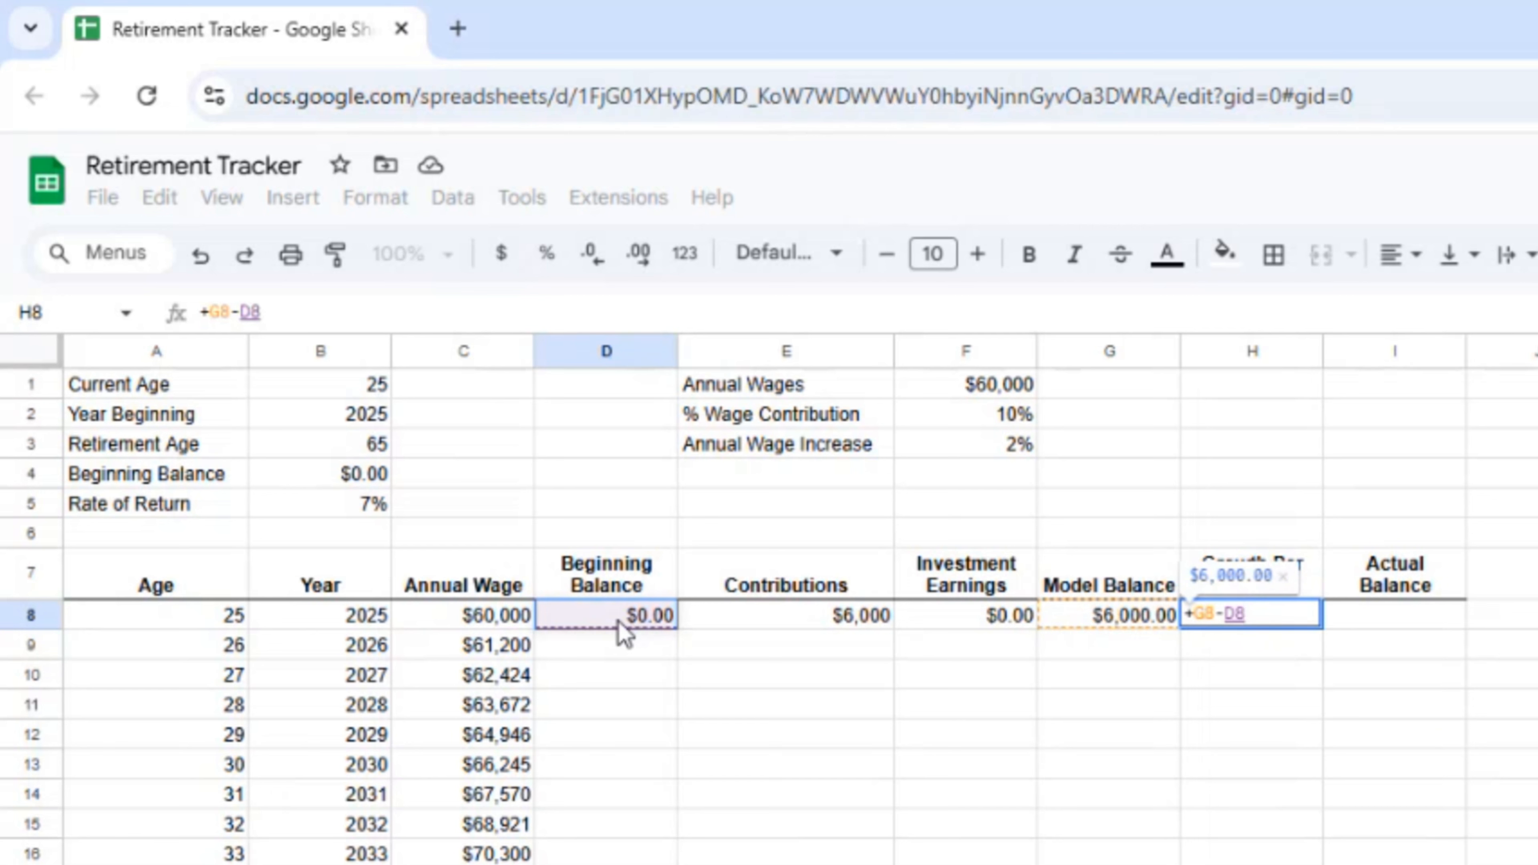
key("Return")
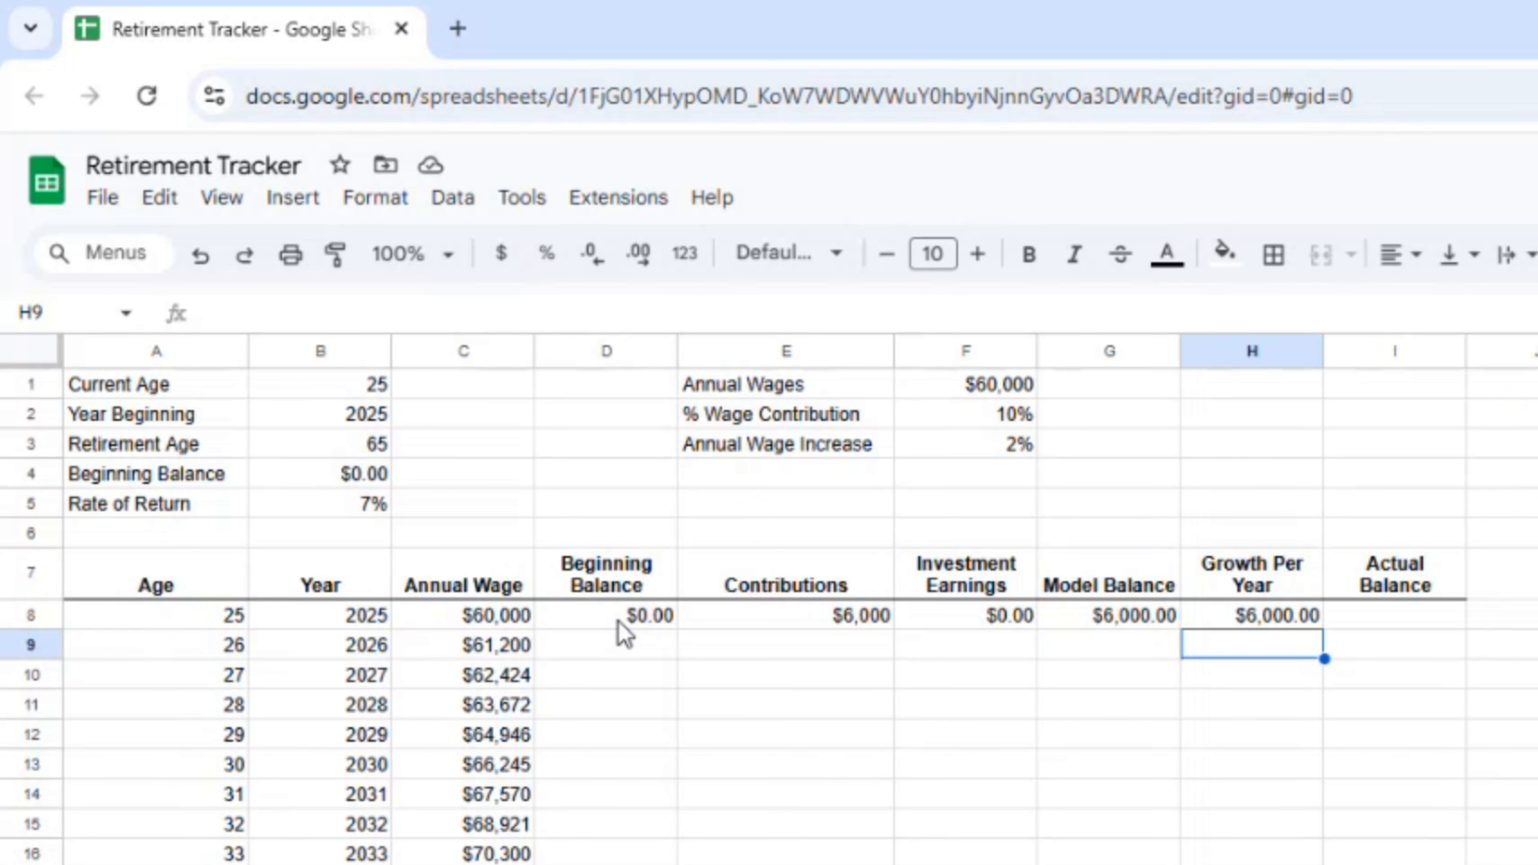
Step: Point D9 at the prior Model Balance with =G8, showing $6,000.00
left_click(596, 645)
type("+")
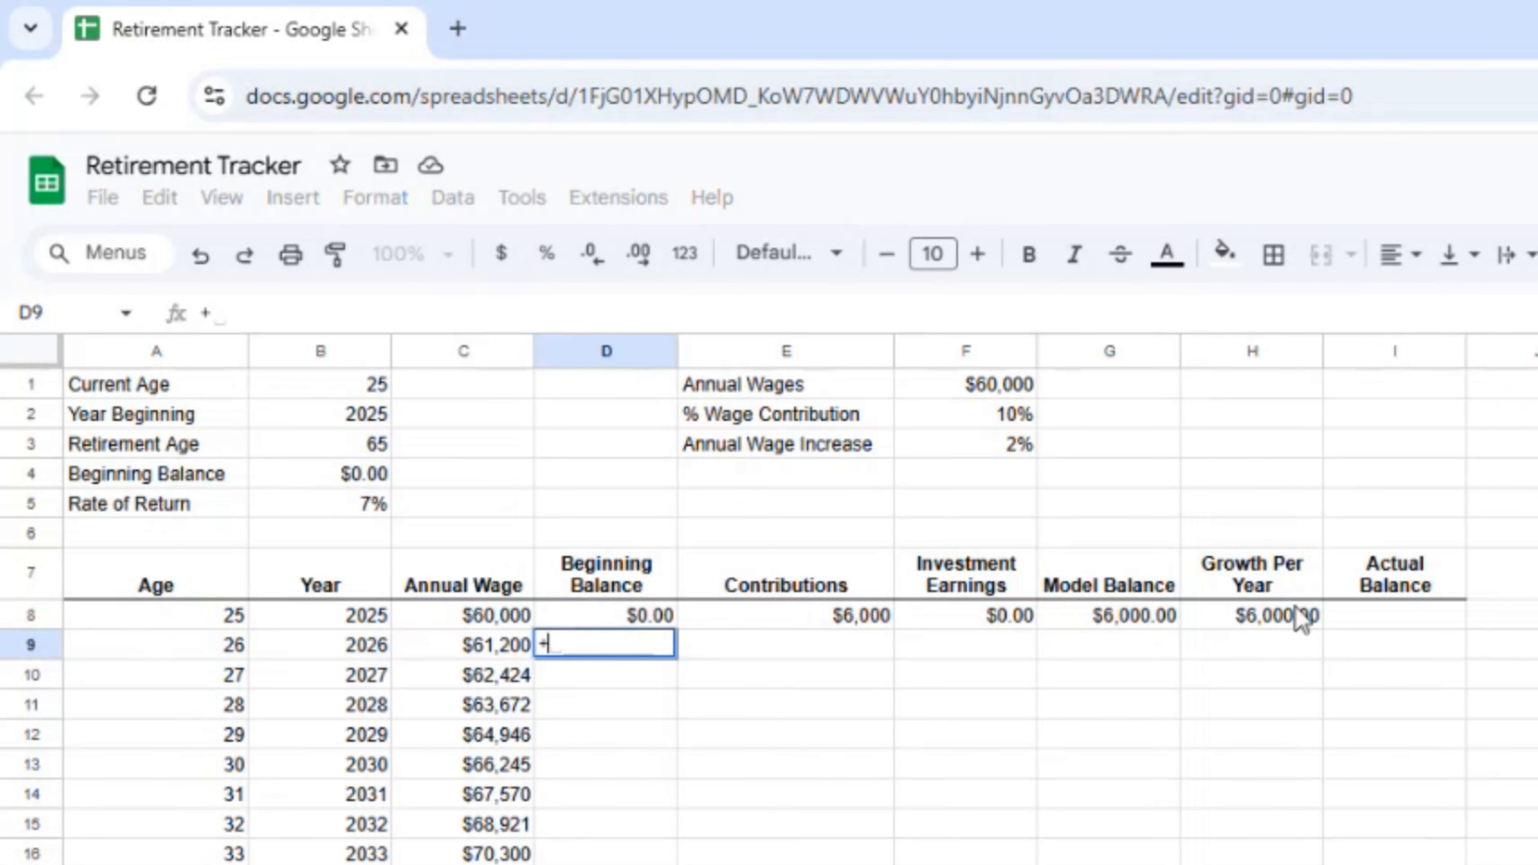
left_click(1124, 624)
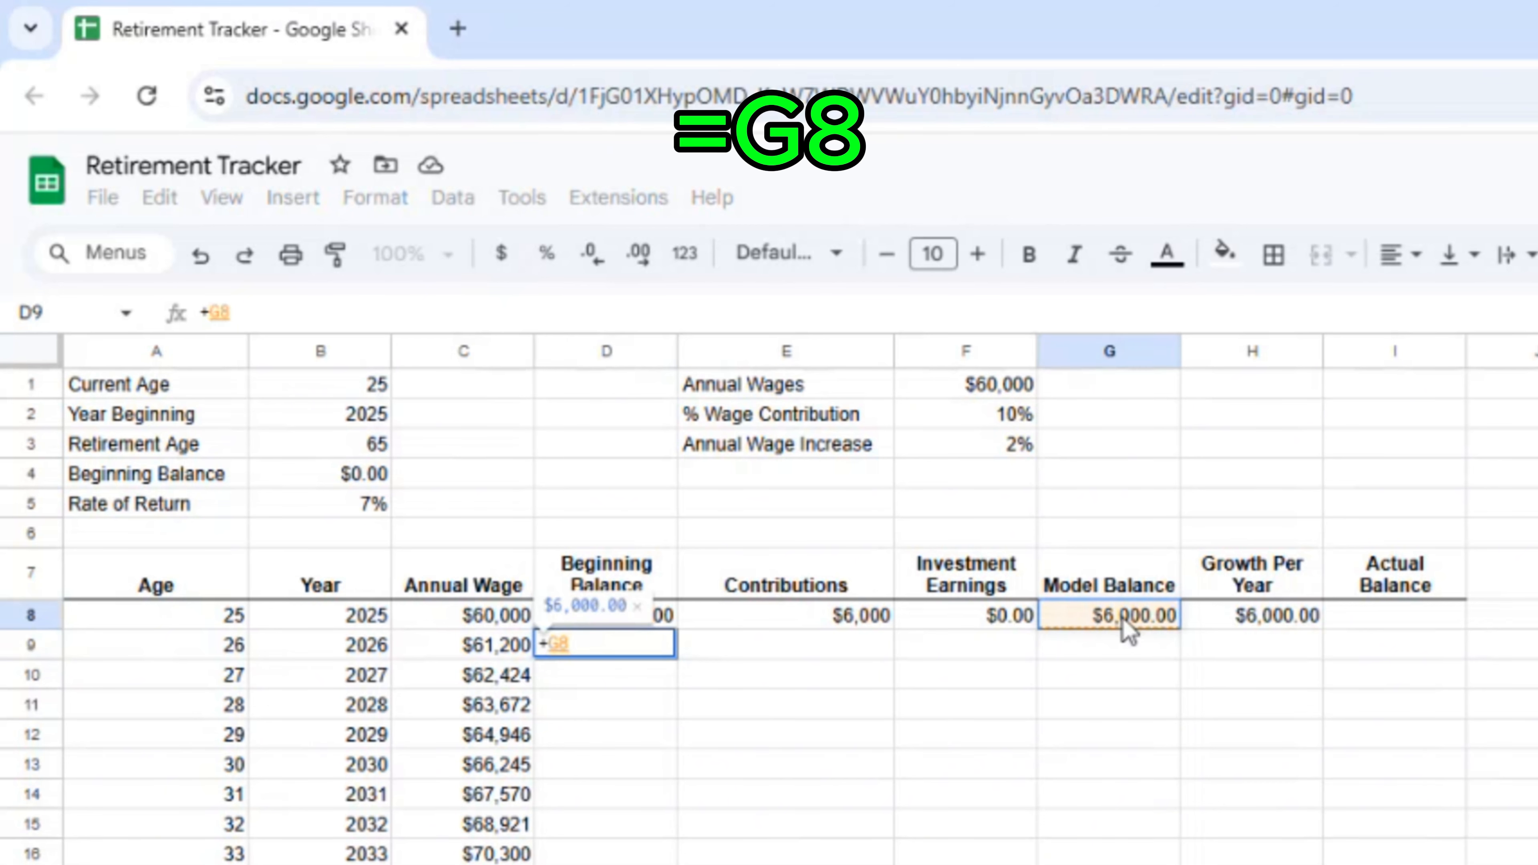
key("Return")
Step: Copy the =G8 Beginning Balance formula down column D to row 65
key("ctrl+c")
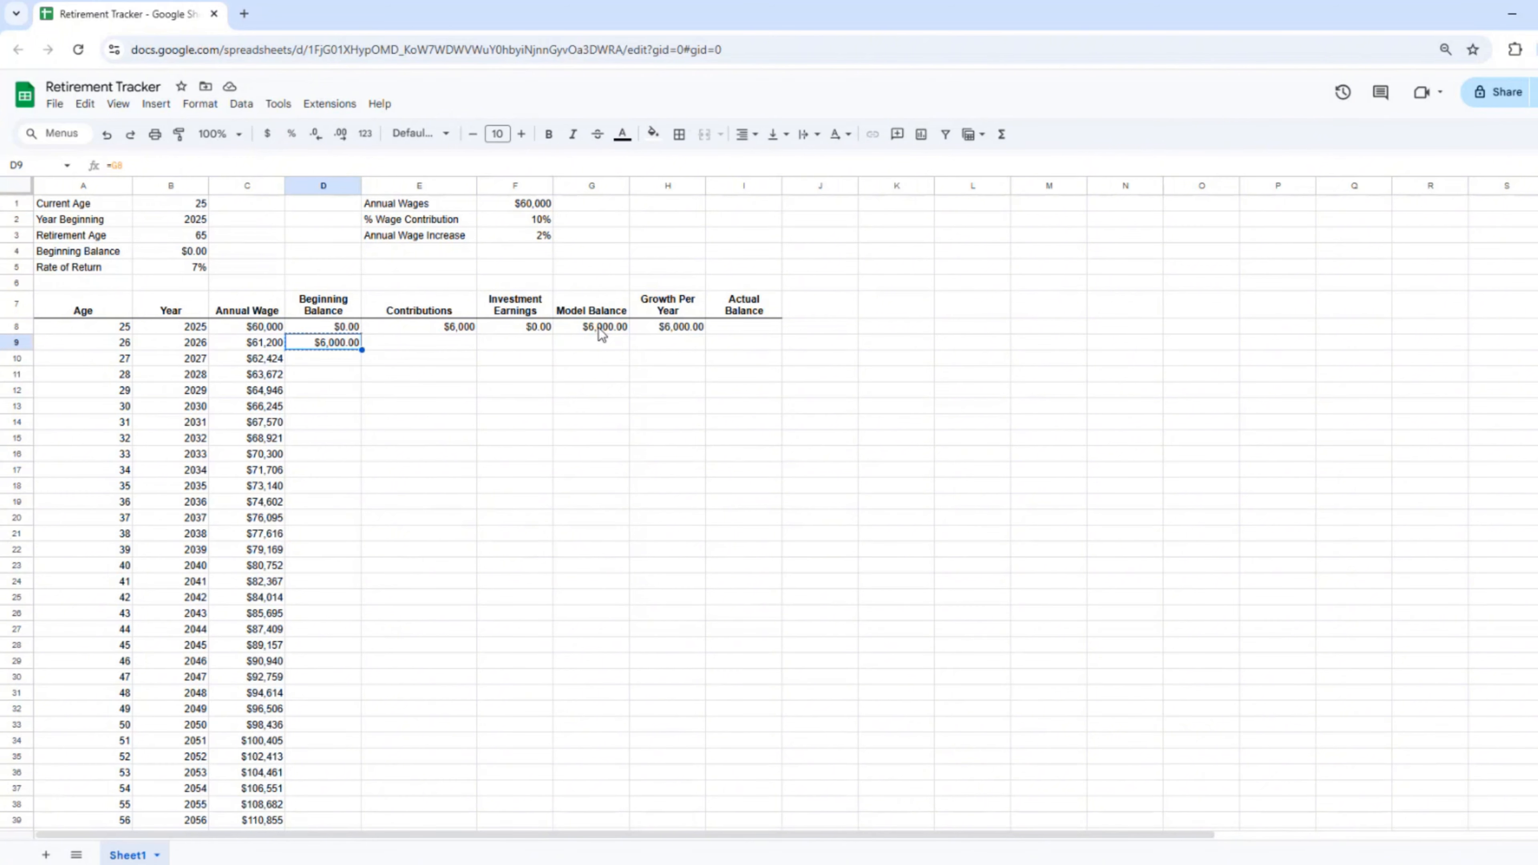
key("ctrl+shift+Down")
scroll(601, 334, "up", 6)
key("ctrl+v")
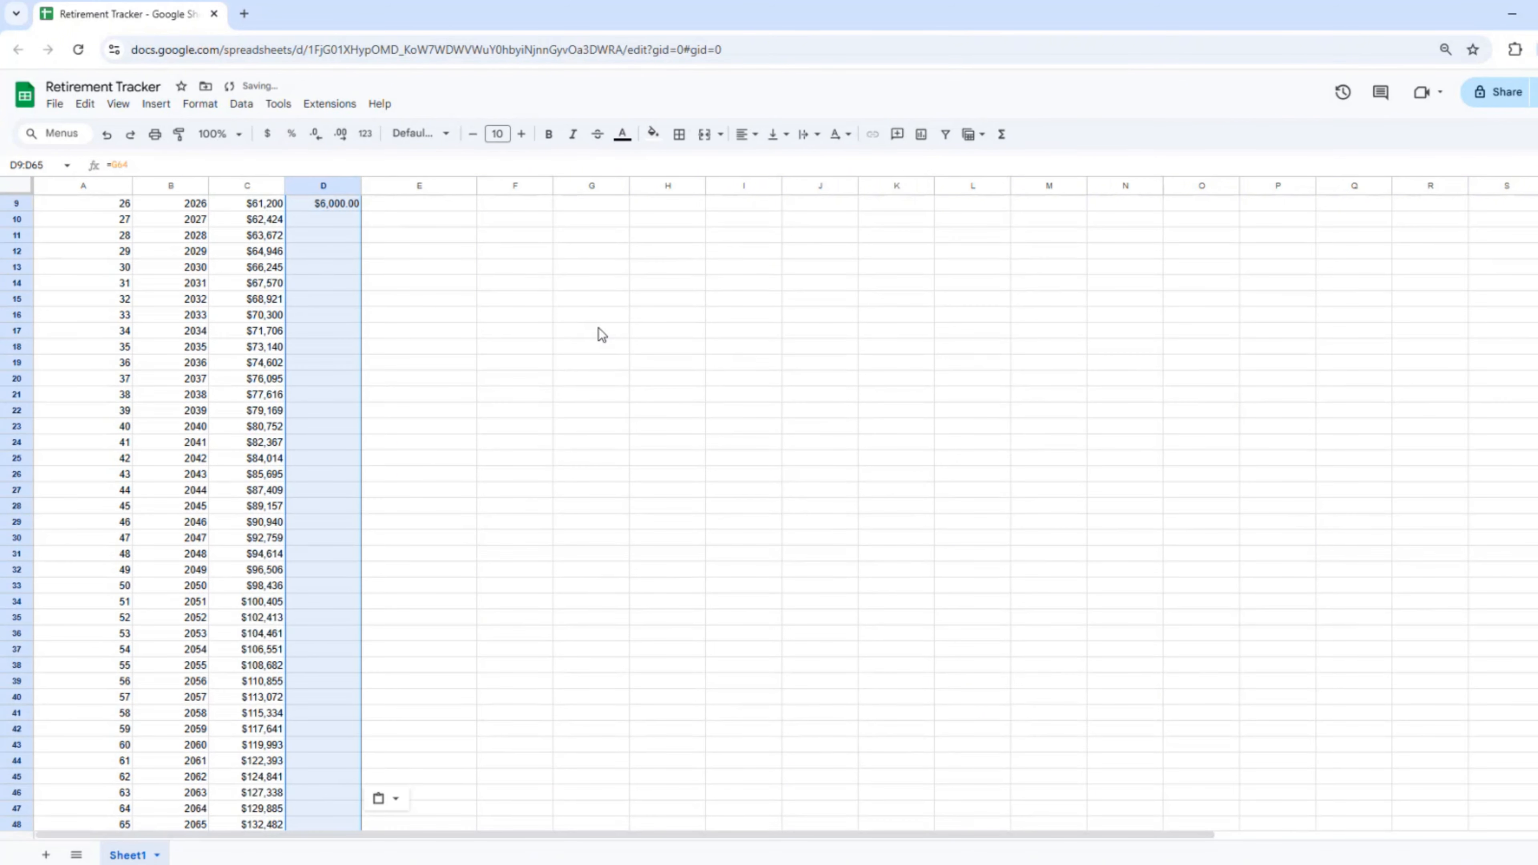
scroll(364, 340, "up", 3)
left_click(320, 341)
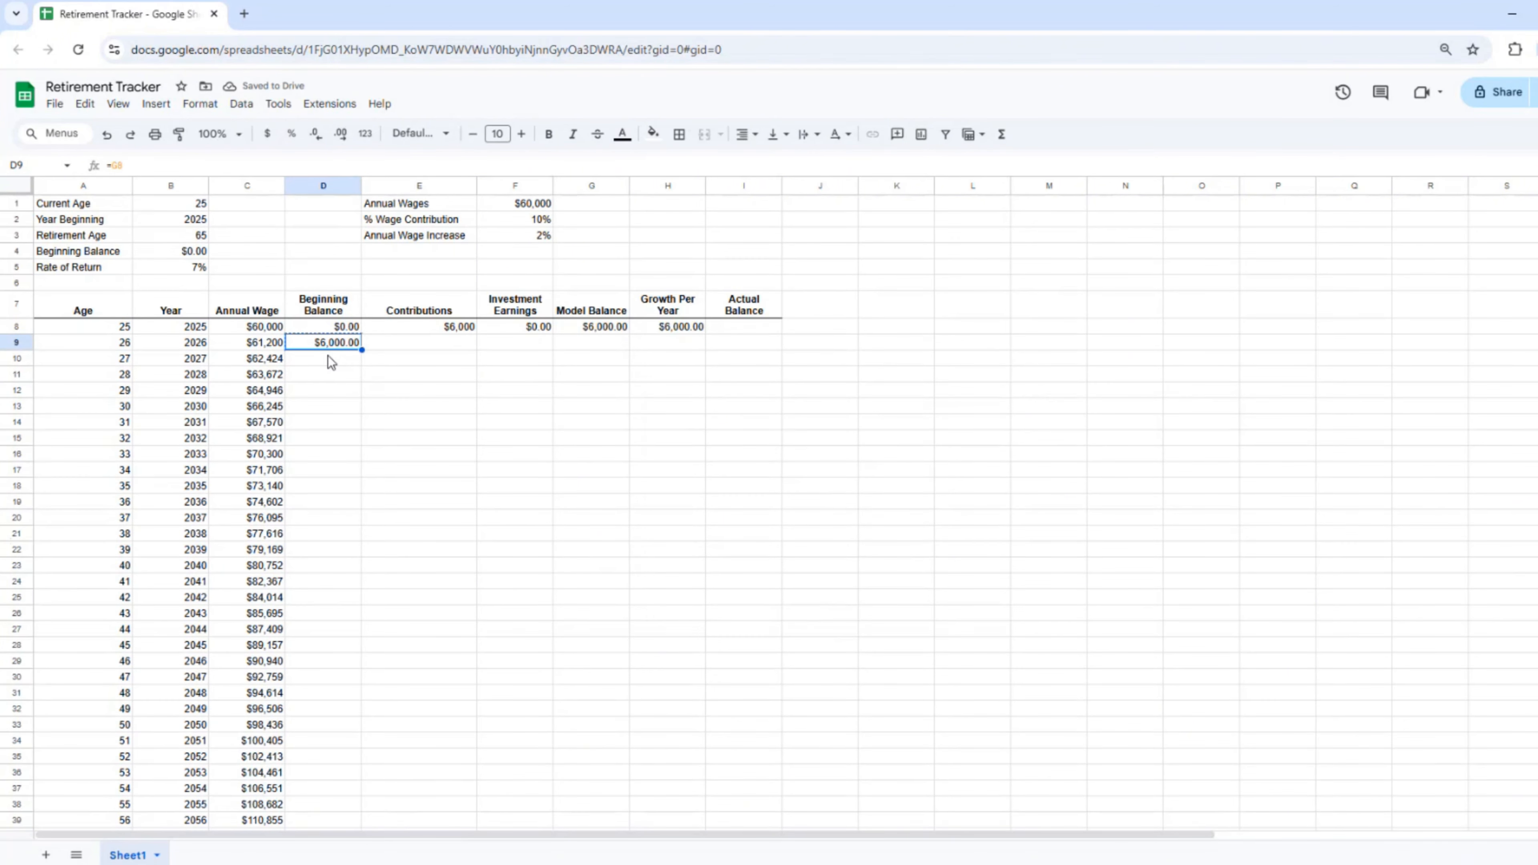
key("Down")
key("Down")
key("Down")
key("Down")
key("Down")
key("Down")
key("Down")
key("Down")
key("Down")
key("Down")
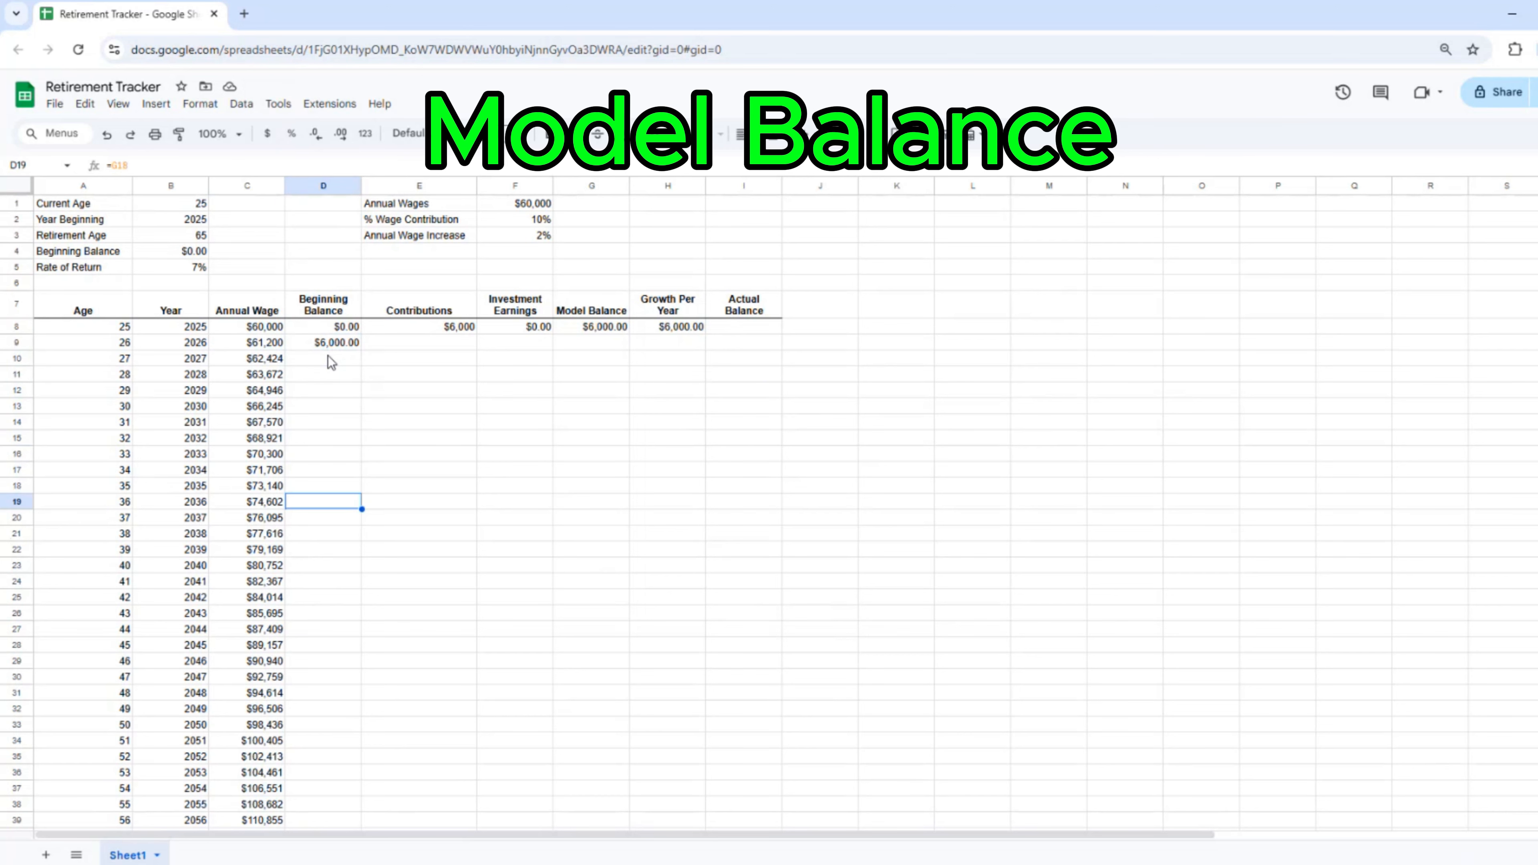
key("Up")
key("Up")
key("Up")
key("Up")
key("Up")
key("Up")
key("Up")
key("Up")
Step: Fill the E8 Contributions formula down E9:E65
left_click(375, 331)
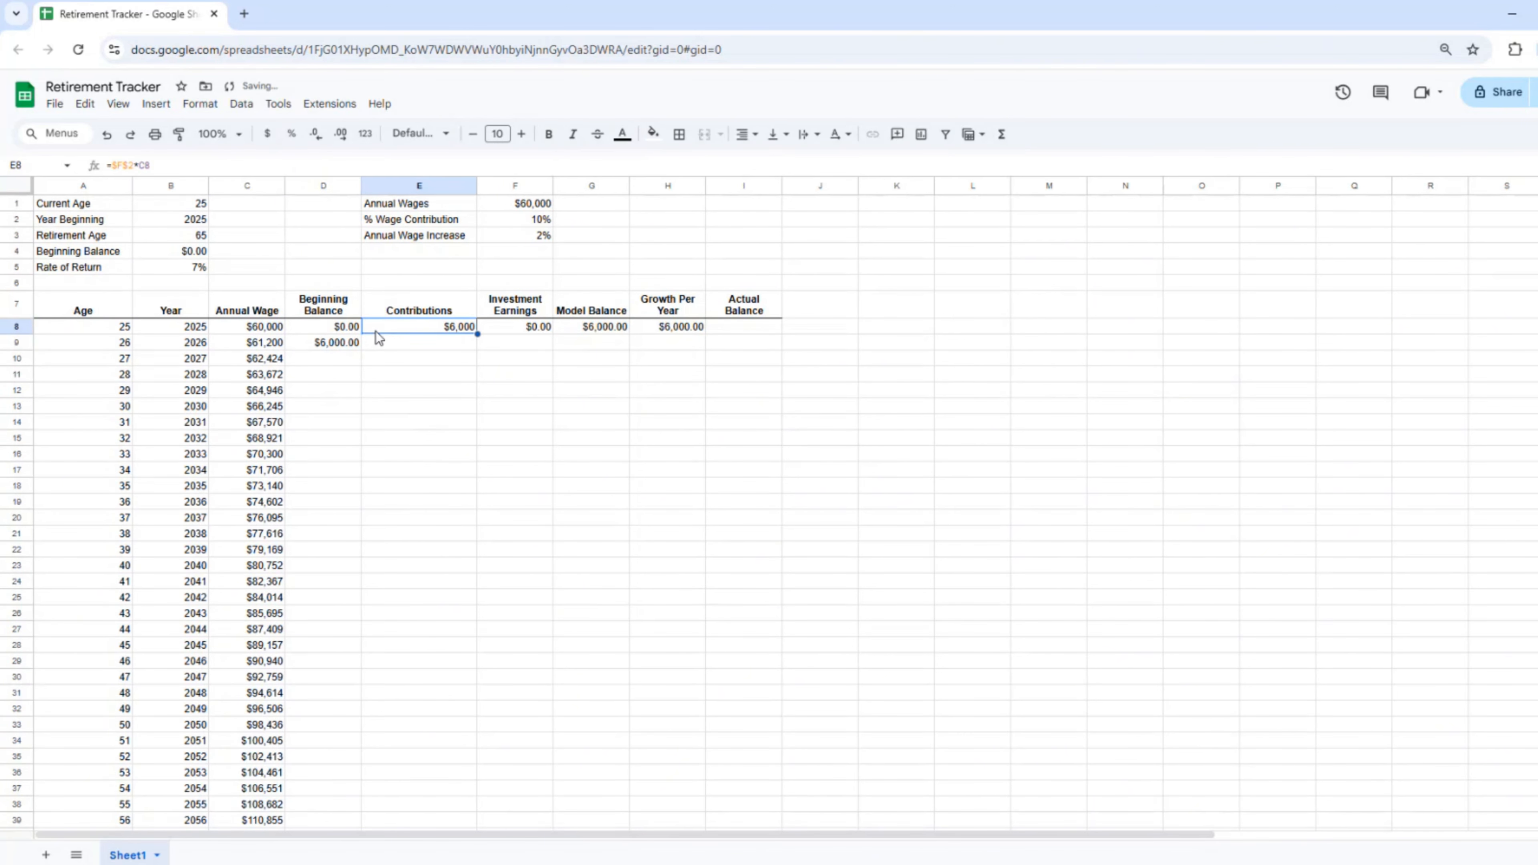
key("ctrl+c")
key("Down")
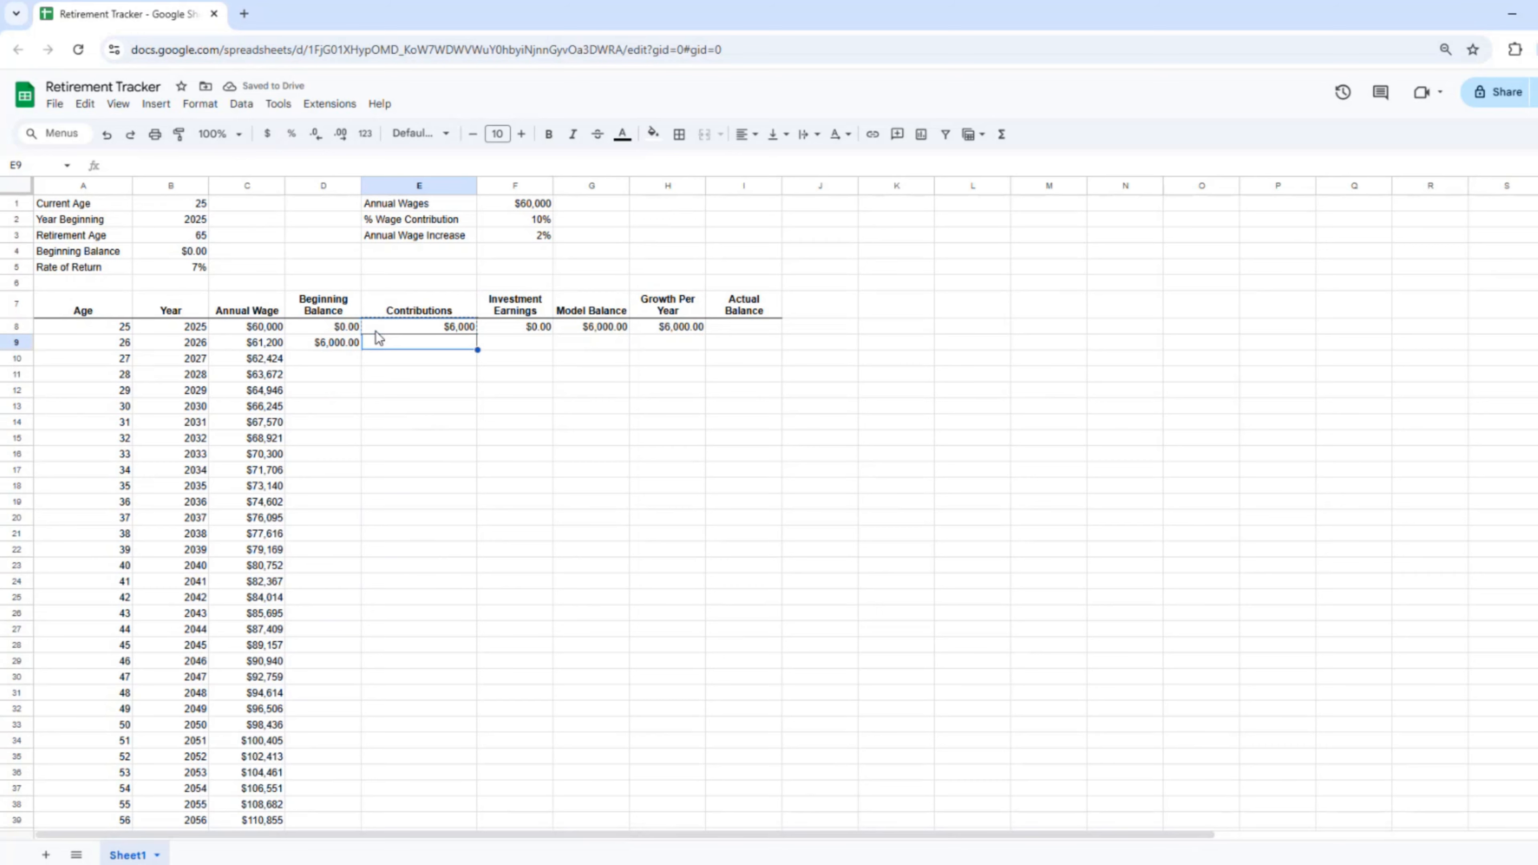
key("shift+Page_Down")
key("shift+Down")
key("shift+Down")
key("shift+Down")
key("shift+Down")
key("shift+Down")
key("shift+Down")
key("shift+Down")
key("shift+Down")
key("shift+Down")
key("shift+Down")
key("shift+Down")
key("shift+Down")
key("shift+Down")
key("shift+Down")
key("shift+Down")
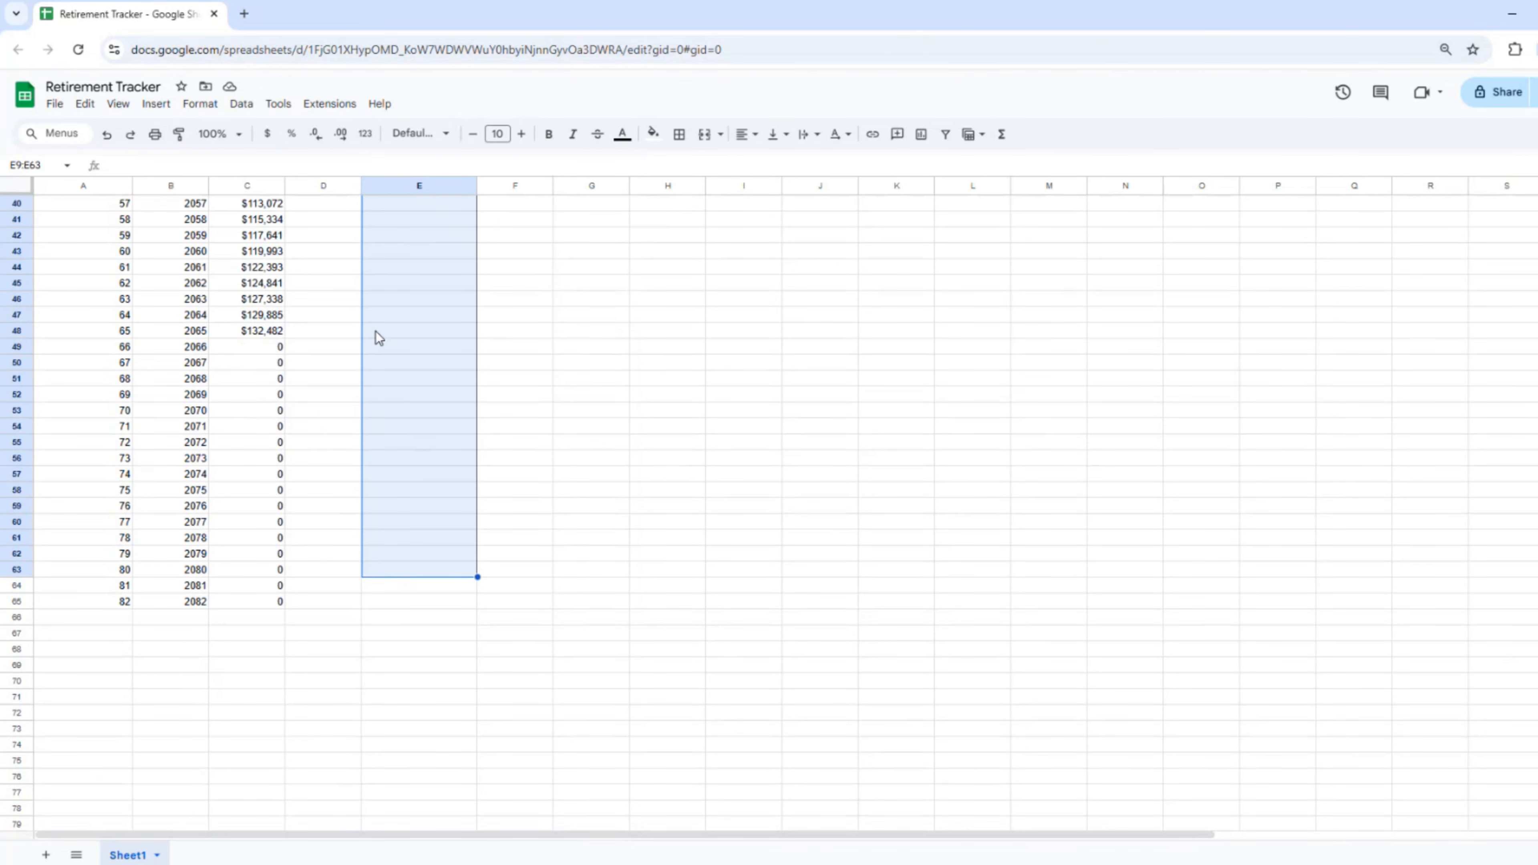
key("shift+Down")
key("shift+Down")
key("ctrl+v")
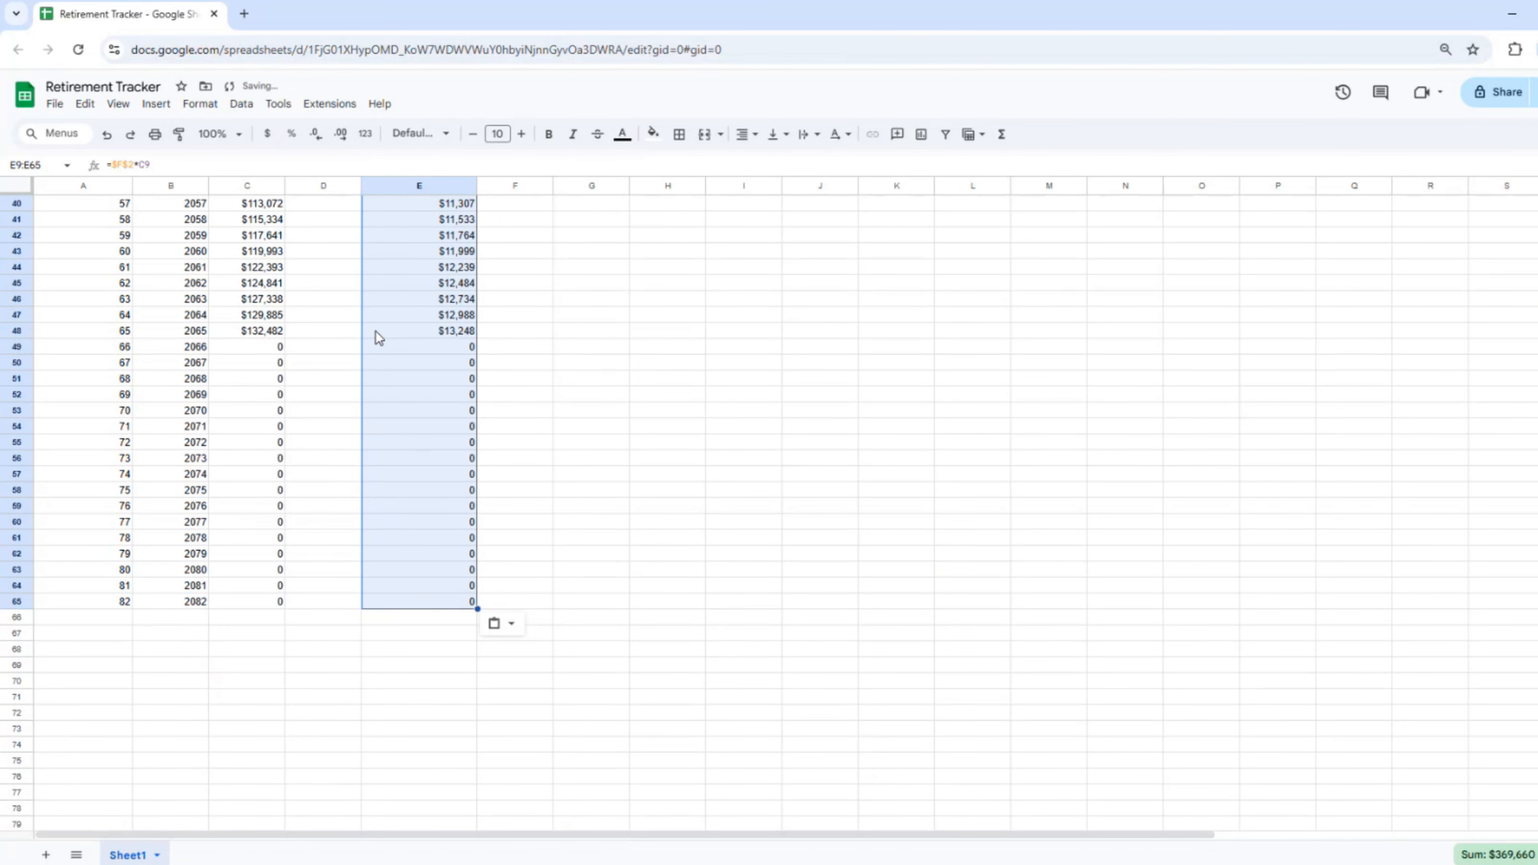
scroll(376, 332, "up", 10)
scroll(376, 332, "up", 1)
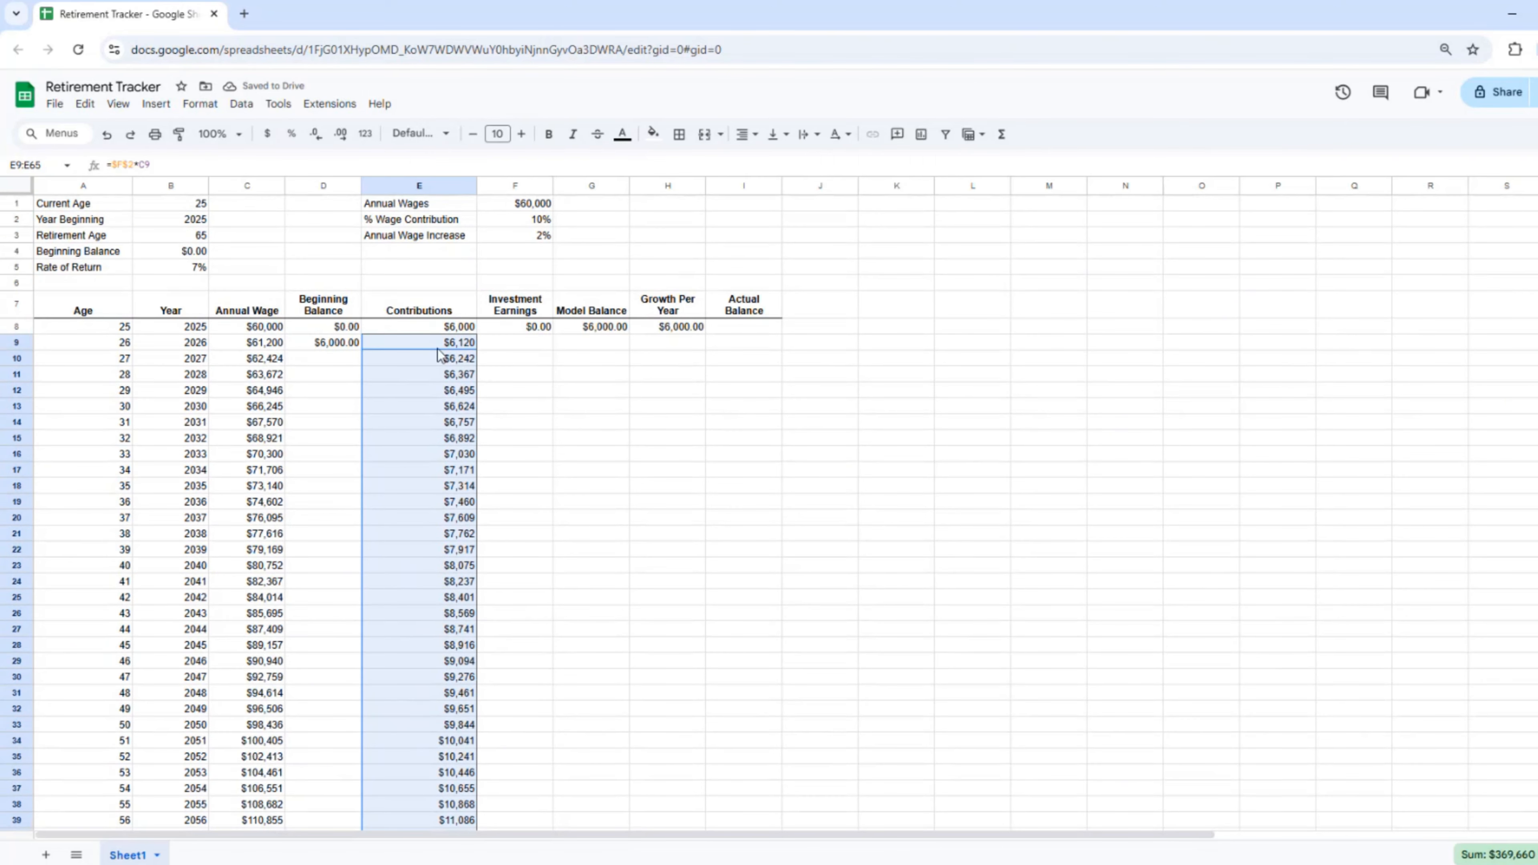
left_click(409, 424)
key("Up")
key("Up")
key("Up")
key("Up")
key("Up")
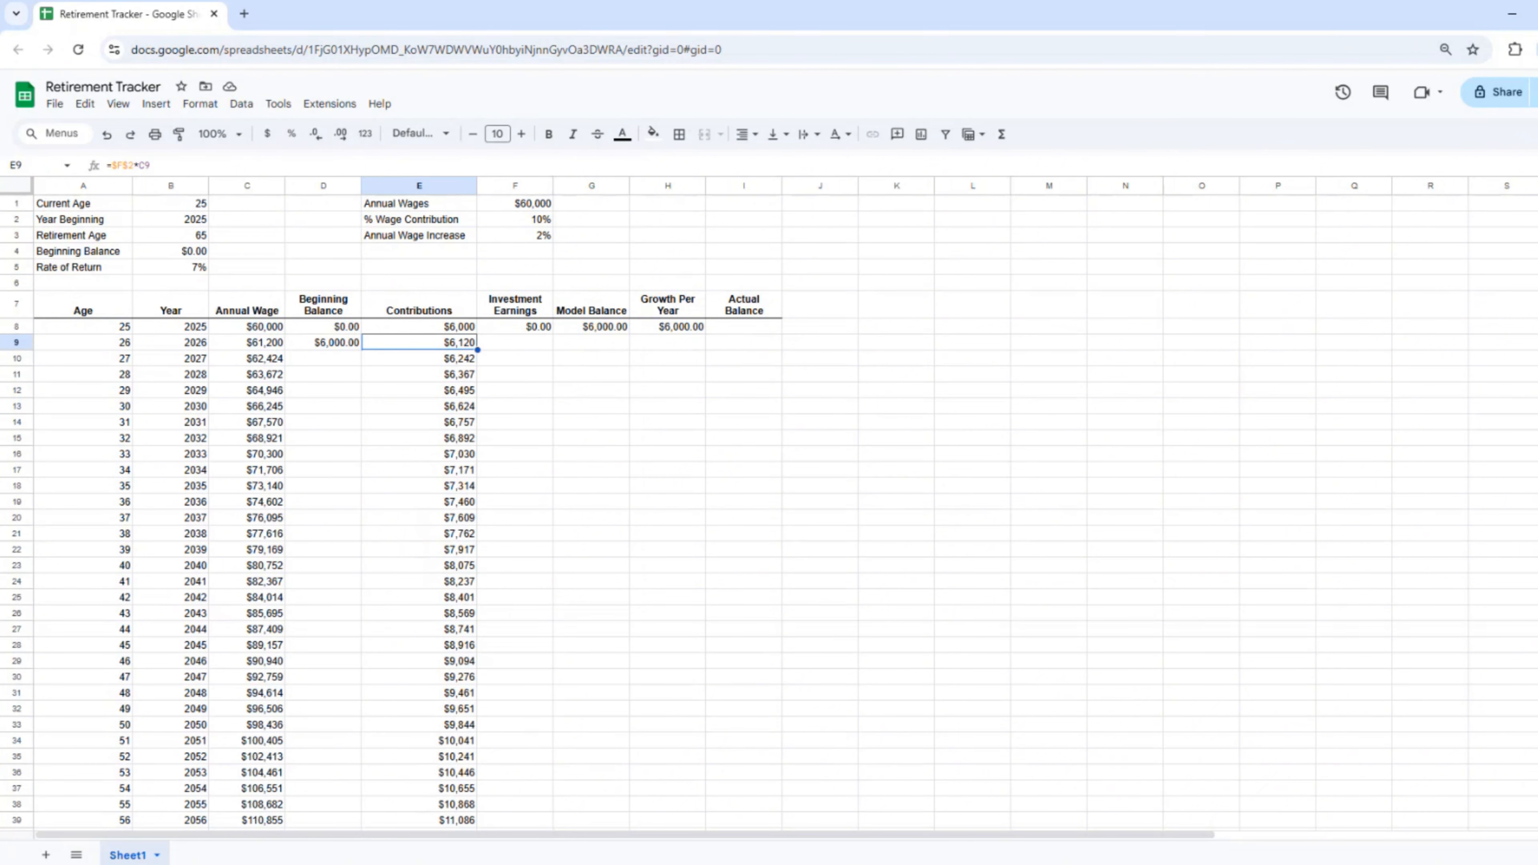
Step: Fill the Investment Earnings formula down F9:F65
key("Right")
key("shift+Down")
key("shift+Down")
key("shift+Down")
key("shift+Down")
key("shift+Down")
key("shift+Down")
key("shift+Down")
key("shift+Down")
key("shift+Down")
key("shift+Down")
key("shift+Down")
key("shift+Down")
key("shift+Down")
key("shift+Down")
key("shift+Down")
key("shift+Down")
key("shift+Down")
key("shift+Down")
key("shift+Down")
key("shift+Down")
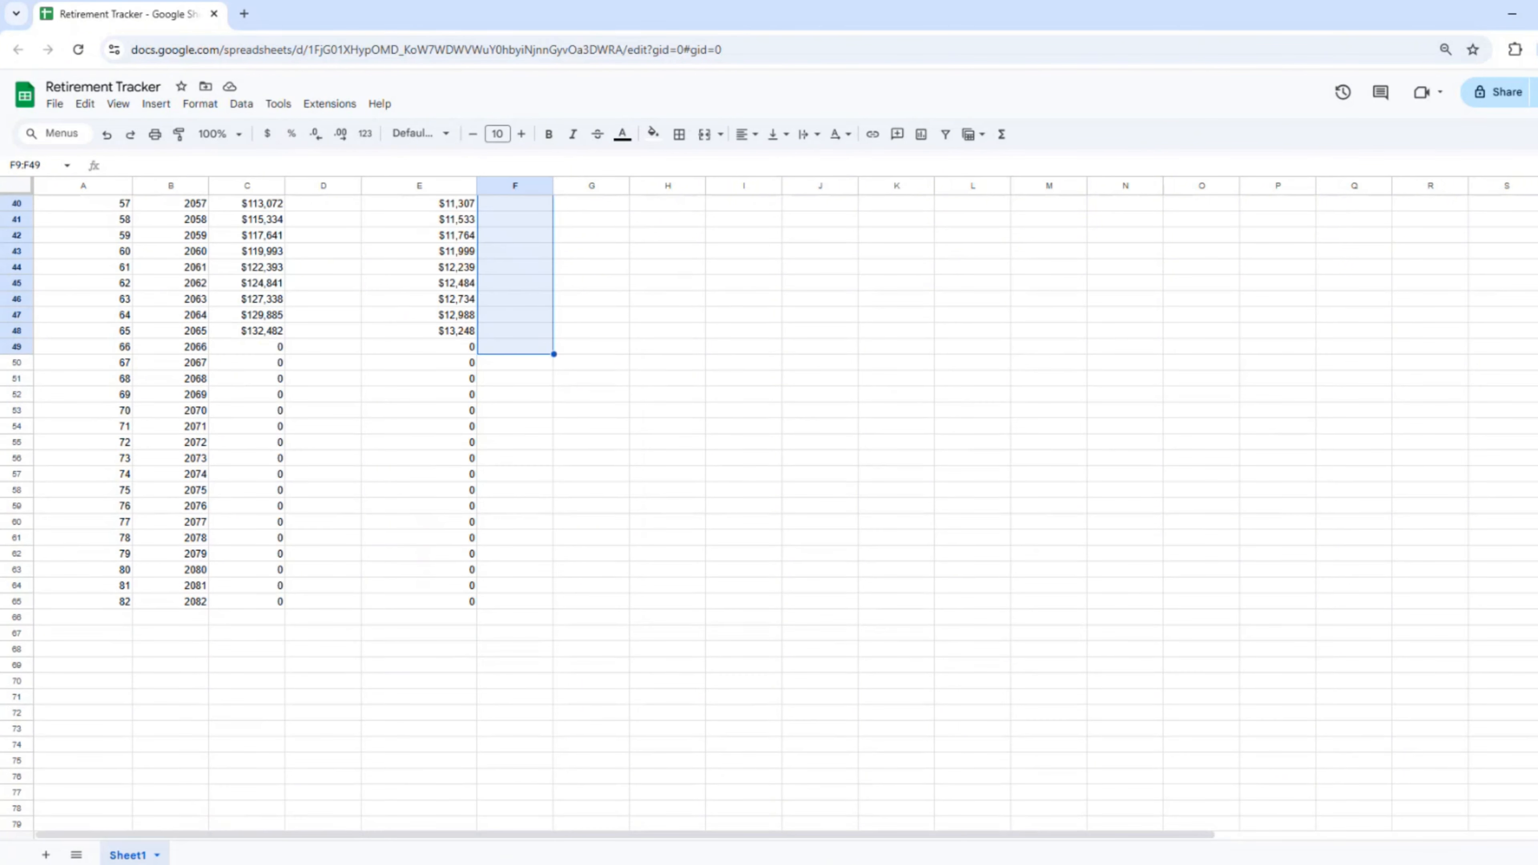
key("shift+Down")
key("shift+Down")
key("shift+Down")
key("ctrl+v")
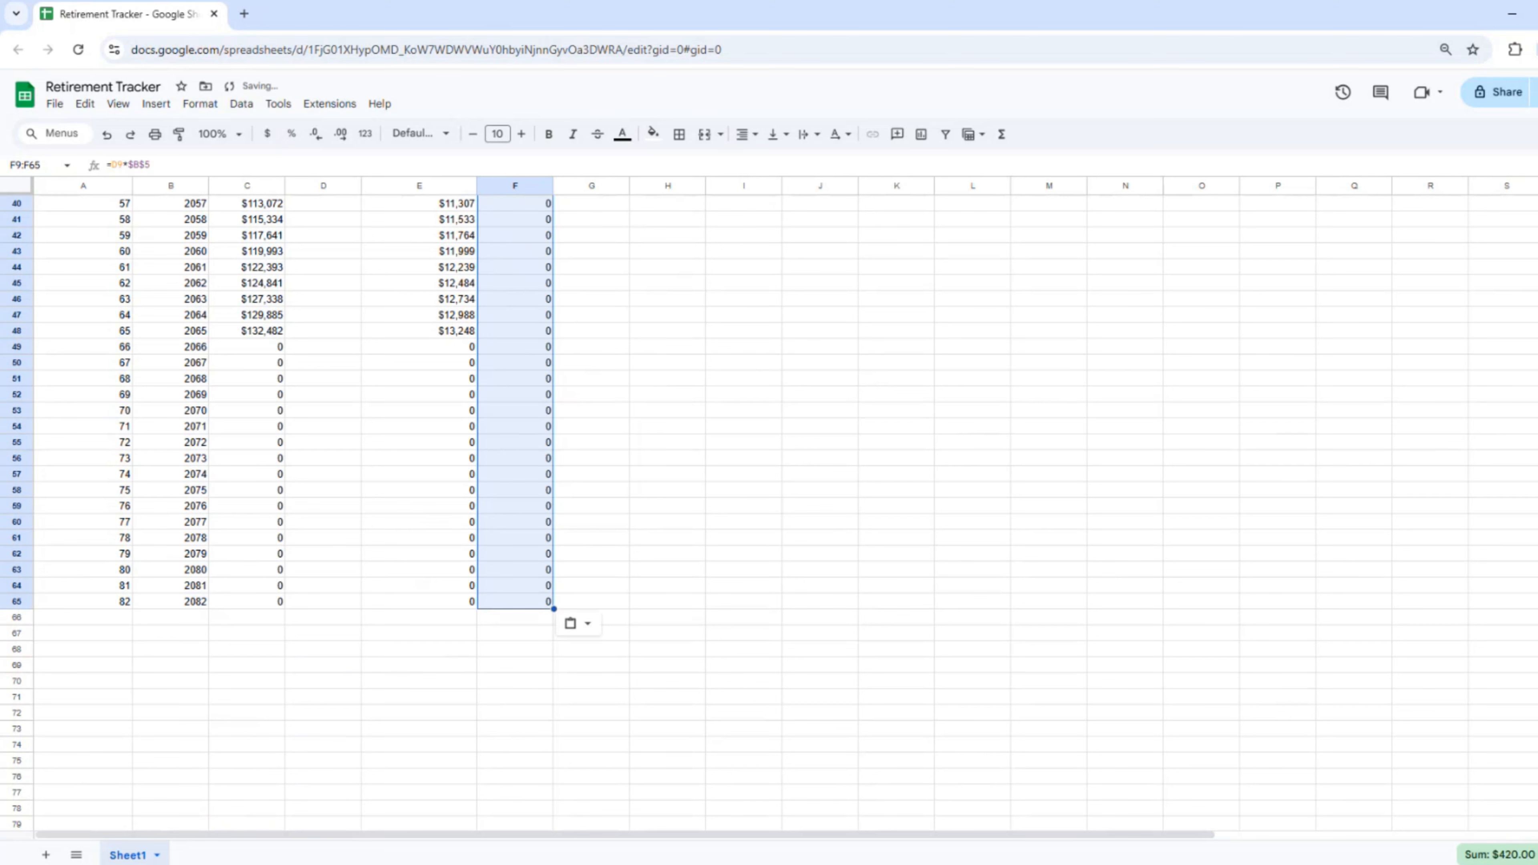
left_click(516, 525)
scroll(515, 525, "up", 10)
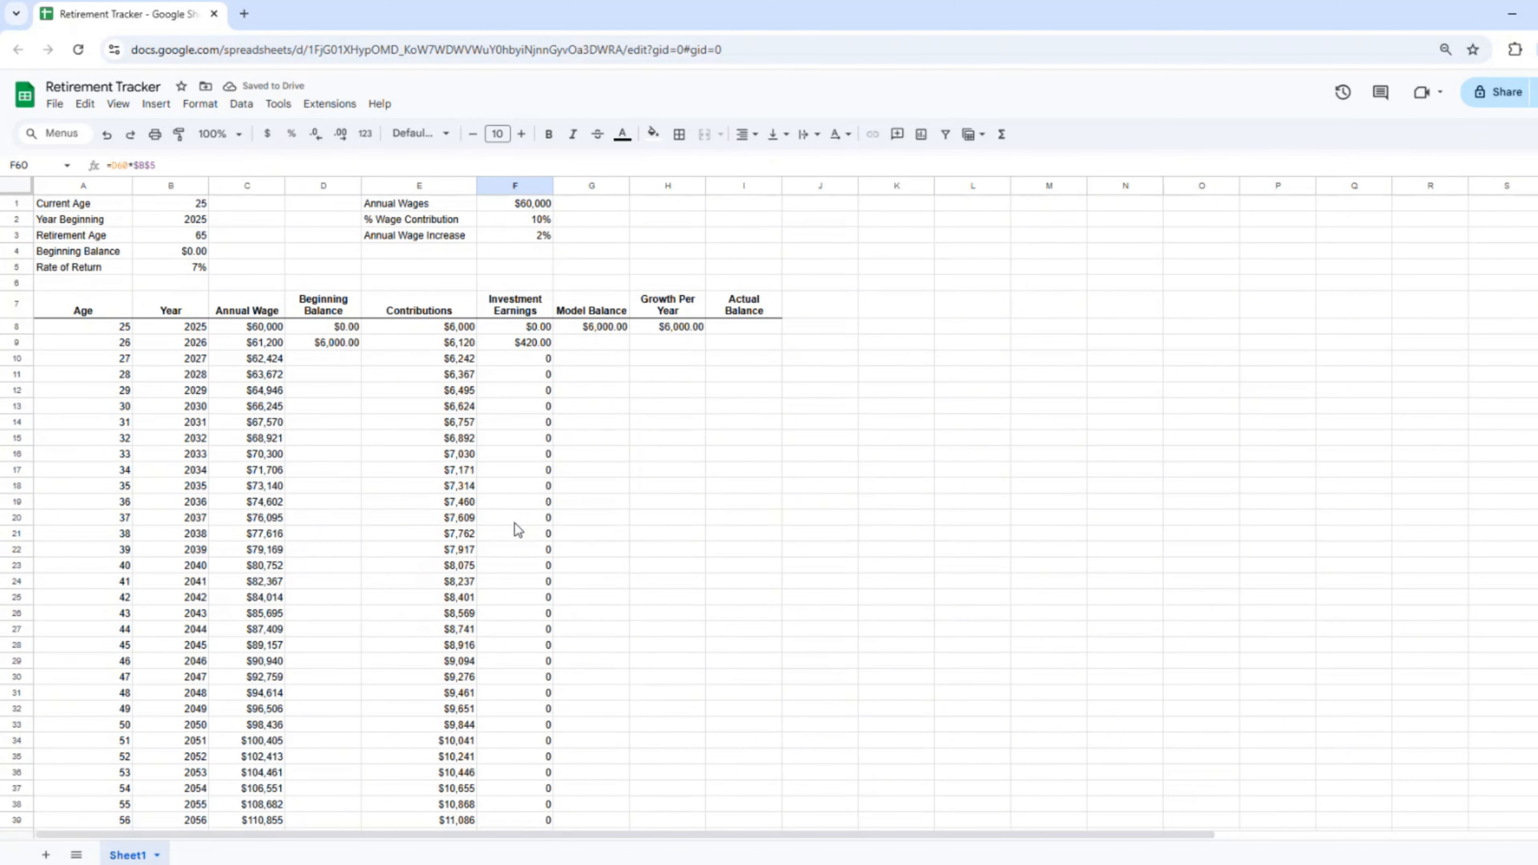
left_click(524, 350)
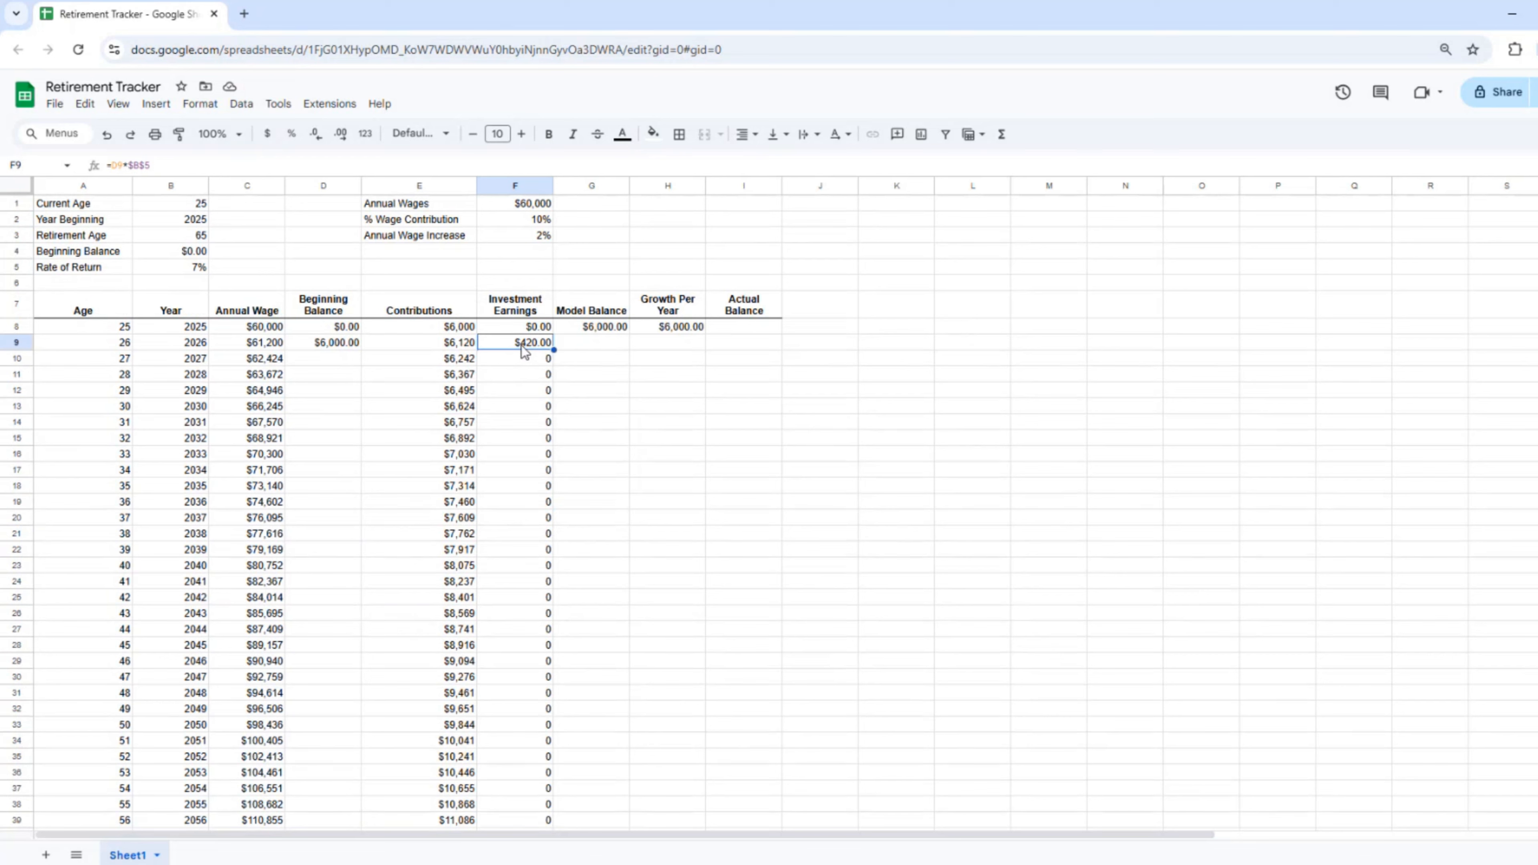
Step: Fill the Model Balance formula down G9:G65, reaching $5,219,804.20
left_click(597, 343)
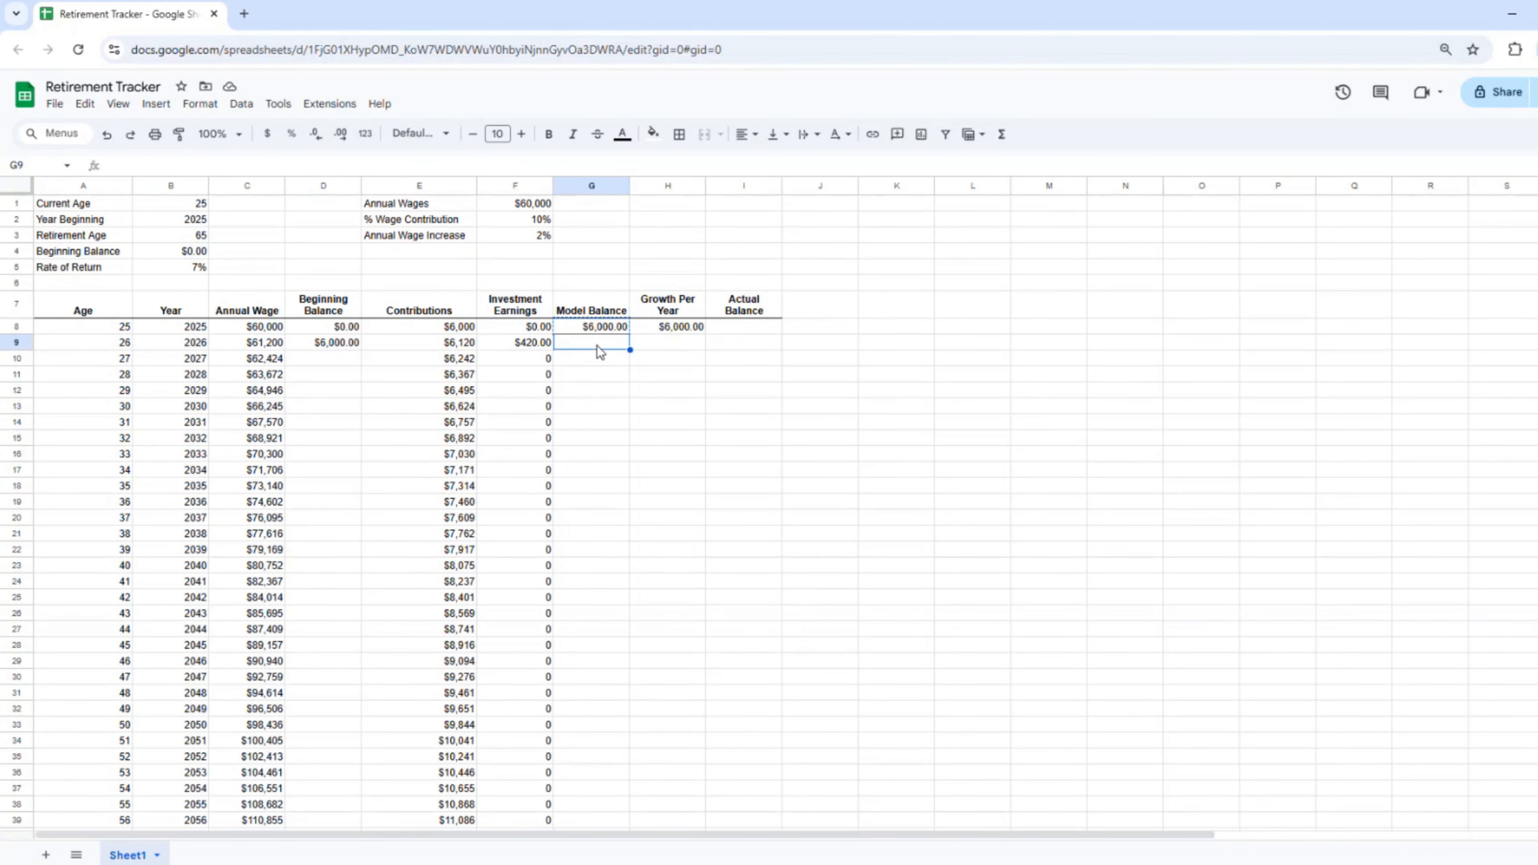
key("shift+Page_Down")
key("shift+Down")
key("shift+Down")
key("shift+Down")
key("shift+Down")
key("shift+Down")
key("shift+Down")
key("shift+Down")
key("shift+Down")
key("shift+Down")
key("shift+Down")
key("shift+Down")
key("shift+Down")
key("shift+Down")
key("shift+Down")
key("shift+Down")
key("shift+Down")
key("shift+Down")
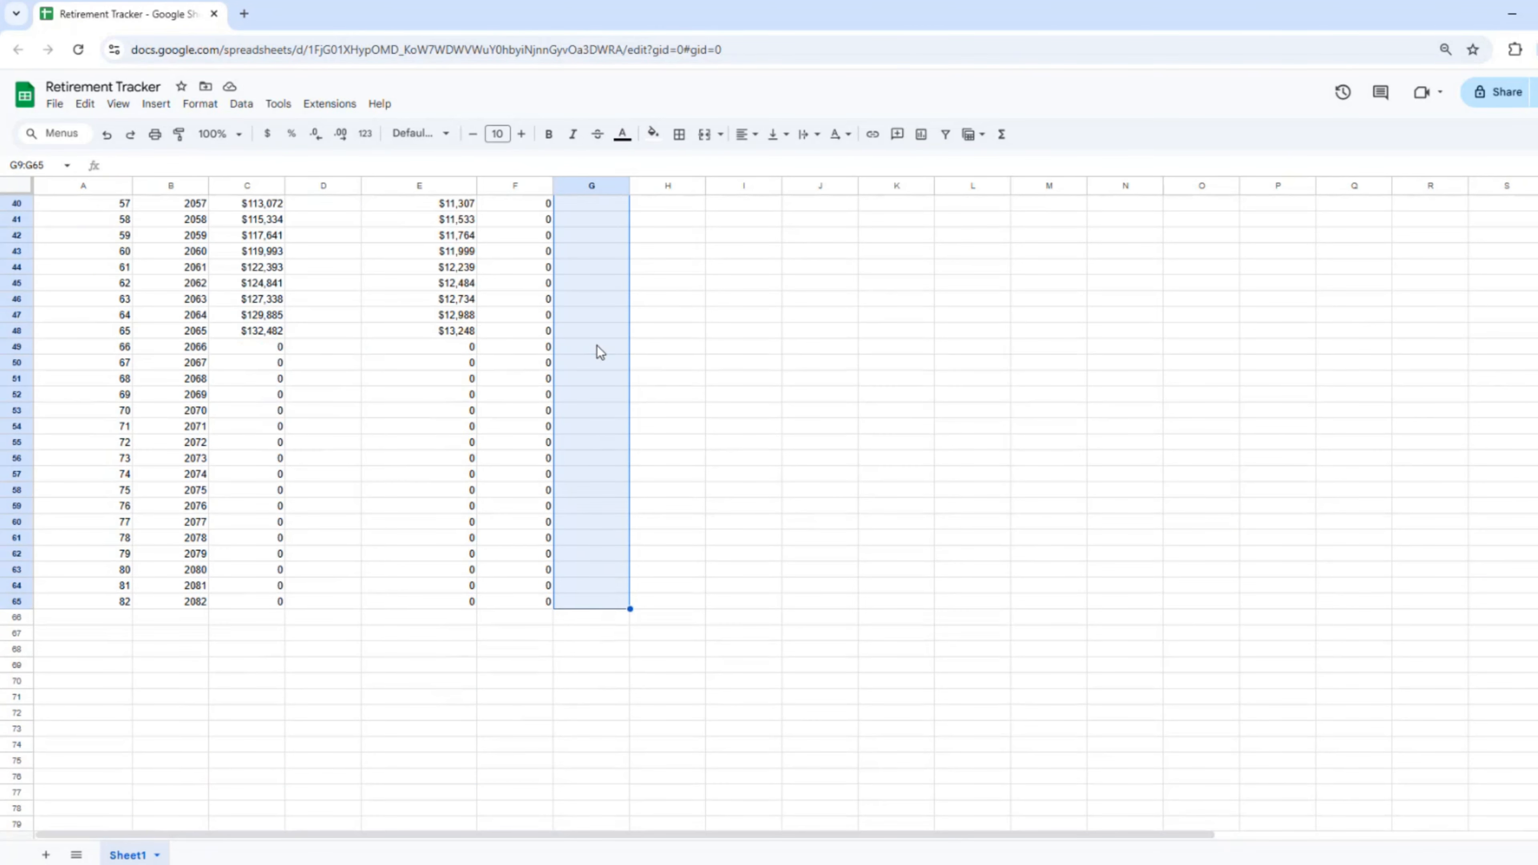
key("ctrl+v")
scroll(633, 376, "up", 2)
scroll(633, 377, "up", 10)
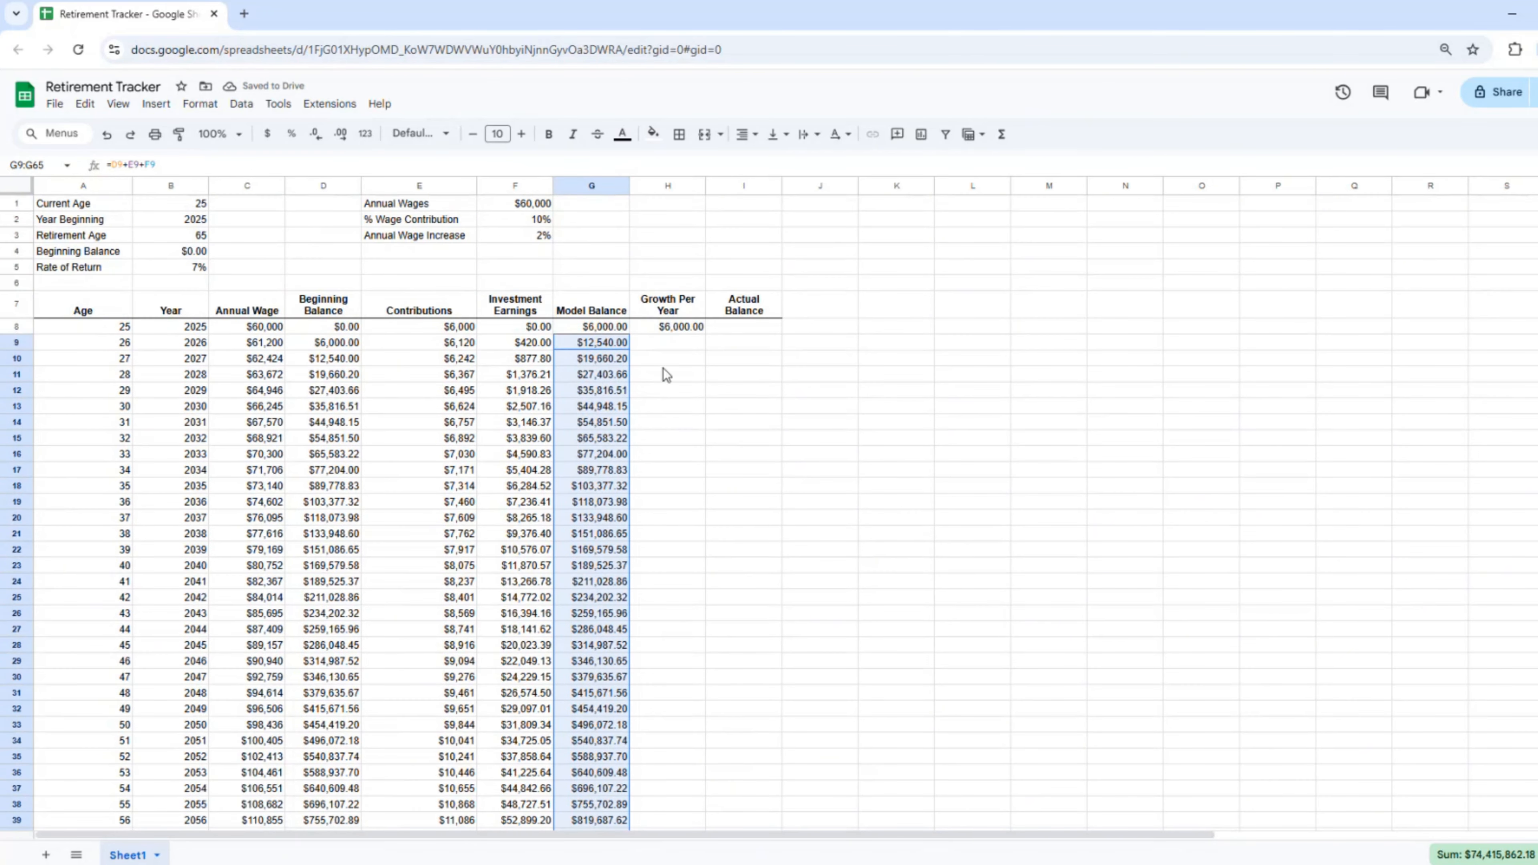
Step: Copy H8's Growth Per Year formula down H9:H65
left_click(673, 330)
key("ctrl+c")
key("Down")
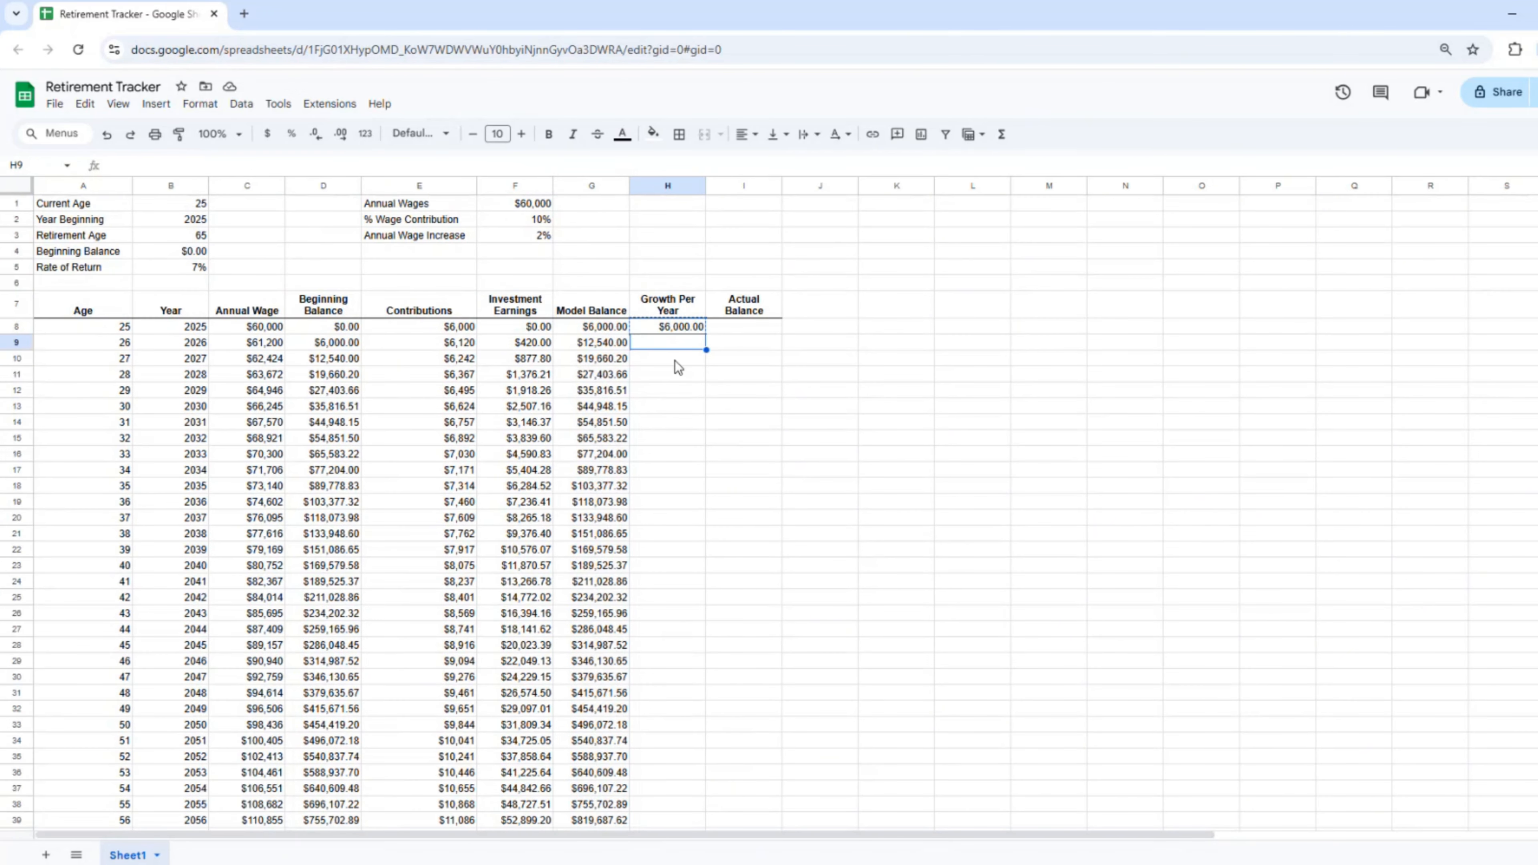
key("shift+Down")
key("shift+Down")
key("shift+Down")
key("shift+Down")
key("shift+Down")
key("shift+Down")
key("shift+Down")
key("shift+Down")
key("shift+Down")
key("shift+Down")
key("shift+Down")
key("shift+Down")
key("shift+Down")
key("shift+Down")
key("shift+Down")
key("shift+Down")
key("shift+Down")
key("shift+Down")
key("shift+Down")
key("shift+Down")
key("ctrl+v")
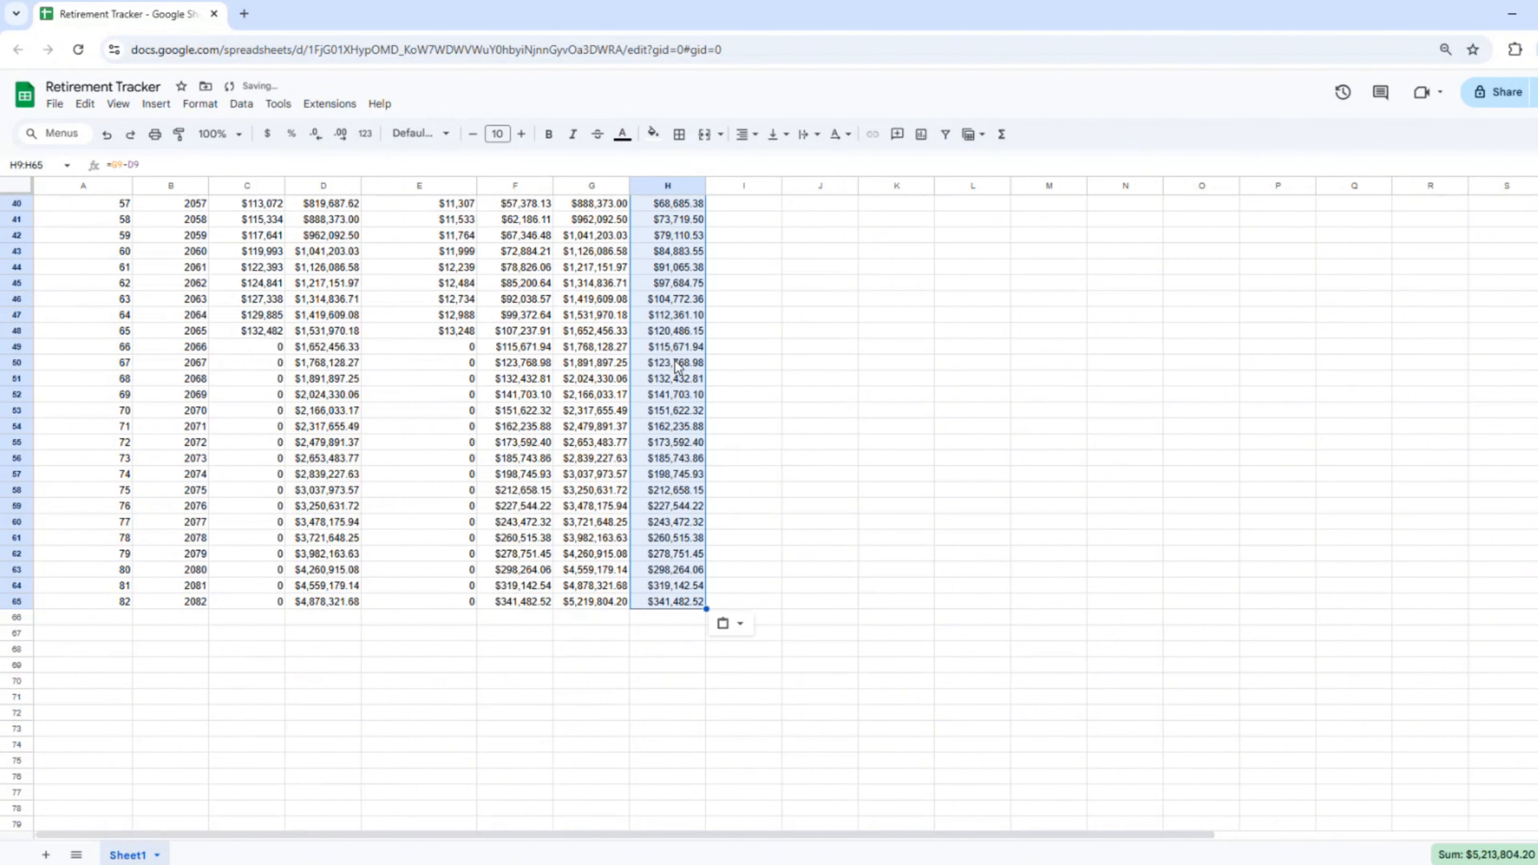
scroll(597, 440, "up", 10)
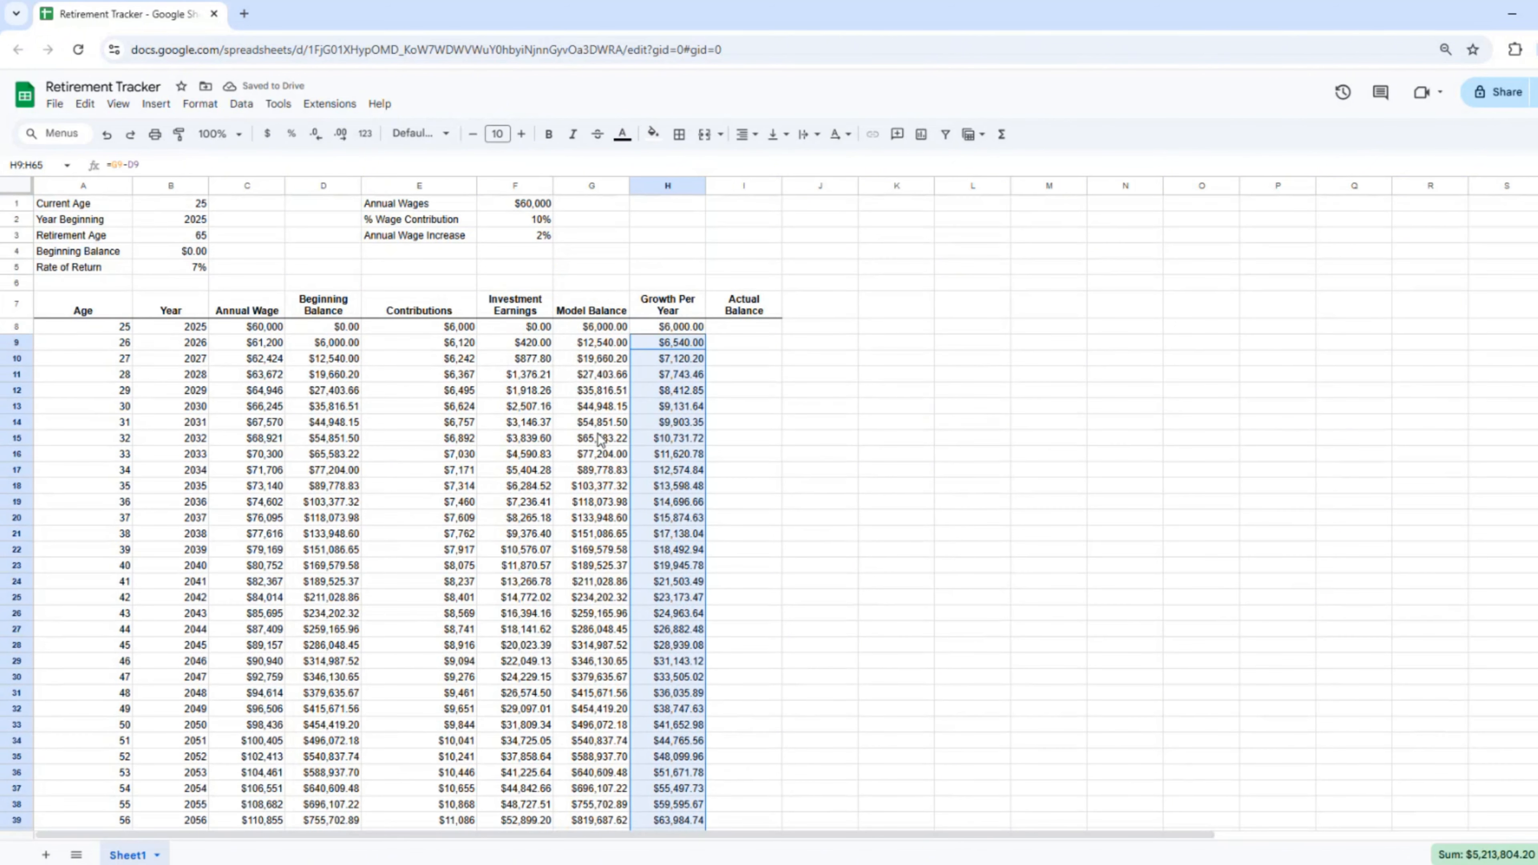
Step: Format C9:I65 as Number with no decimal places
left_click(218, 349)
left_click_drag(260, 350, 735, 519)
scroll(731, 514, "down", 10)
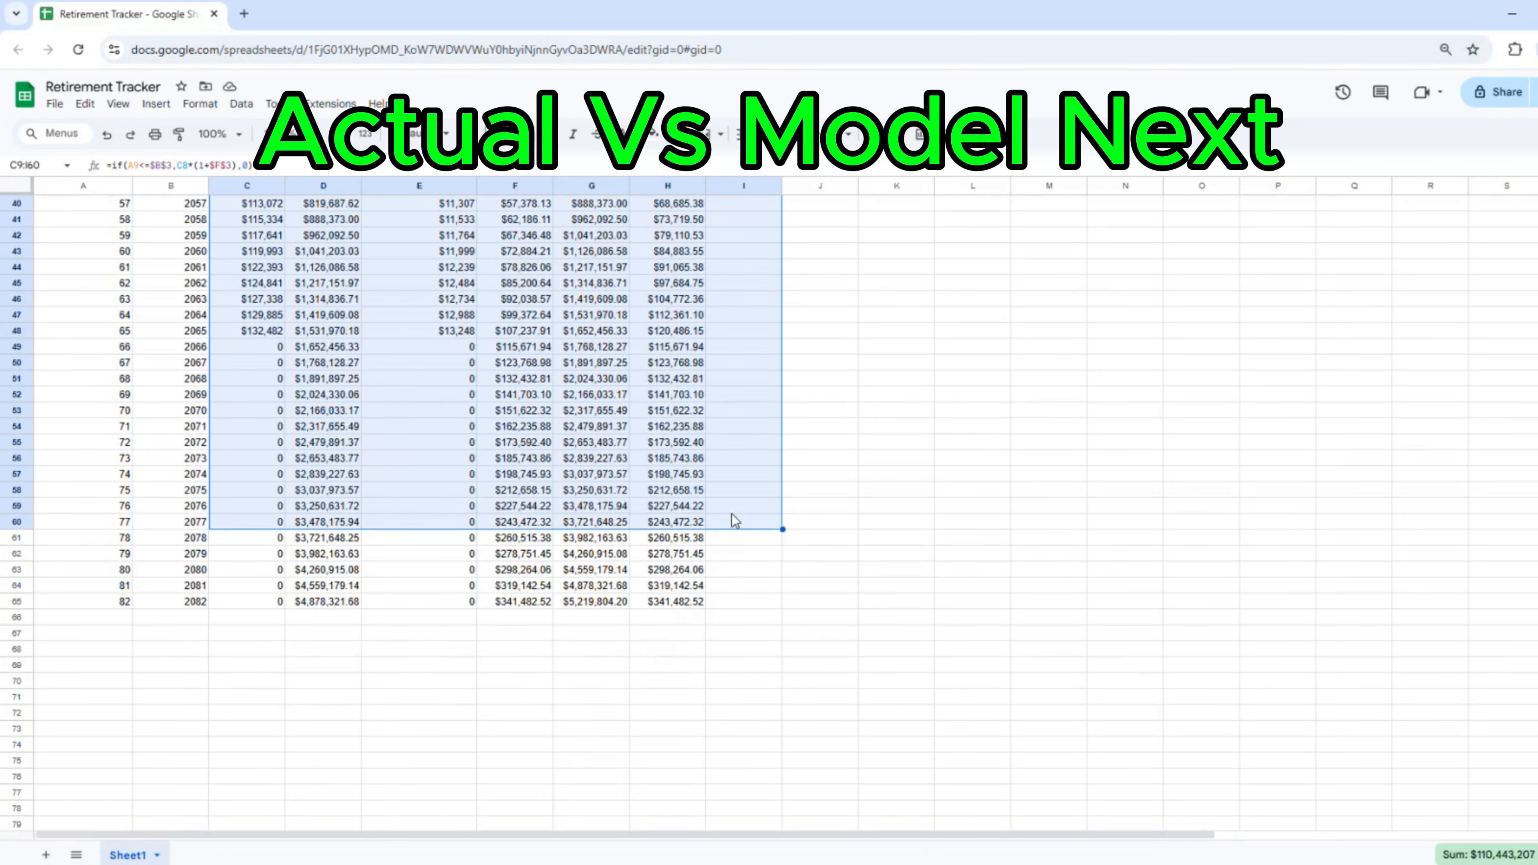
key("shift+Down")
key("shift+Down")
key("shift+Down")
key("shift+Down")
key("shift+Down")
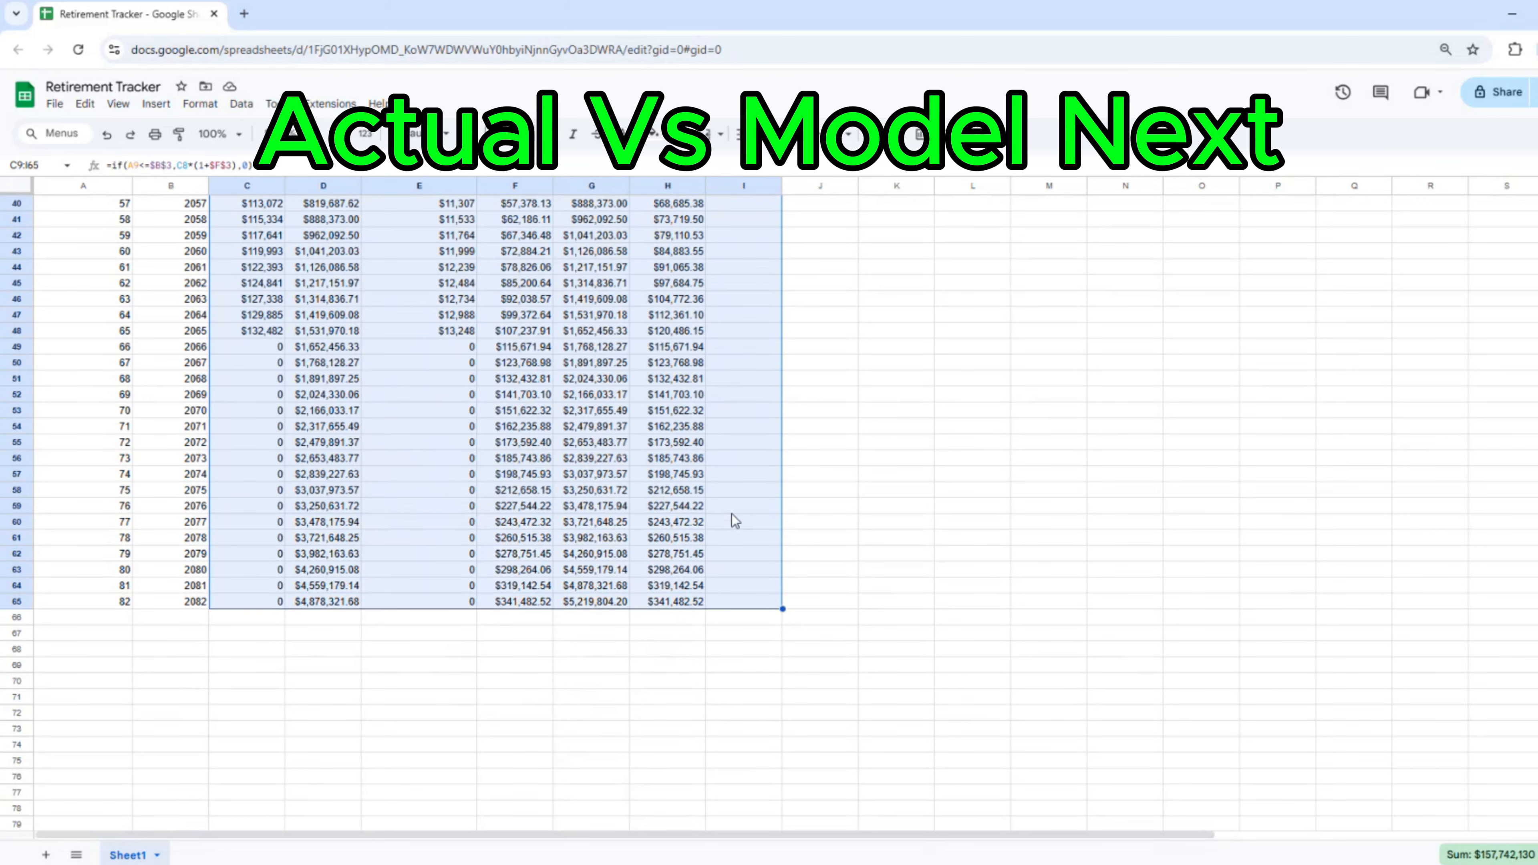
left_click(363, 135)
left_click(384, 223)
left_click(316, 134)
left_click(316, 134)
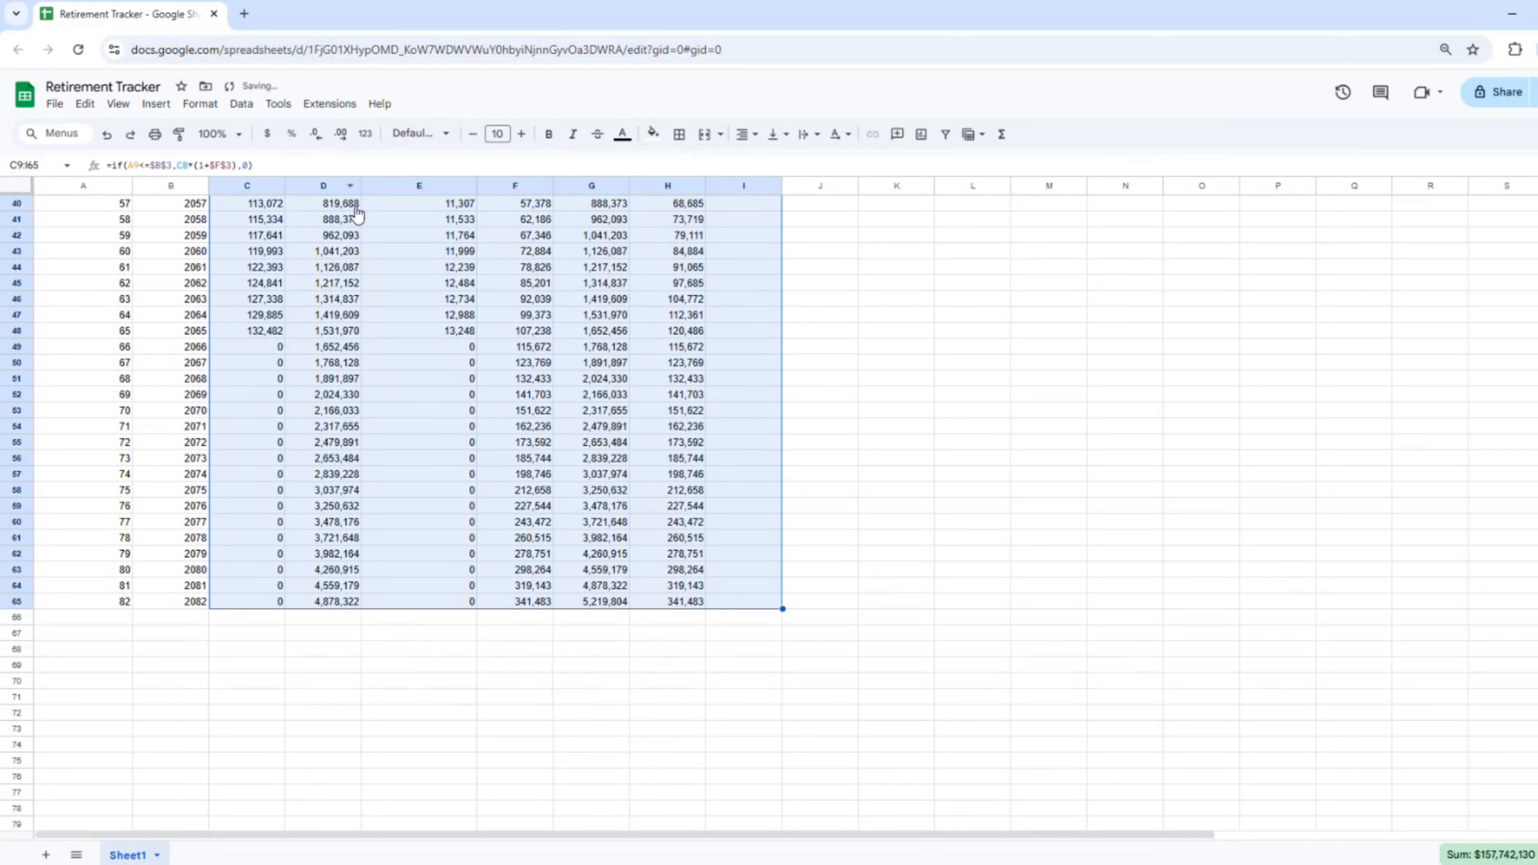
left_click(457, 311)
key("Page_Up")
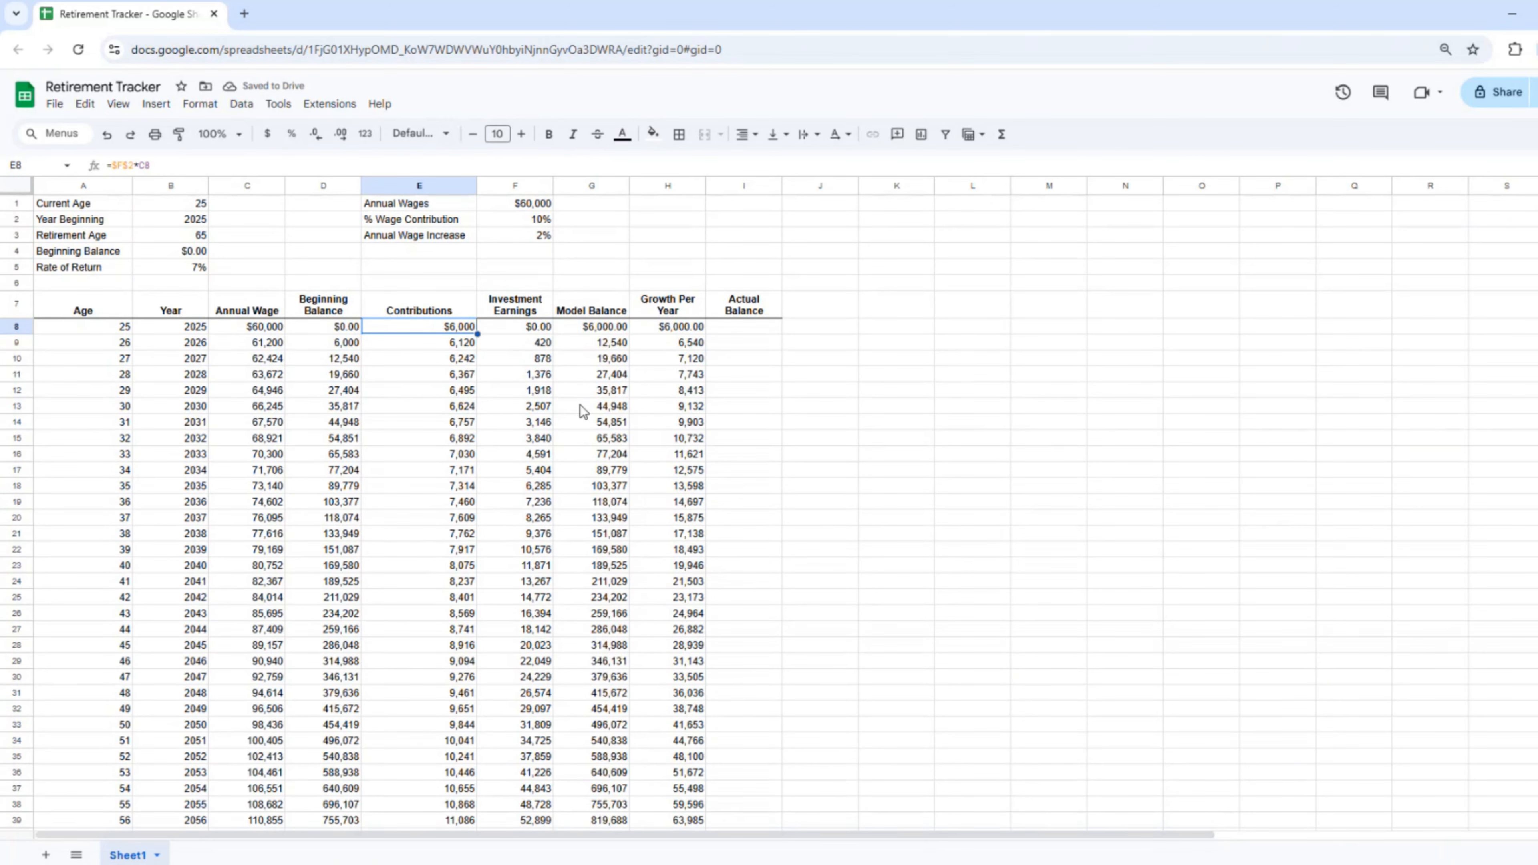
Step: Remove decimals from F8:H8 so row 8 shows $0 and $6,000
left_click(602, 327)
left_click(681, 328, "shift")
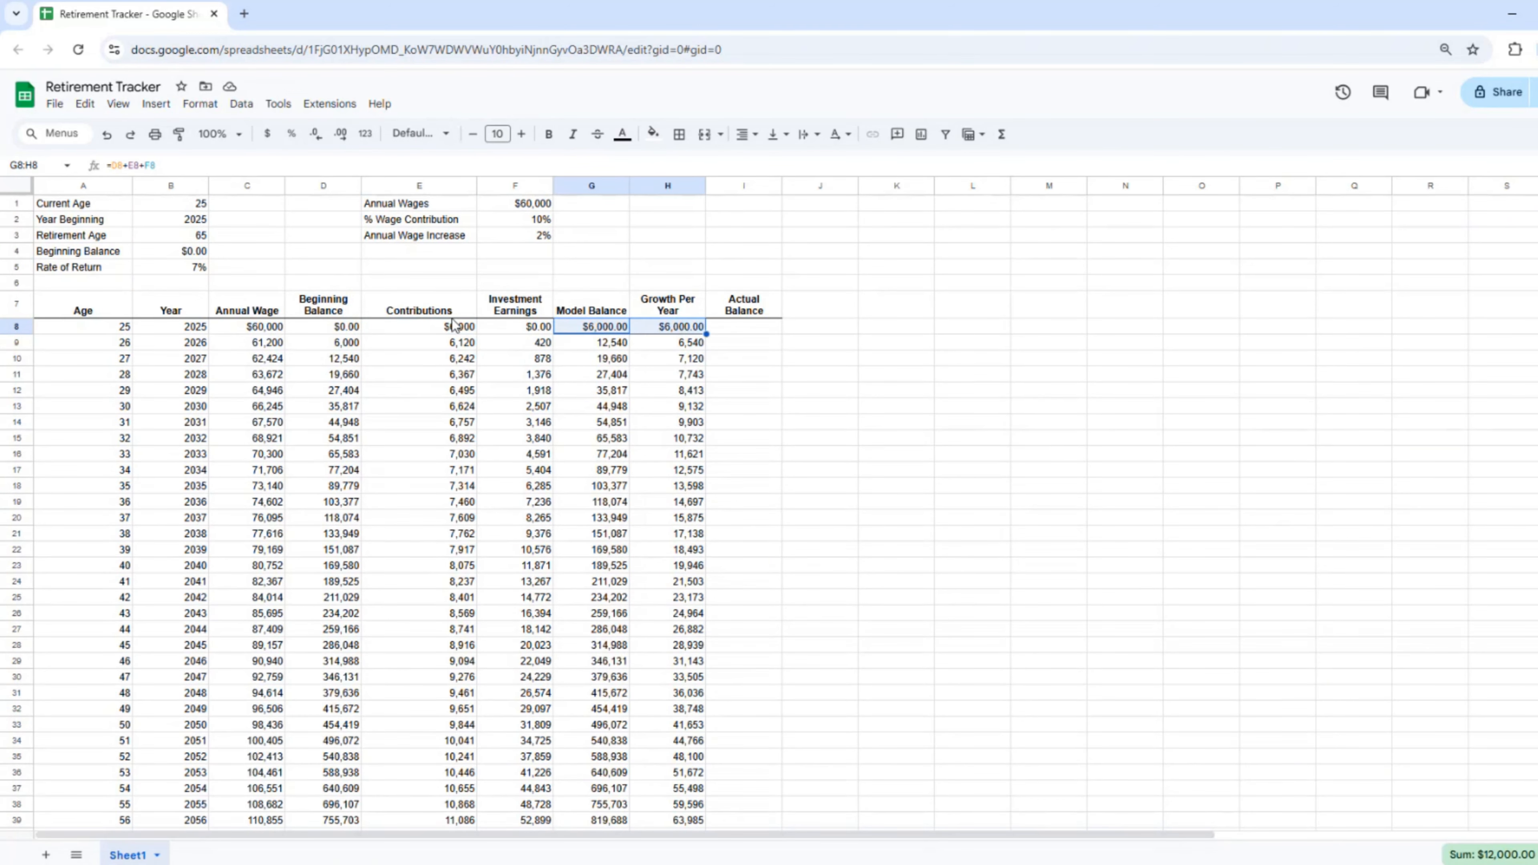
left_click(522, 330, "shift")
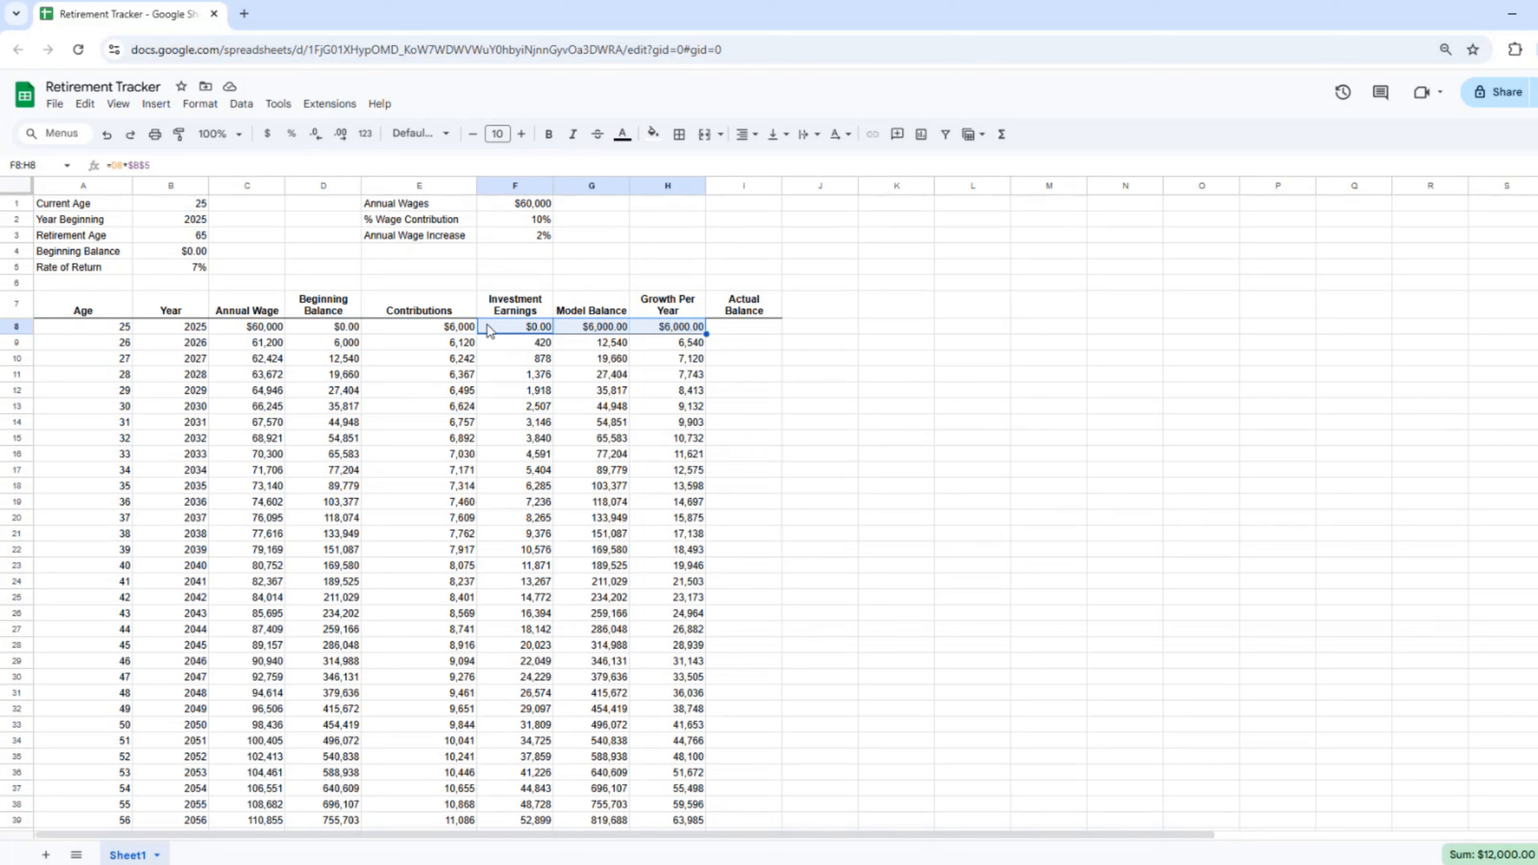
left_click(317, 136)
left_click(317, 136)
left_click(545, 425)
Step: Narrow column E slightly
left_click(731, 329)
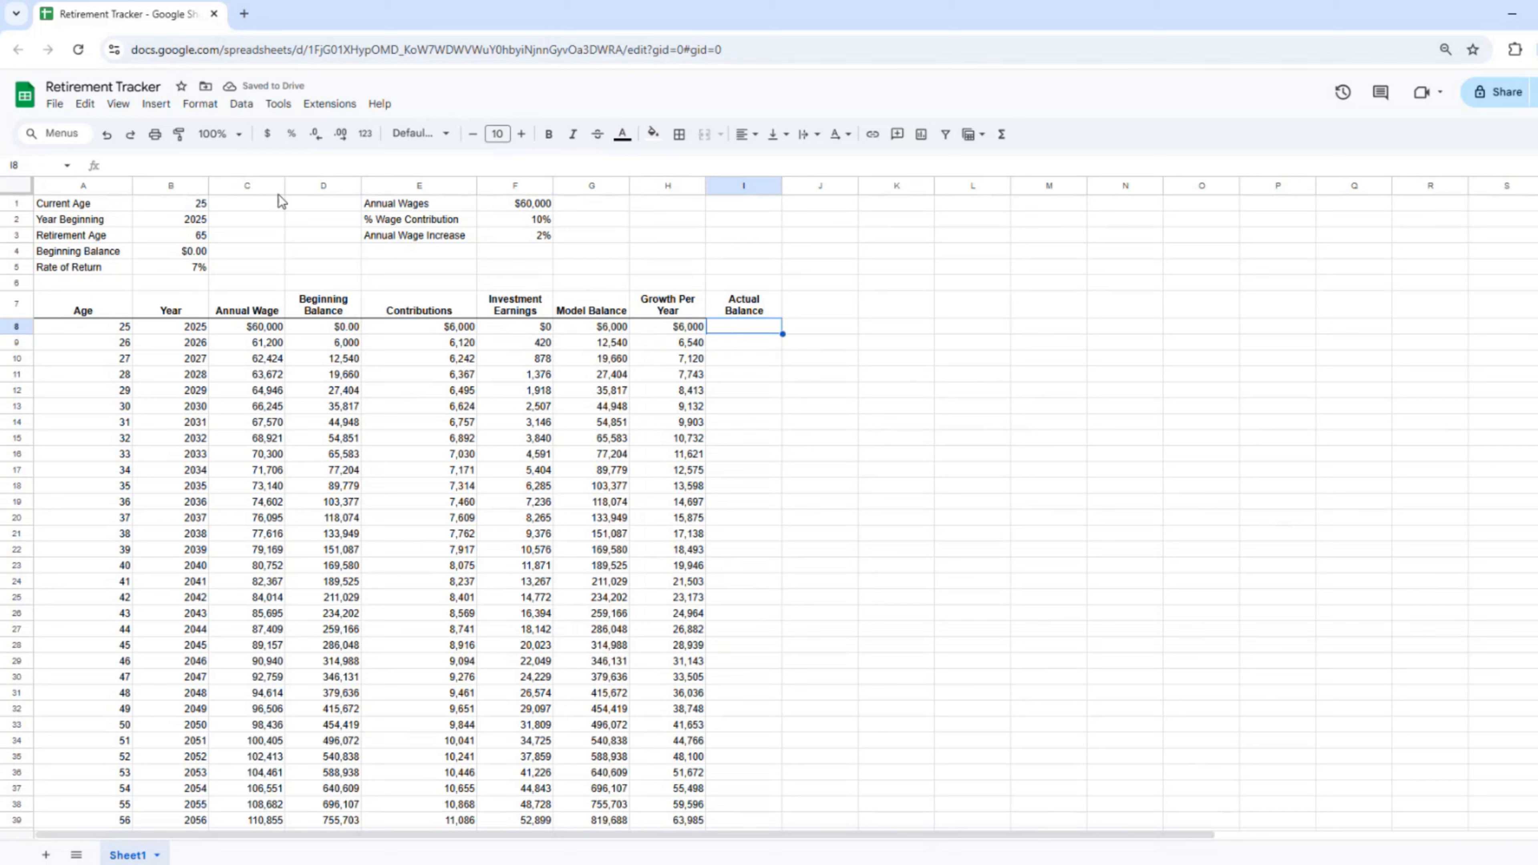
left_click(551, 395)
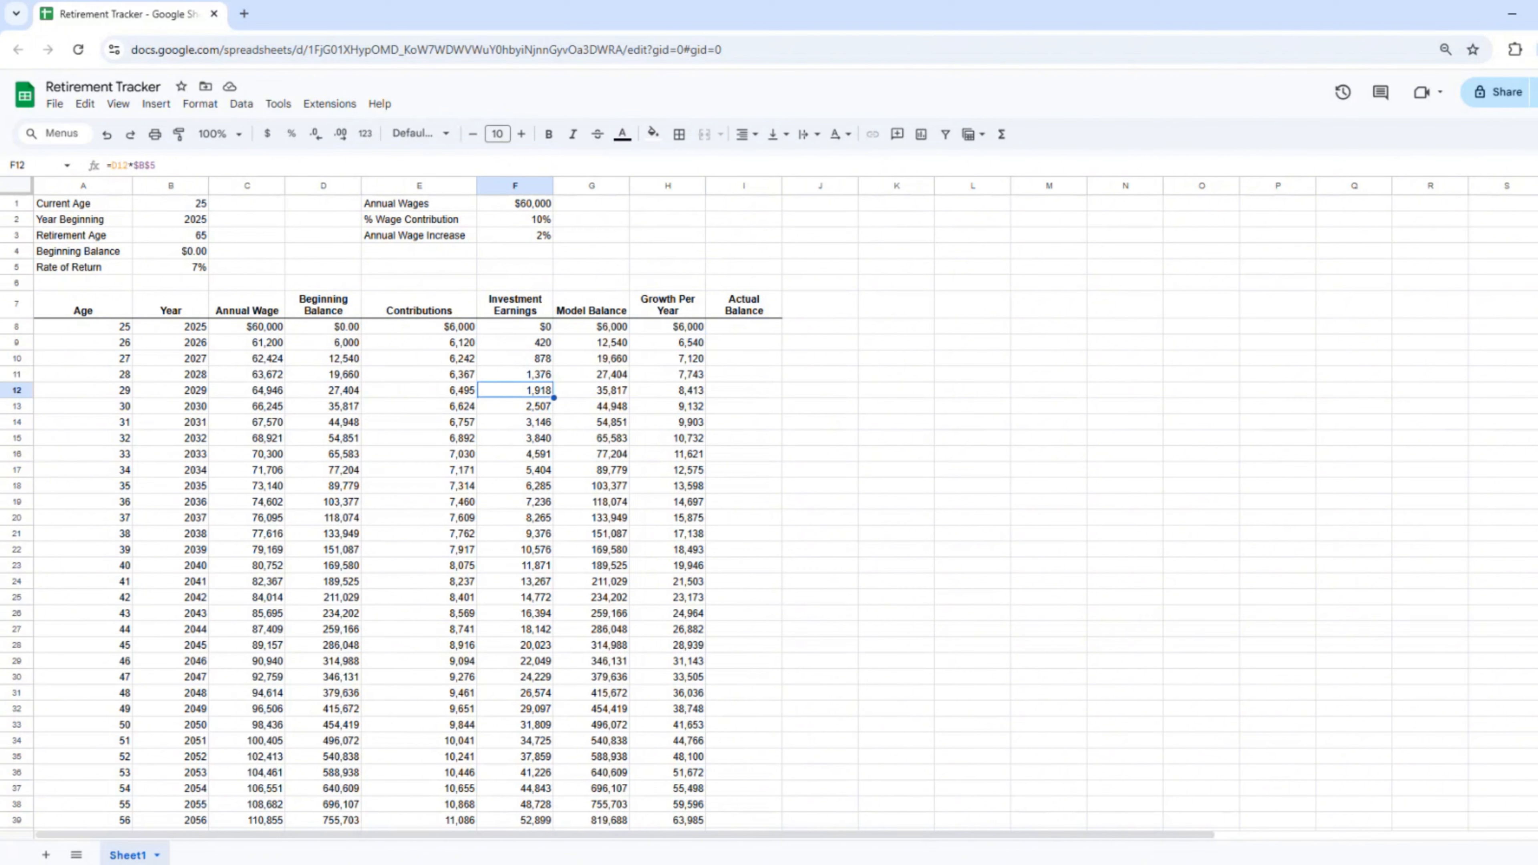
left_click_drag(477, 186, 469, 187)
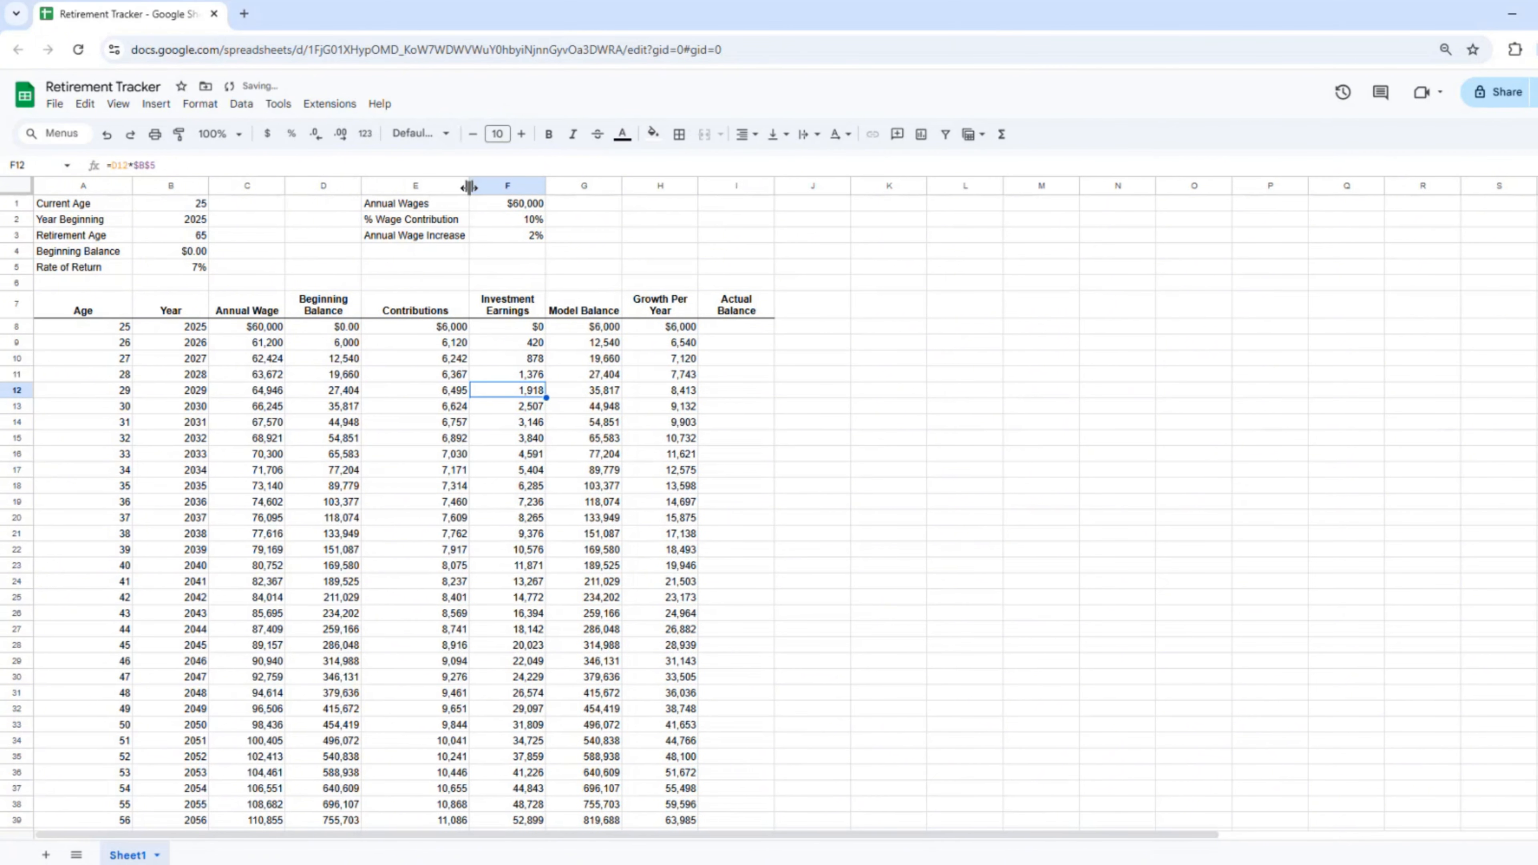
Step: Duplicate Sheet1 and name the copy 'Actual'
left_click(157, 855)
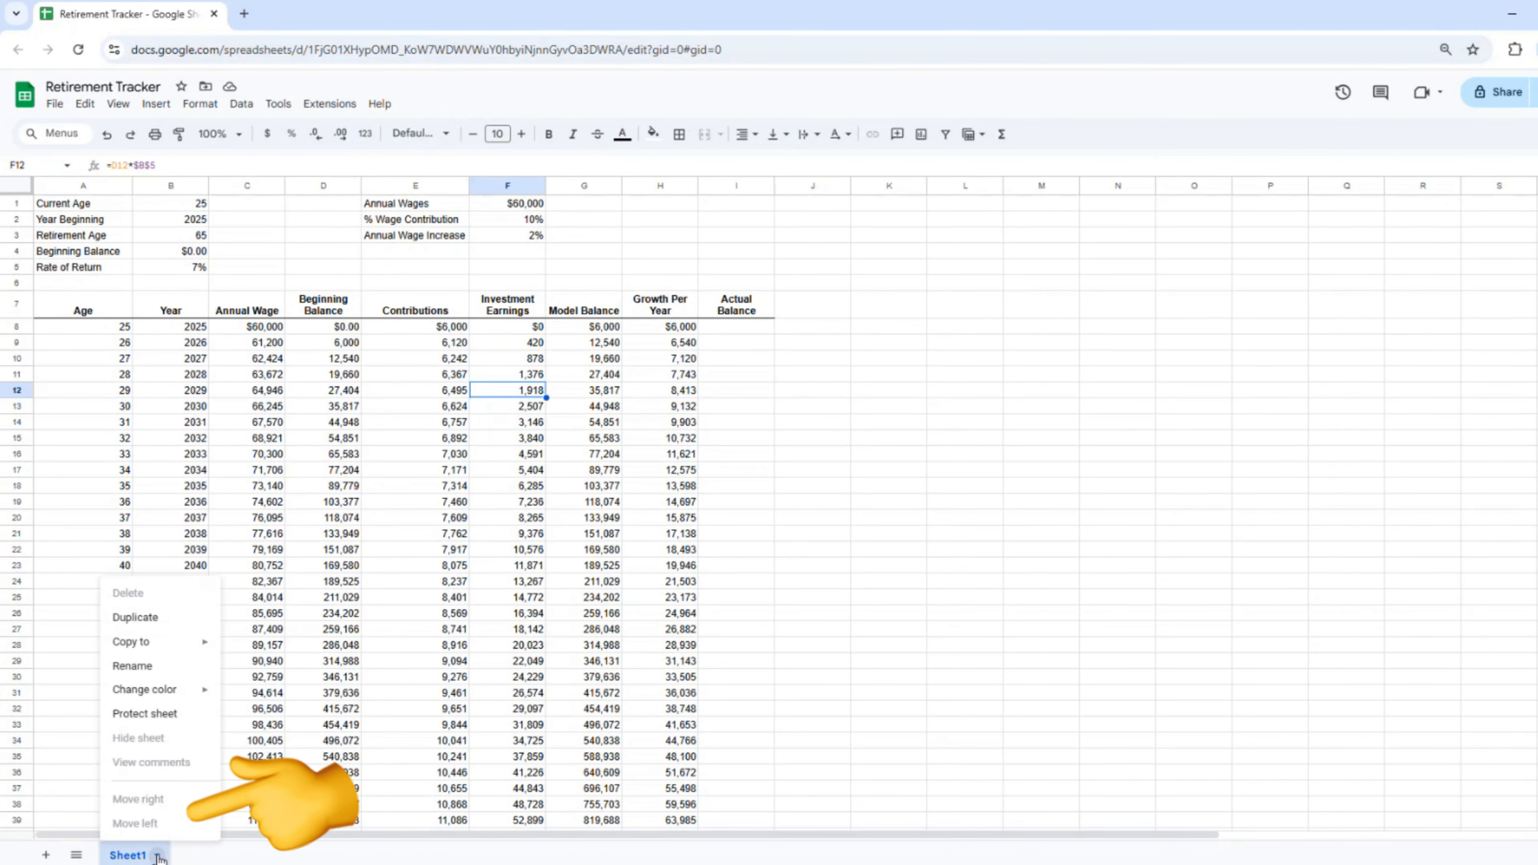
left_click(139, 629)
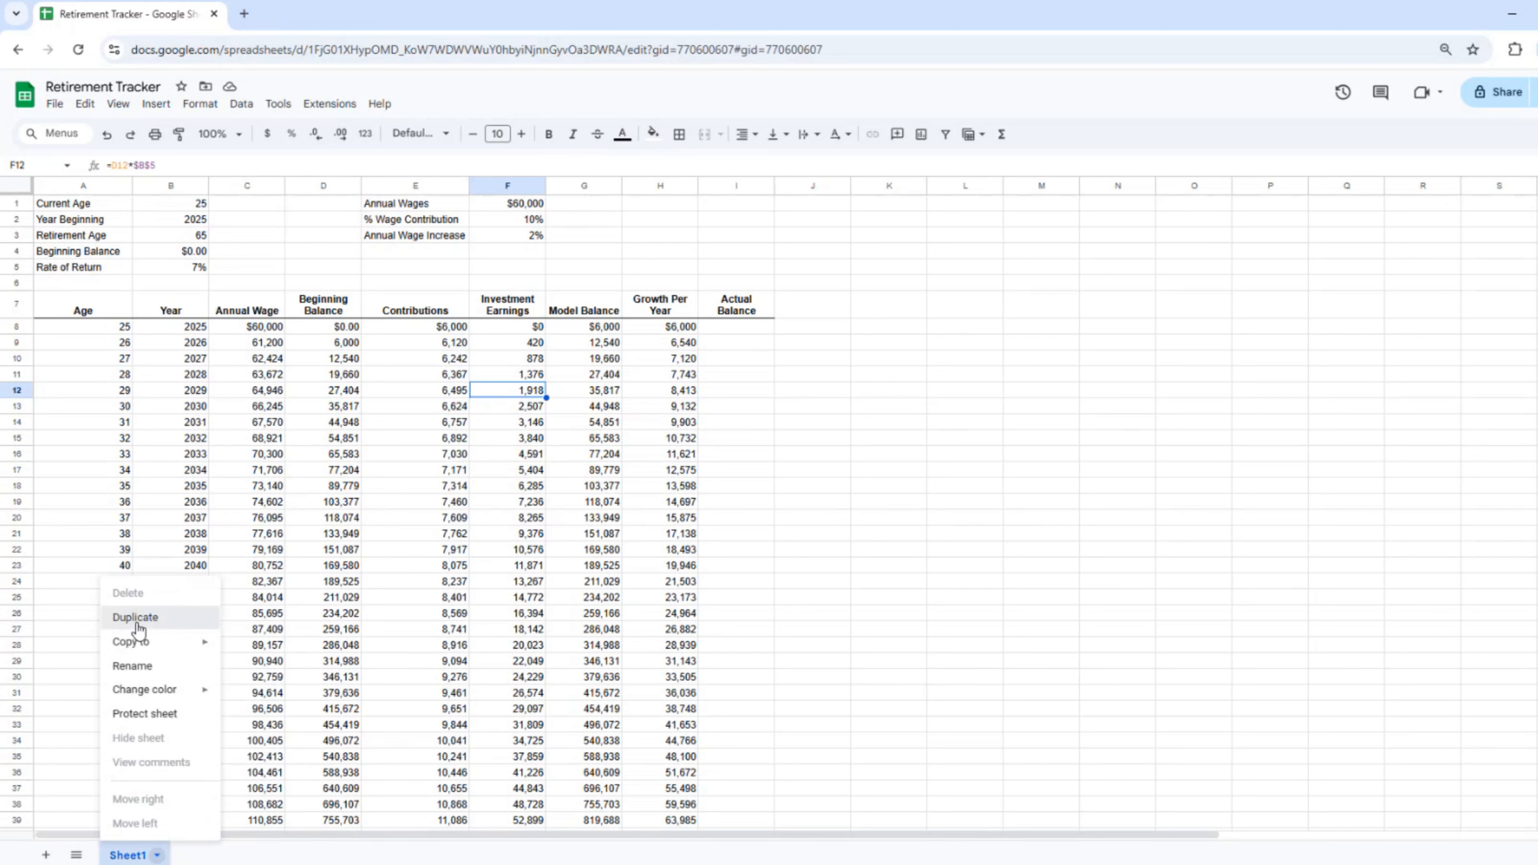
left_click(273, 854)
left_click(204, 666)
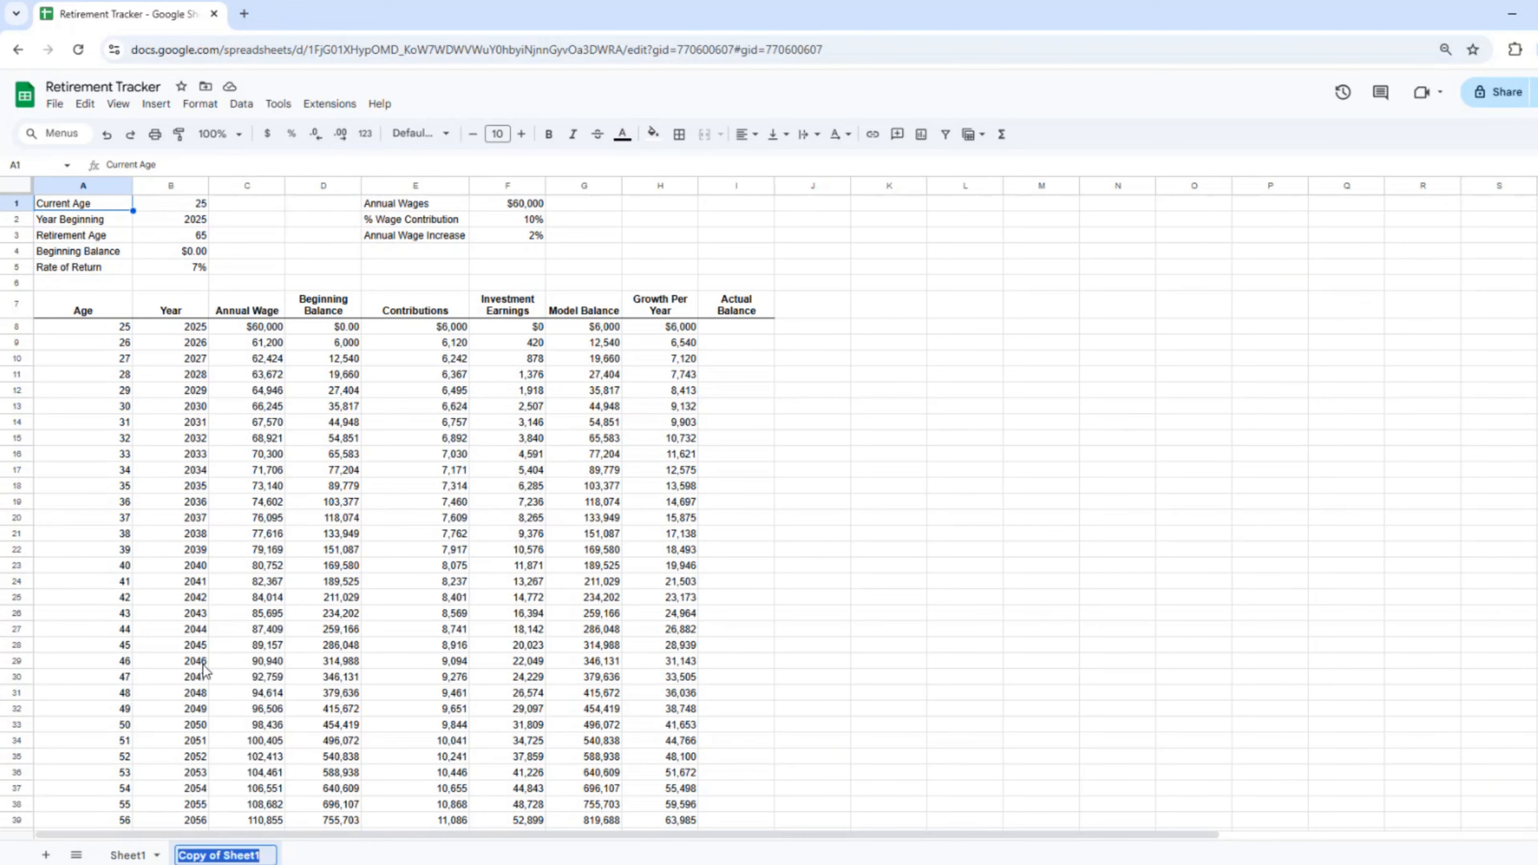
type("Actual")
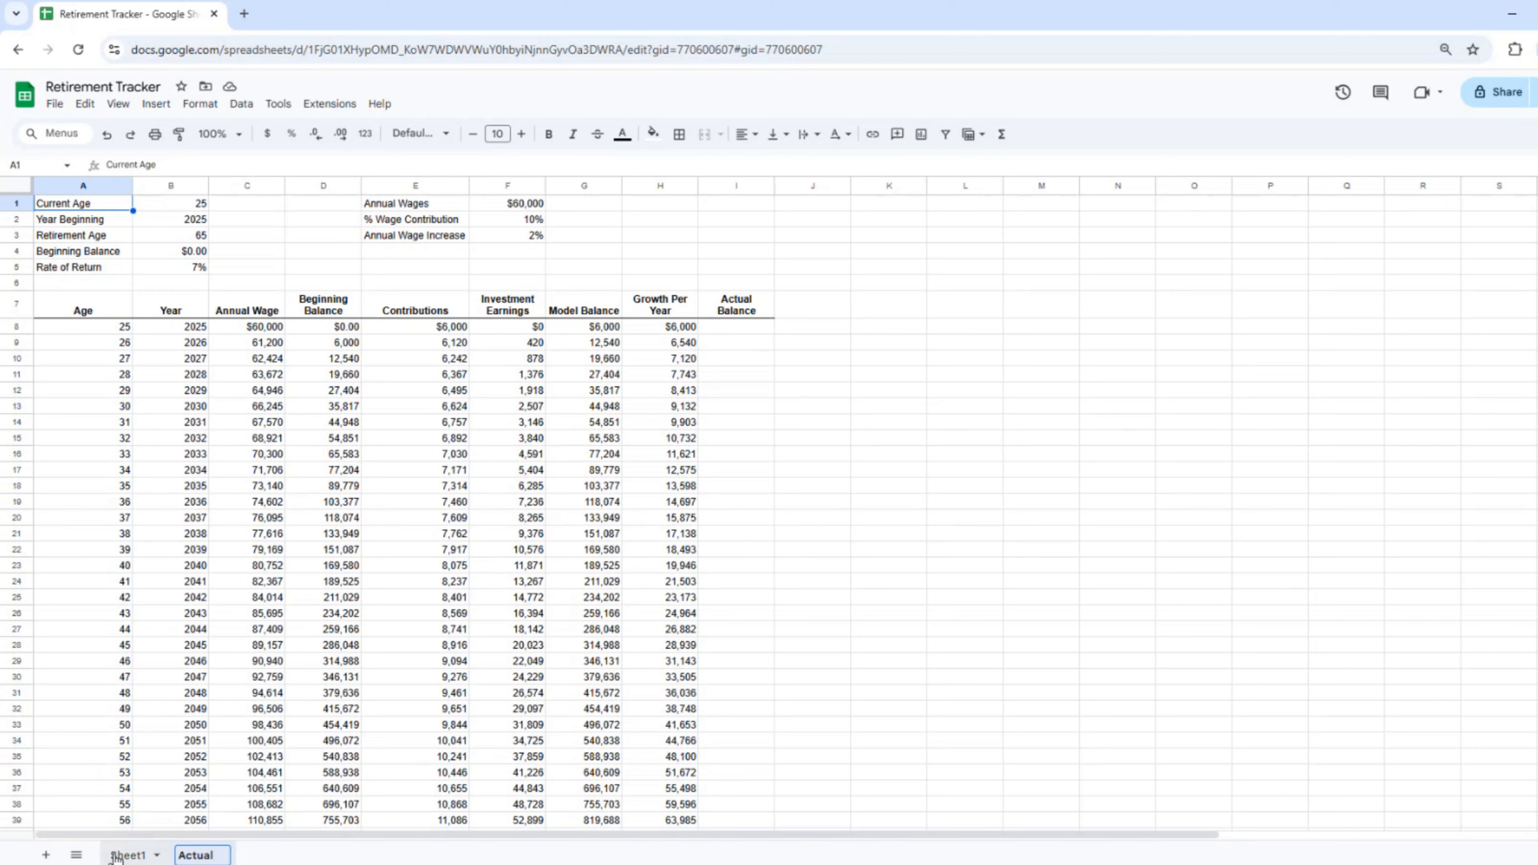
Step: Rename Sheet1 to 'Model'
left_click(136, 855)
left_click(159, 855)
left_click(140, 667)
type("Model")
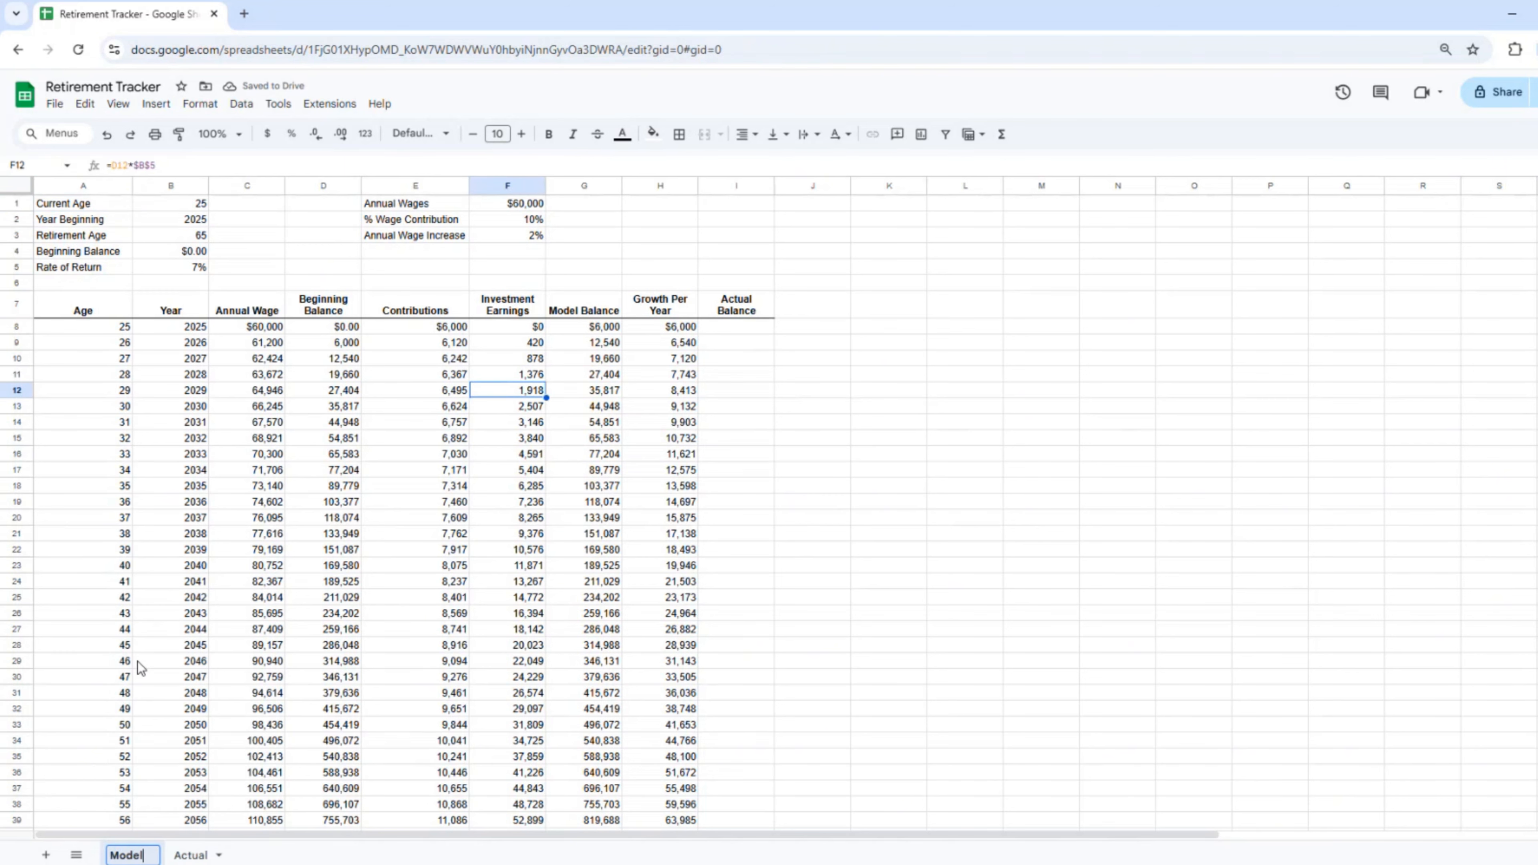
key("Return")
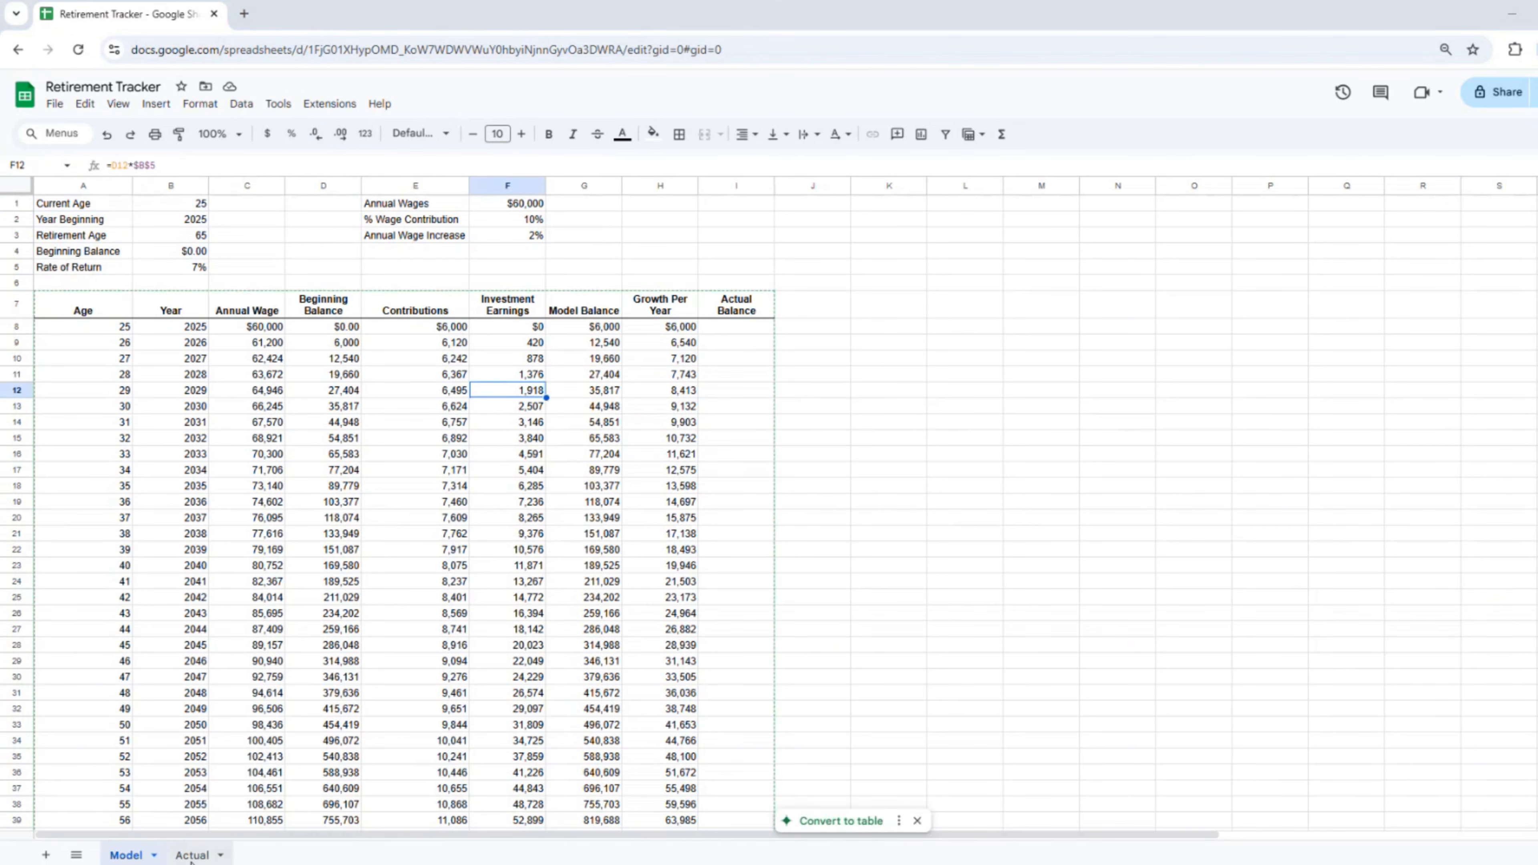
Step: Clear the Actual Balance header in I7 on the Actual sheet
left_click(190, 855)
left_click(736, 304)
key("Delete")
Step: Retitle the G7 balance header on the Actual sheet as 'Ending Balance'
right_click(740, 306)
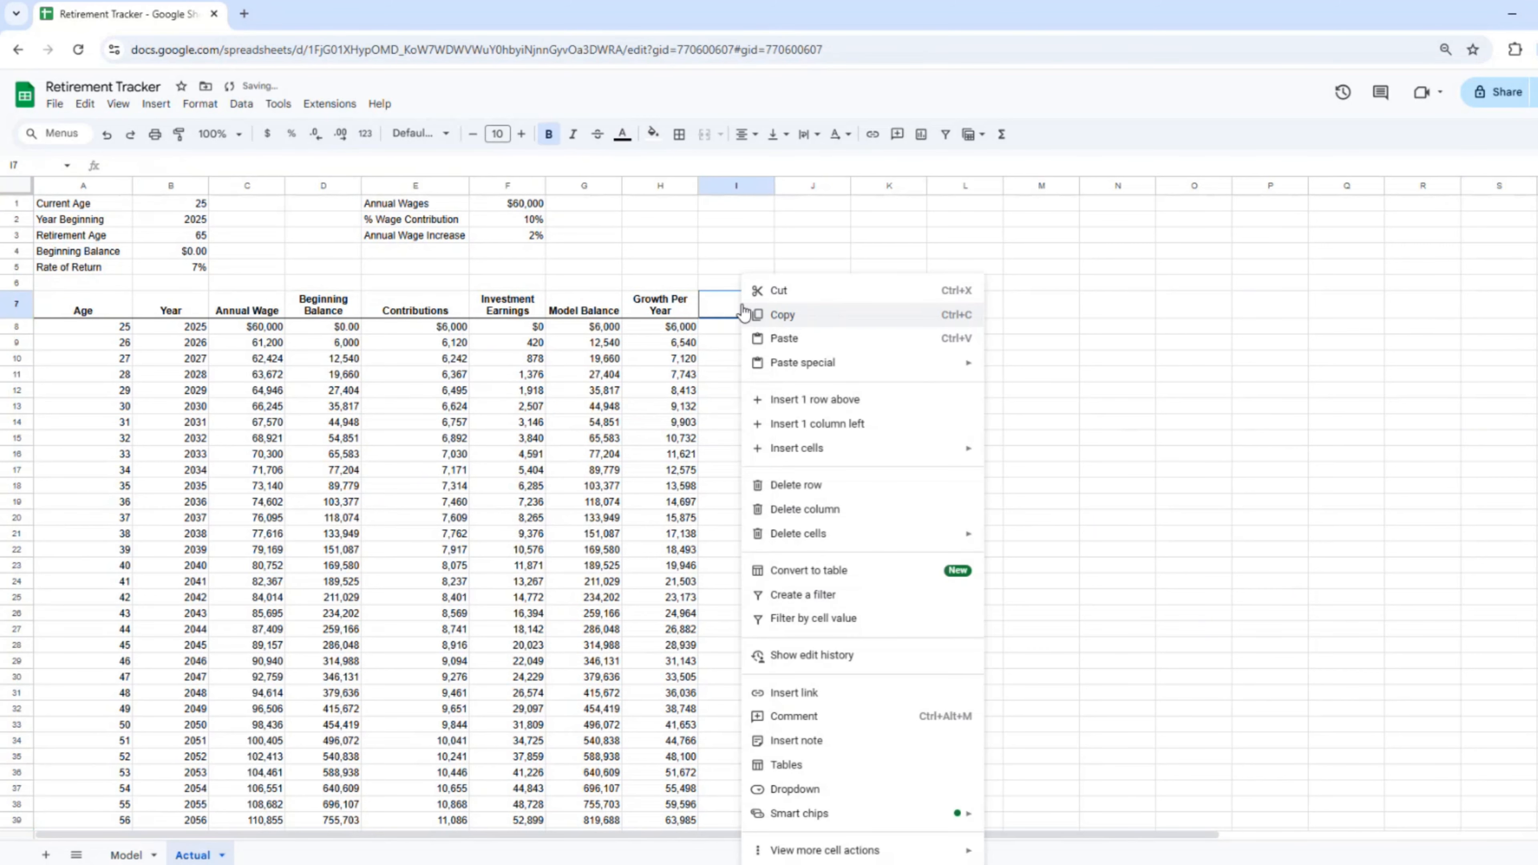
left_click(679, 134)
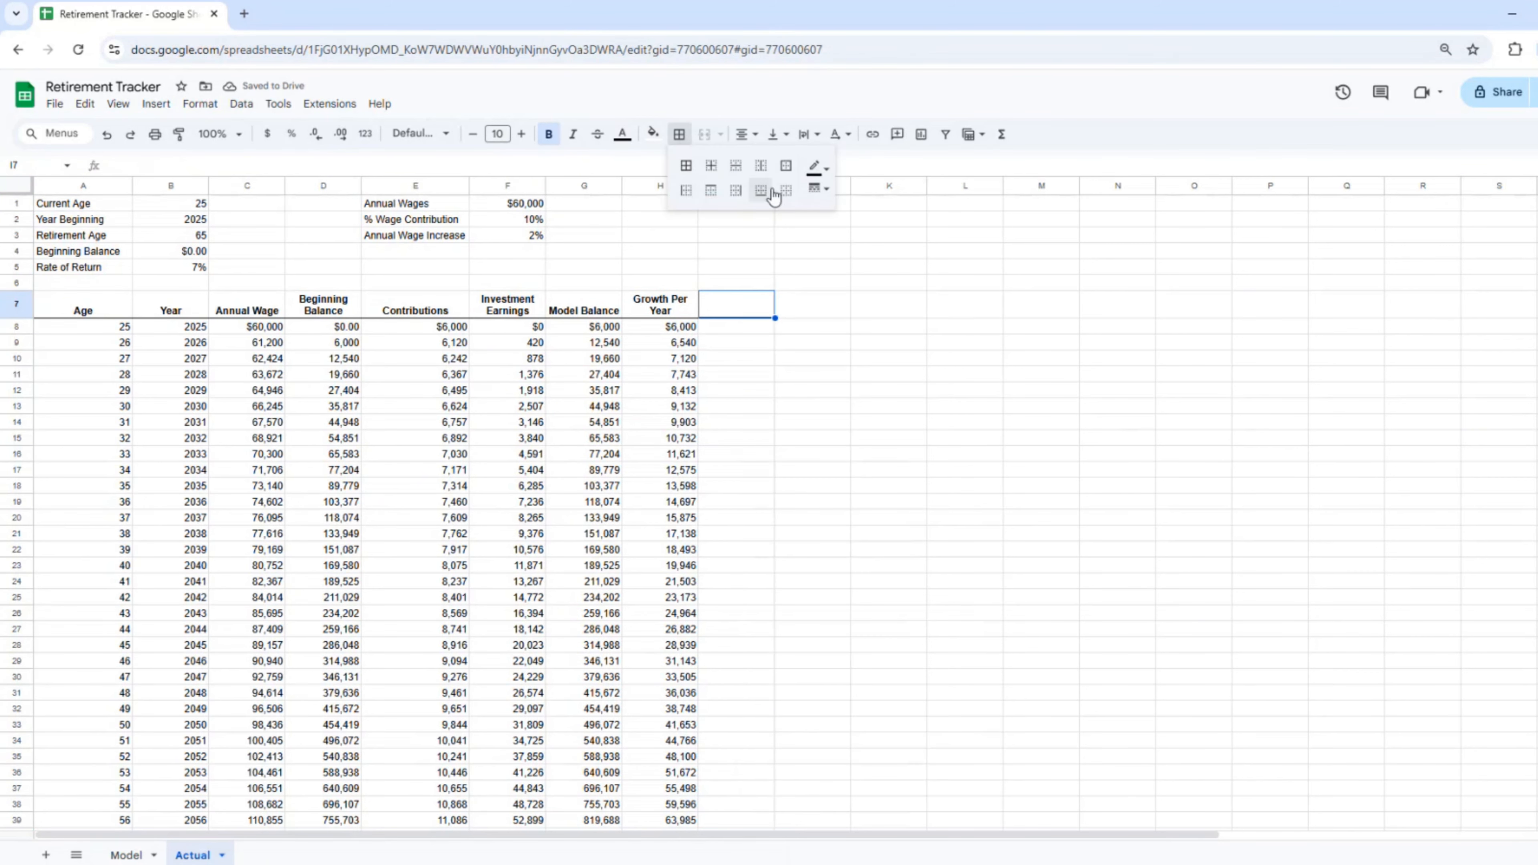
left_click(634, 418)
left_click(562, 302)
type("Ending Balance")
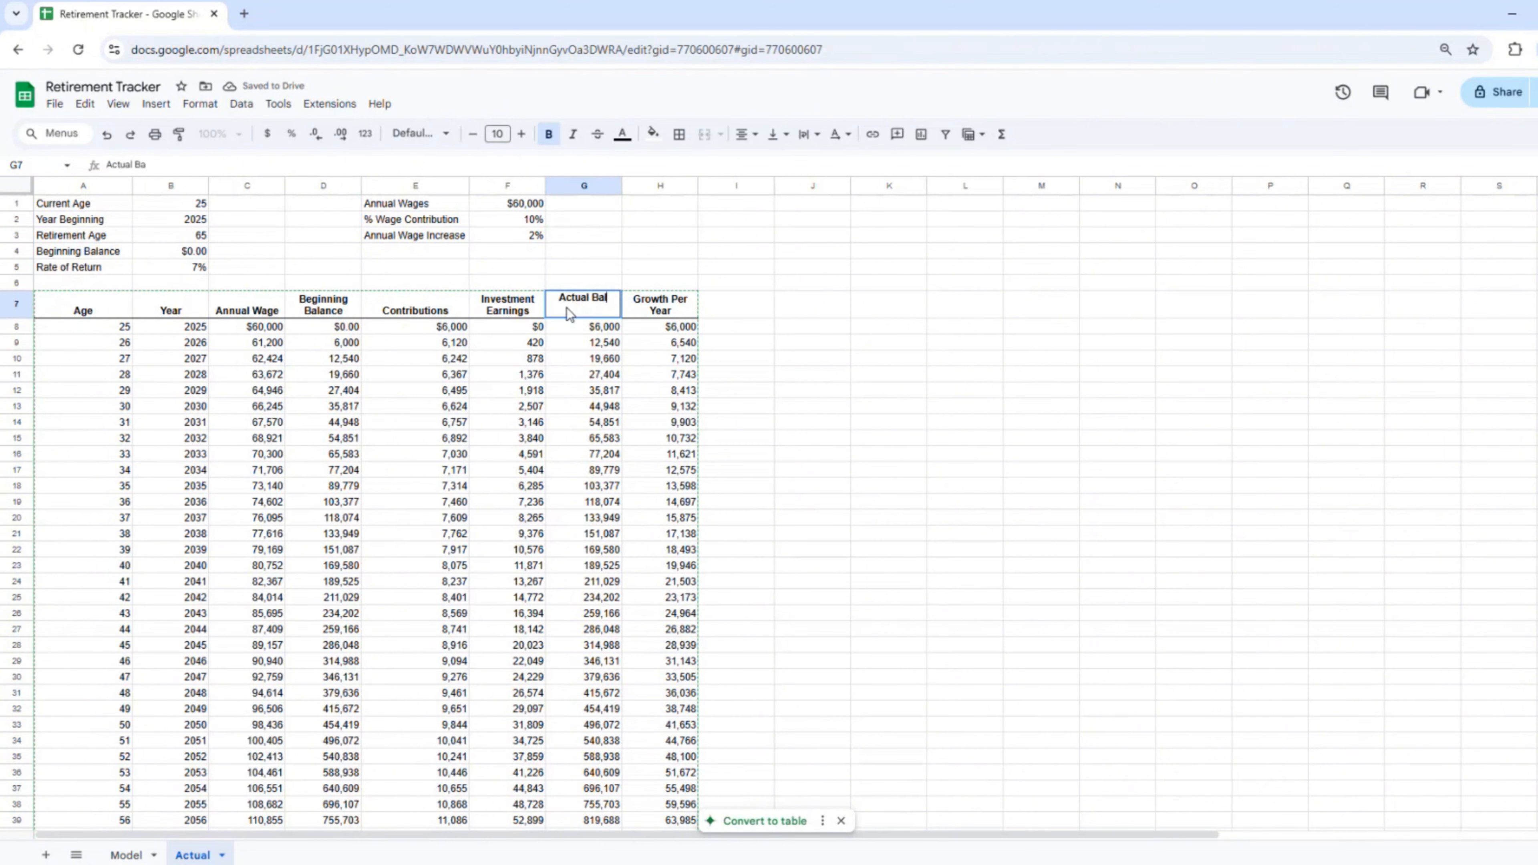
Step: Set the B5 rate of return to 6%, check the age-65 Ending Balance, then view Model
left_click(189, 278)
type("6%")
key("Return")
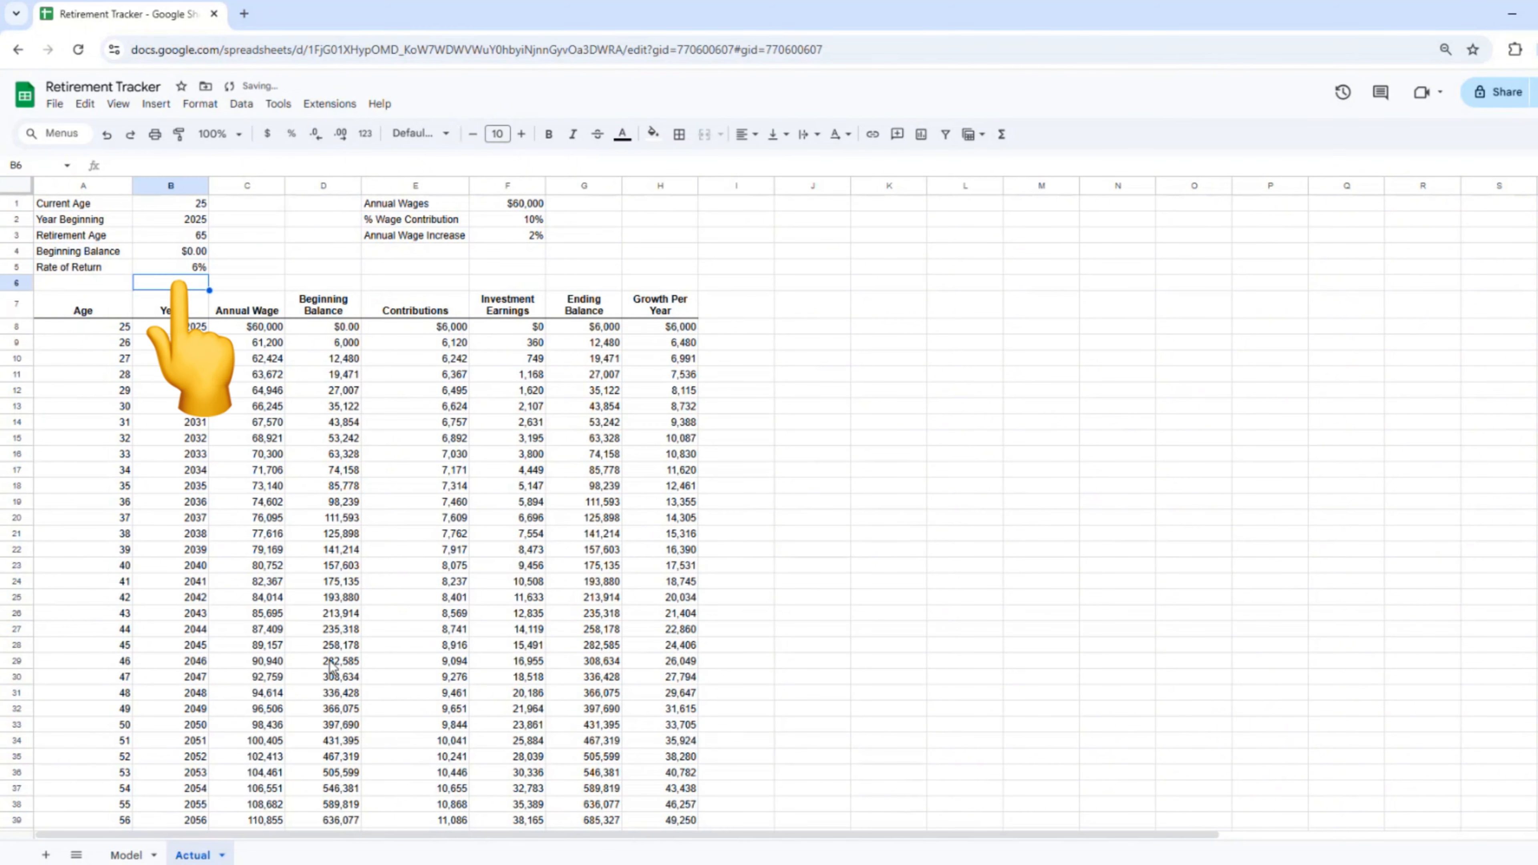
scroll(332, 667, "down", 5)
left_click(585, 631)
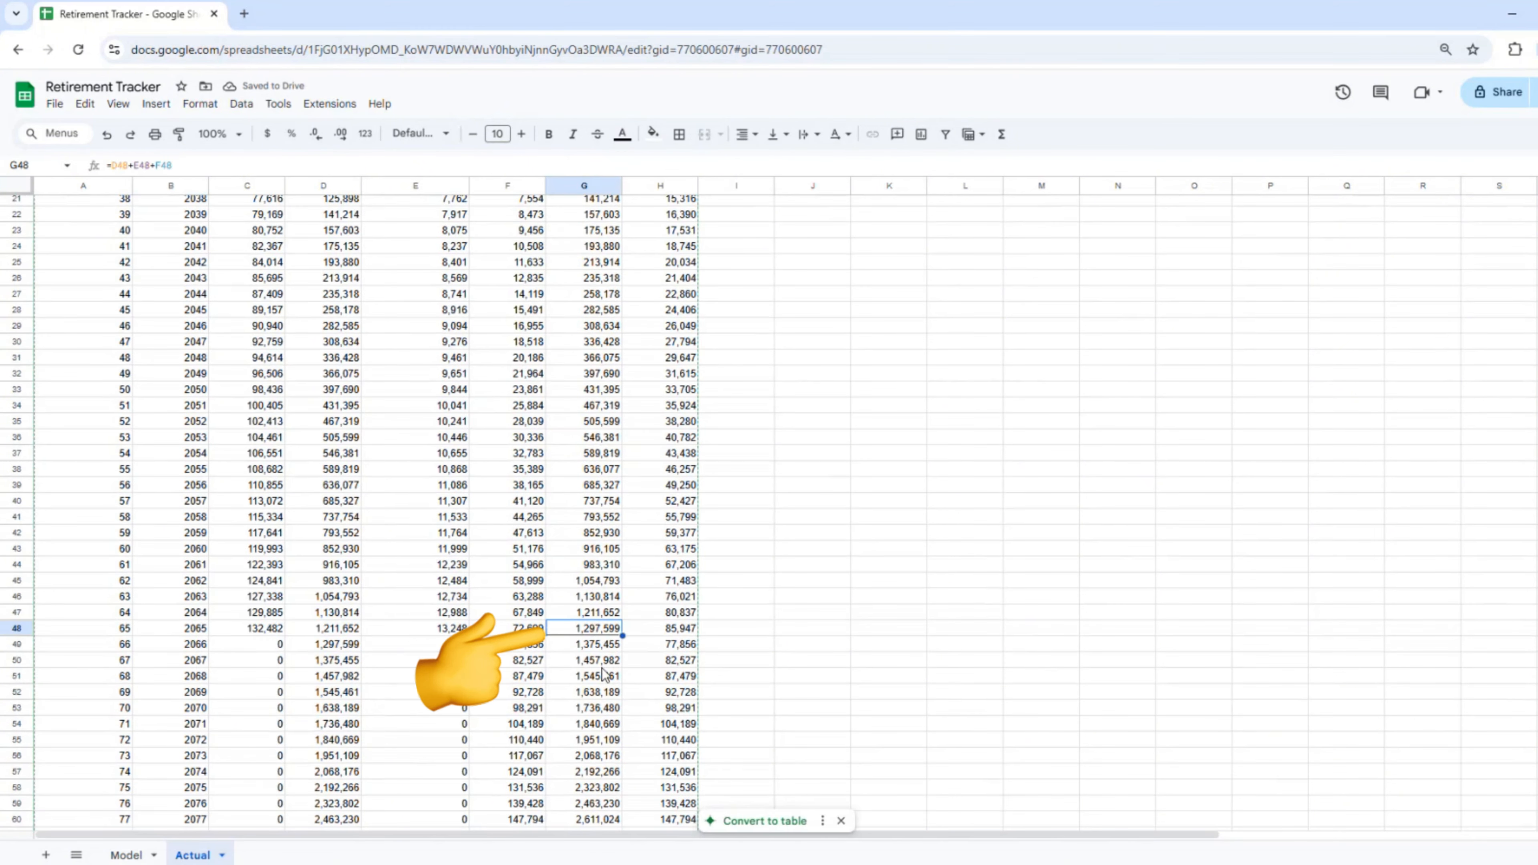
left_click(130, 855)
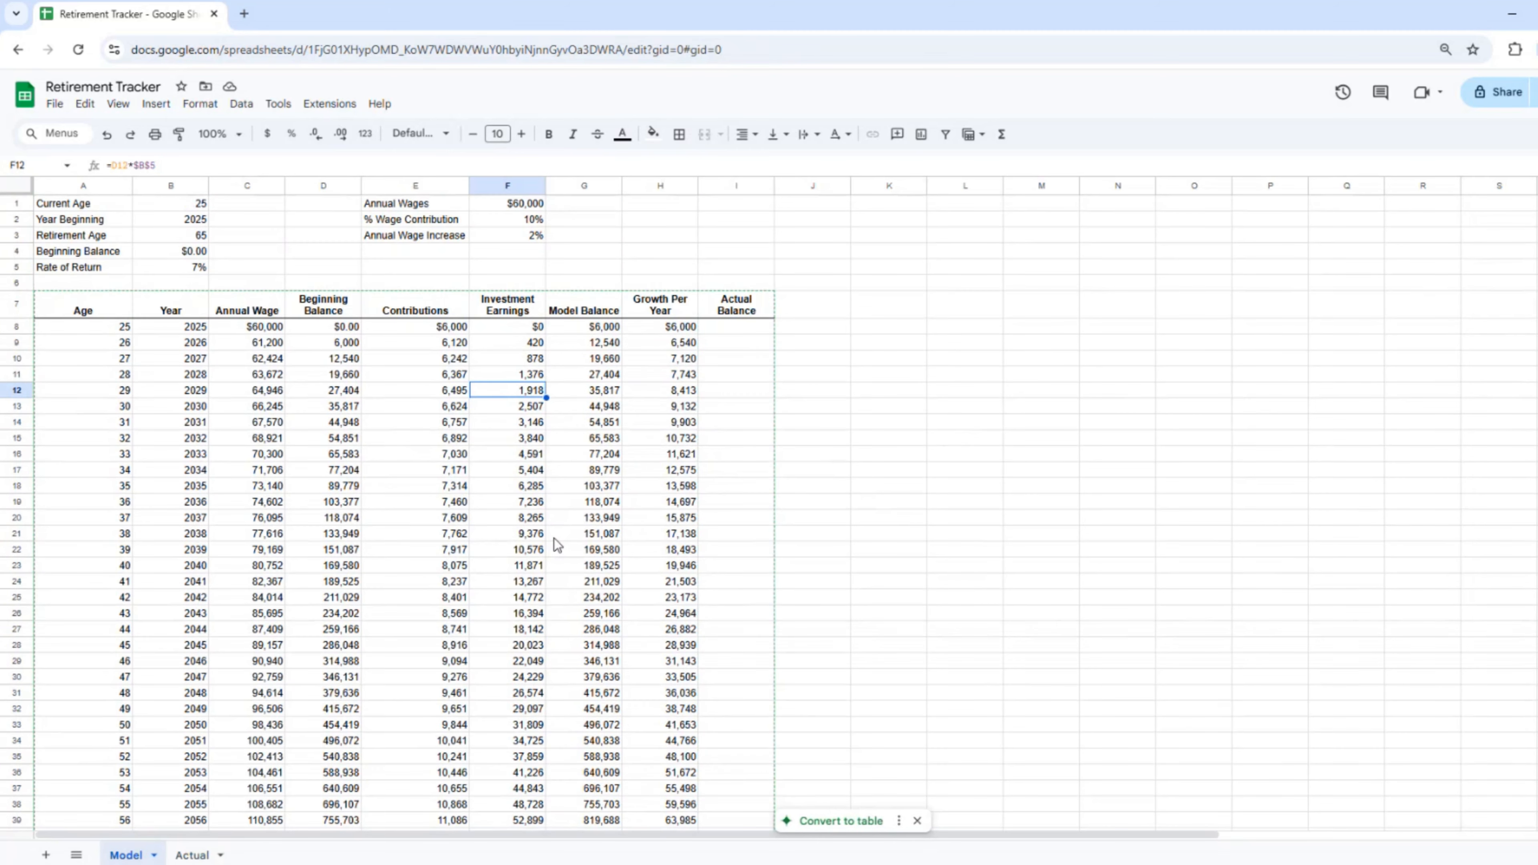
scroll(561, 547, "down", 6)
left_click(587, 545)
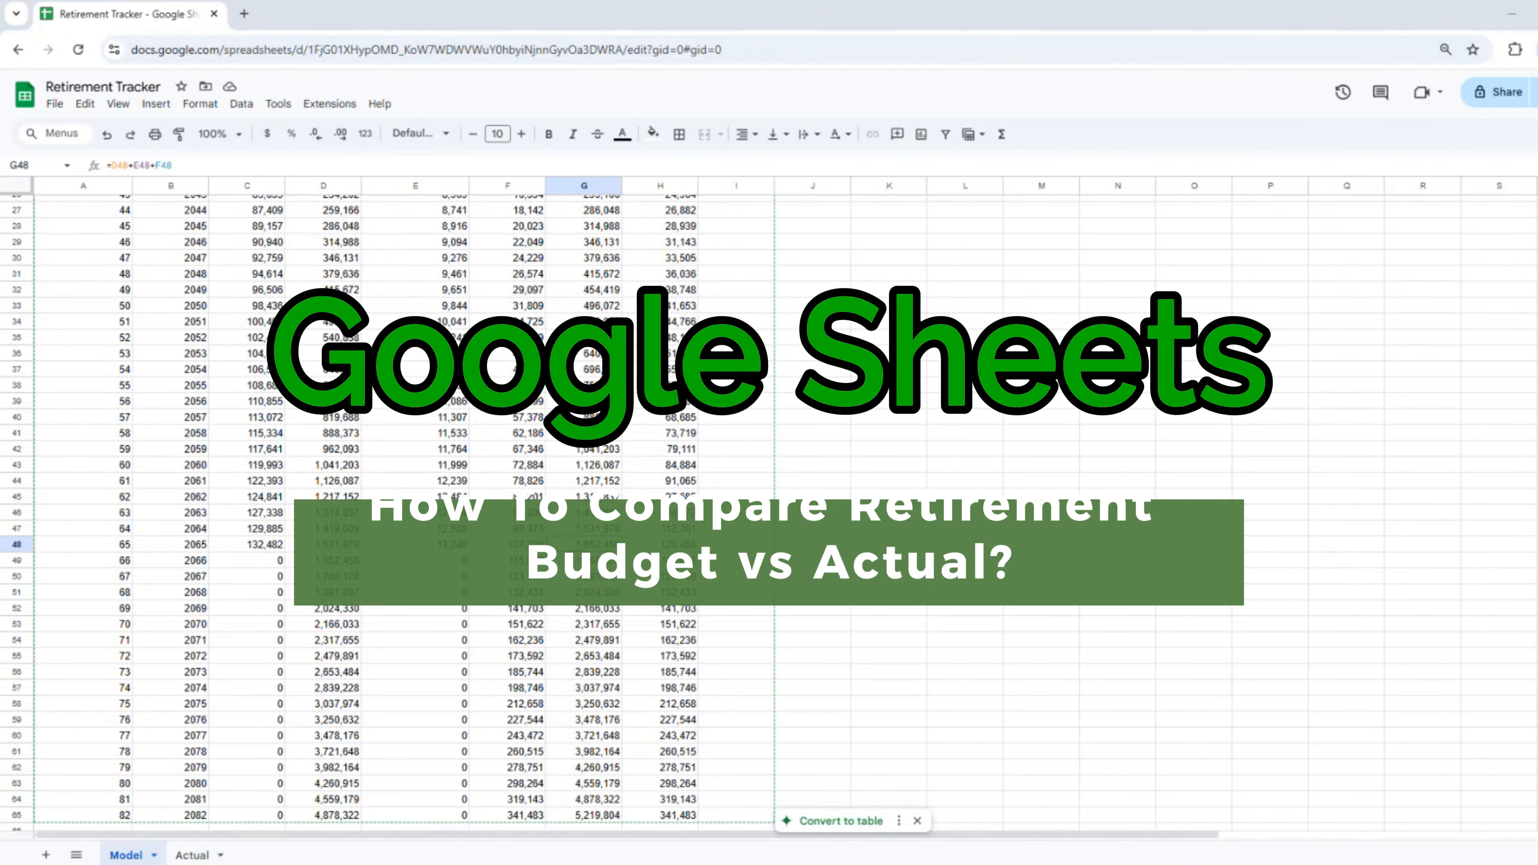
left_click(737, 304)
scroll(737, 307, "up", 7)
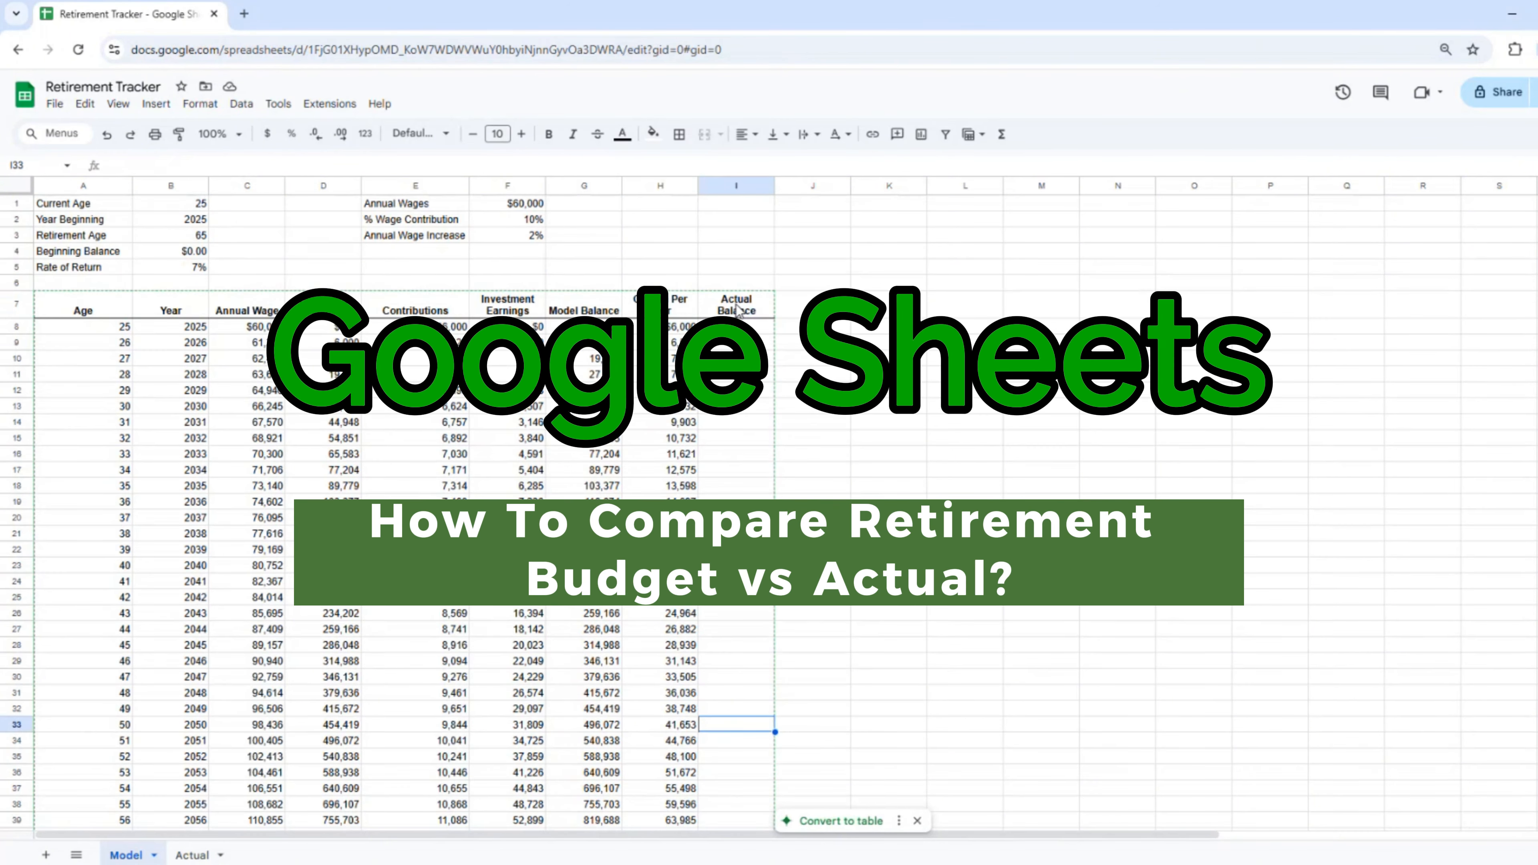
left_click(737, 327)
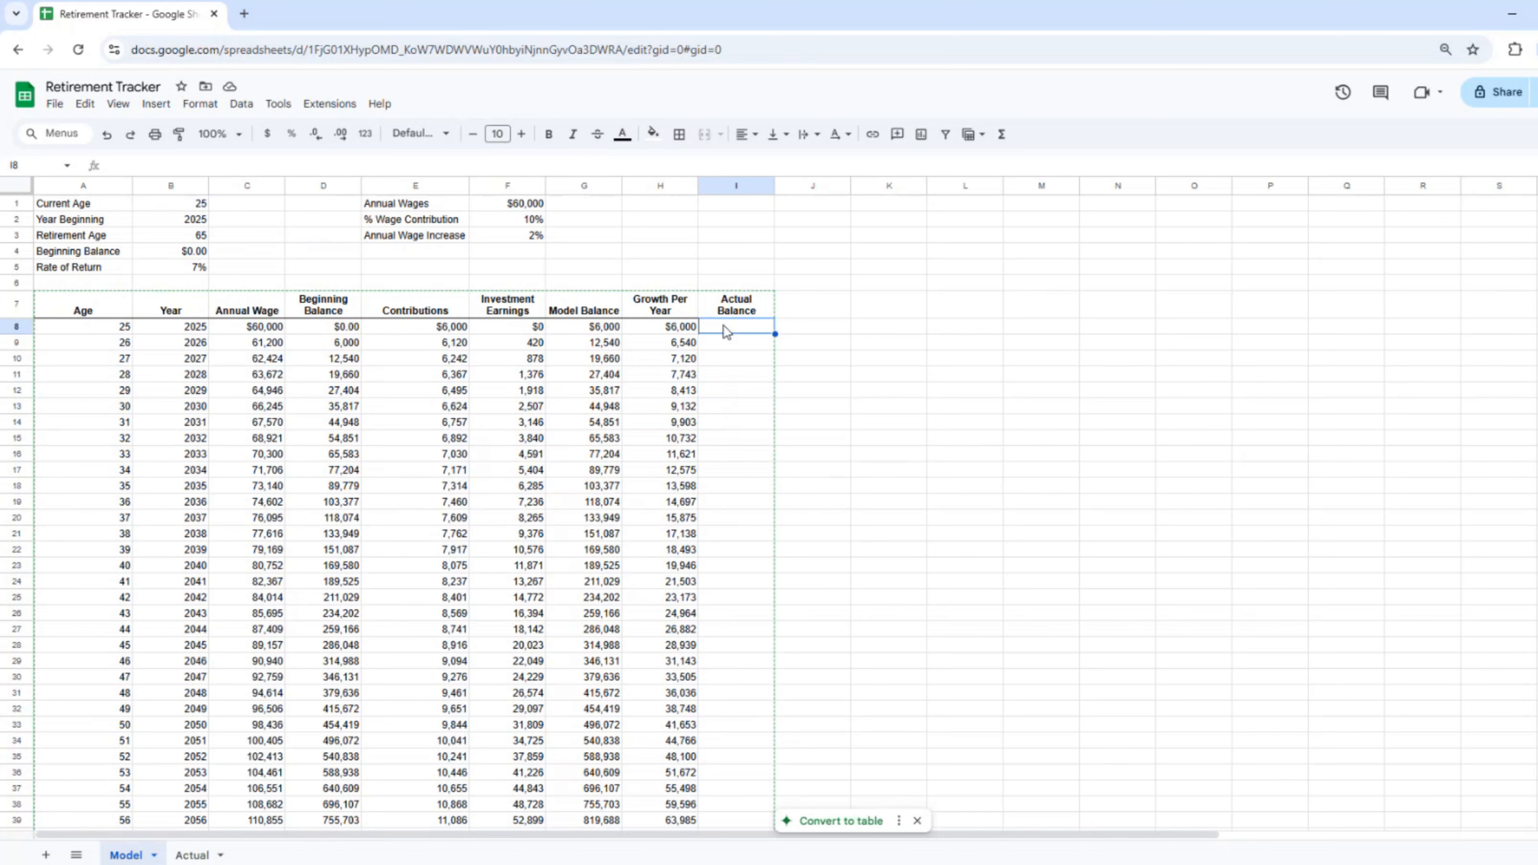
Step: Enter =Actual!G8 in Model's I8 to link the Actual sheet's Ending Balance
type("=")
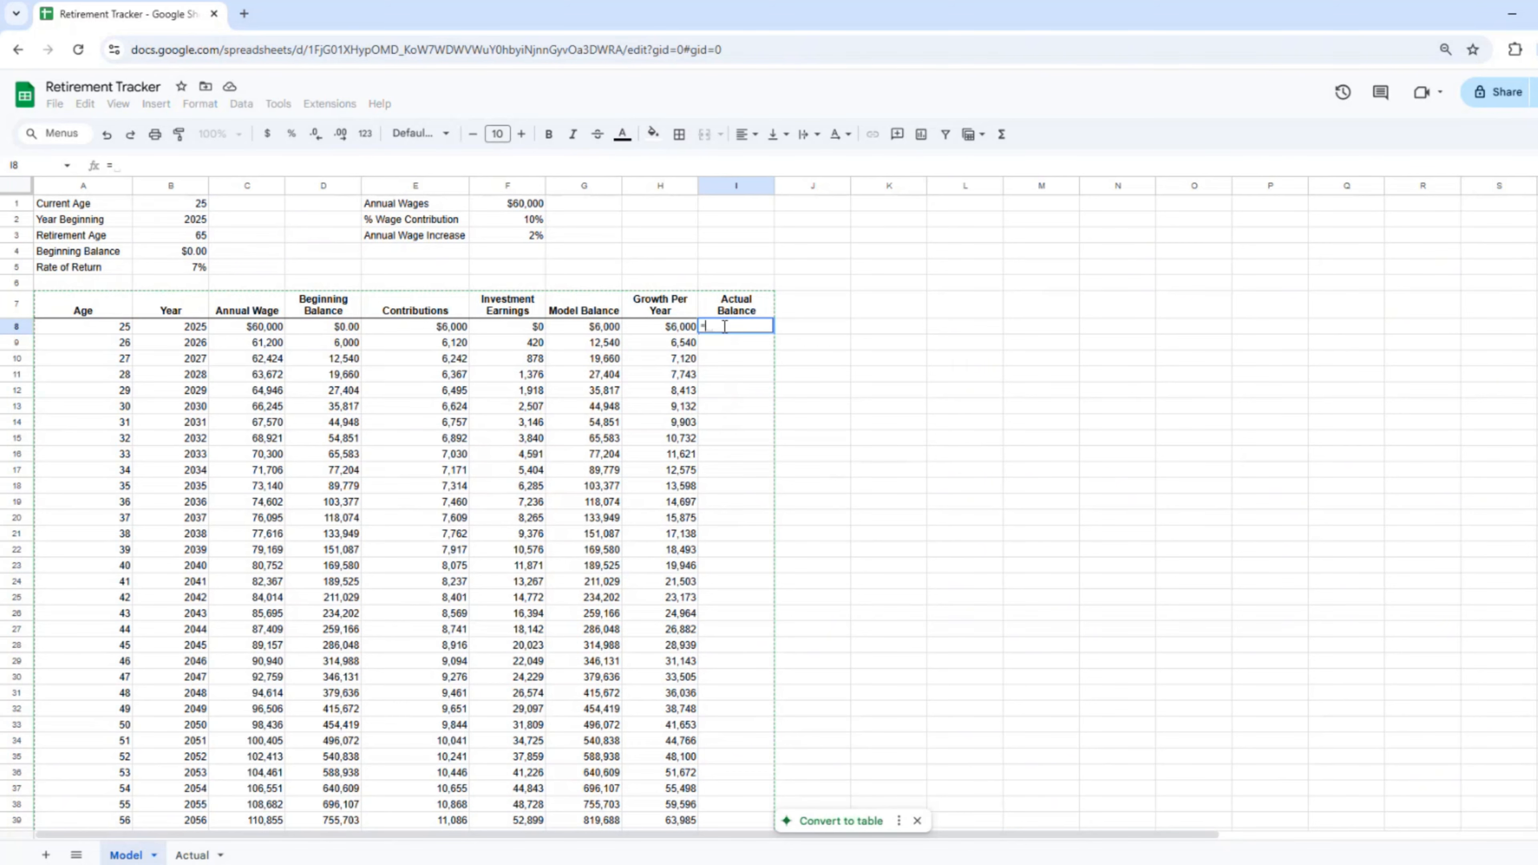
left_click(192, 855)
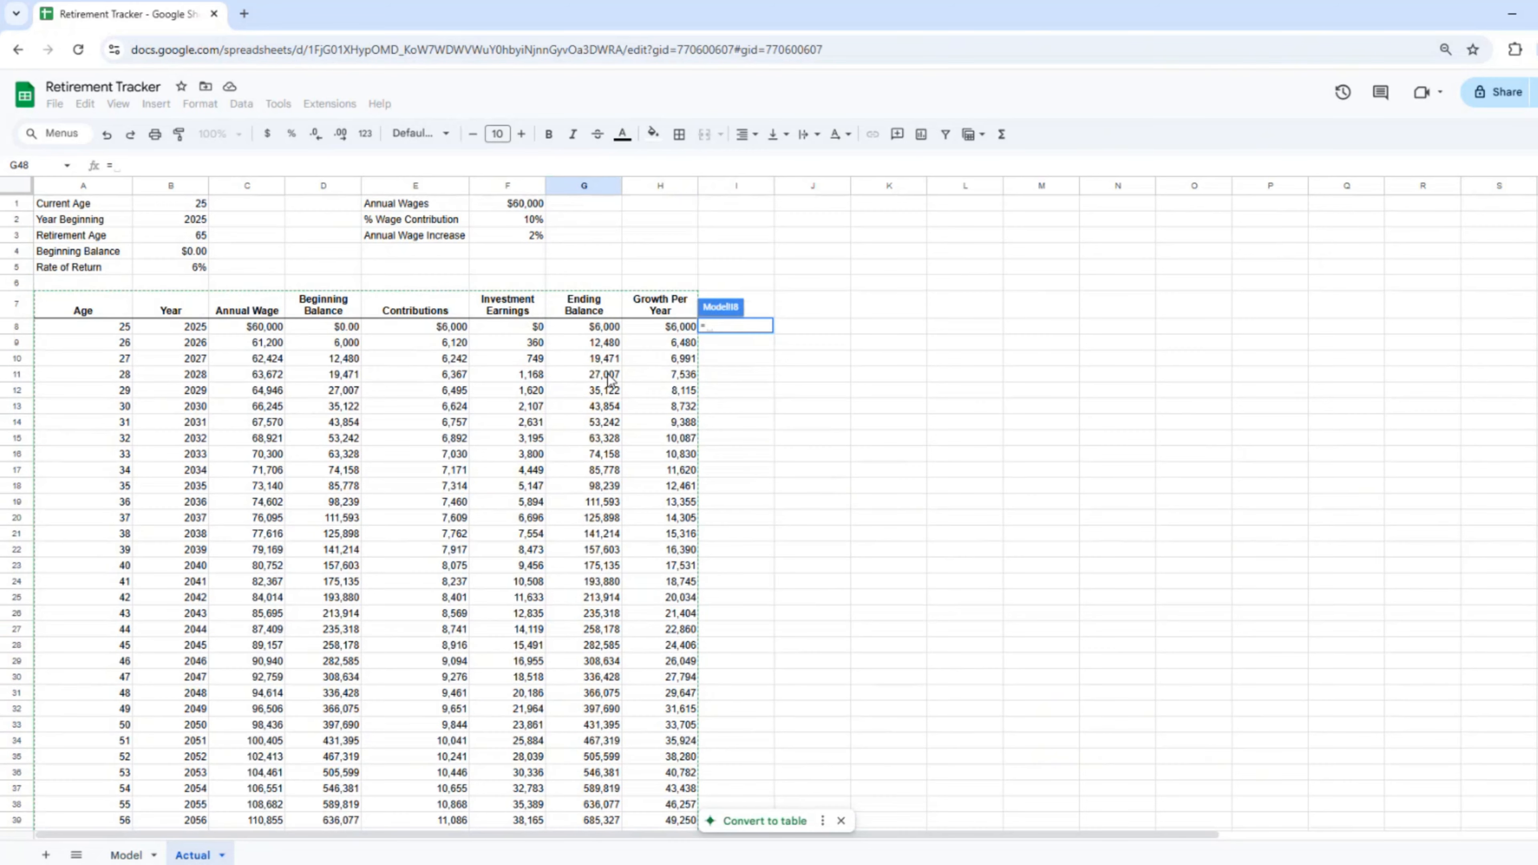
left_click(587, 328)
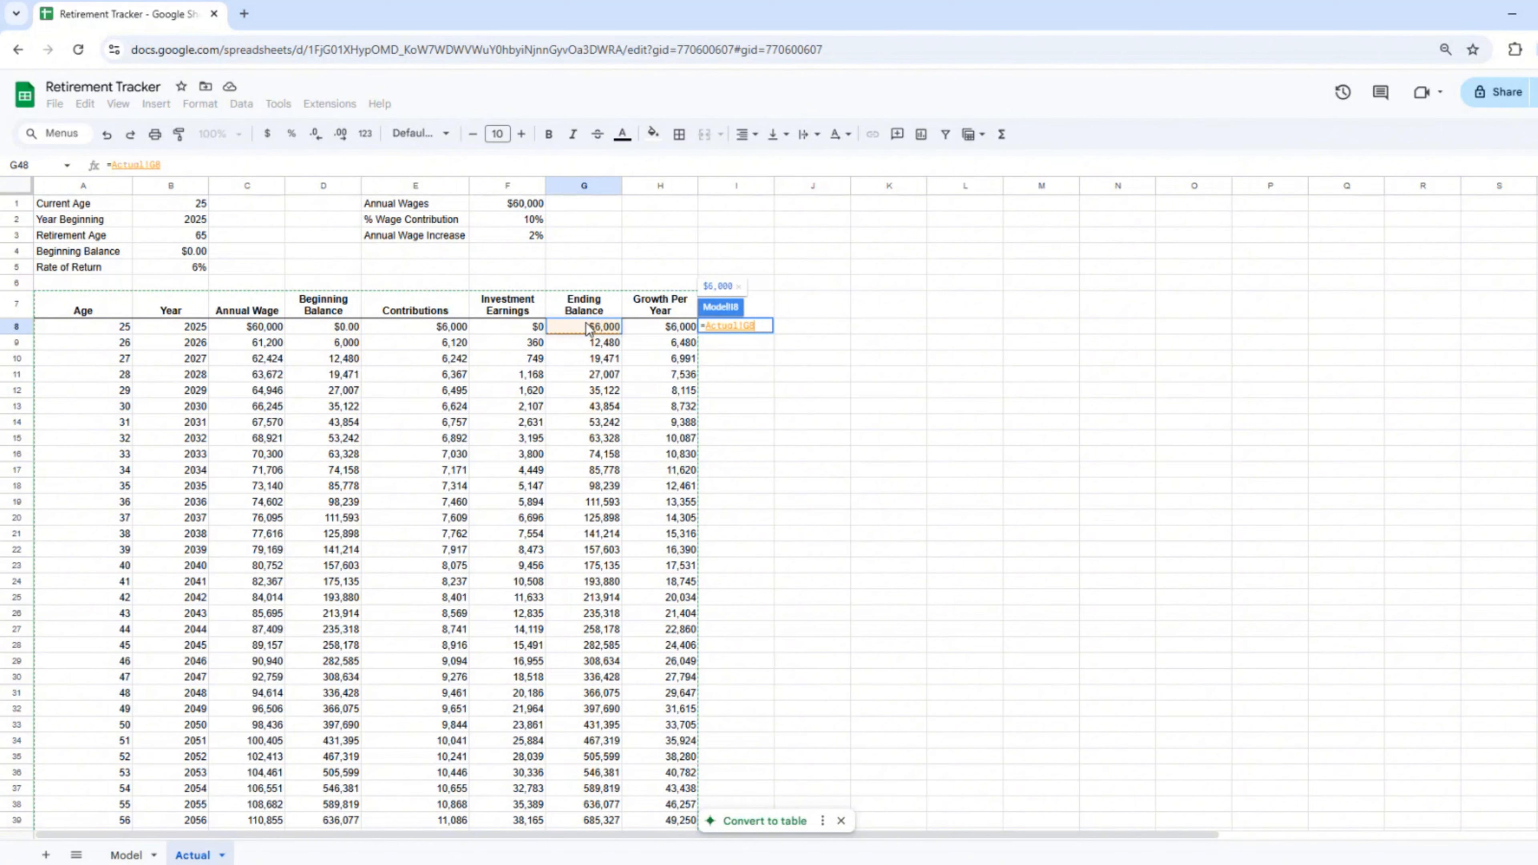
key("Return")
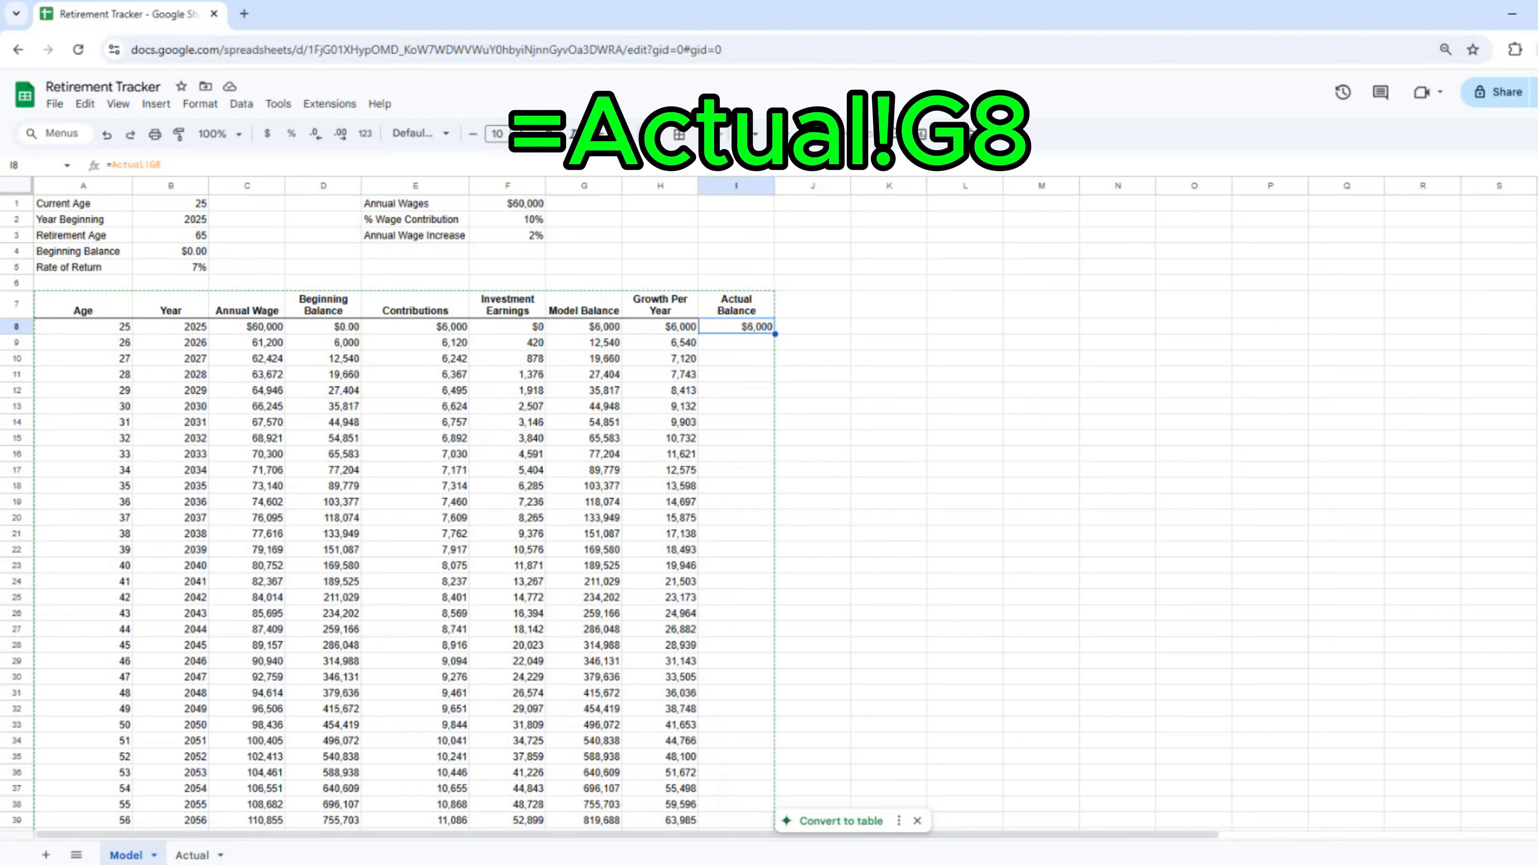
Step: Fill the =Actual!G8 formula down the Actual Balance column to the last row
left_click(741, 331)
key("Down")
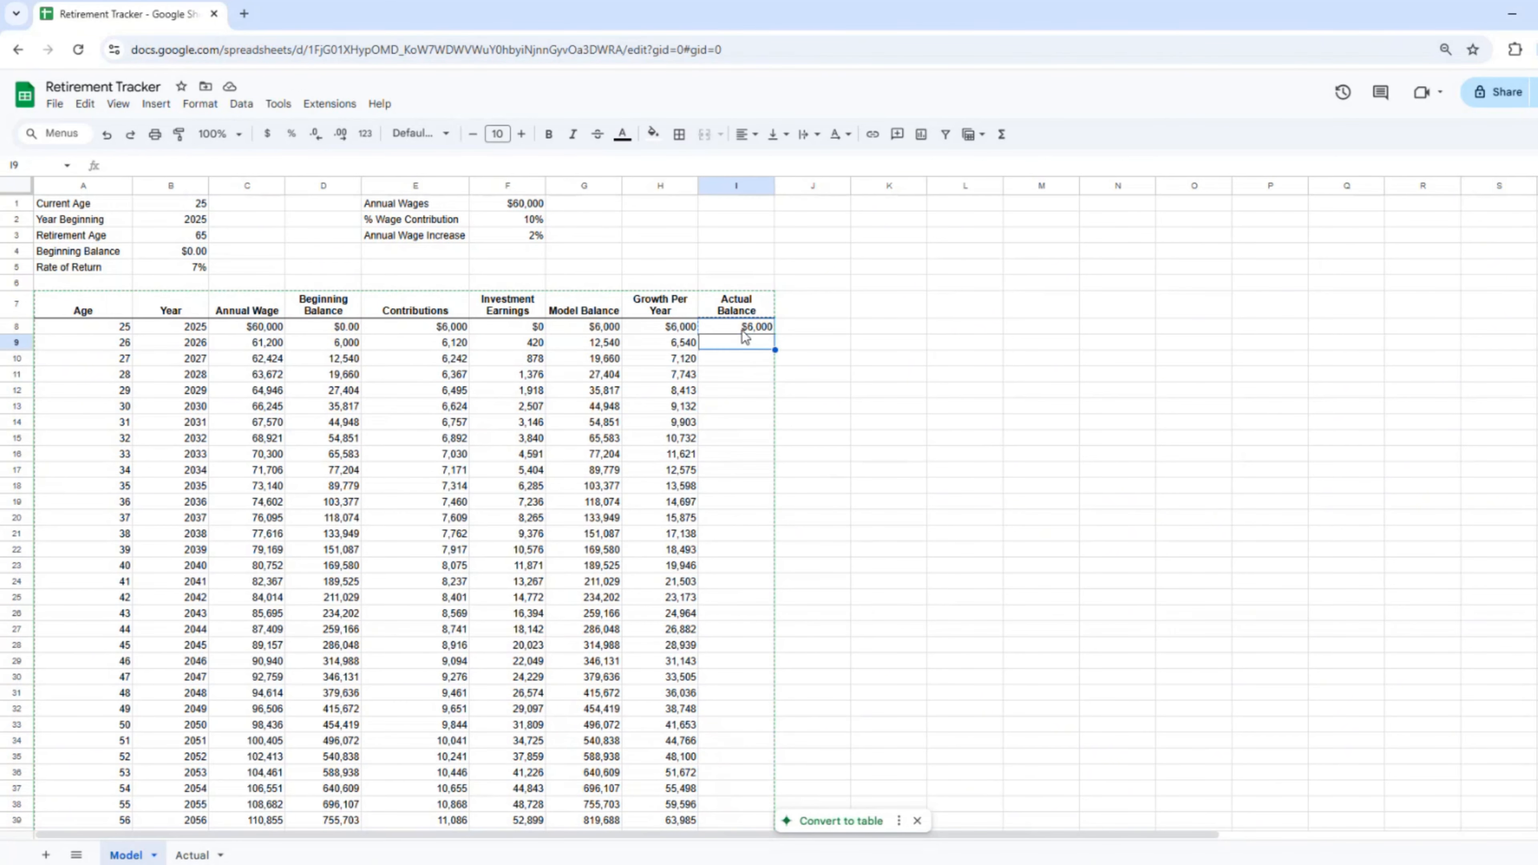
key("shift+Page_Down")
key("shift+Down")
key("shift+Down")
key("shift+Down")
key("shift+Down")
key("shift+Down")
key("shift+Down")
key("shift+Down")
key("shift+Down")
key("shift+Down")
key("shift+Down")
key("shift+Down")
key("shift+Down")
key("shift+Down")
key("shift+Down")
key("shift+Down")
key("shift+Down")
key("shift+Down")
key("ctrl+v")
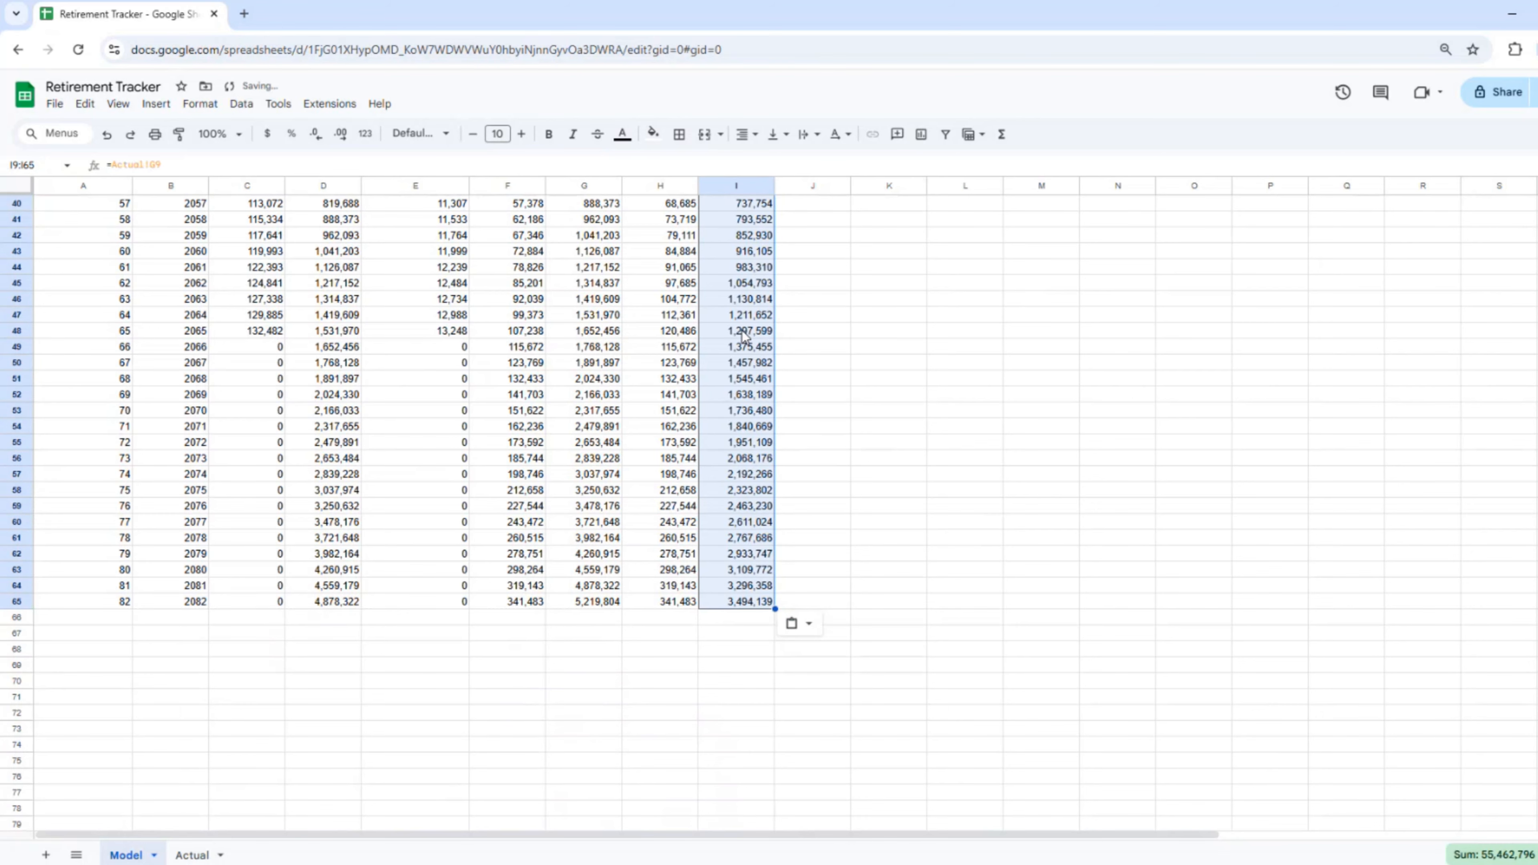
scroll(677, 505, "up", 10)
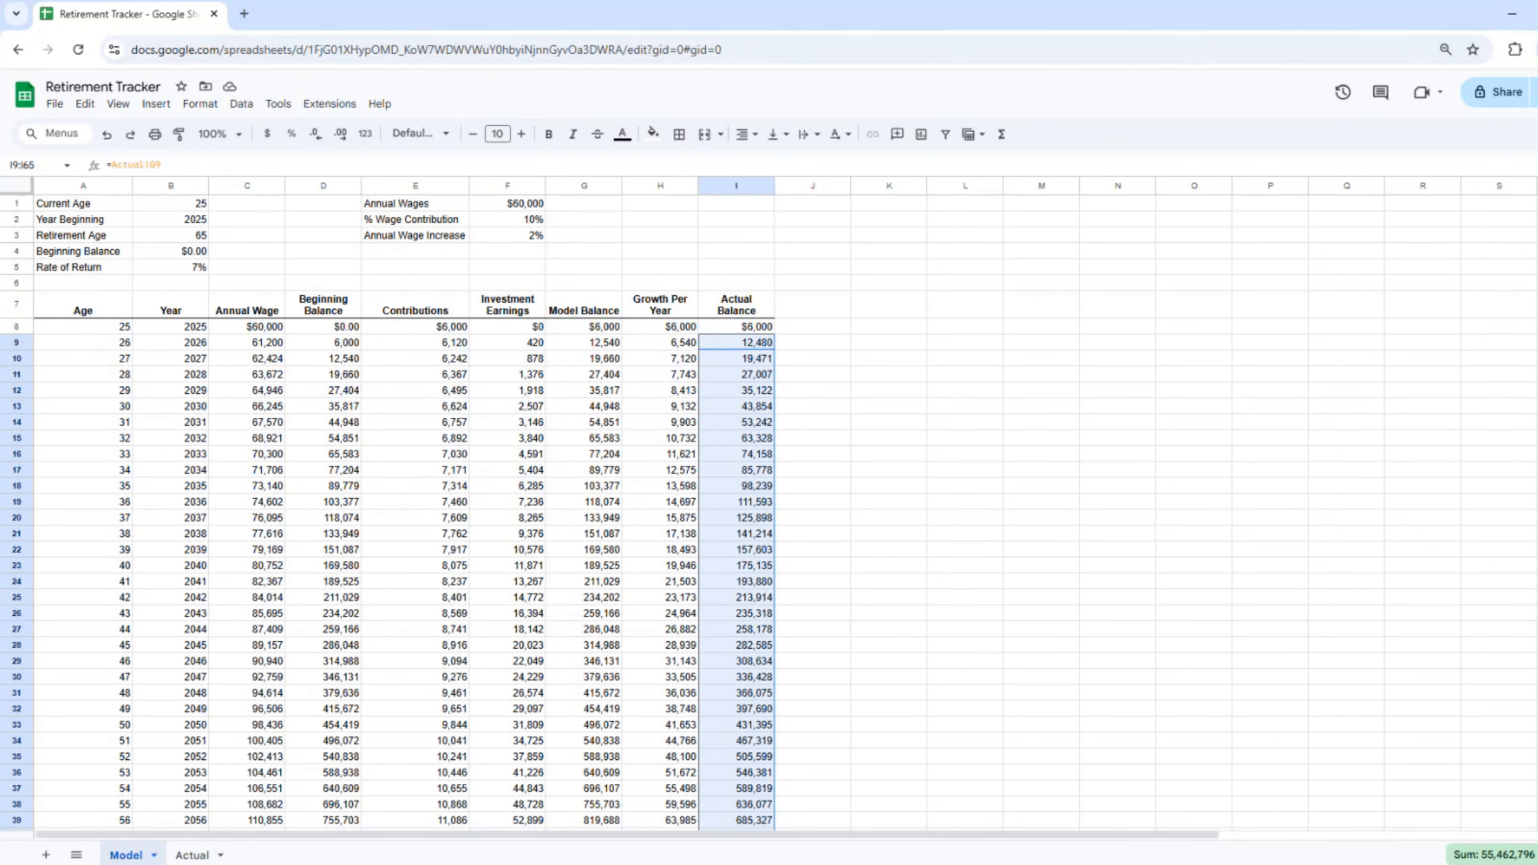
Step: Add a new sheet after Actual and name it 'Graph'
left_click(43, 855)
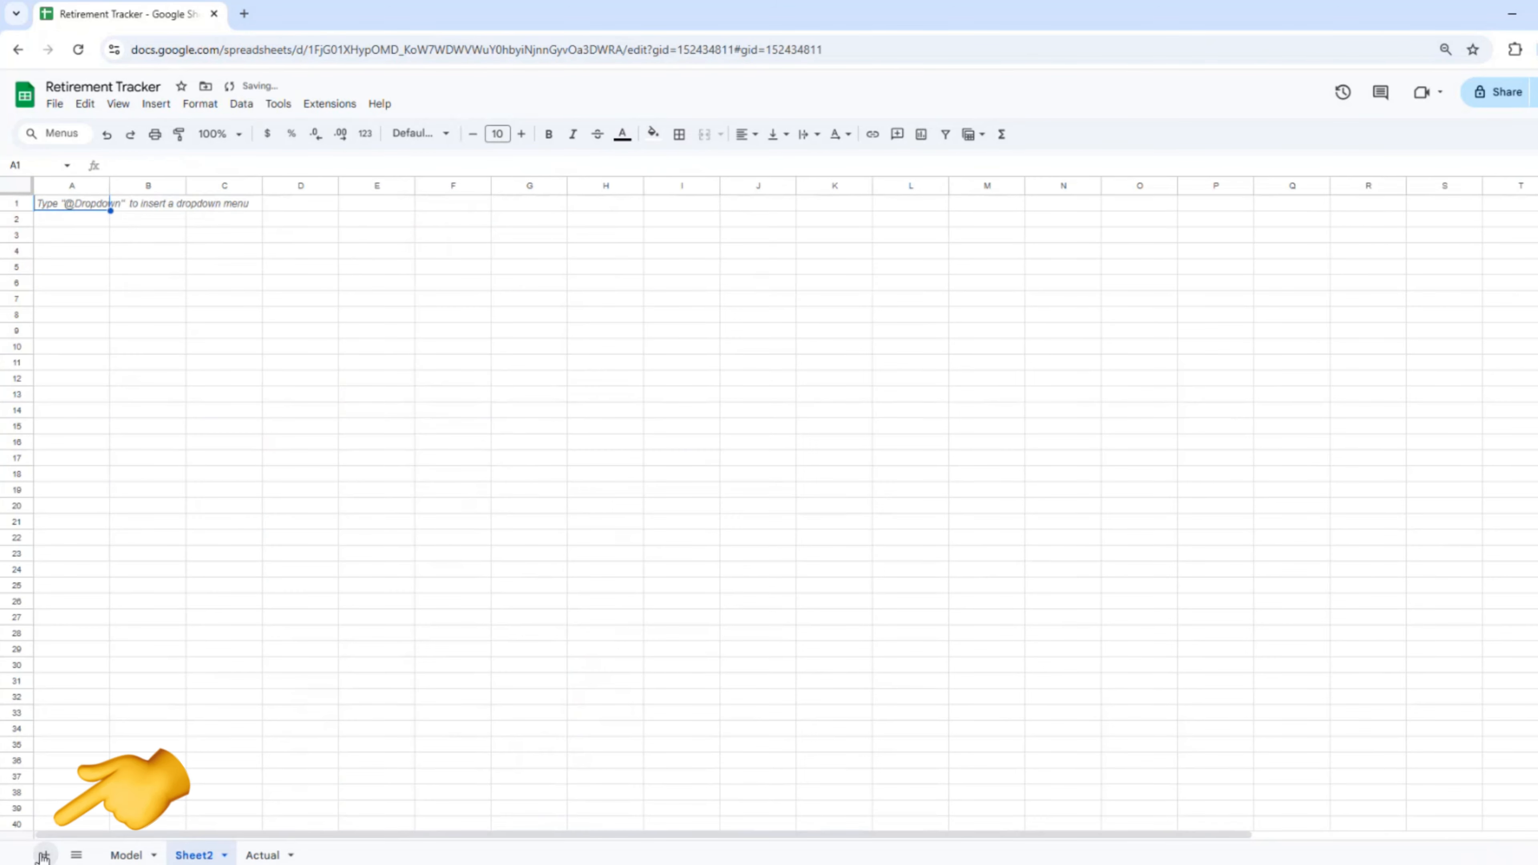
left_click_drag(196, 853, 282, 851)
left_click(293, 853)
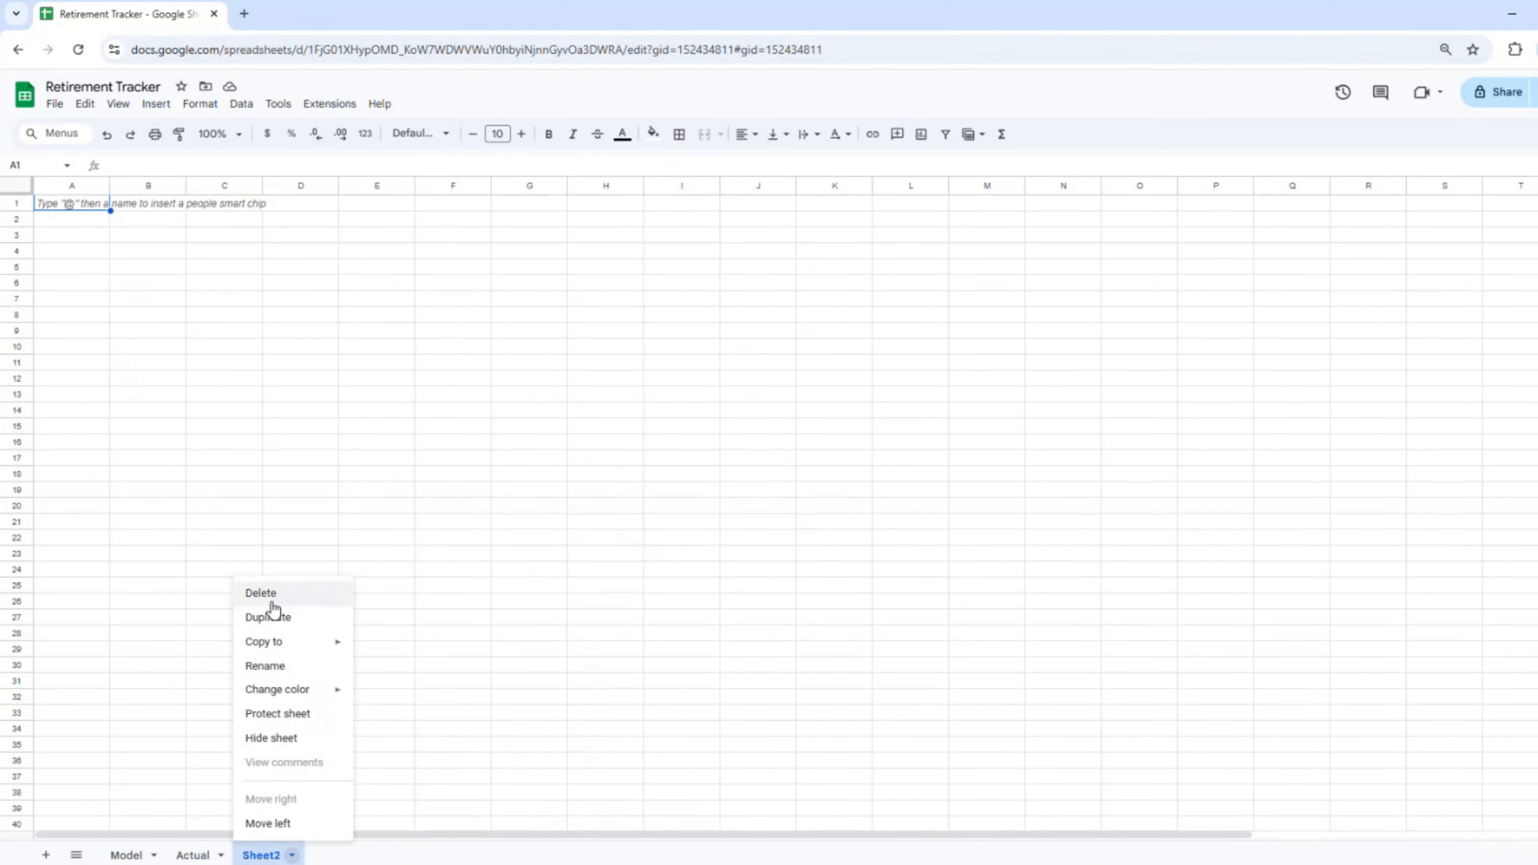
left_click(273, 667)
type("Graph")
left_click(141, 240)
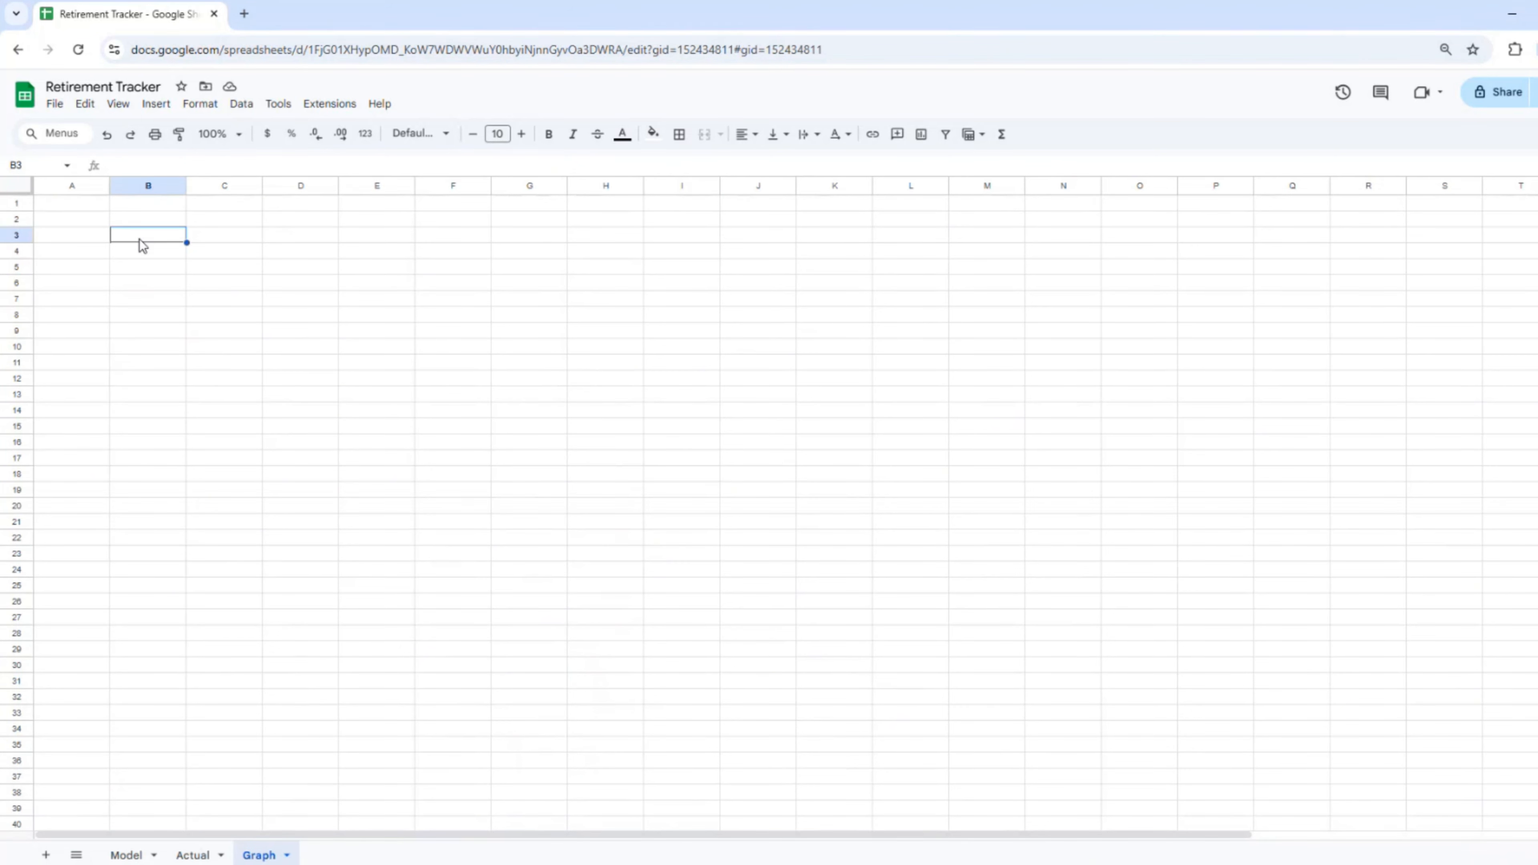
Step: Insert a chart on the Graph sheet and make it a line chart
left_click(155, 104)
left_click(177, 203)
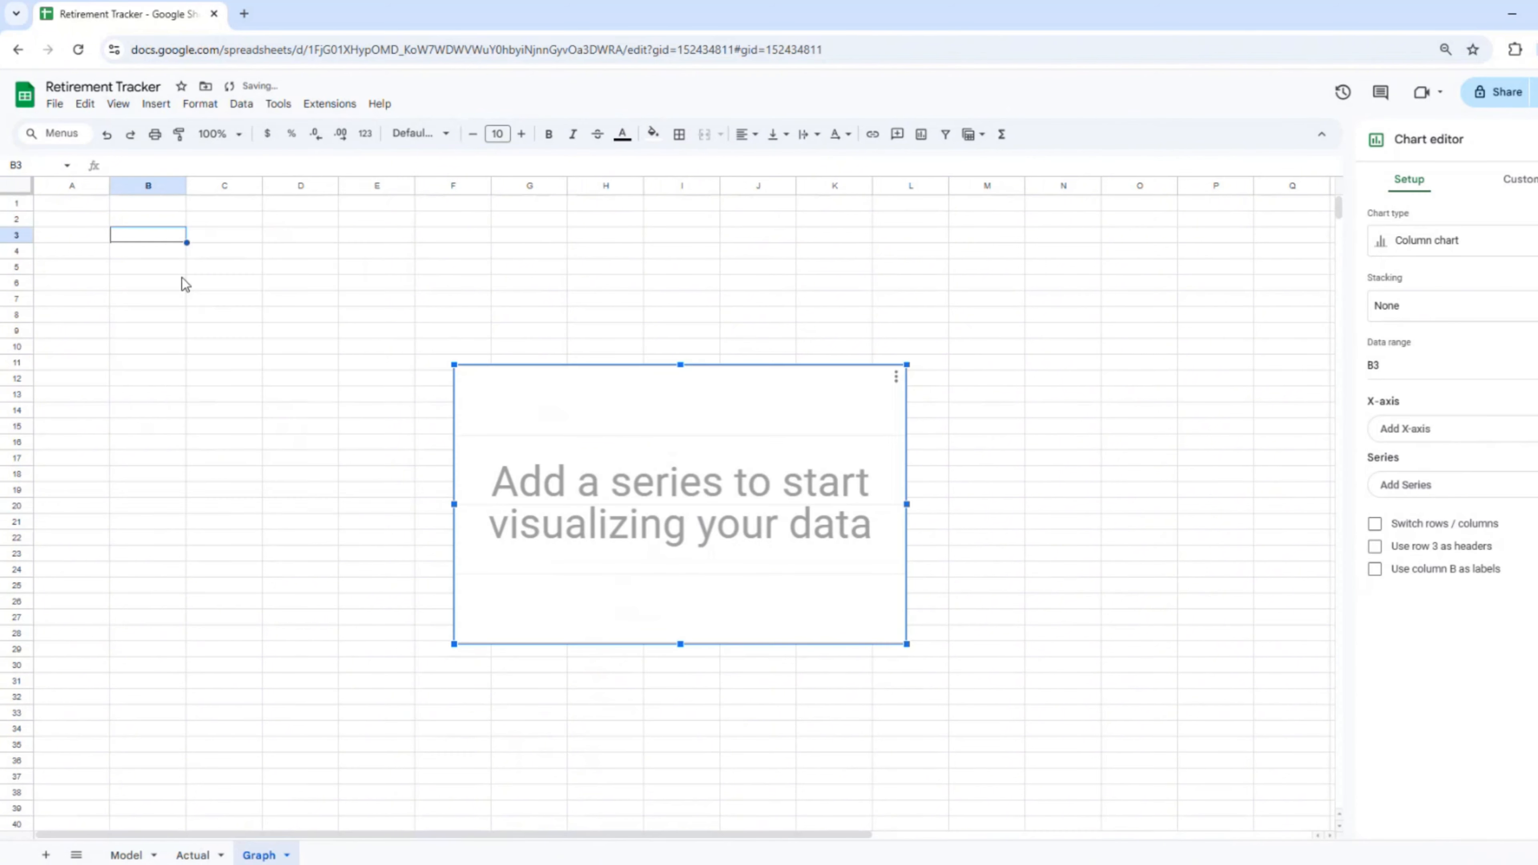
left_click(1534, 234)
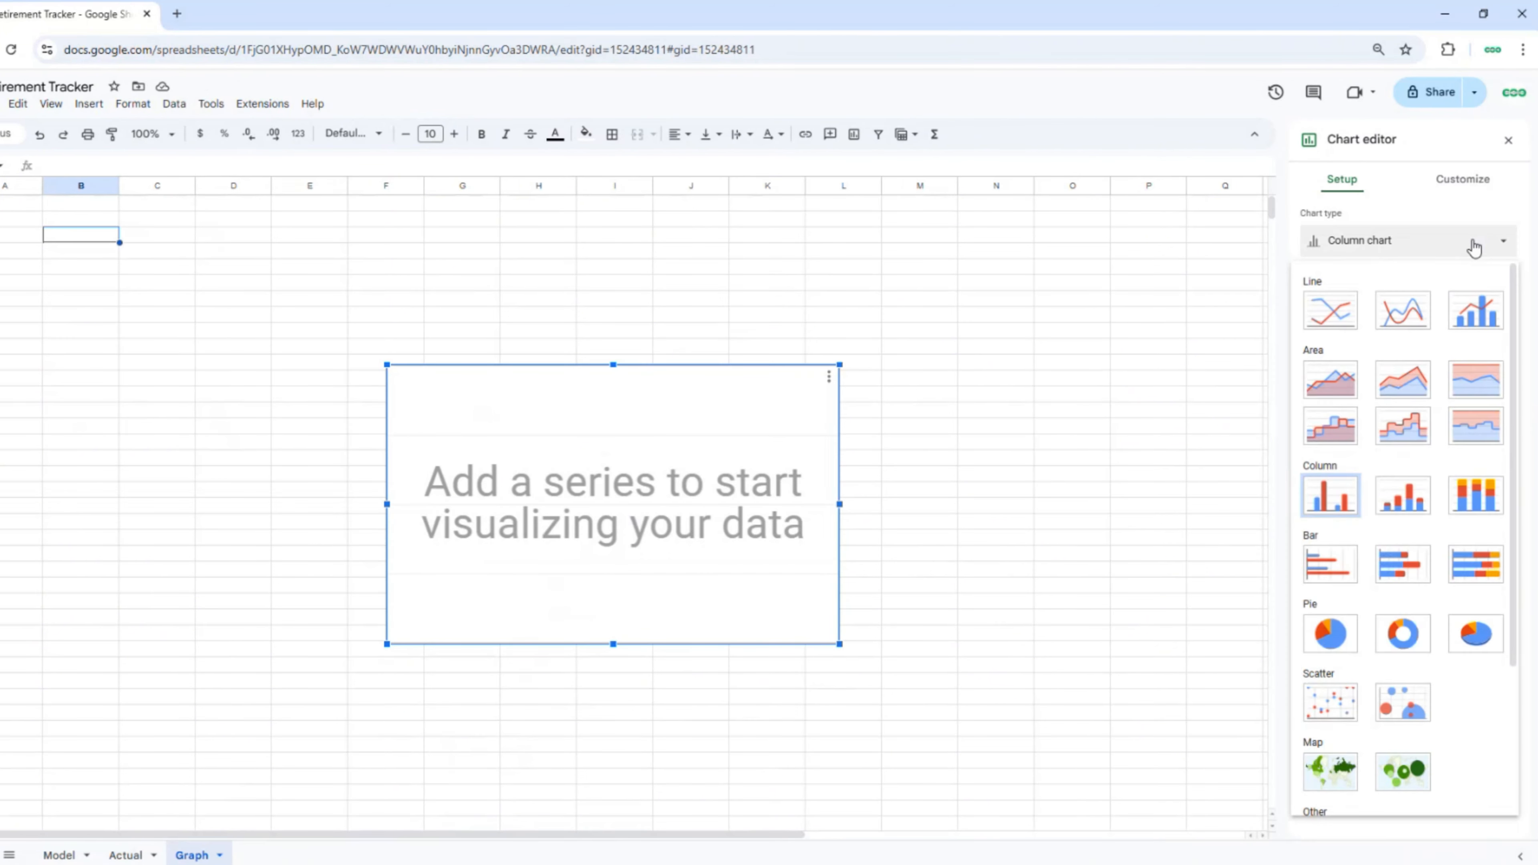
left_click(1383, 320)
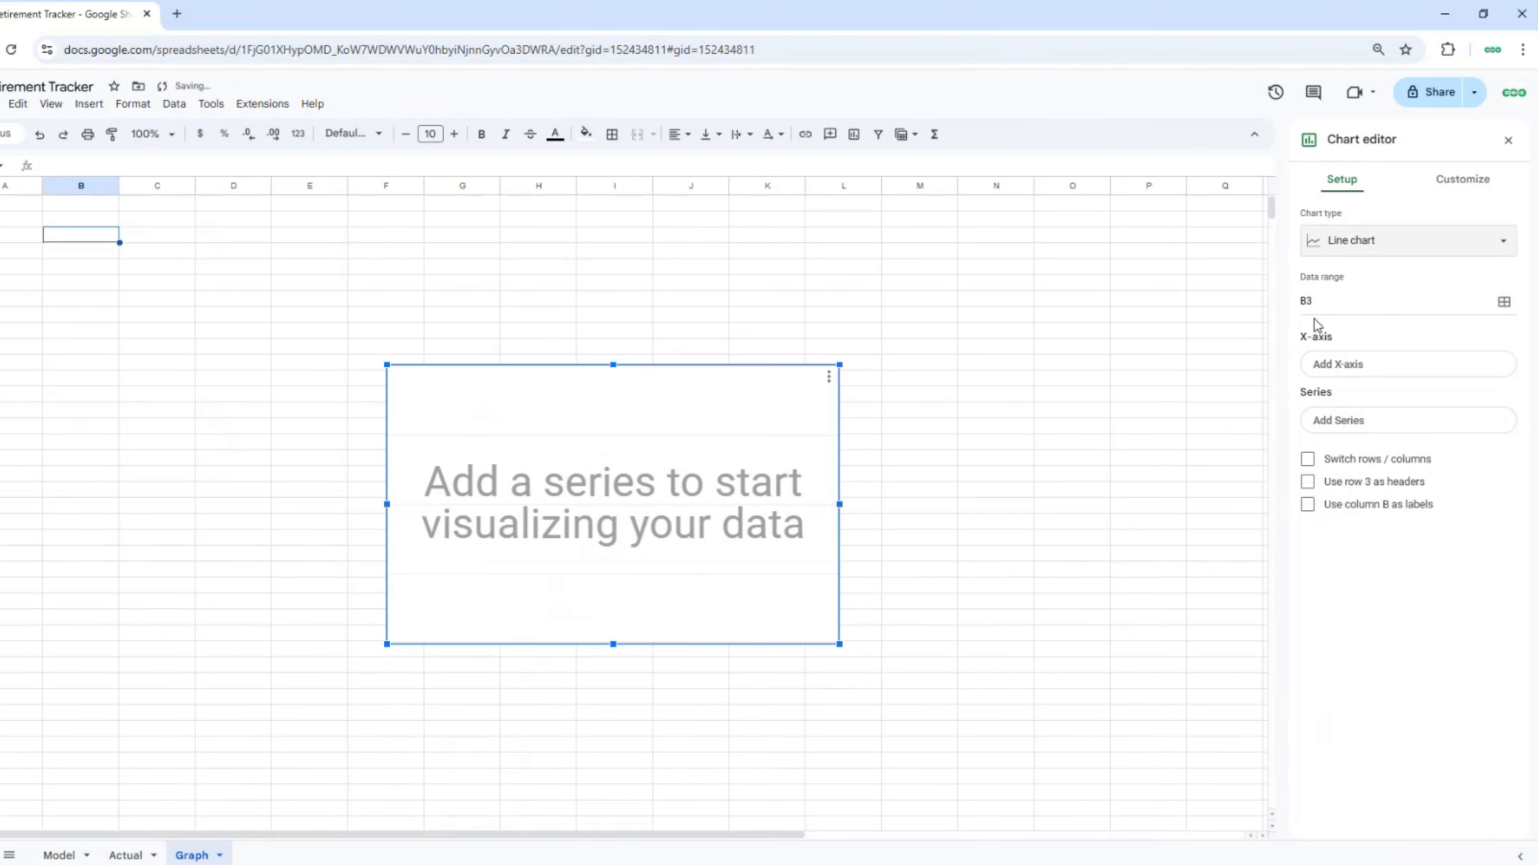
Step: Plot Model!G7:G65 and Model!I7:I65, then move the chart top-left and enlarge it
left_click(1504, 302)
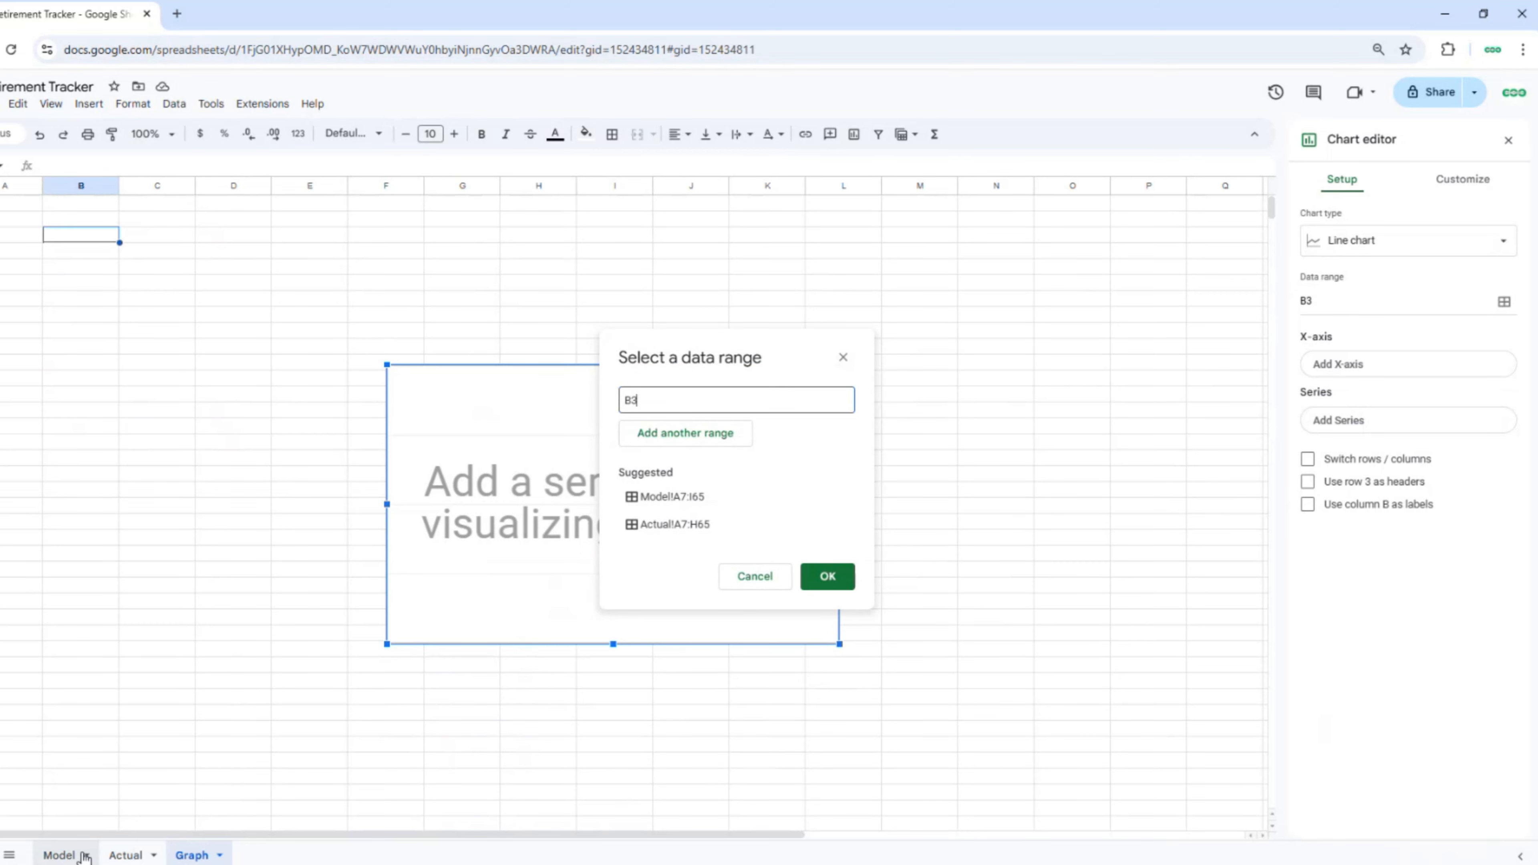
left_click(60, 855)
left_click(517, 312)
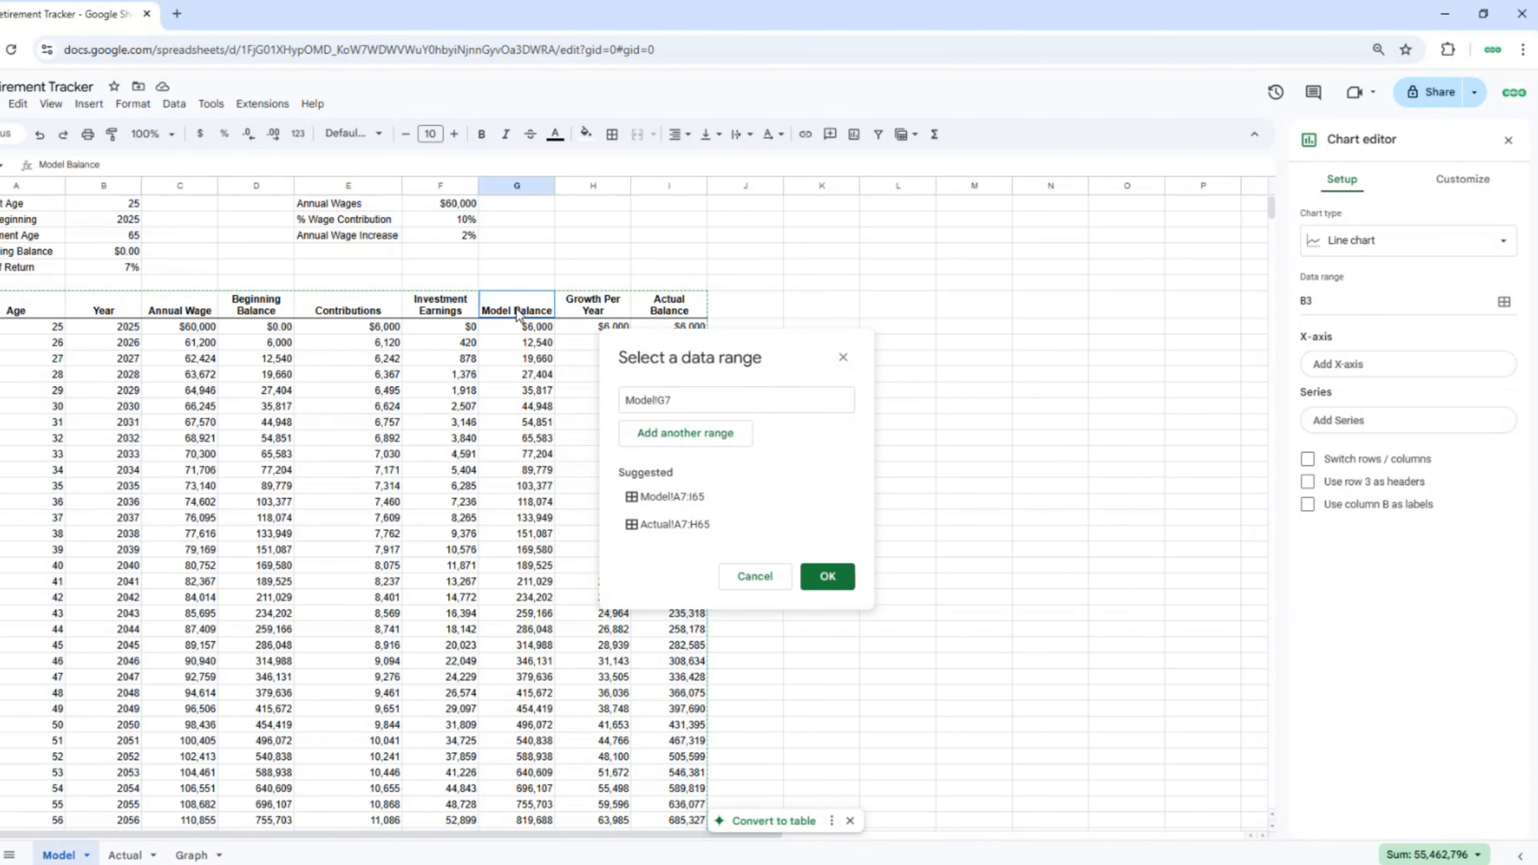
key("ctrl+shift+Down")
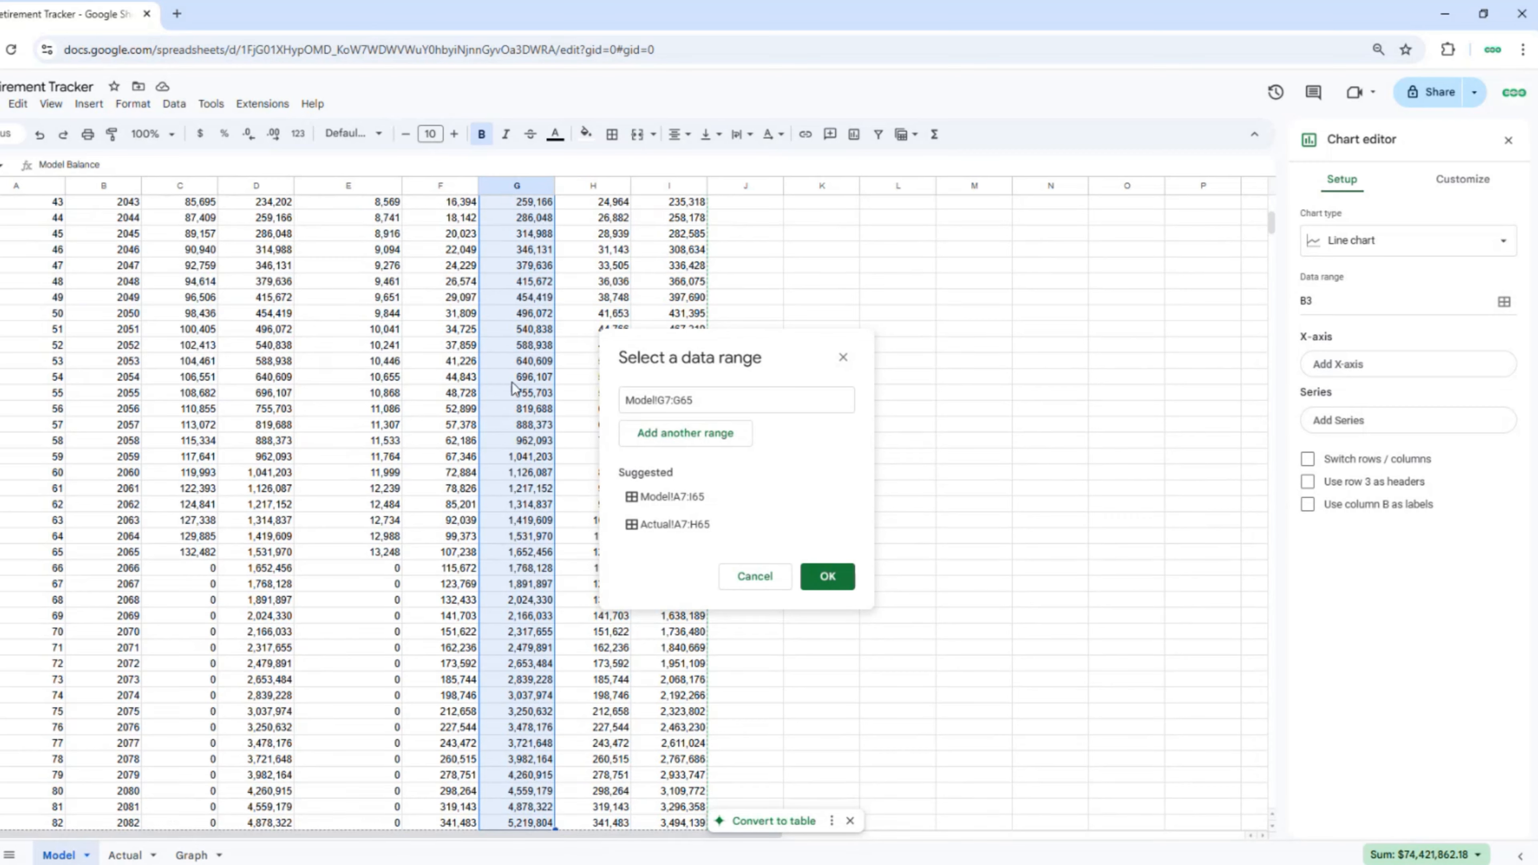
scroll(512, 388, "up", 15)
left_click(685, 433)
left_click(683, 309)
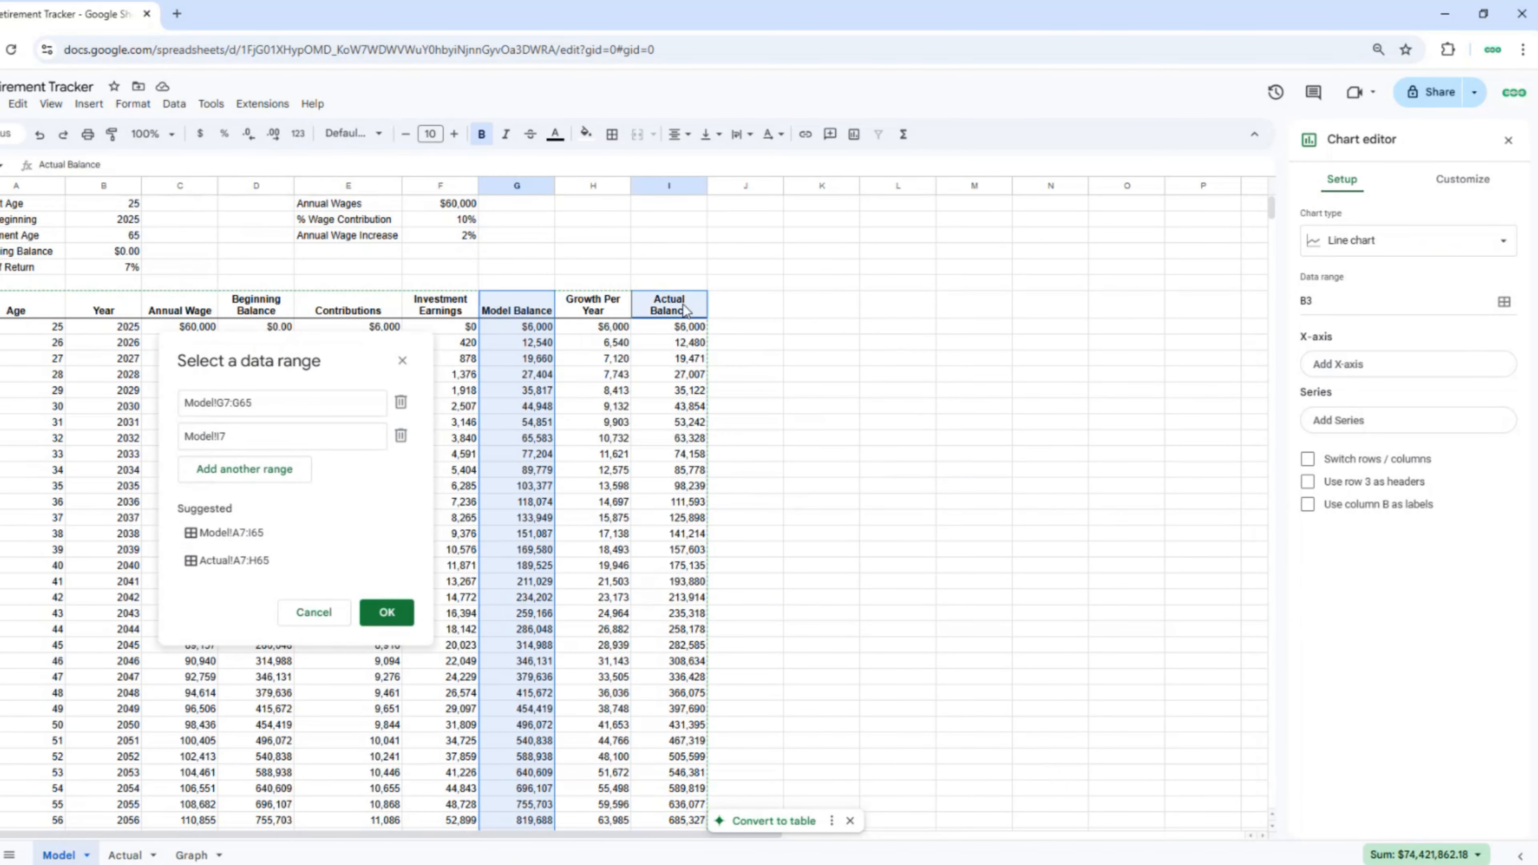
left_click_drag(685, 310, 677, 666)
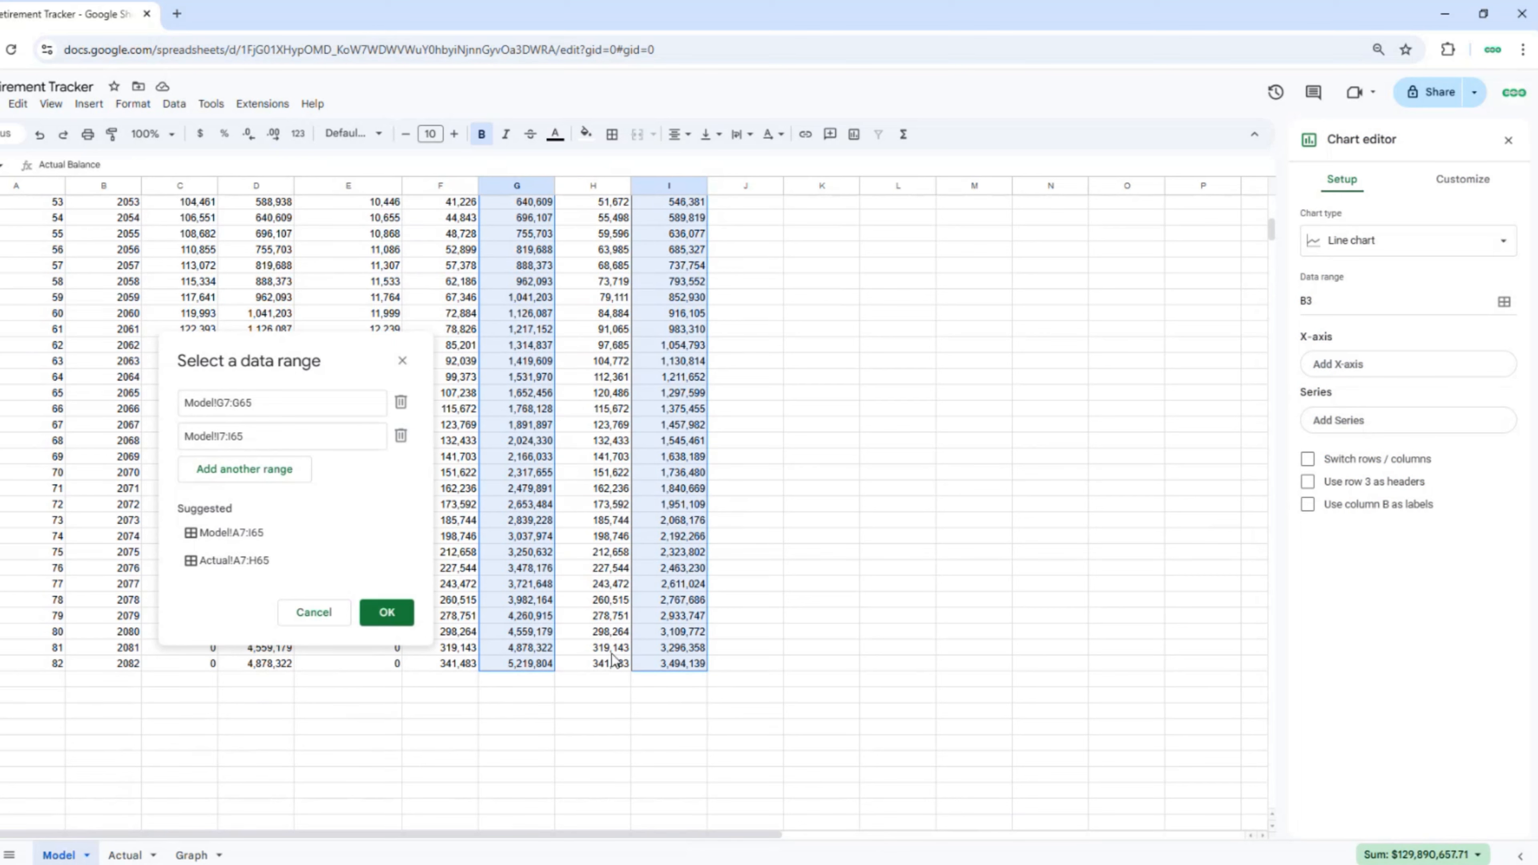
left_click(386, 614)
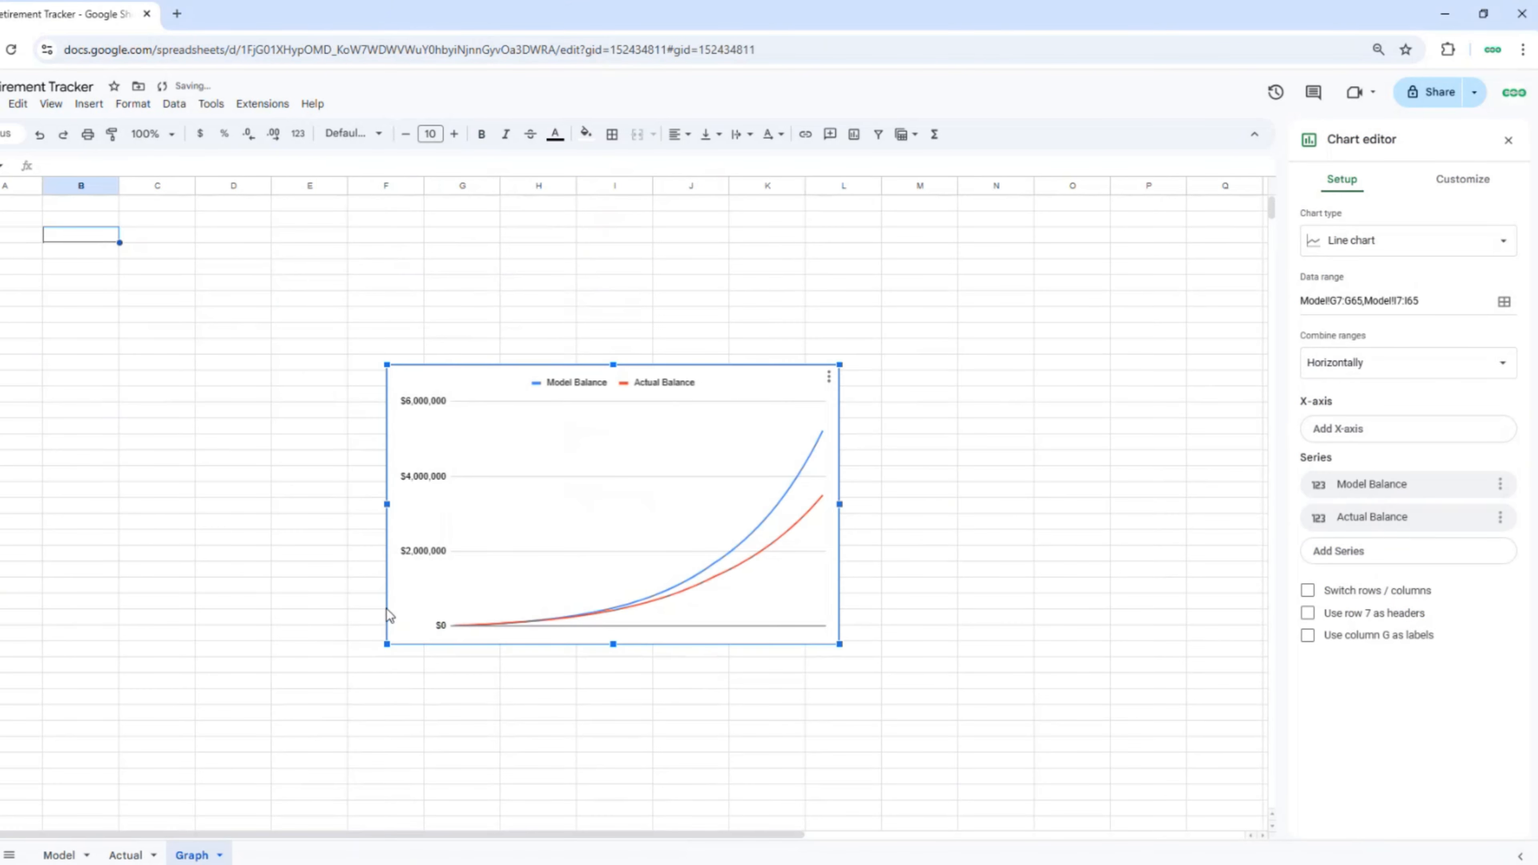
left_click_drag(572, 495, 184, 339)
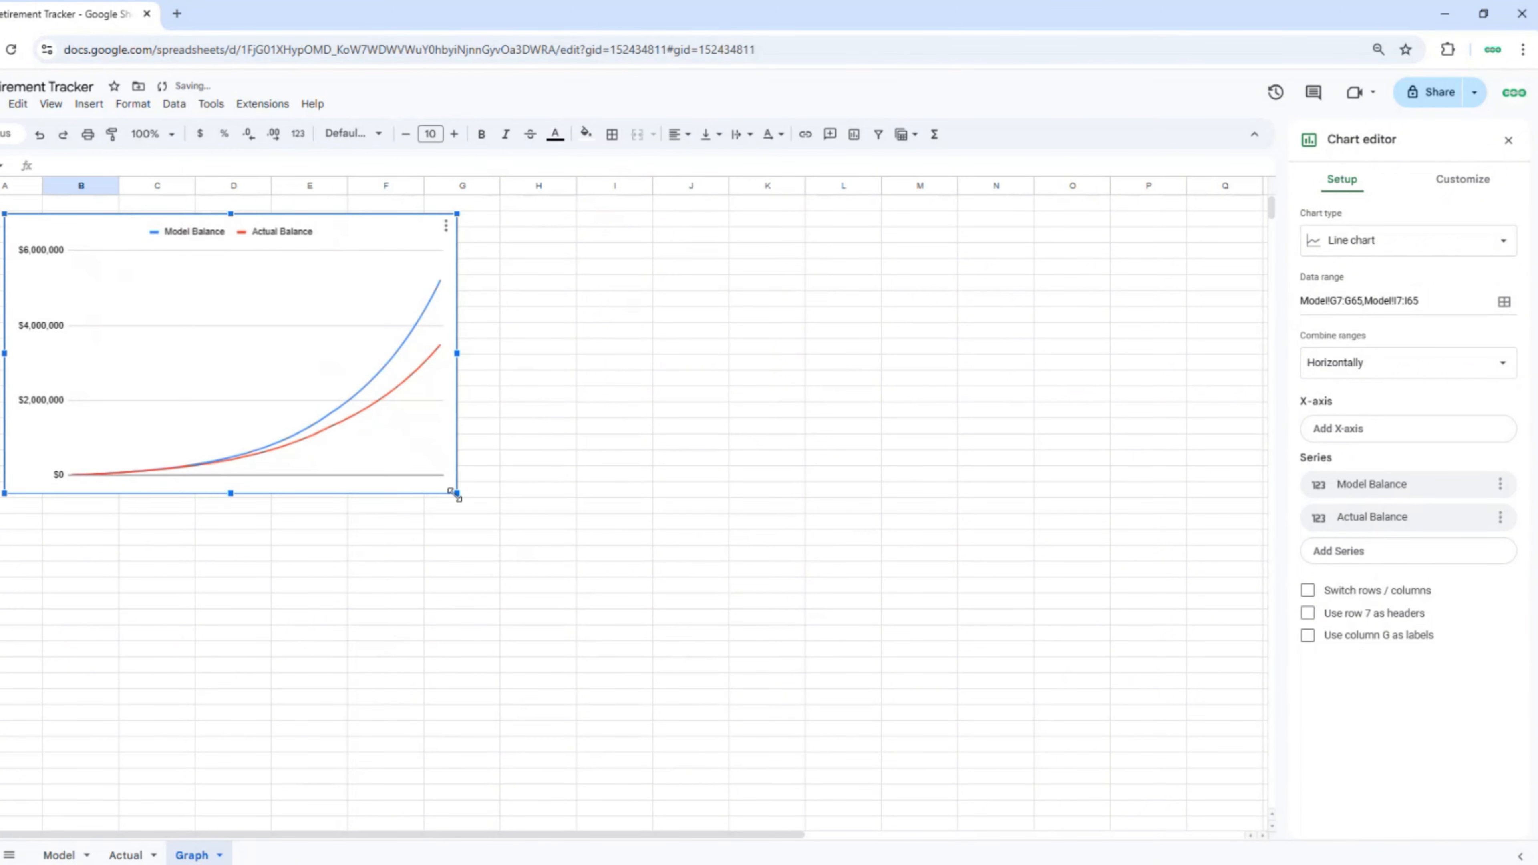
left_click_drag(457, 499, 848, 824)
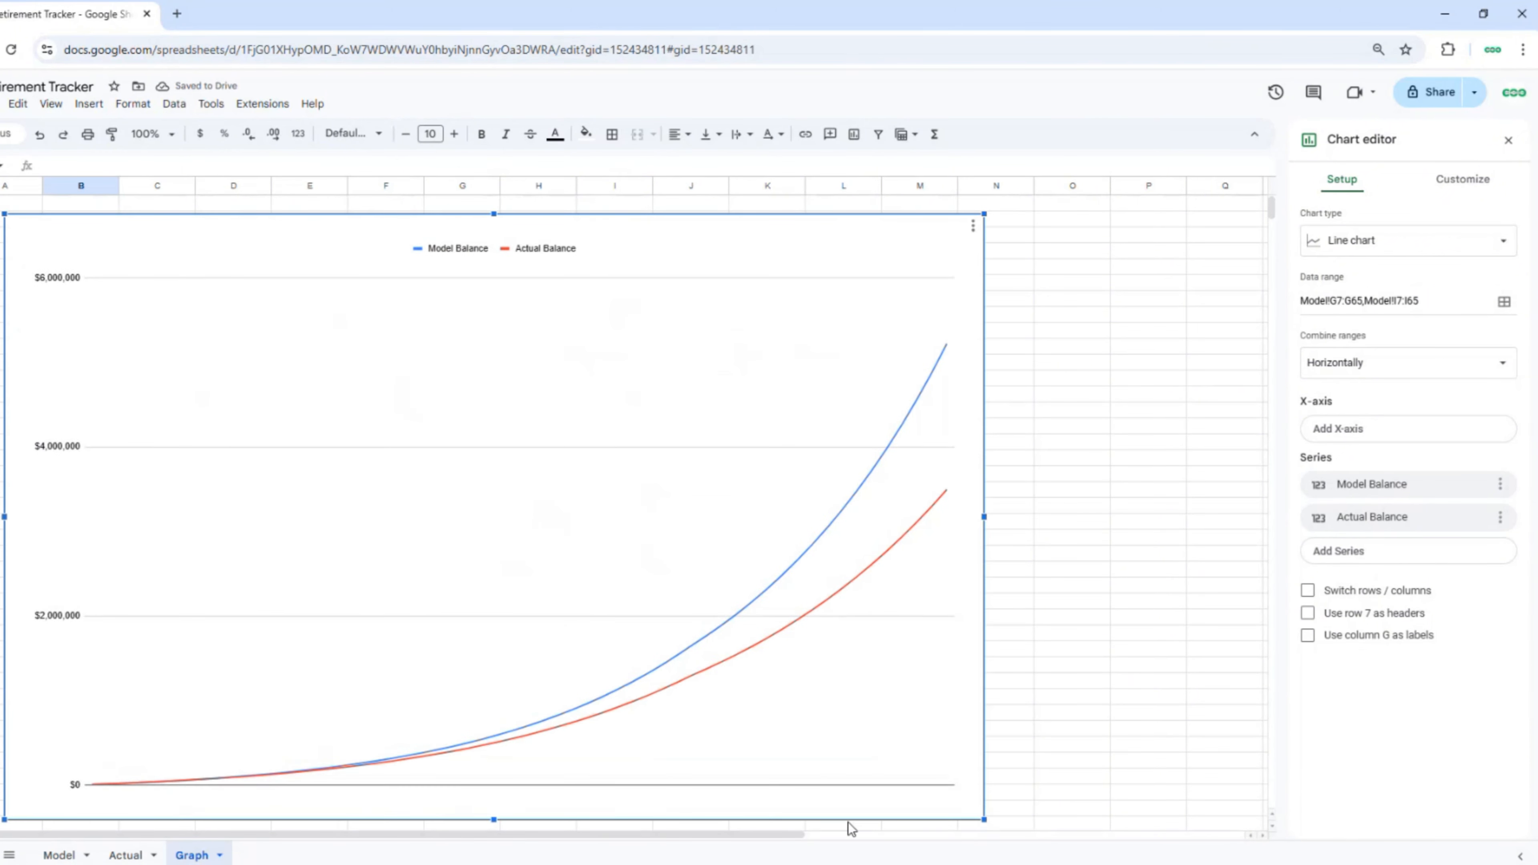
Step: Use the Age column Model!A7:A65 as the chart's x-axis, then go to Customize settings
left_click(1372, 437)
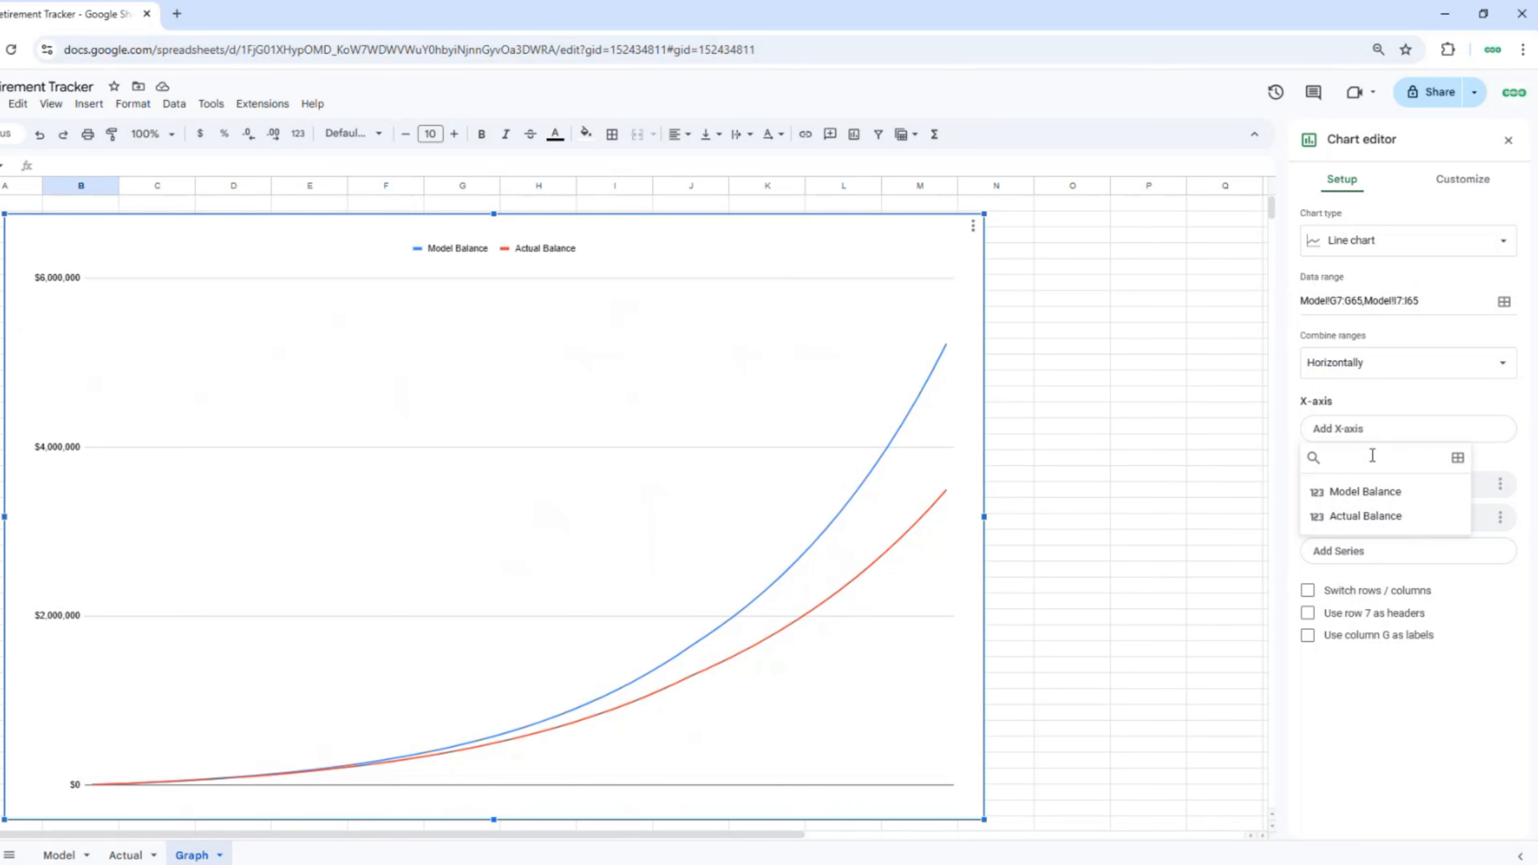
left_click(1457, 459)
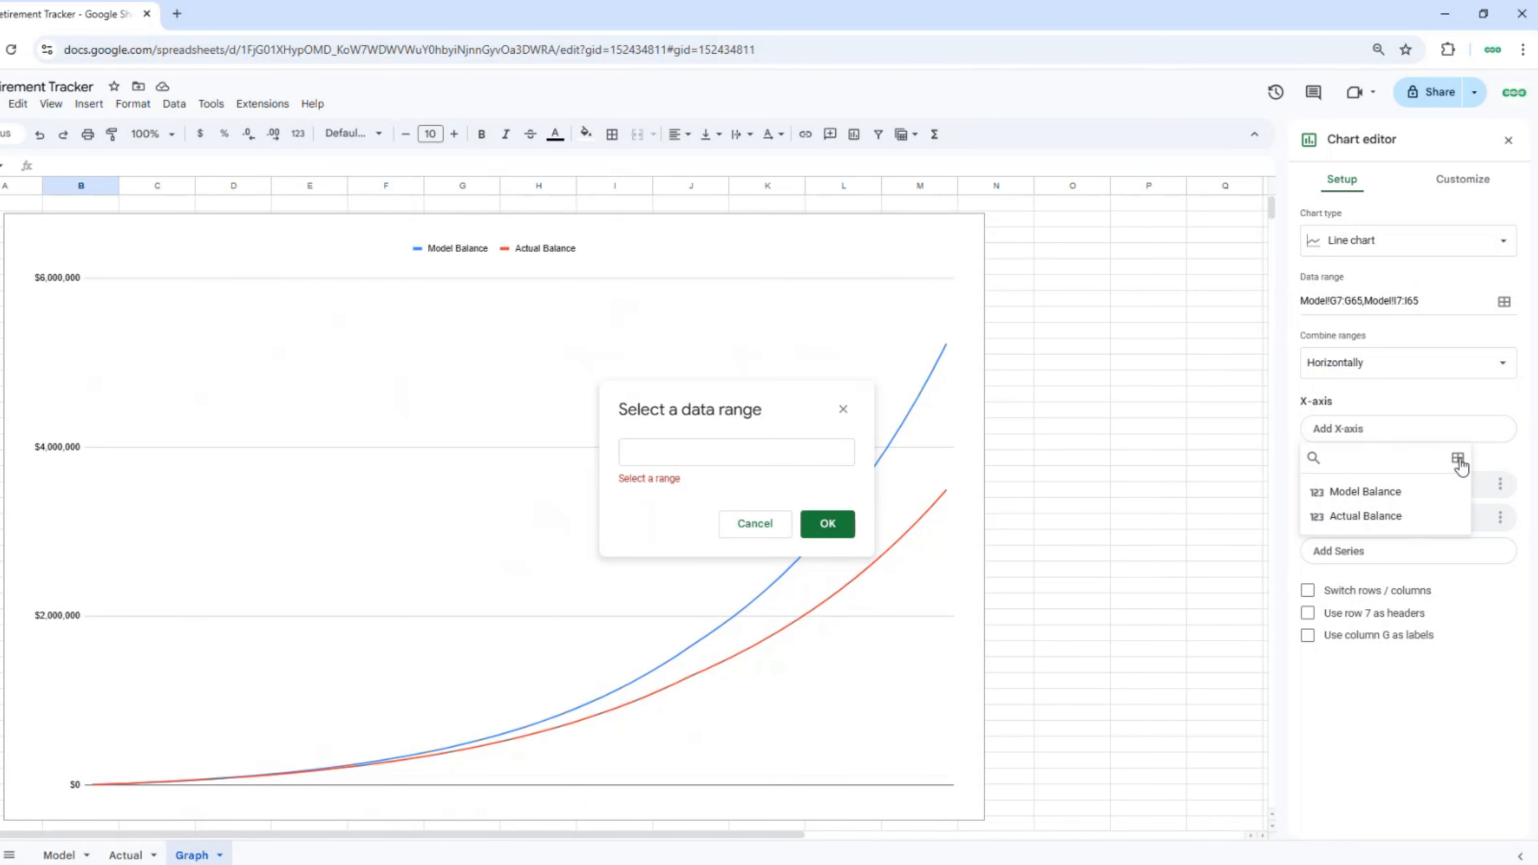
left_click(59, 854)
scroll(77, 492, "up", 10)
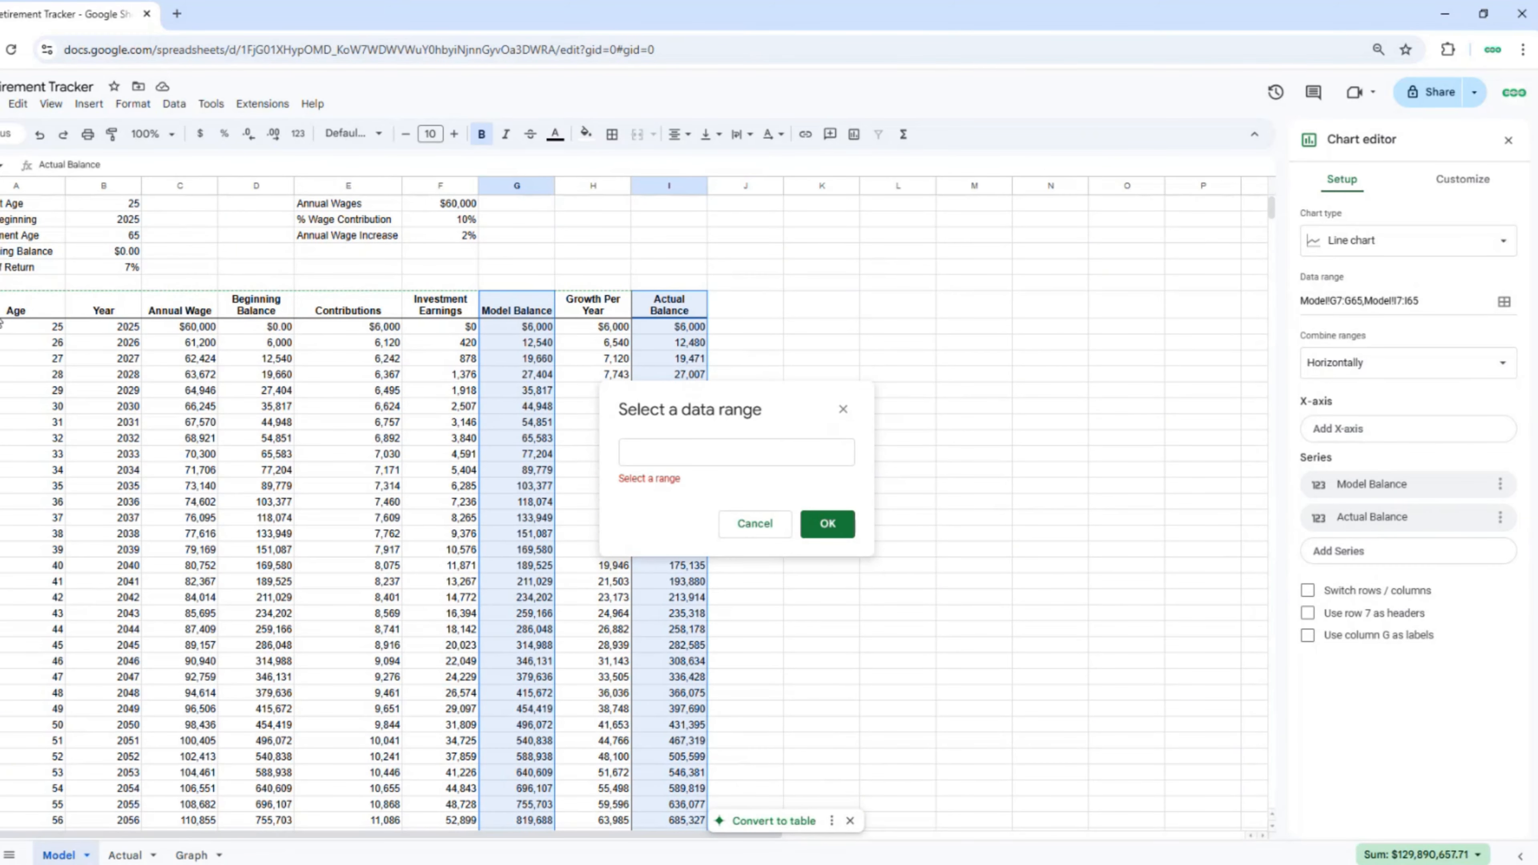
left_click(2, 317)
key("ctrl+shift+Down")
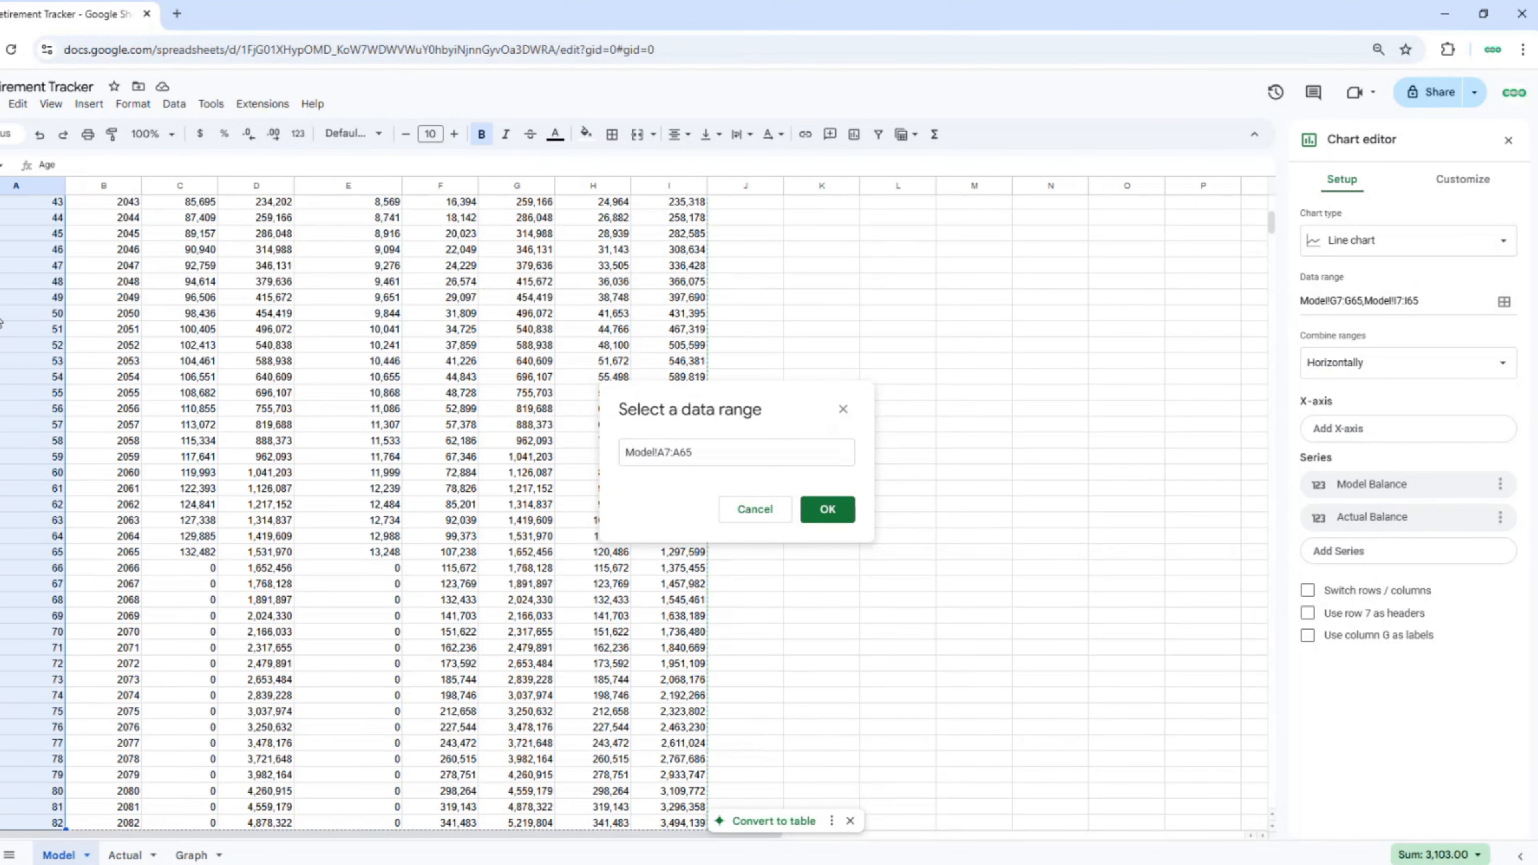
left_click(827, 510)
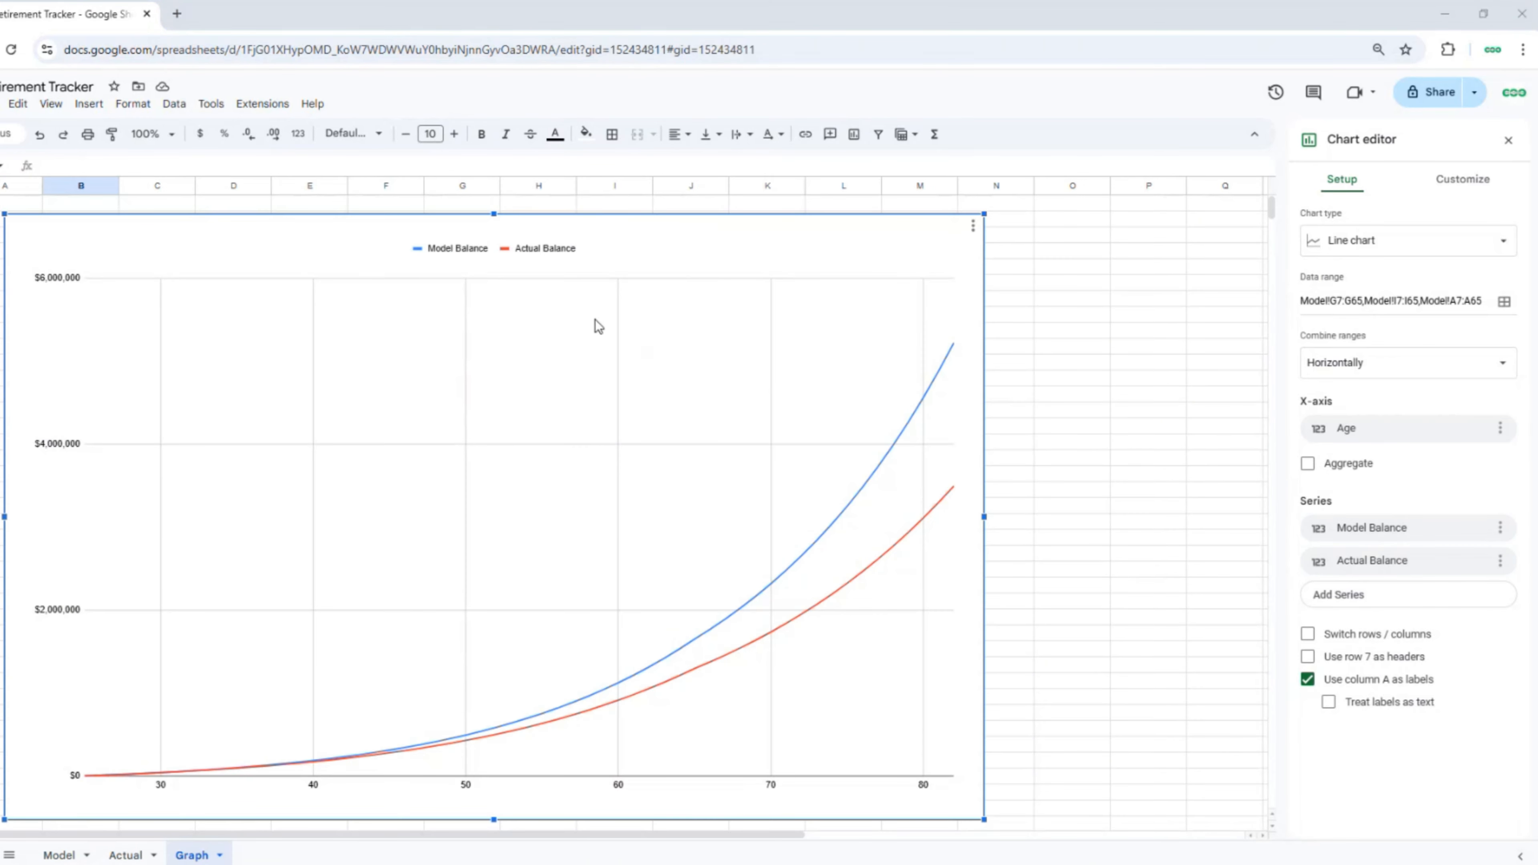
left_click(1460, 189)
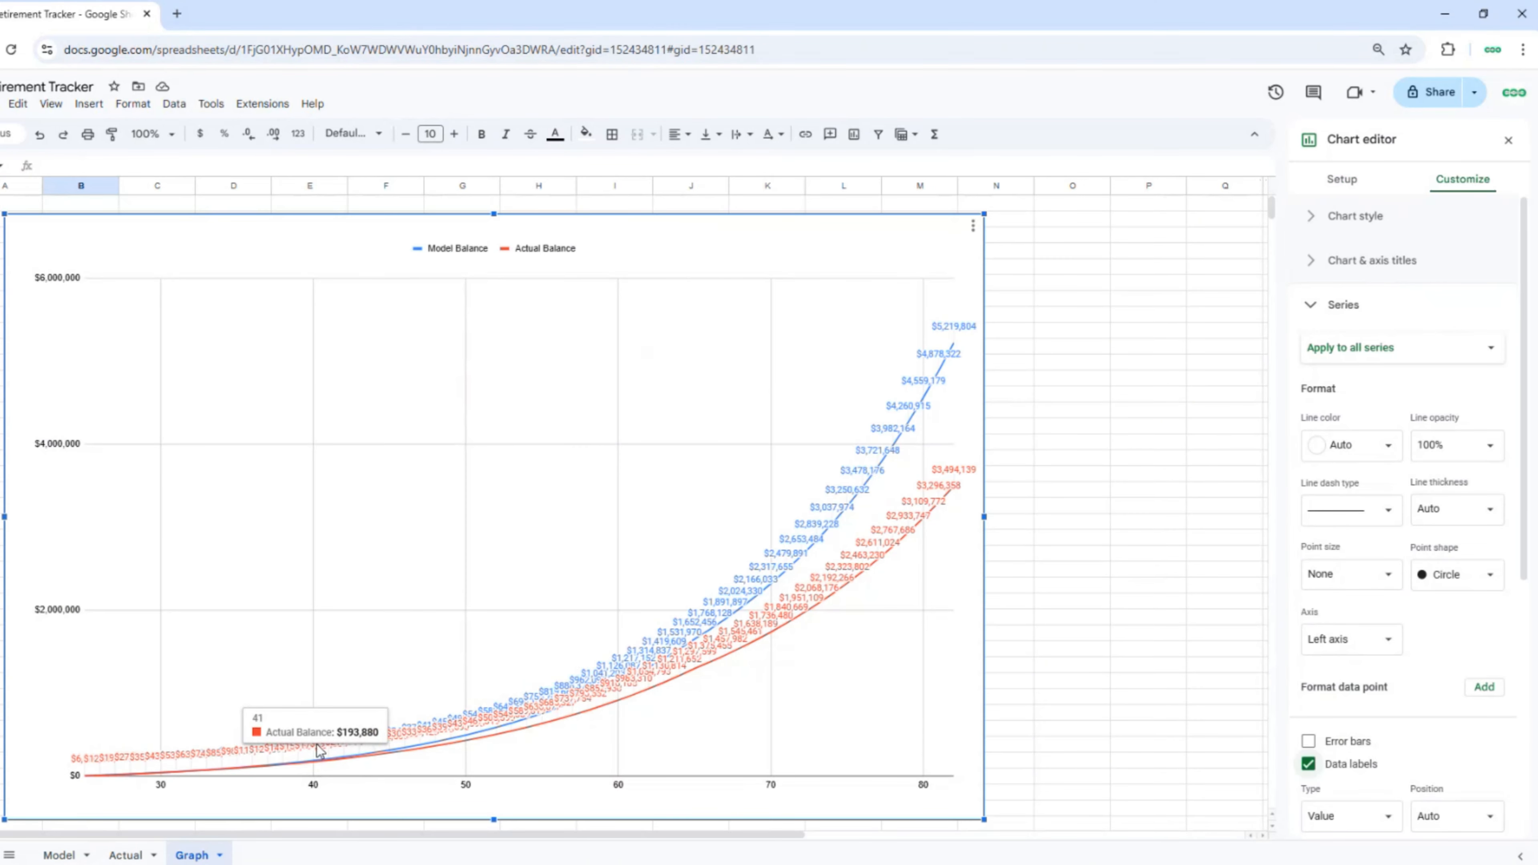
mouse_move(320, 744)
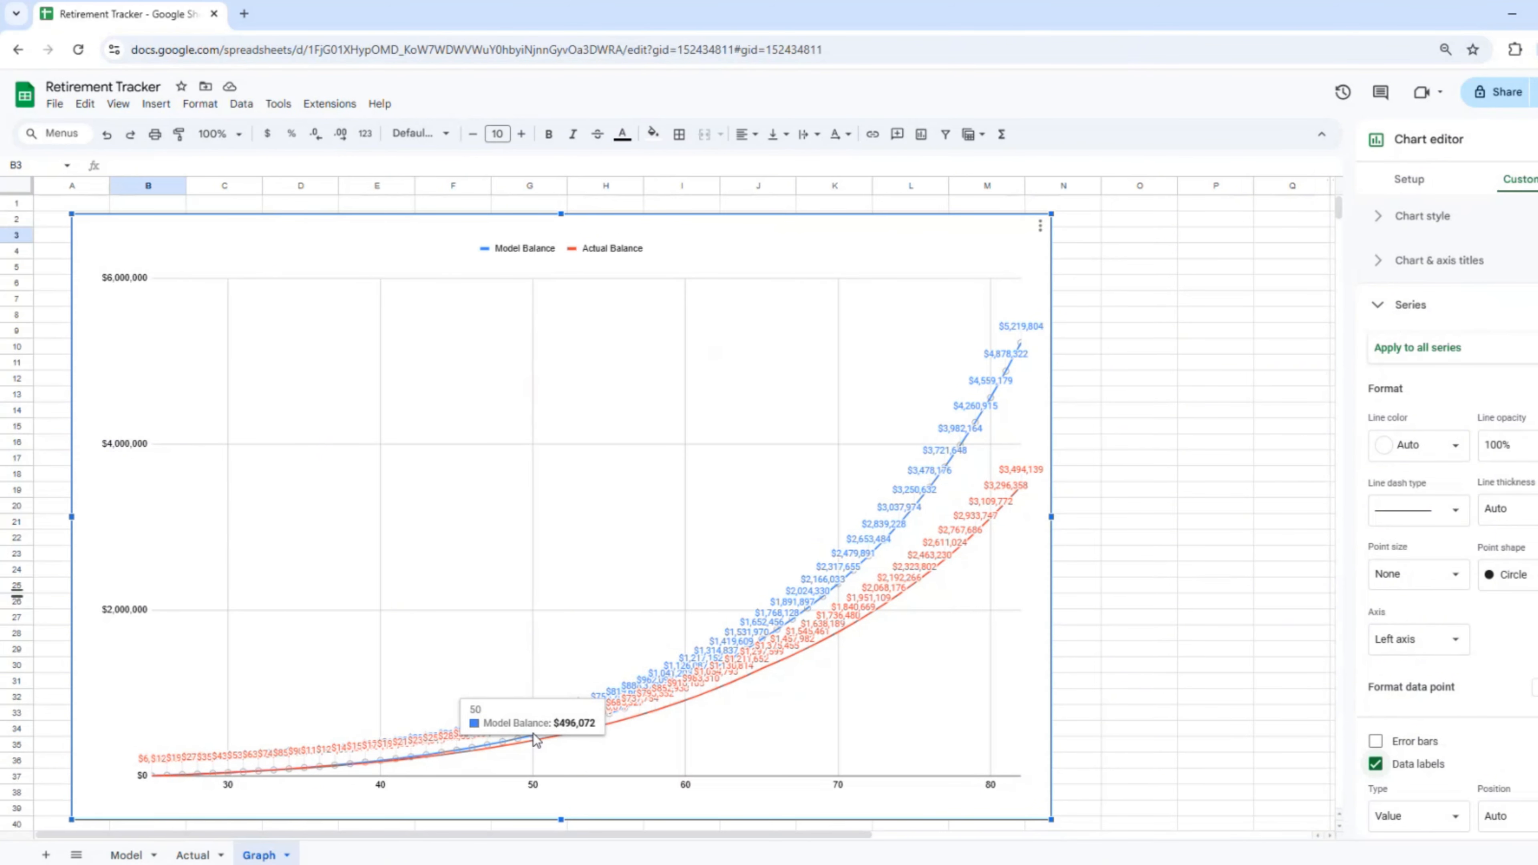
Step: On the Actual sheet, enter -500 as the age-26 investment earnings in F9
left_click(195, 855)
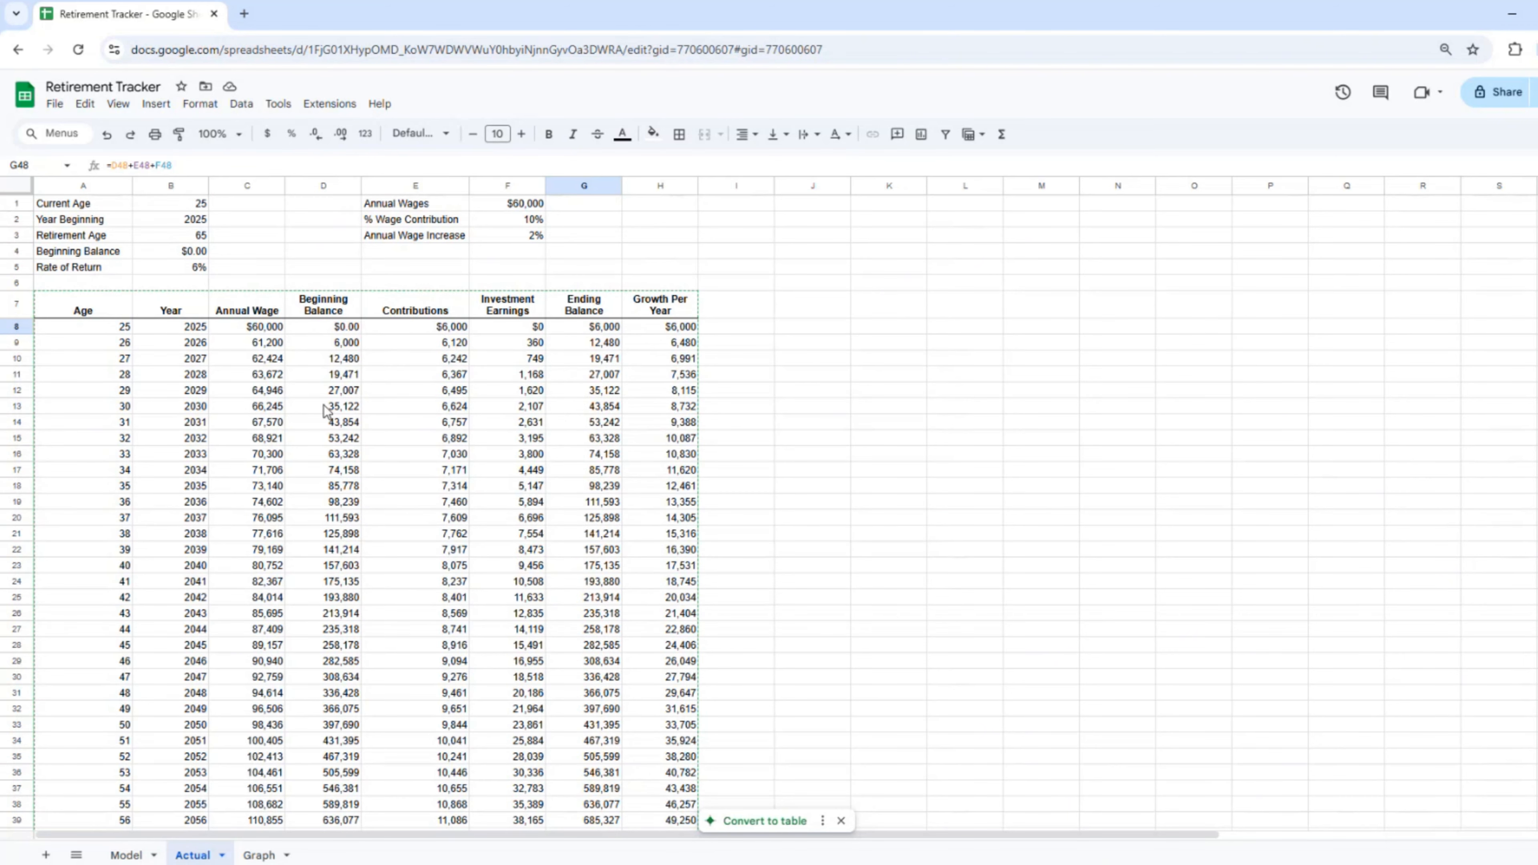
left_click(520, 345)
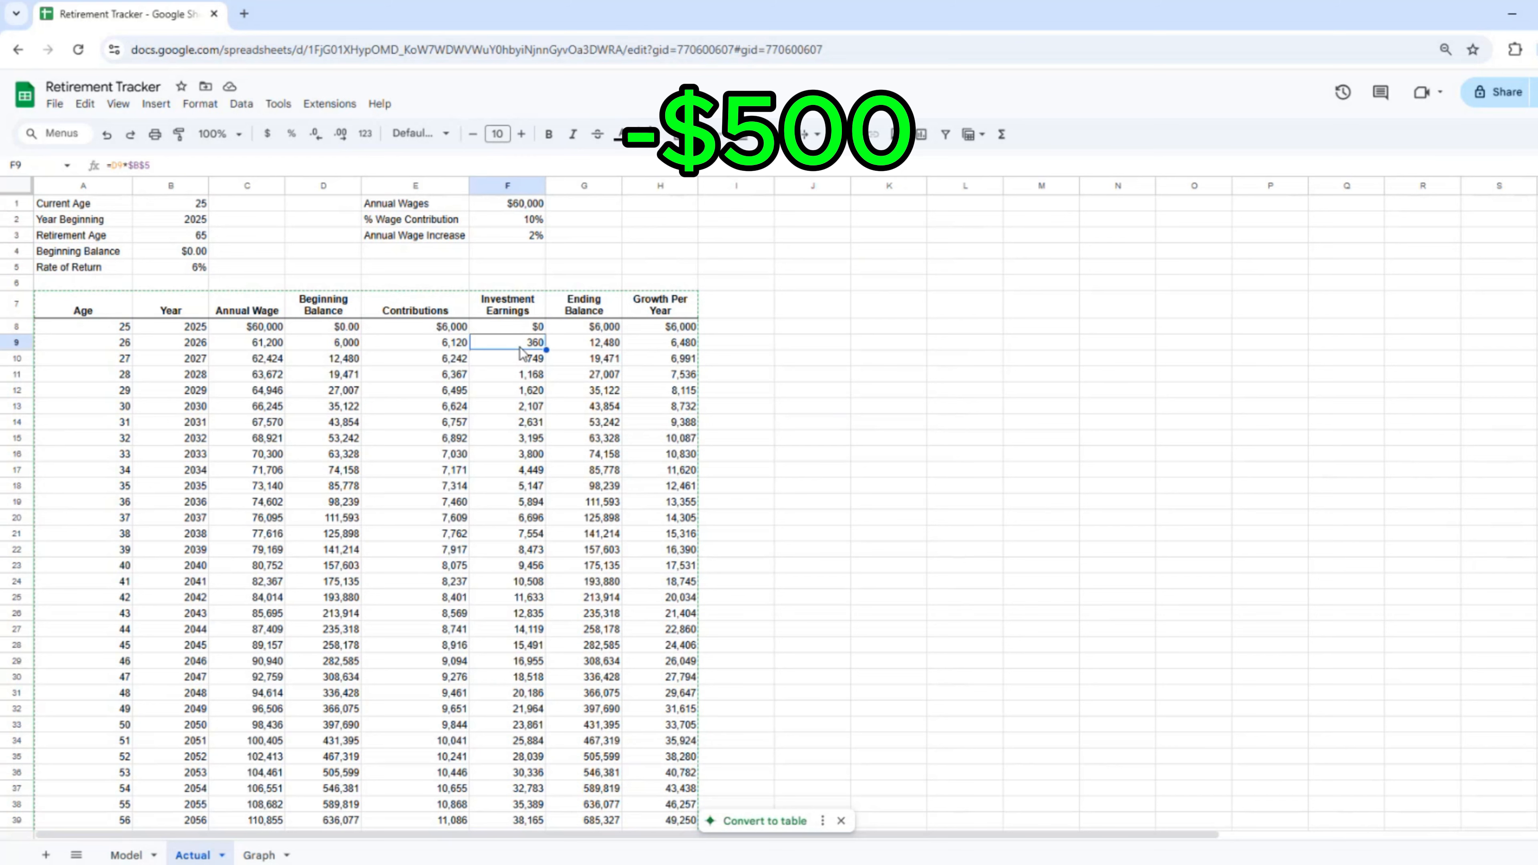
type("-500")
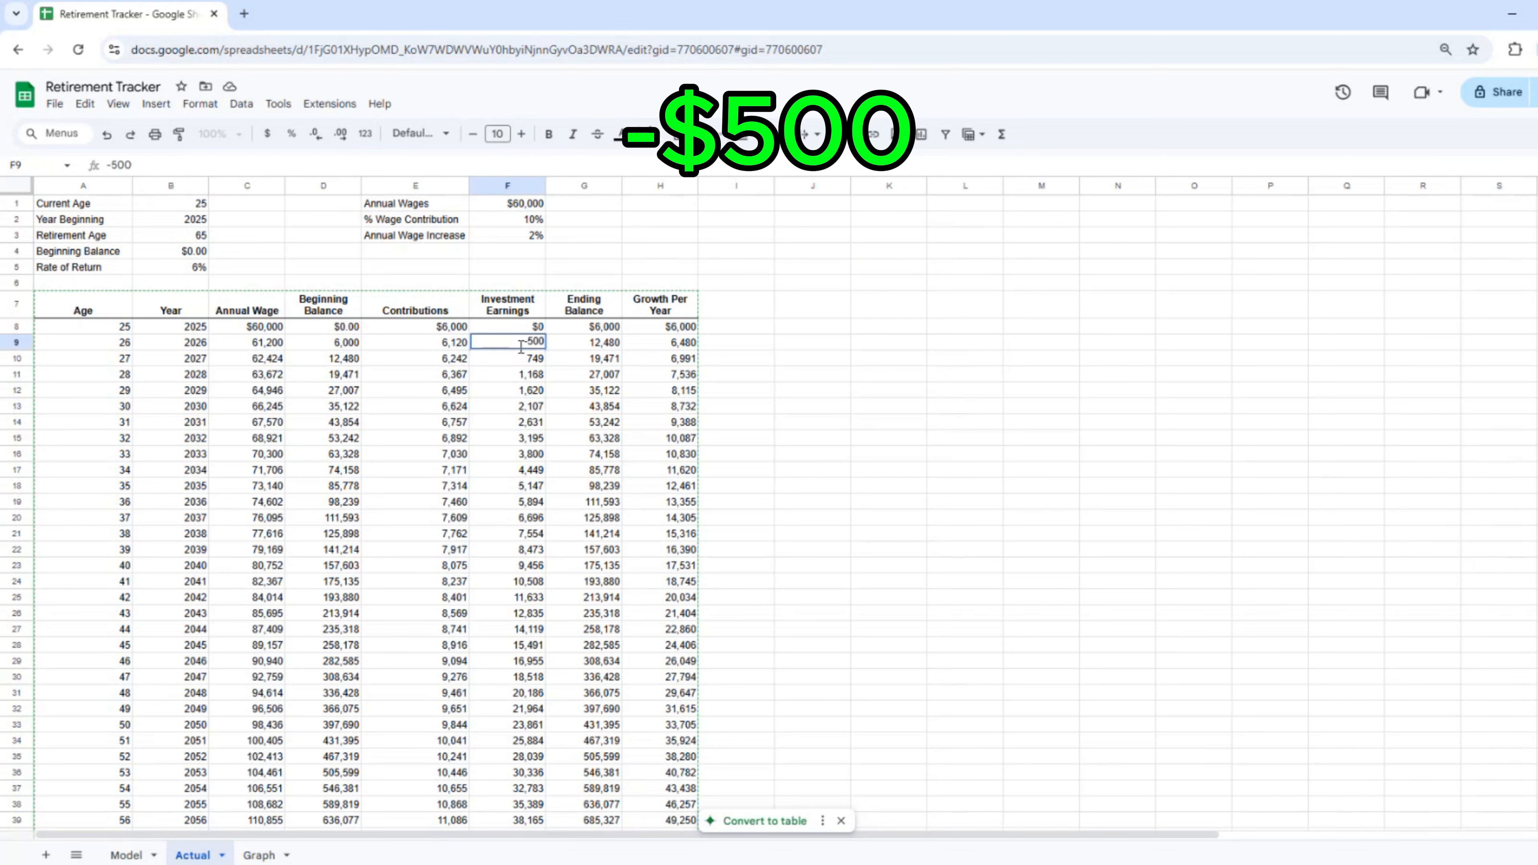
key("Return")
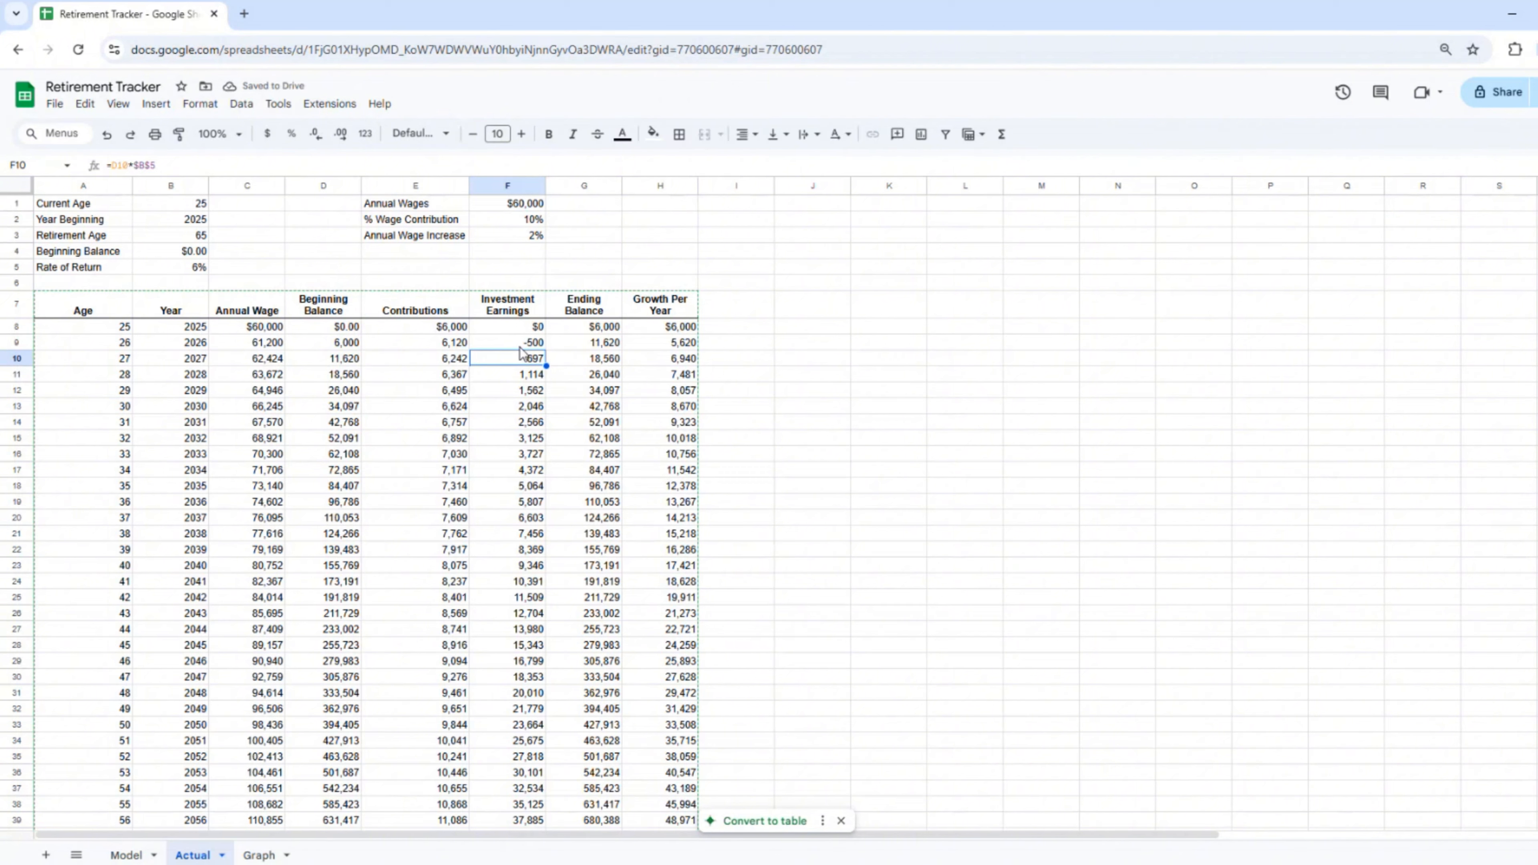
Step: Set the rate of return to 7% and the age-27 wage to 63,000, then view Graph
left_click(189, 270)
type("7")
key("Return")
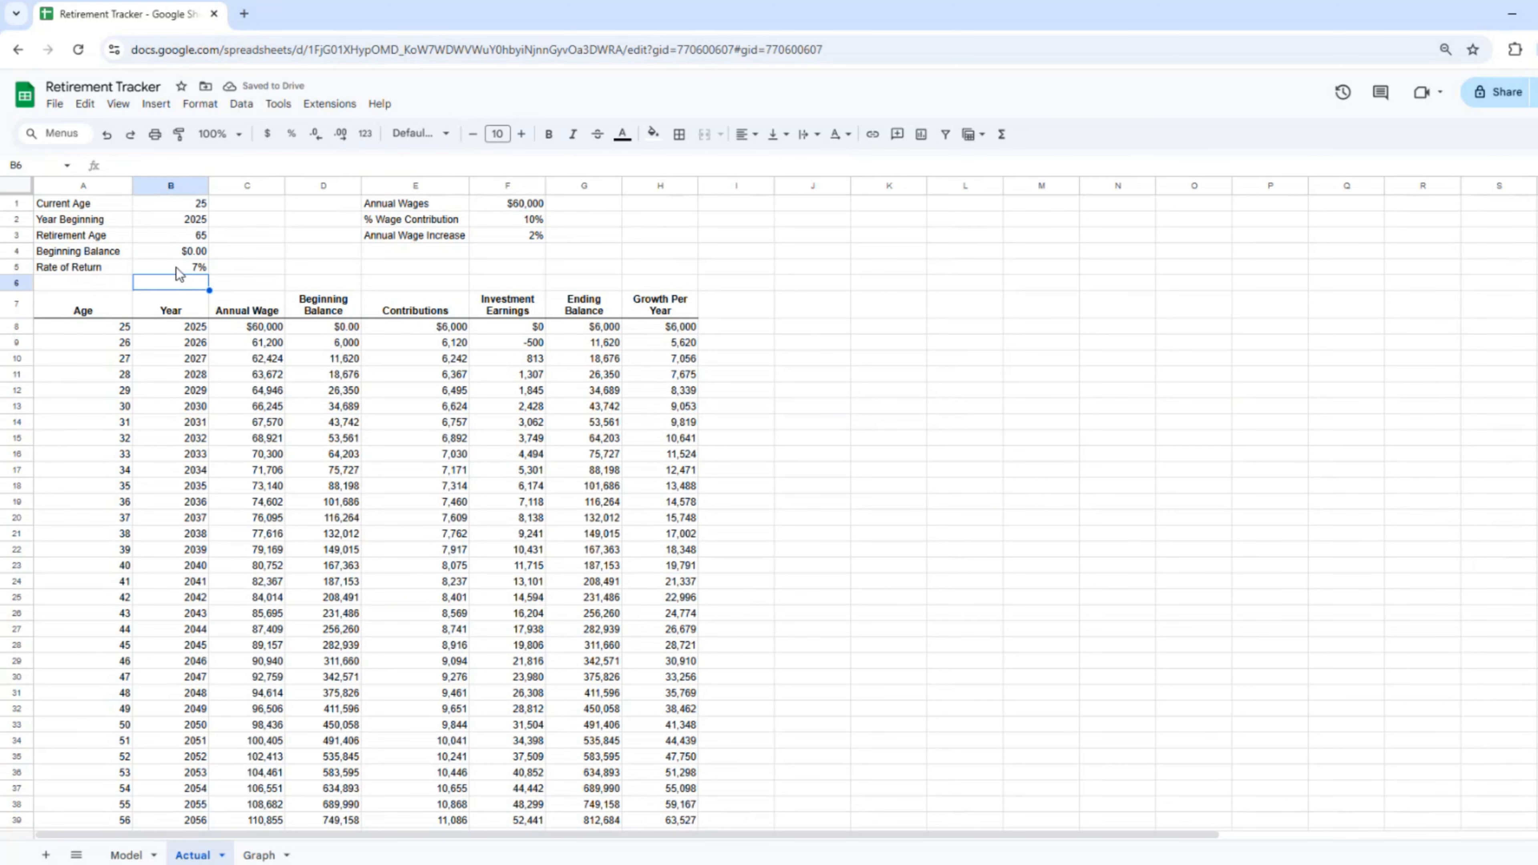
left_click(270, 362)
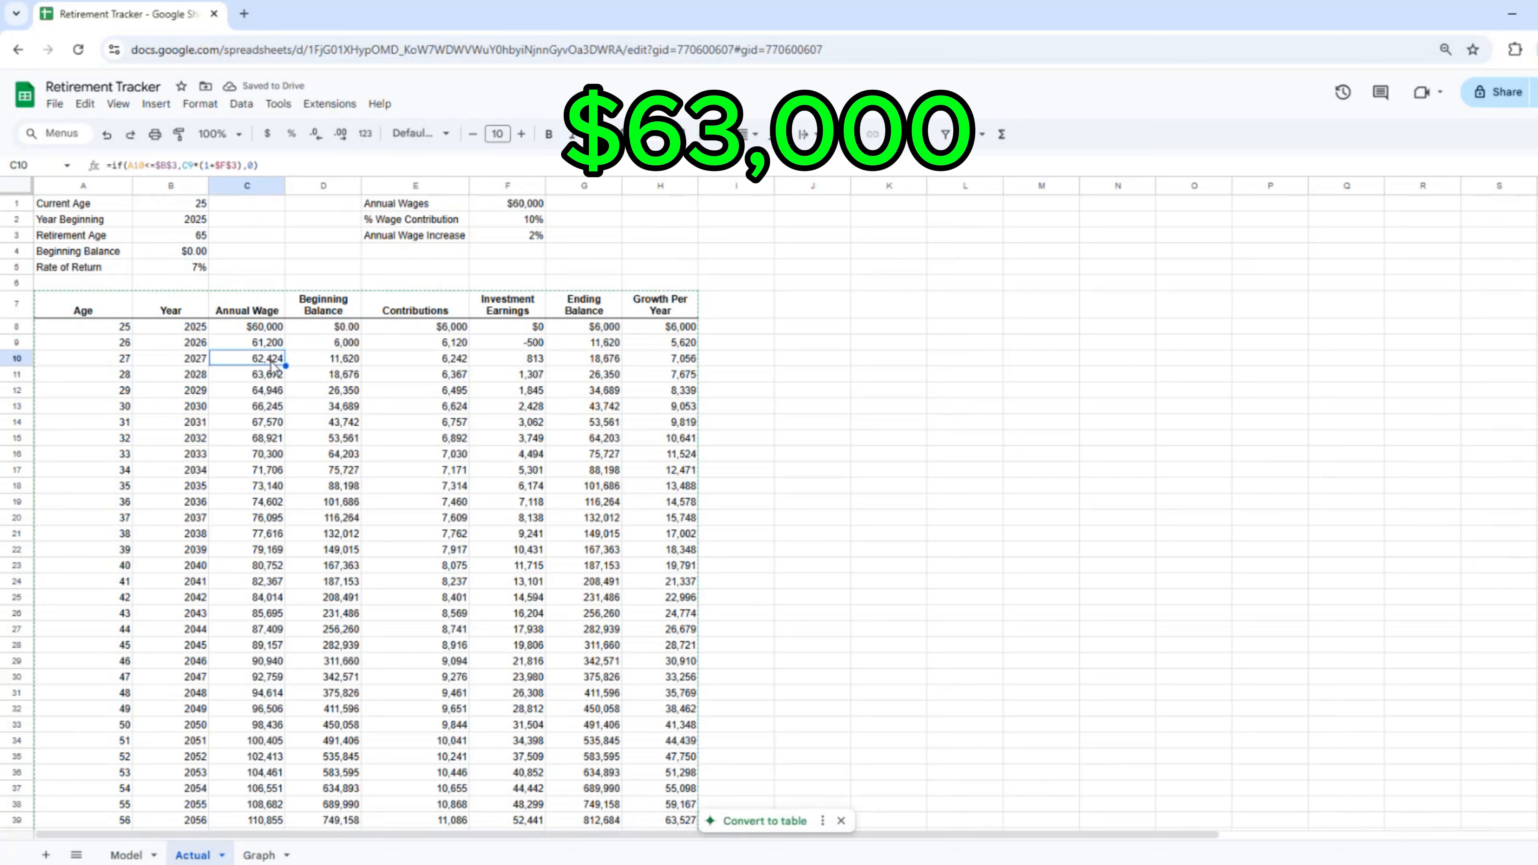
type("63000")
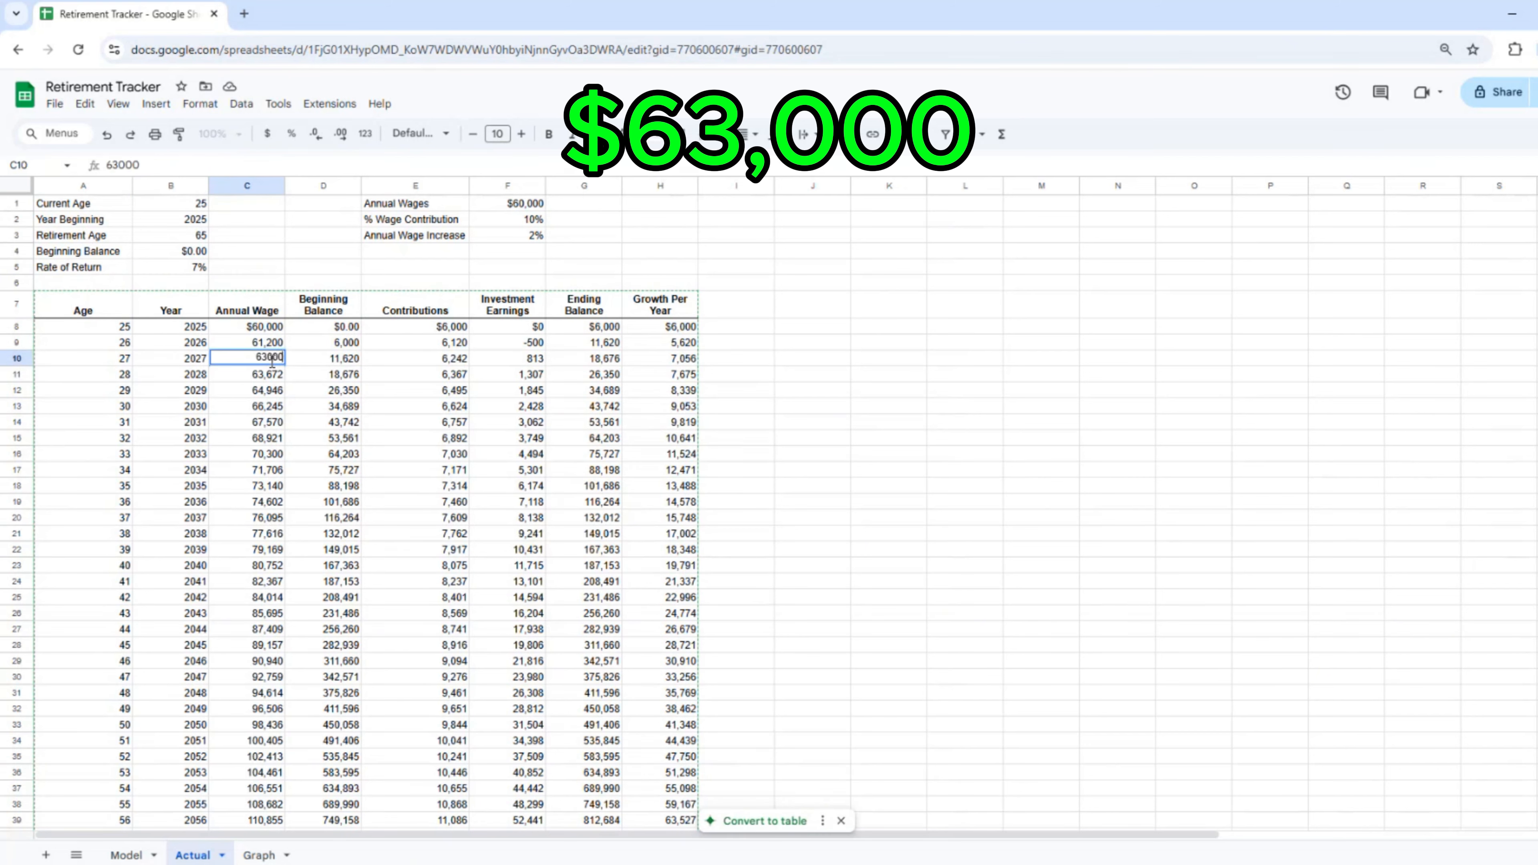
key("Return")
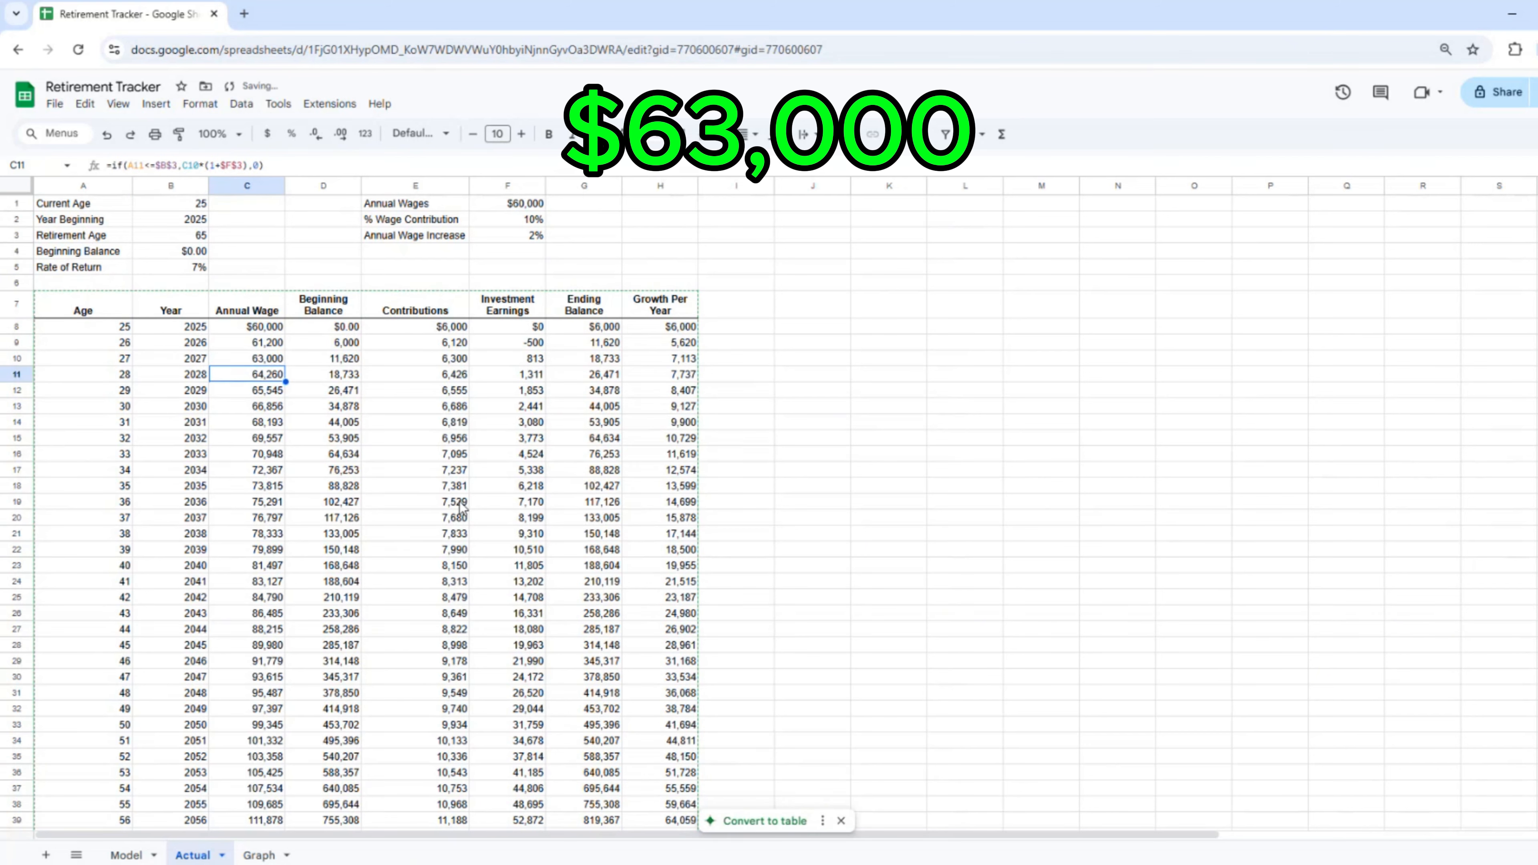
left_click(260, 855)
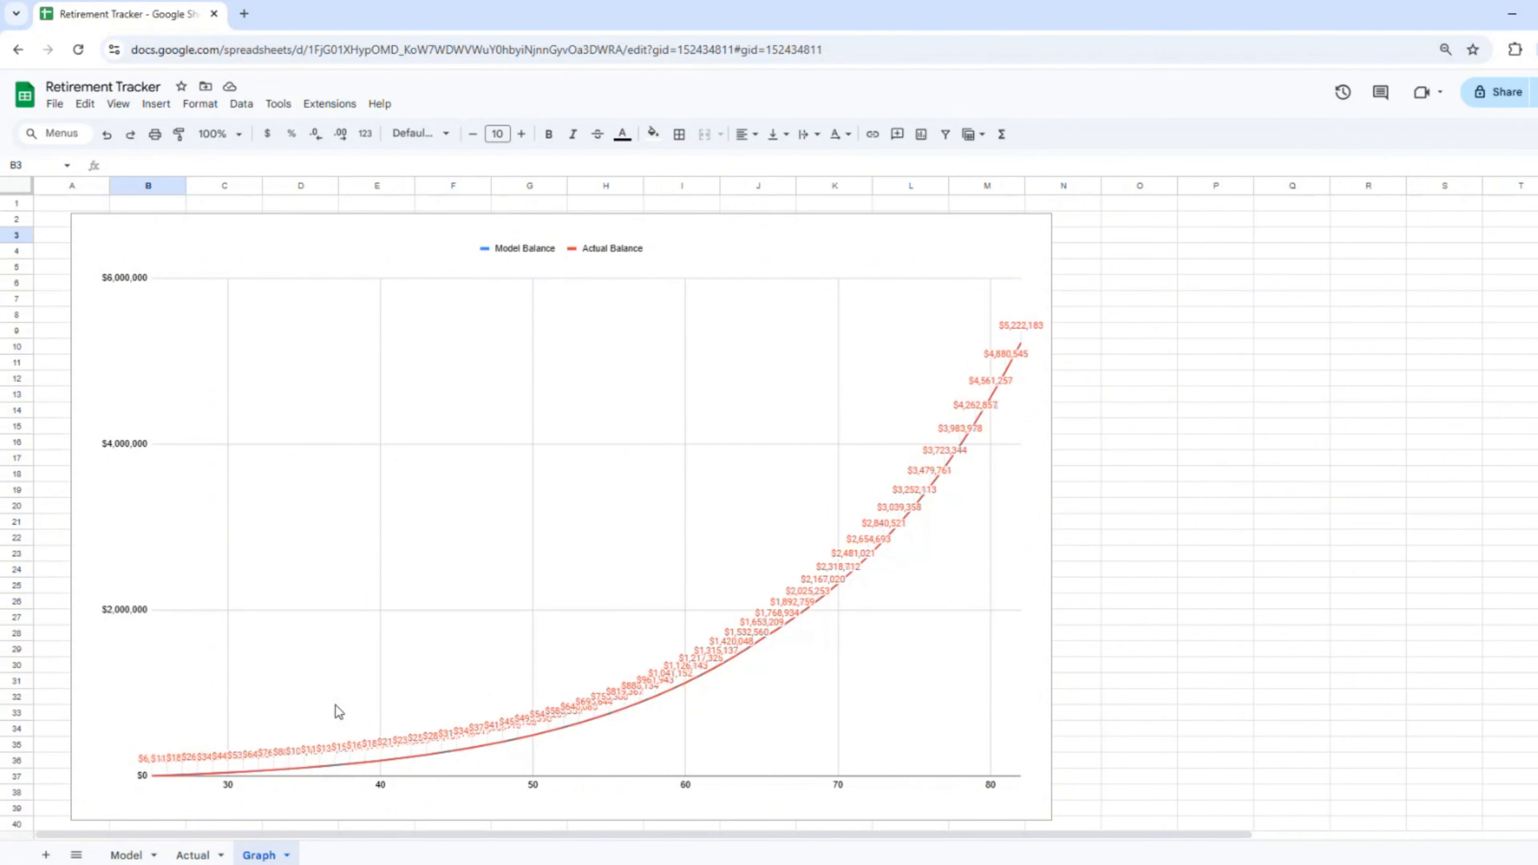
Step: Set Actual's age-28 earnings to 0 and age-29 earnings to -2,000, checking the chart between
left_click(194, 855)
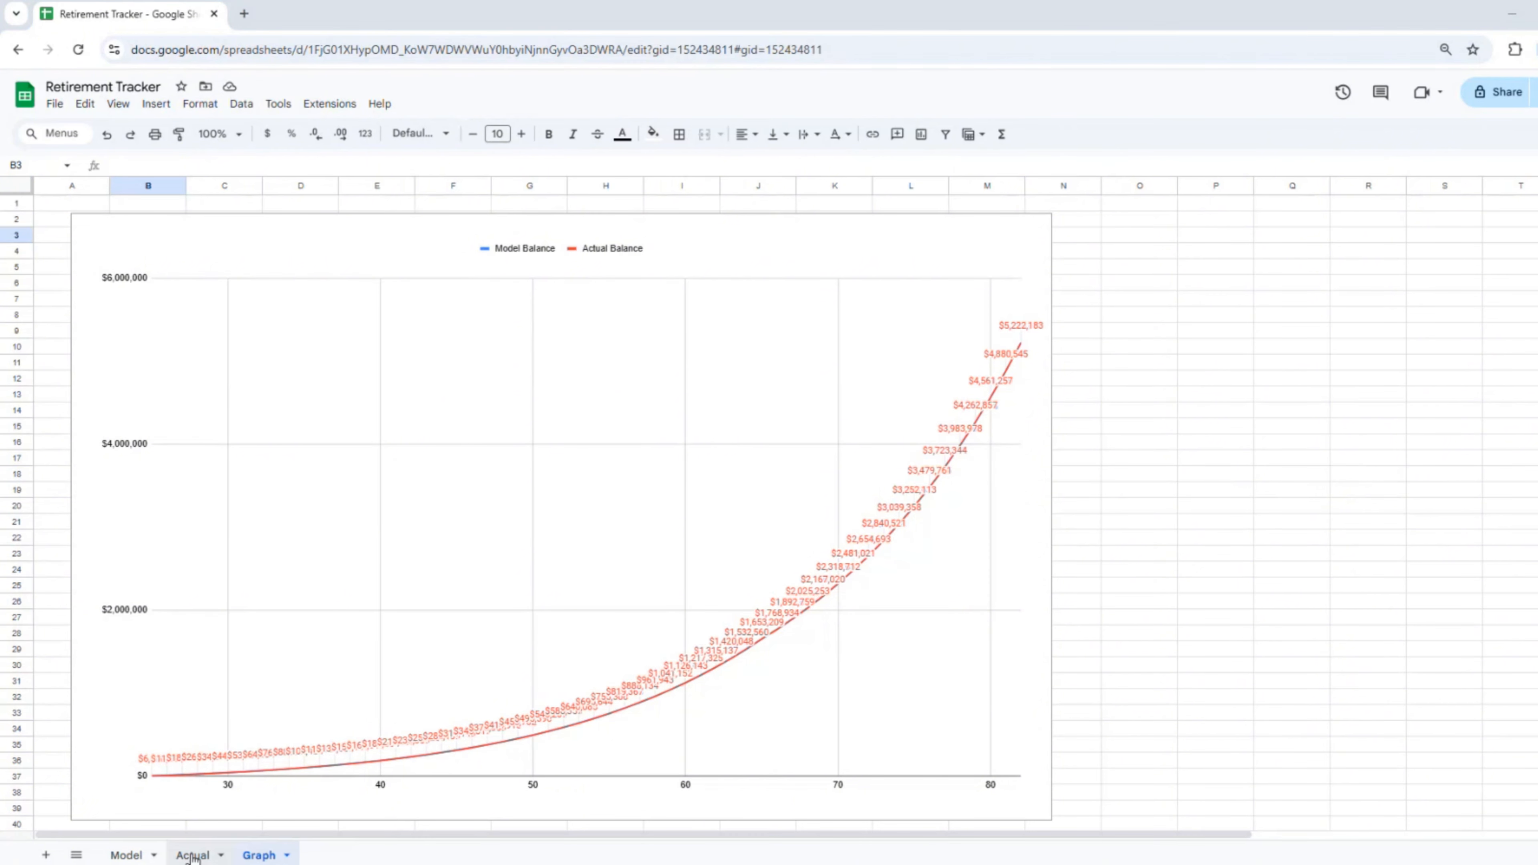
left_click(521, 376)
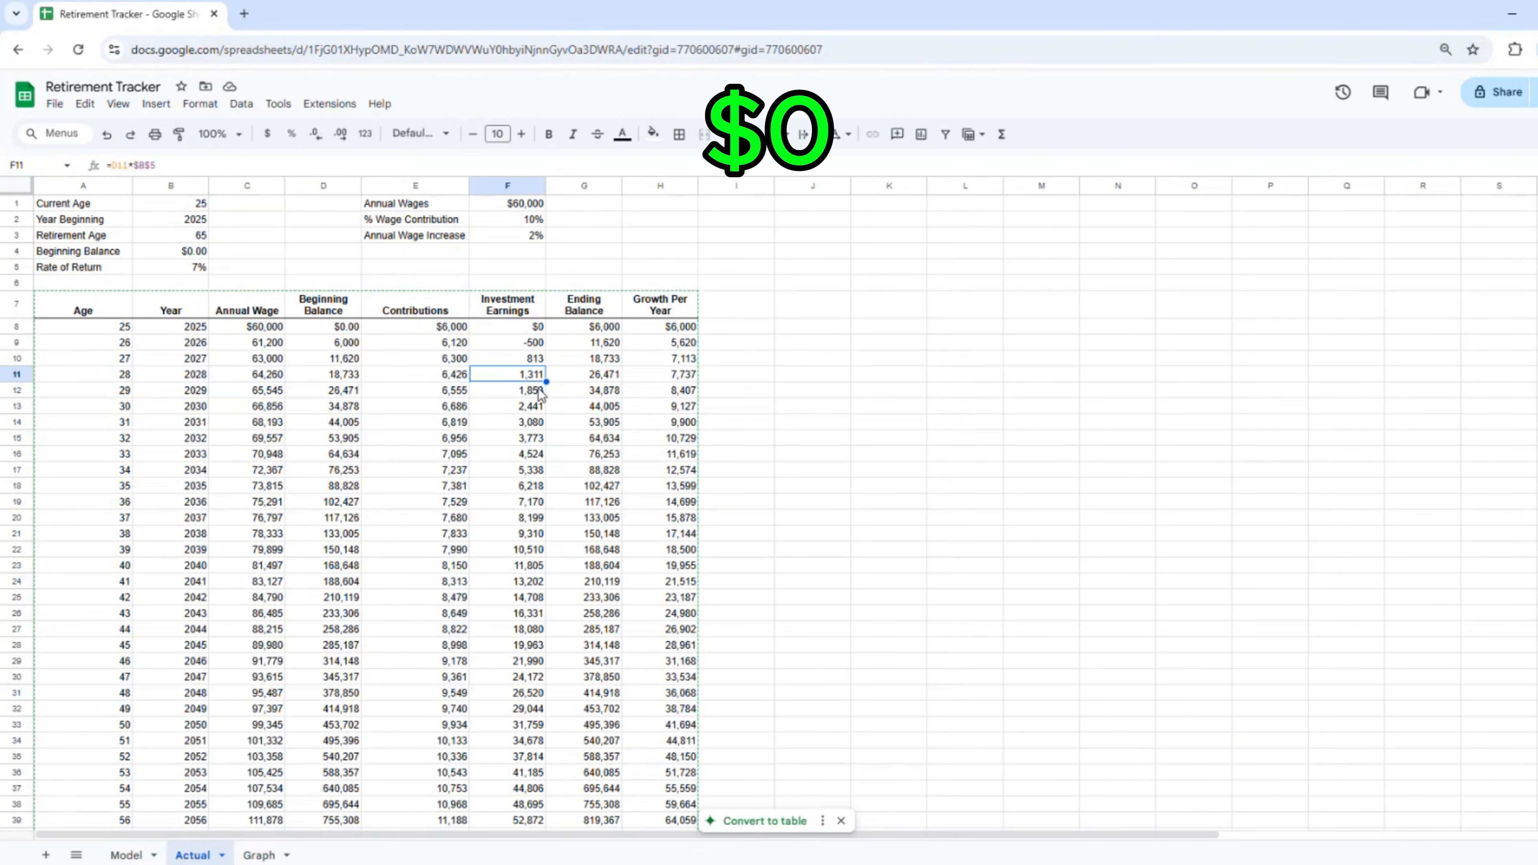
type("0")
key("Return")
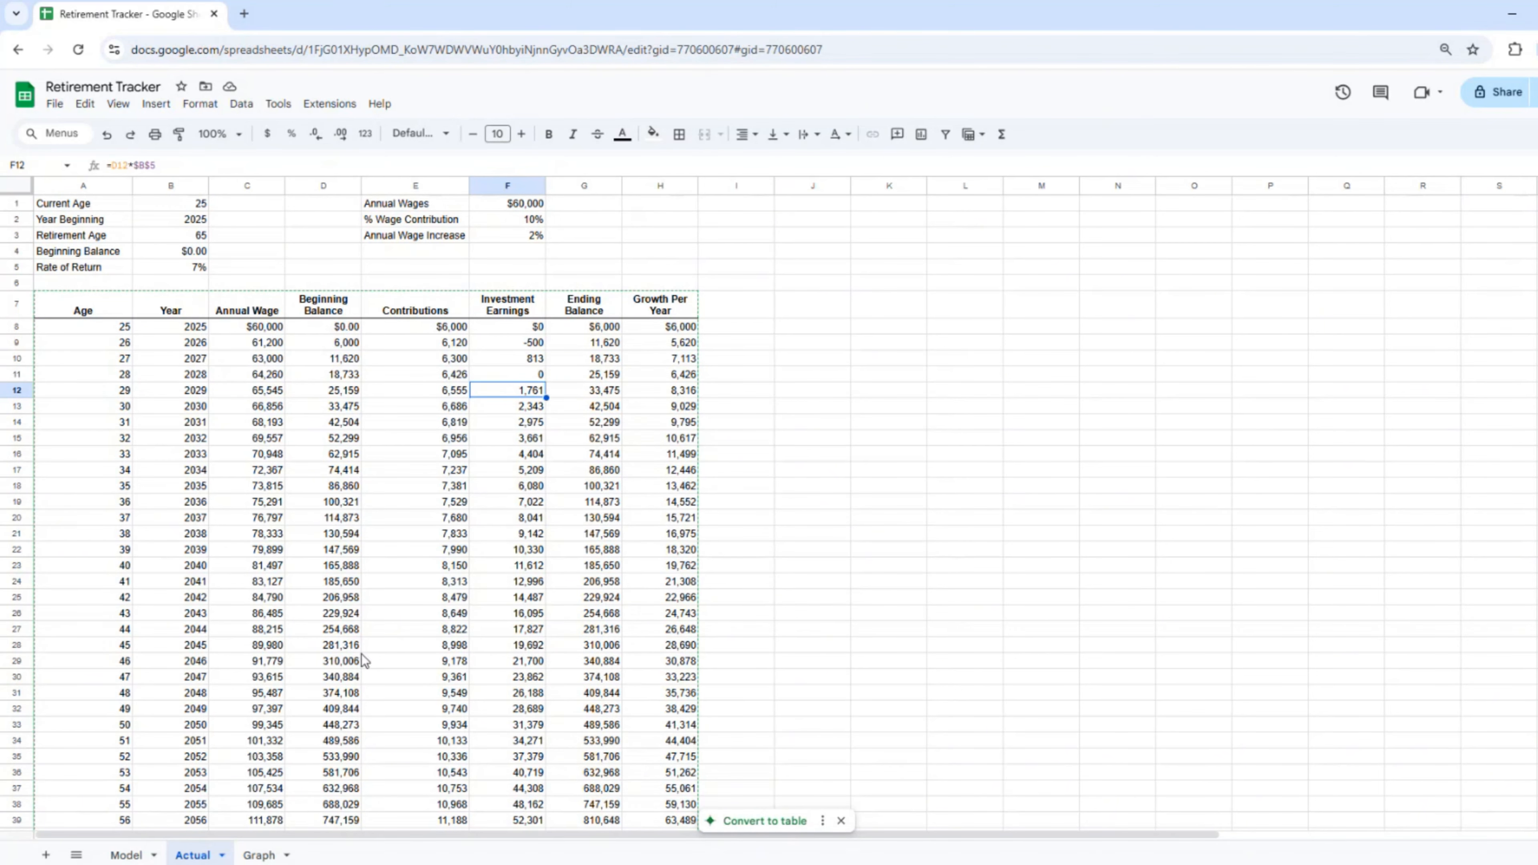
left_click(256, 855)
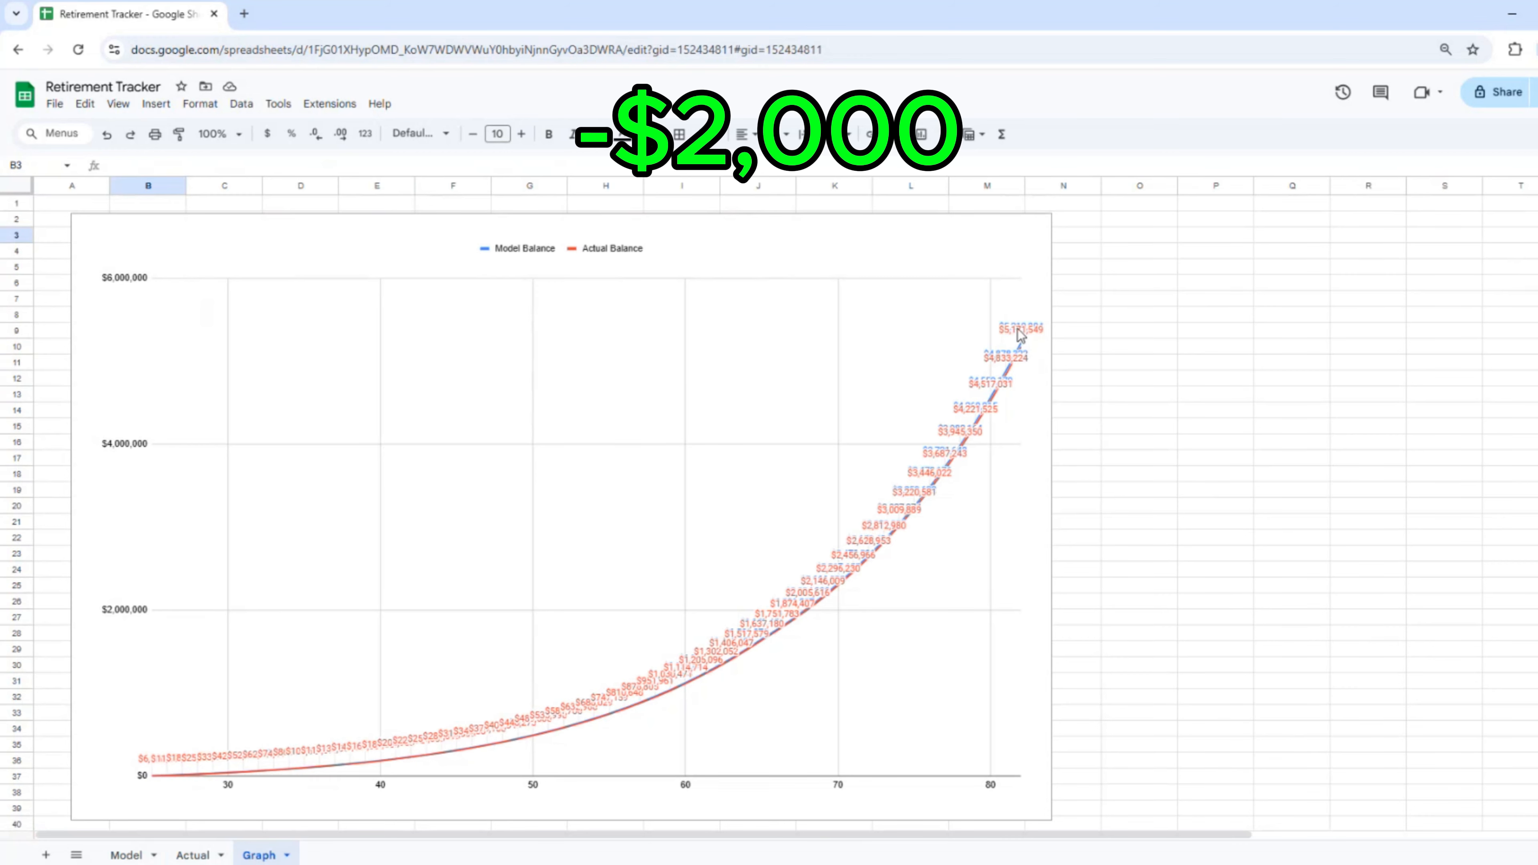
left_click(193, 855)
type("-2,0")
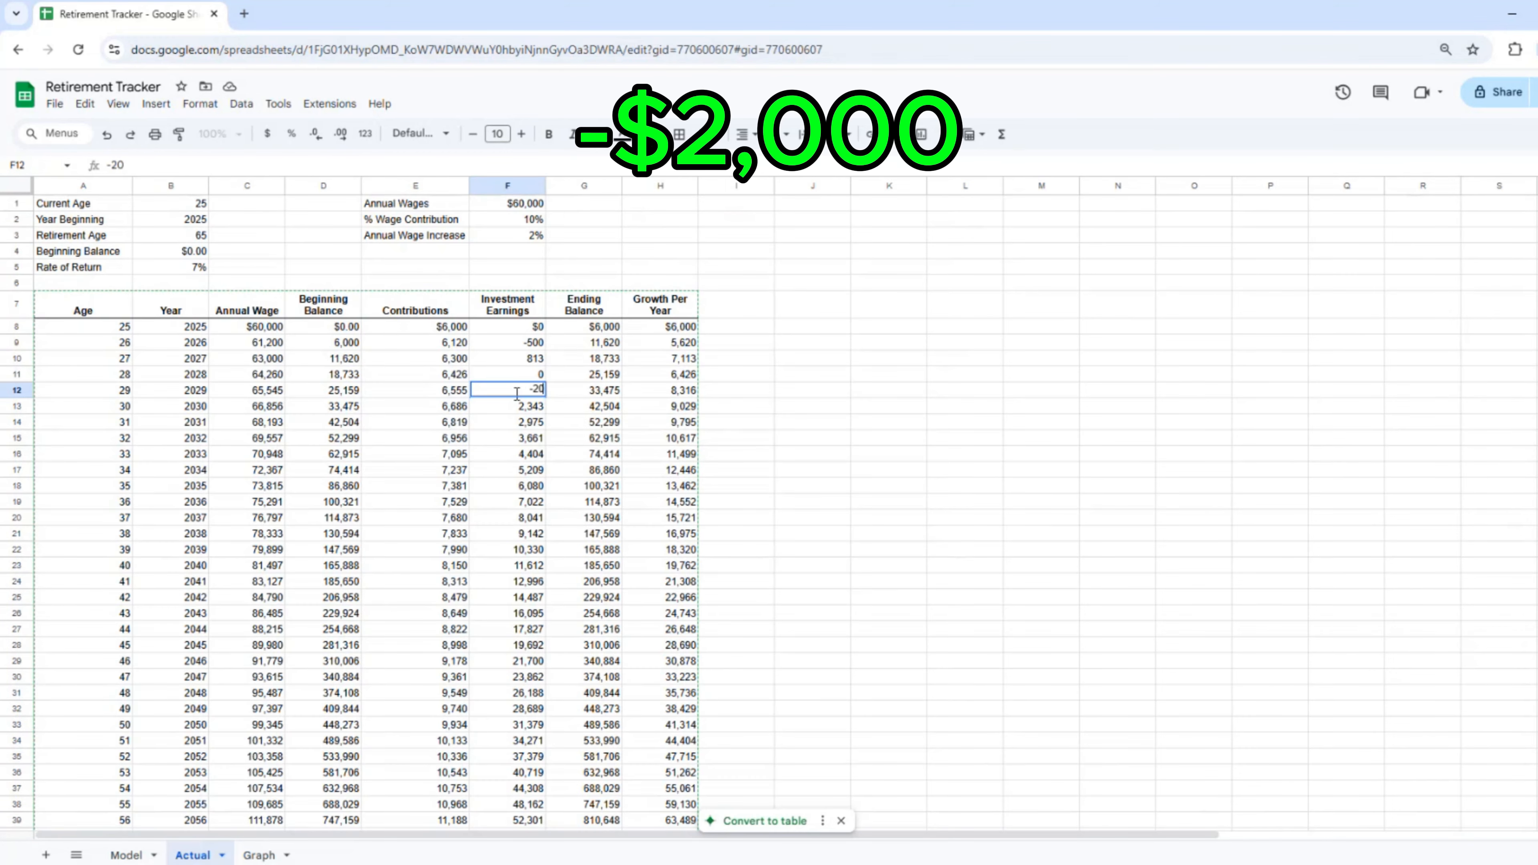
type("00")
key("Return")
Step: View the Graph chart and inspect the Actual Balance value at age 41
left_click(259, 854)
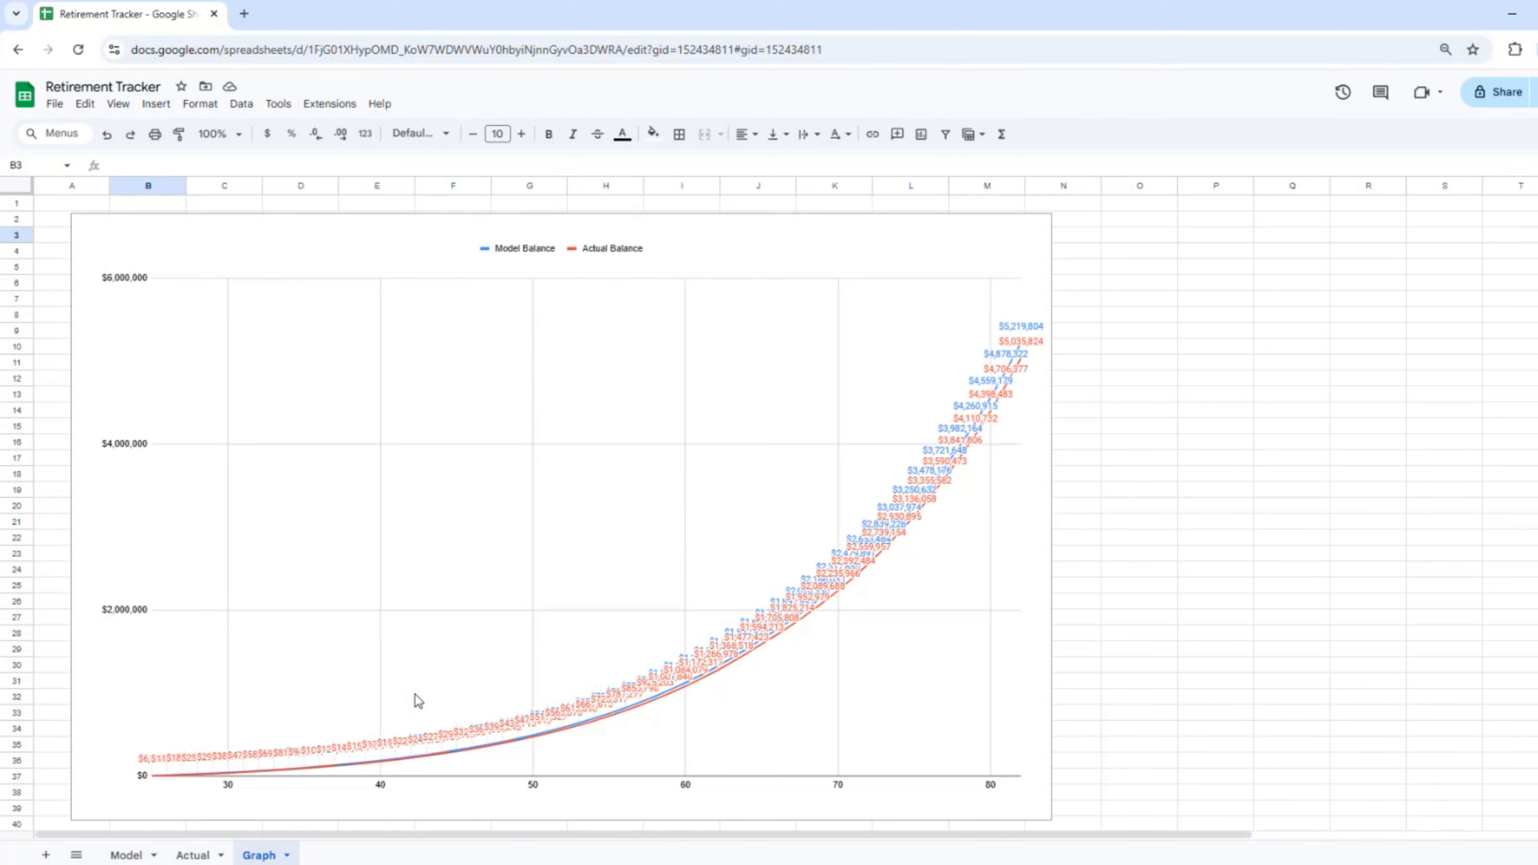
left_click(383, 754)
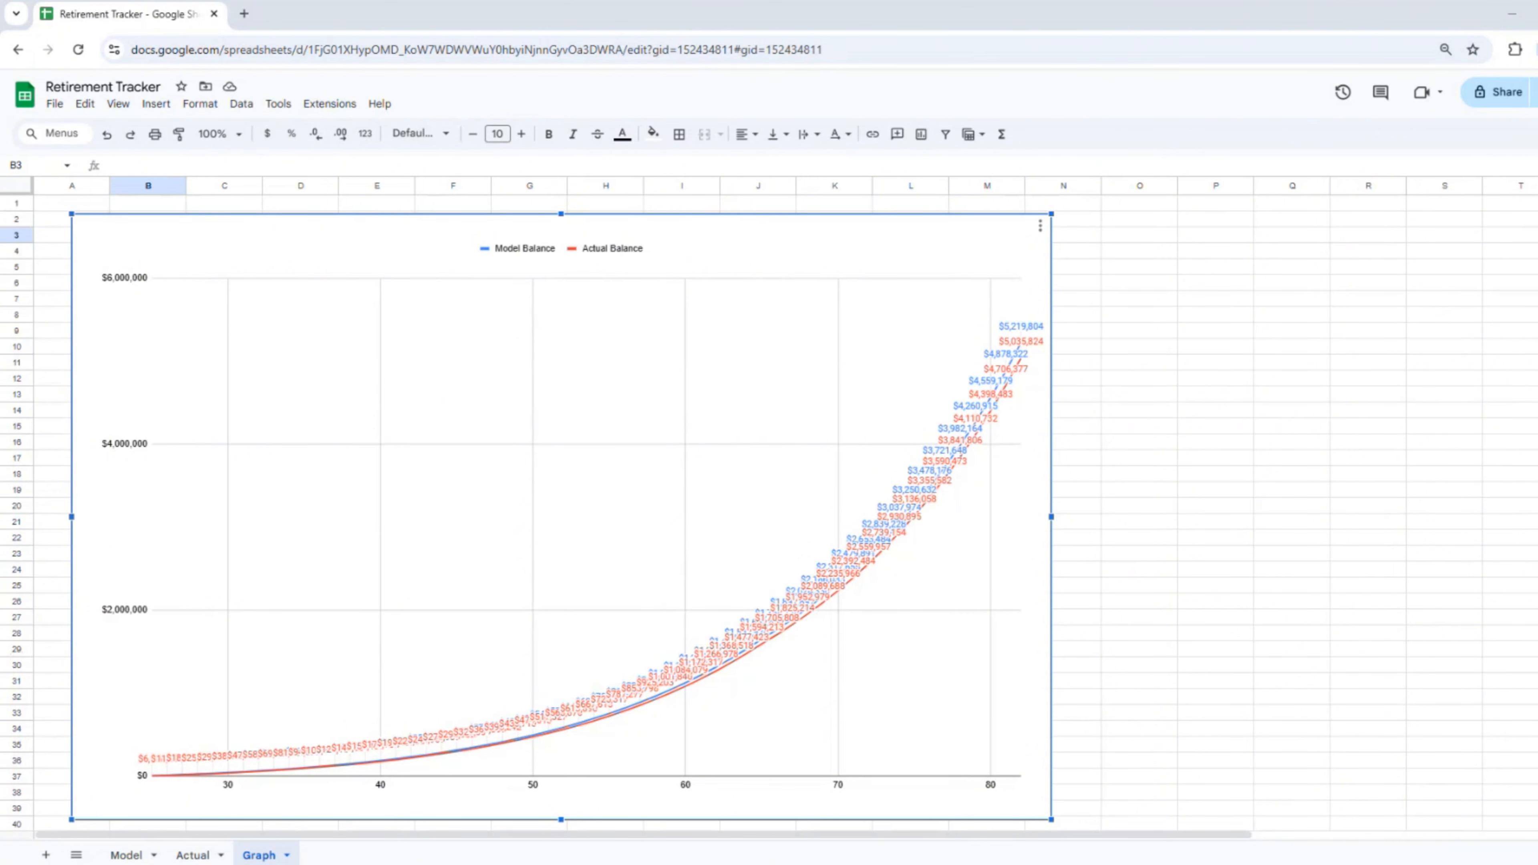
Step: Undo the recent test edits on the Actual sheet with three Ctrl+Z presses
left_click(193, 854)
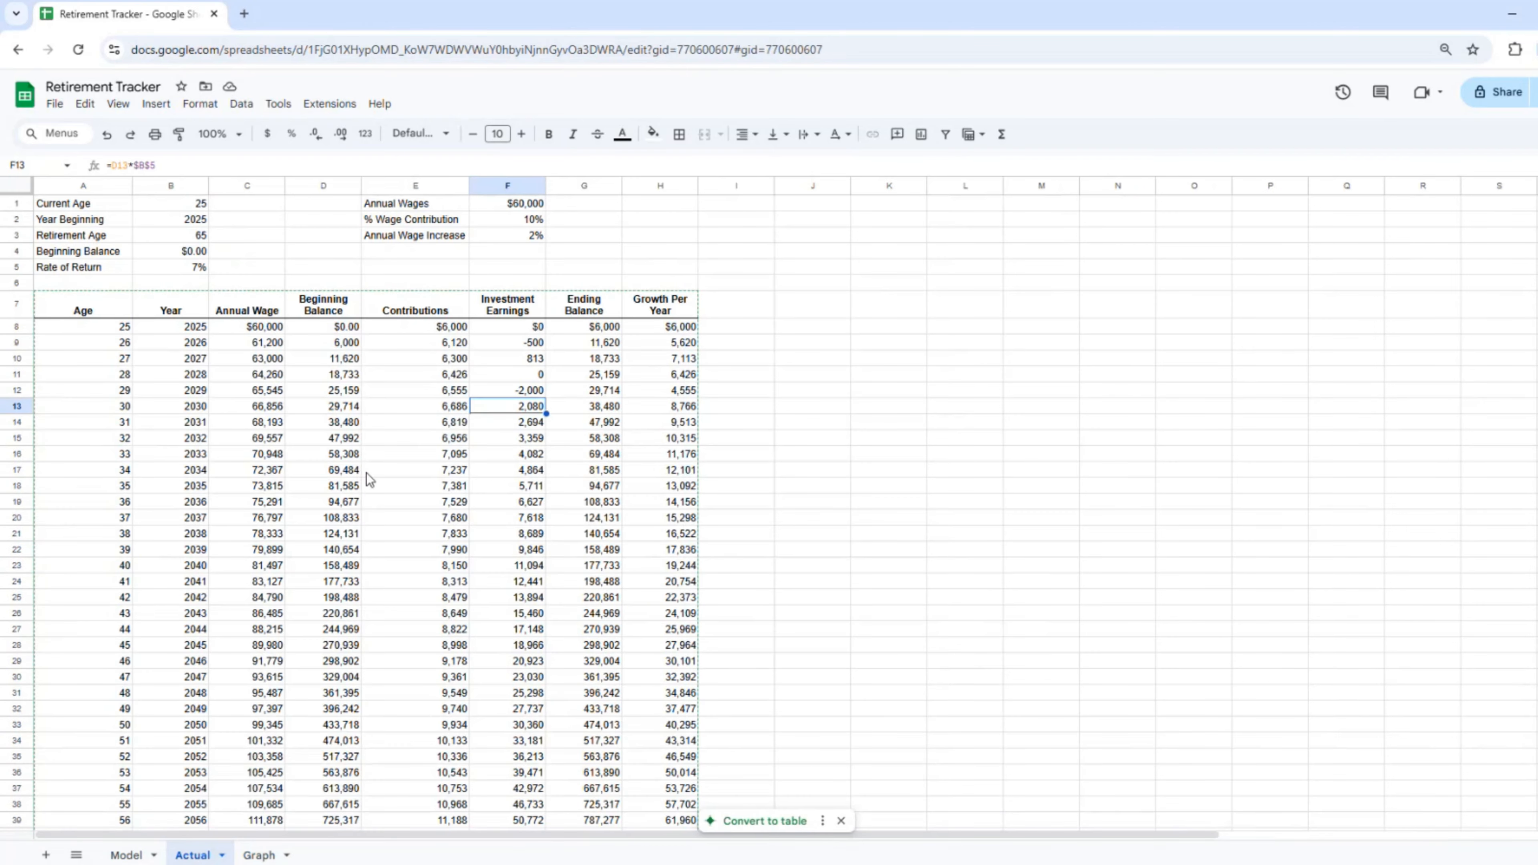
key("ctrl+z")
key("ctrl+z")
key("ctrl+z")
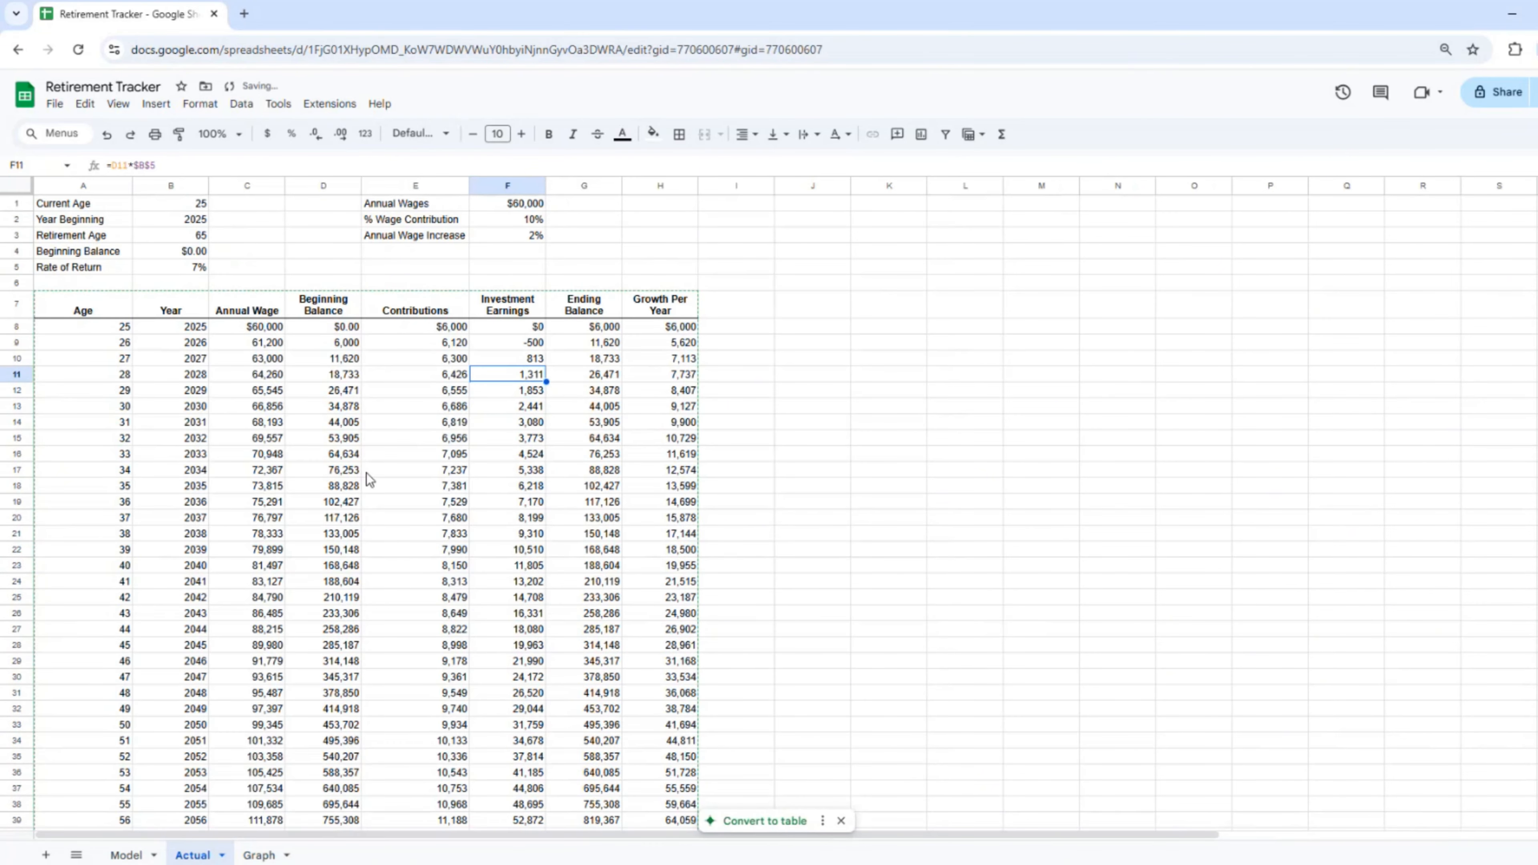
key("ctrl+z")
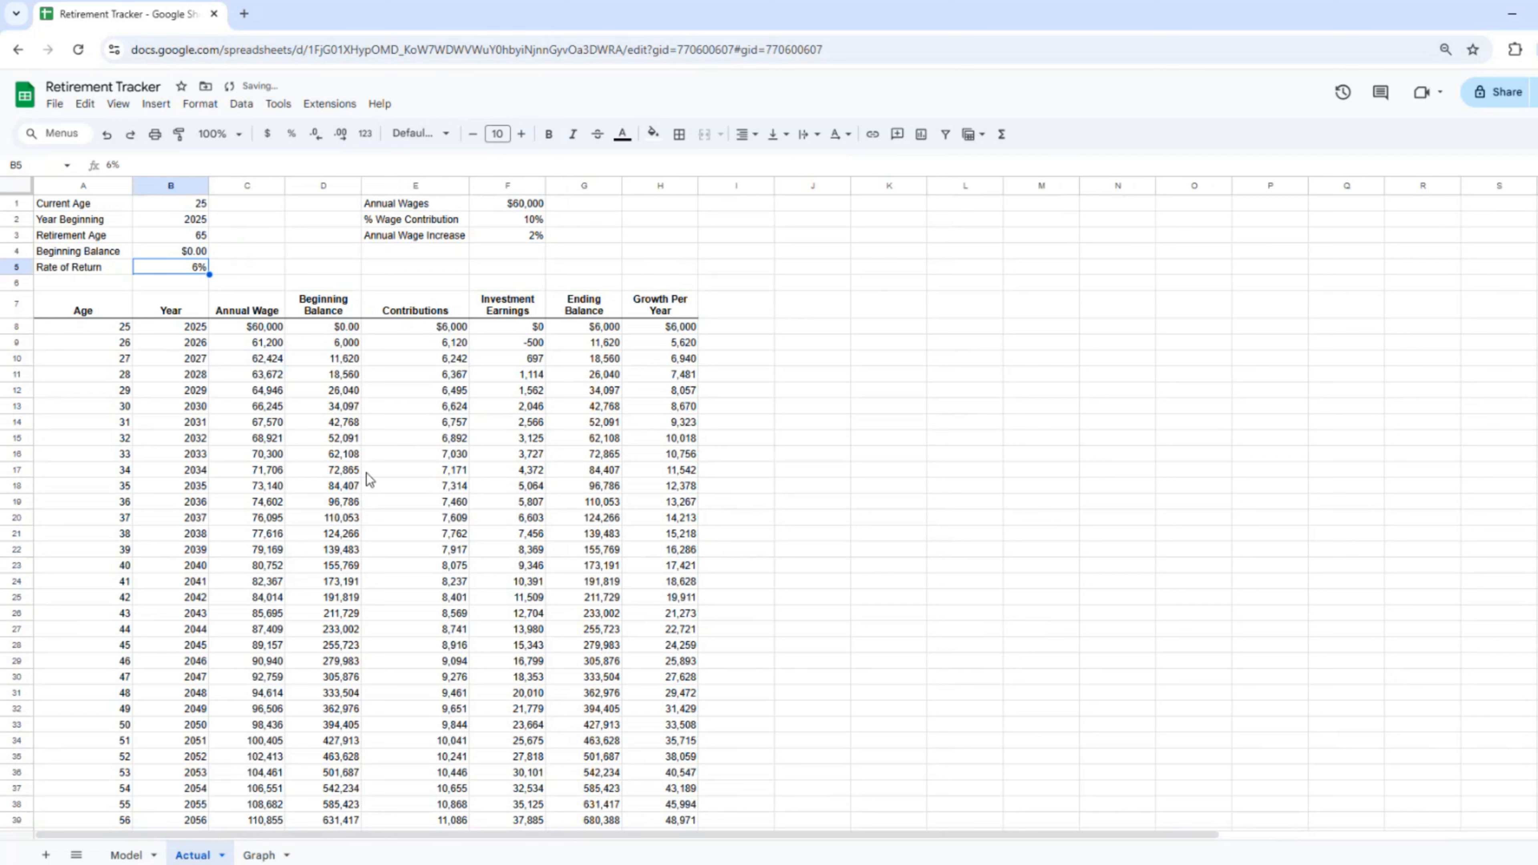
key("ctrl+z")
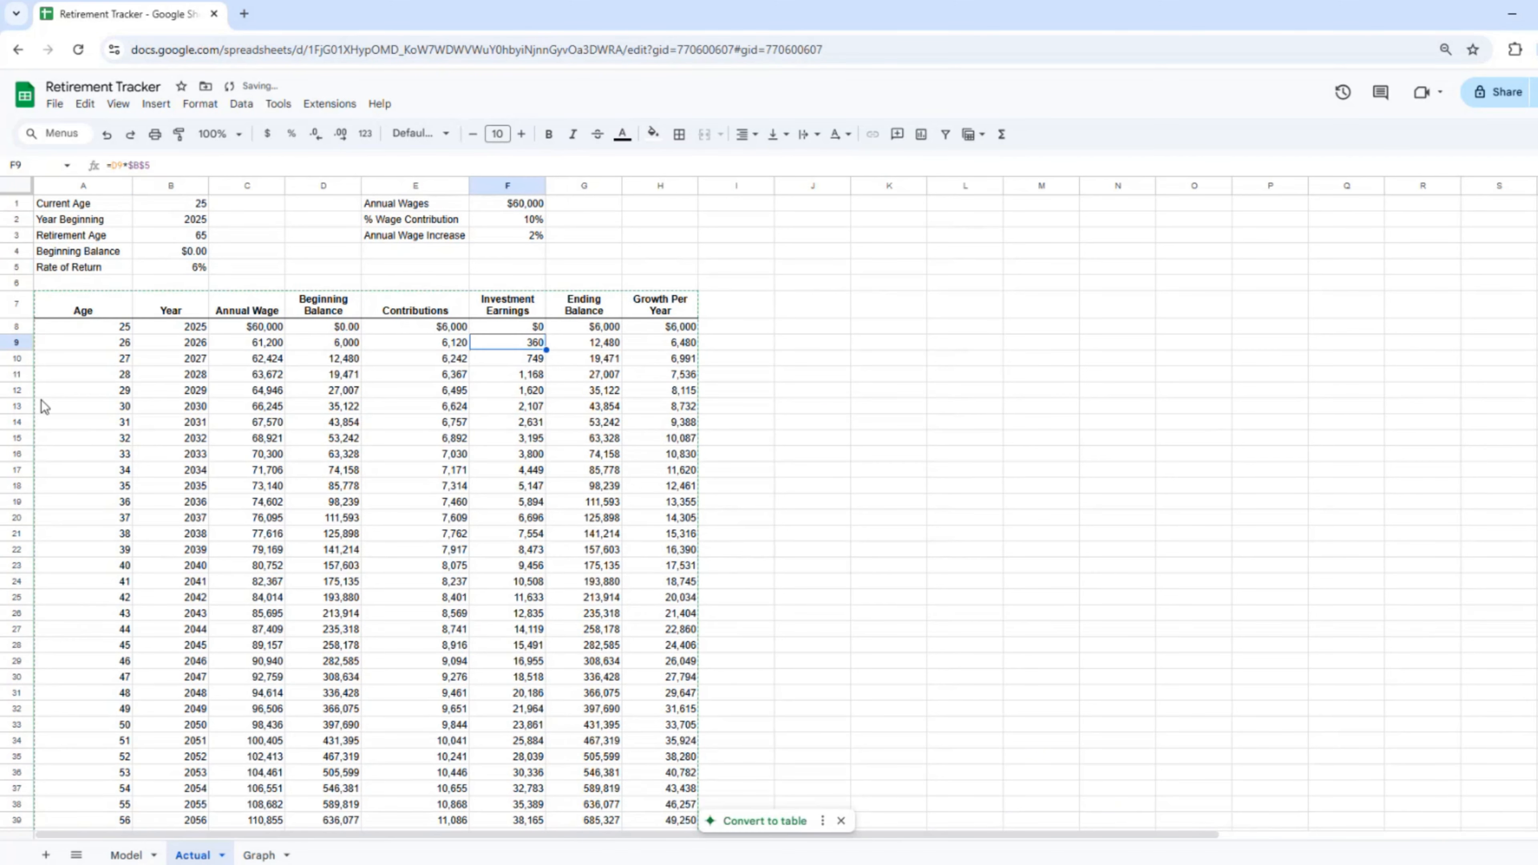
Step: Set the rate of return to 7% and Annual Wages to 40,000, then view Graph
left_click(185, 270)
type("7")
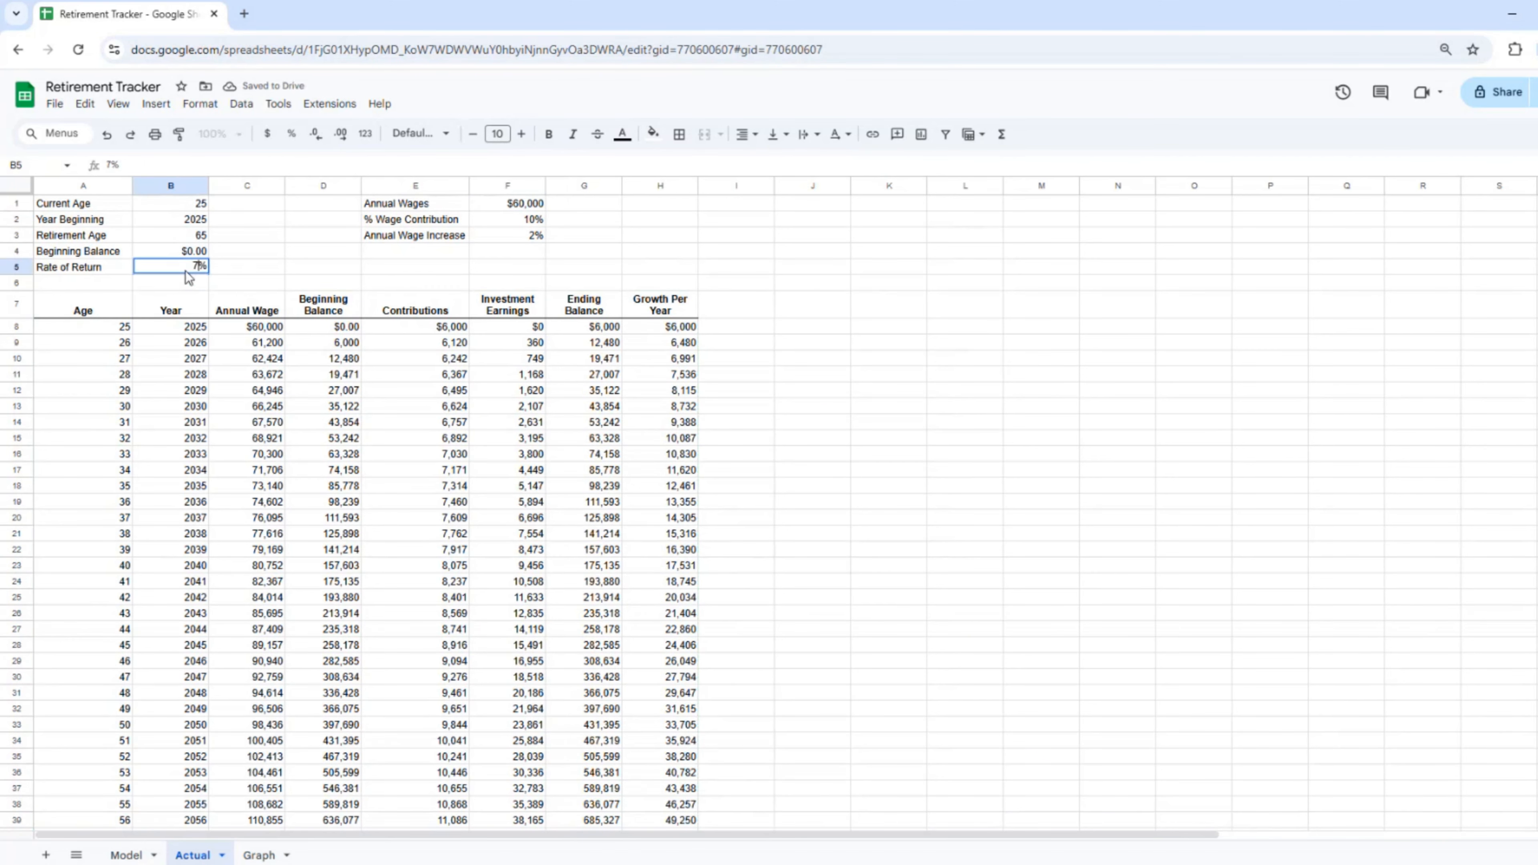
key("Return")
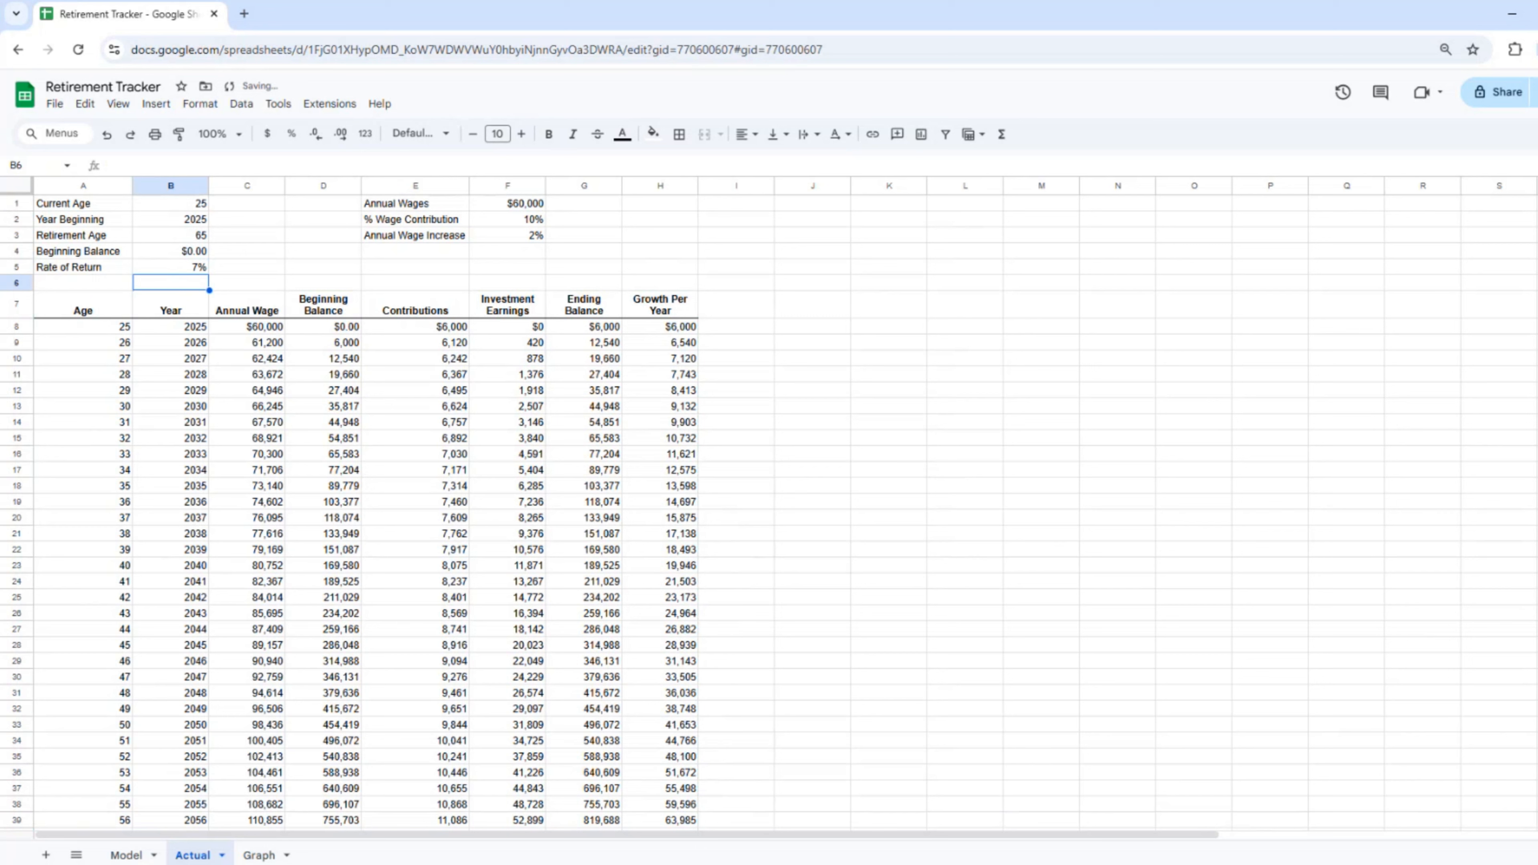
left_click(510, 205)
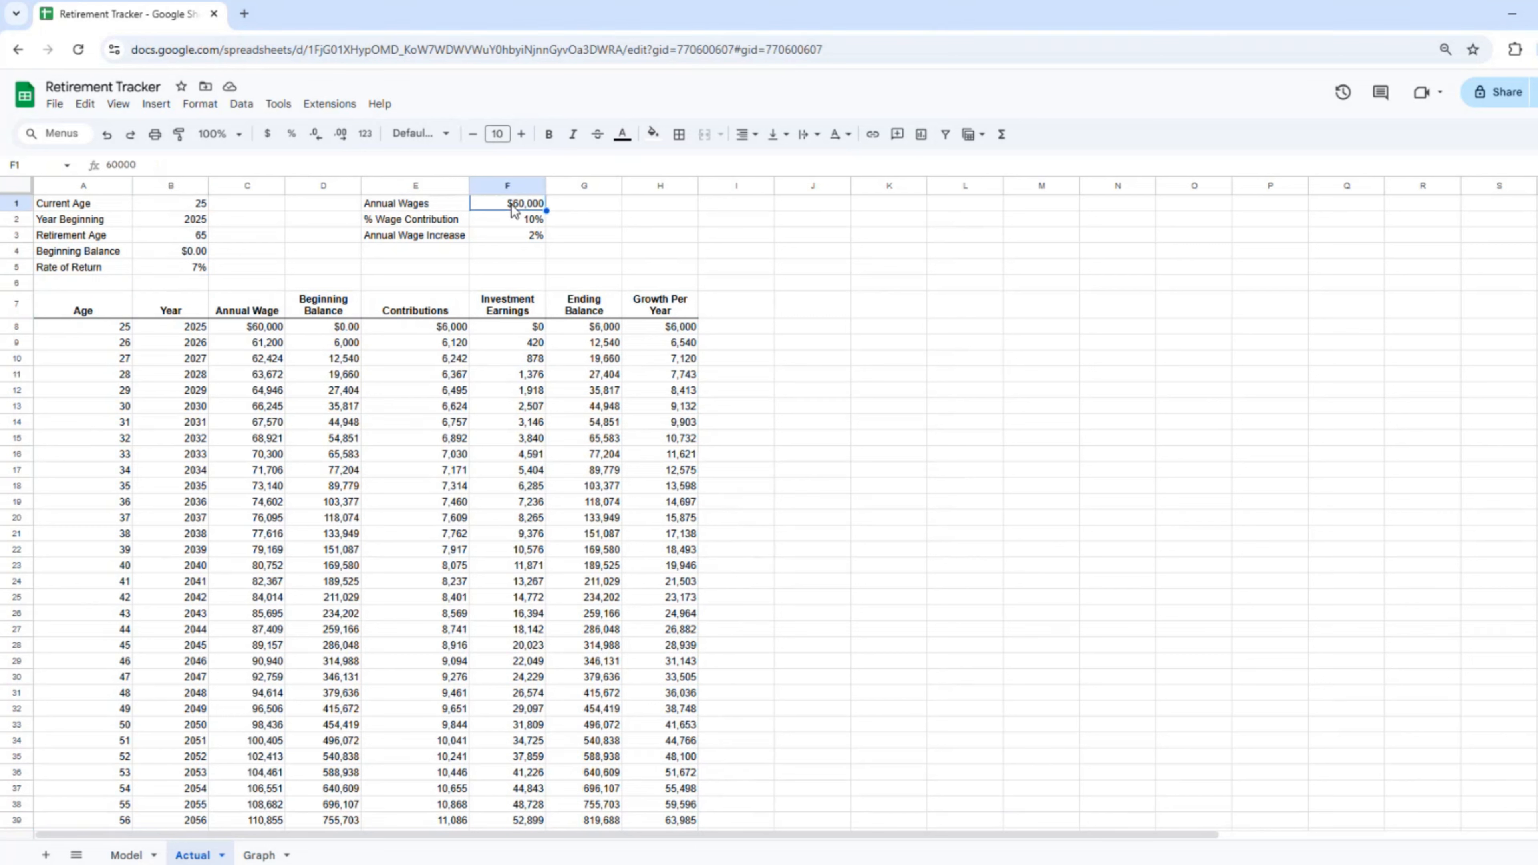
type("40000")
key("Return")
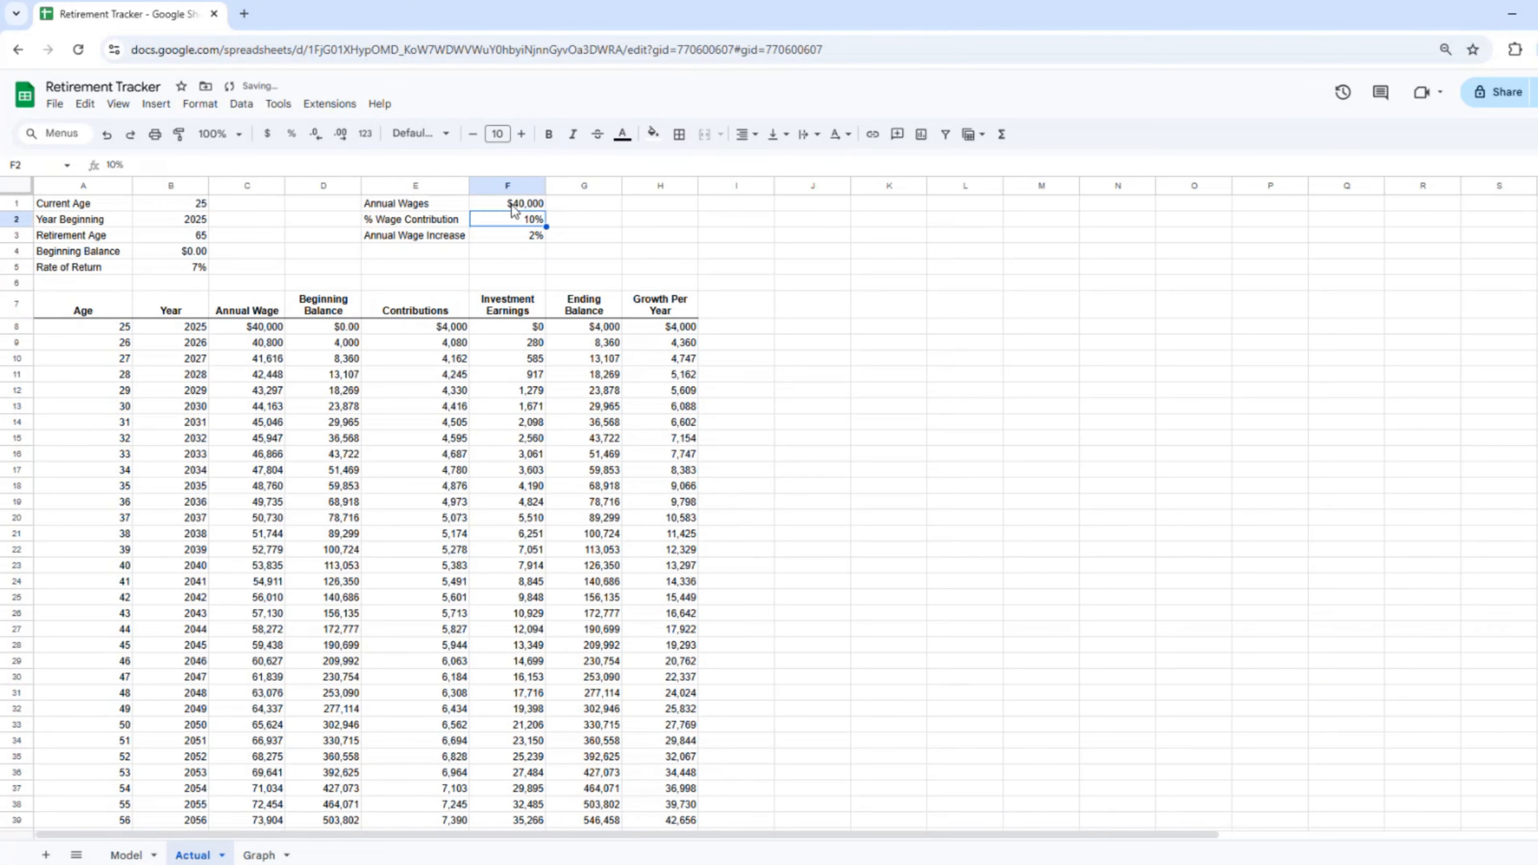
left_click(273, 856)
Step: Inspect the chart's Actual Balance values, then return to the top of the Model sheet
left_click(242, 543)
mouse_move(780, 672)
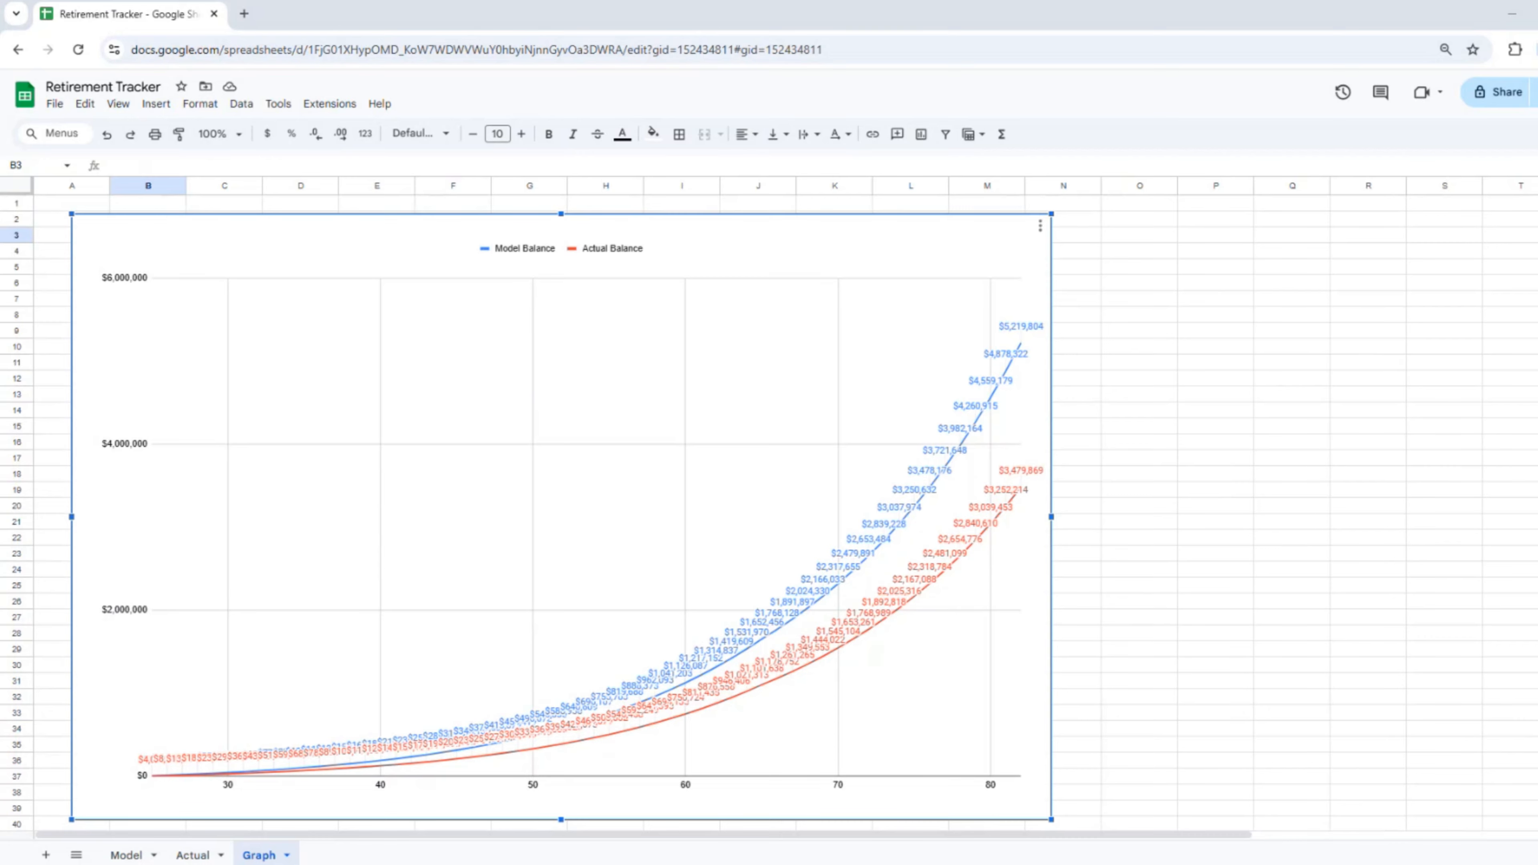
left_click(193, 857)
left_click(127, 855)
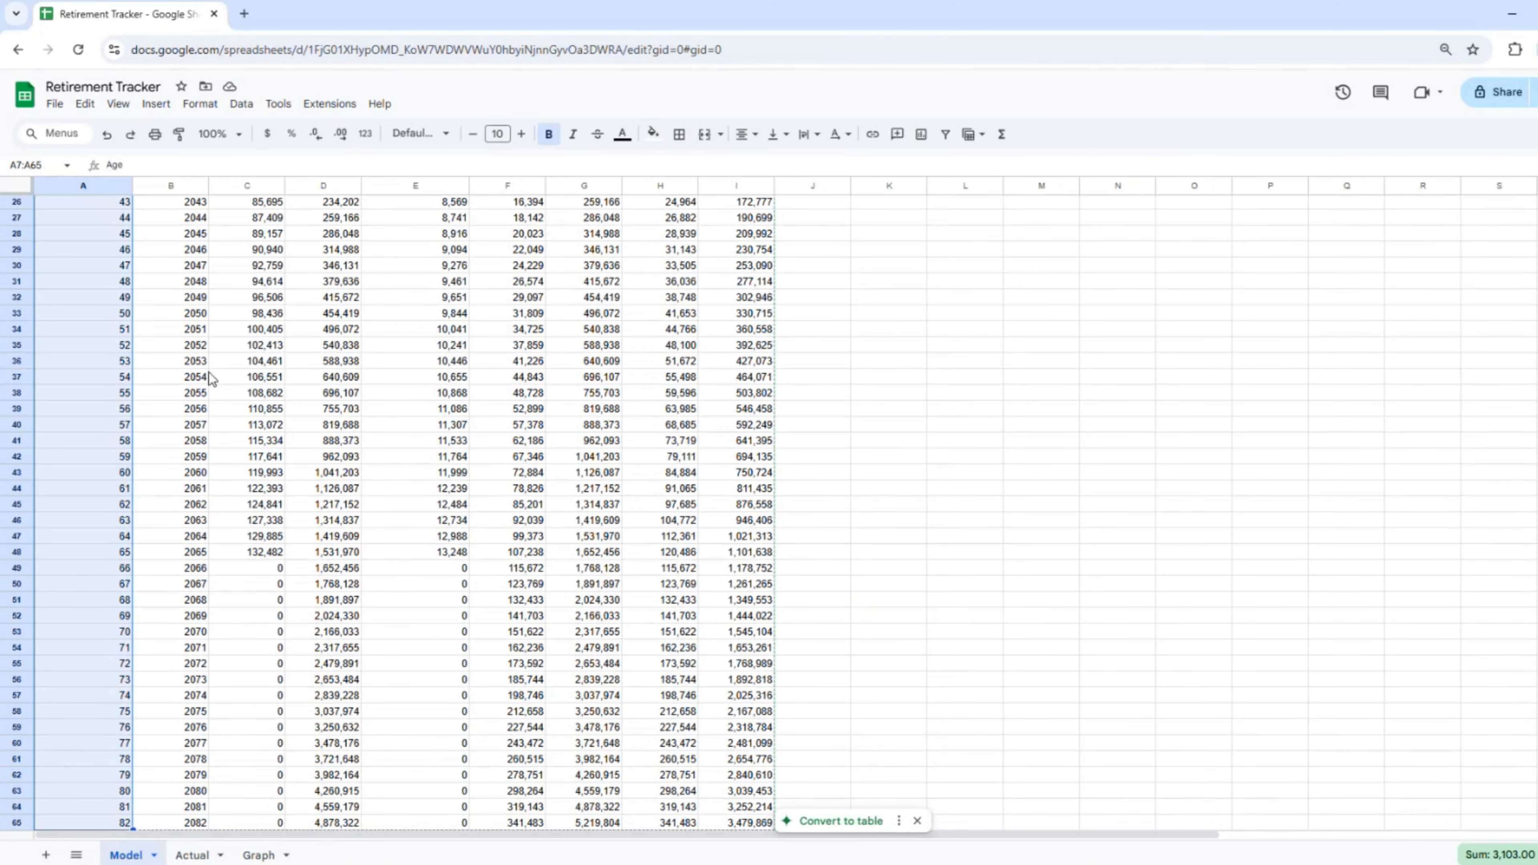
scroll(209, 373, "up", 7)
left_click(182, 196)
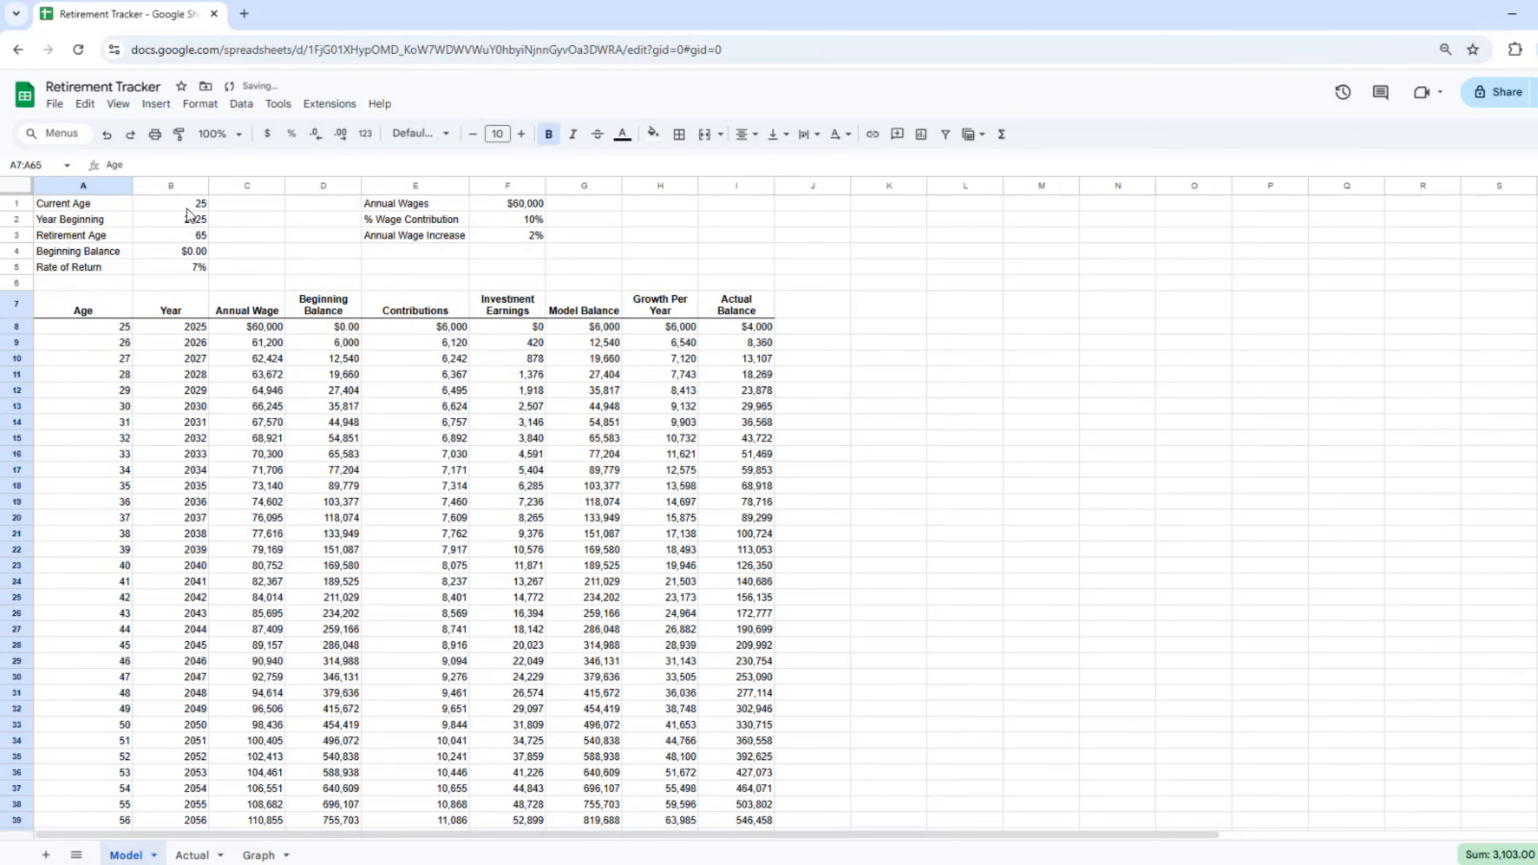